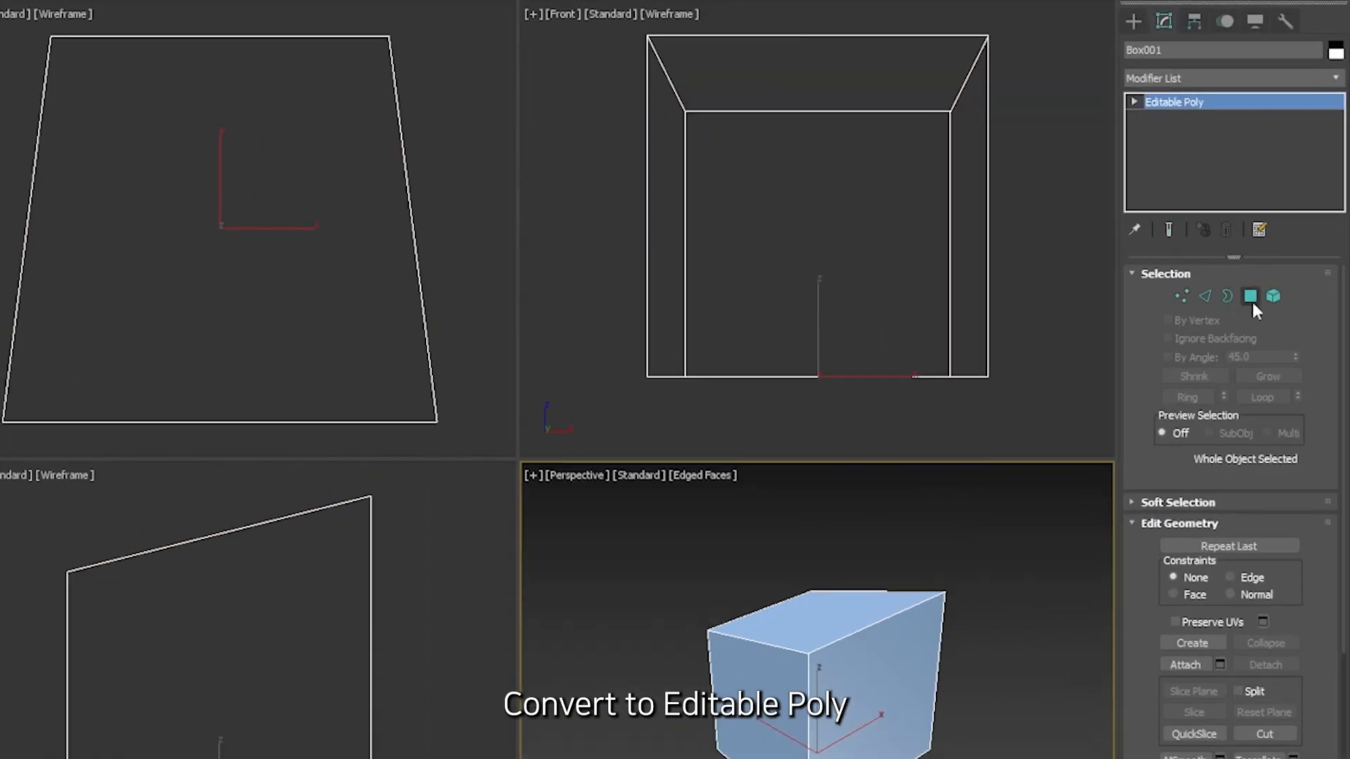
# Step: Enter Polygon sub-object level and select the front face of the box, checking it in the Top and Left views
pyautogui.click(1251, 298)
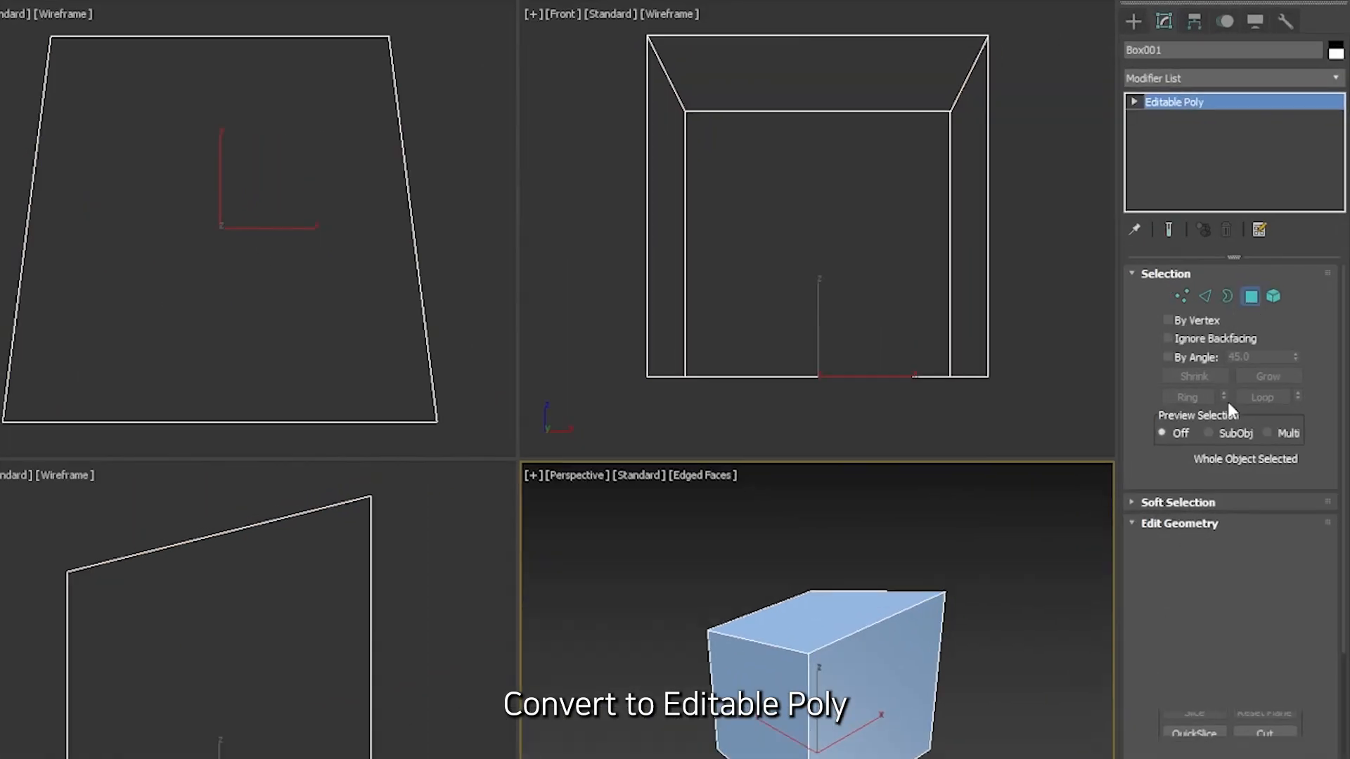
pyautogui.click(1134, 103)
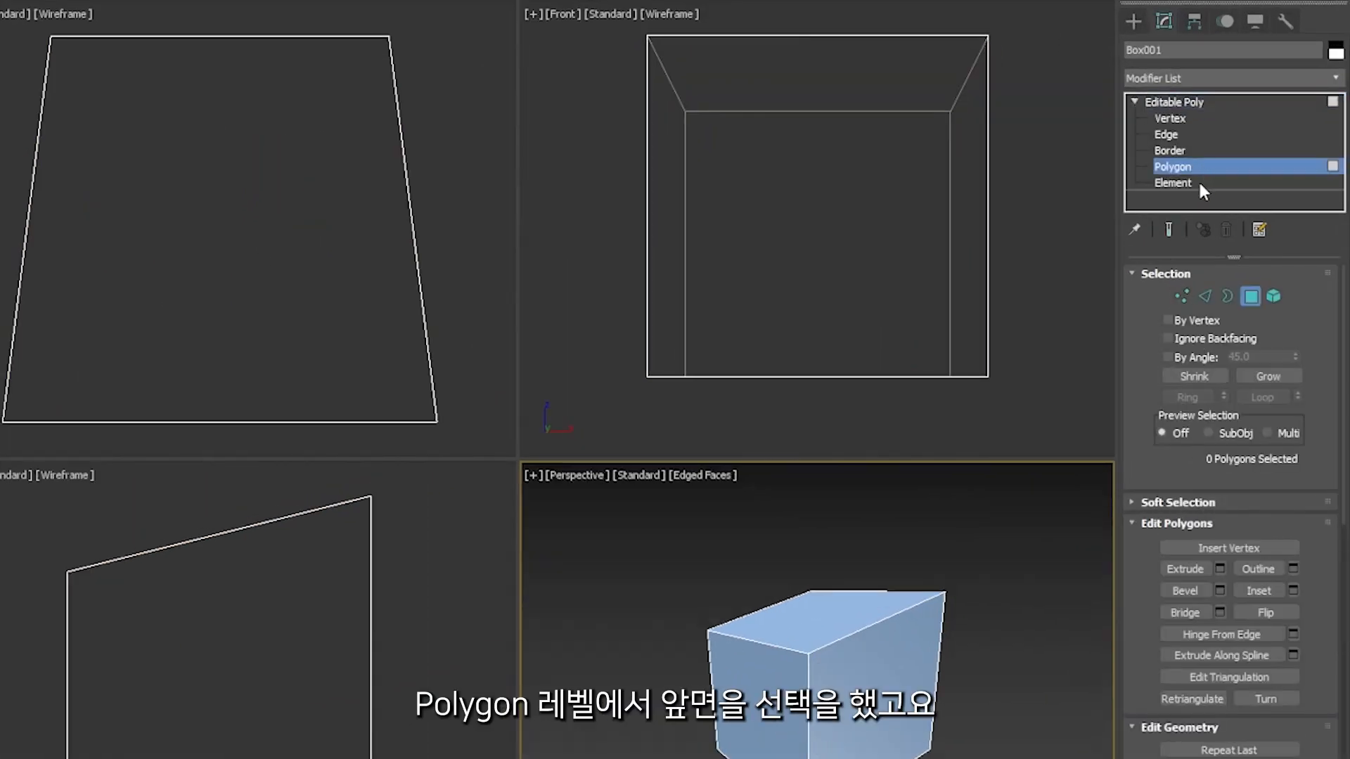
pyautogui.click(892, 660)
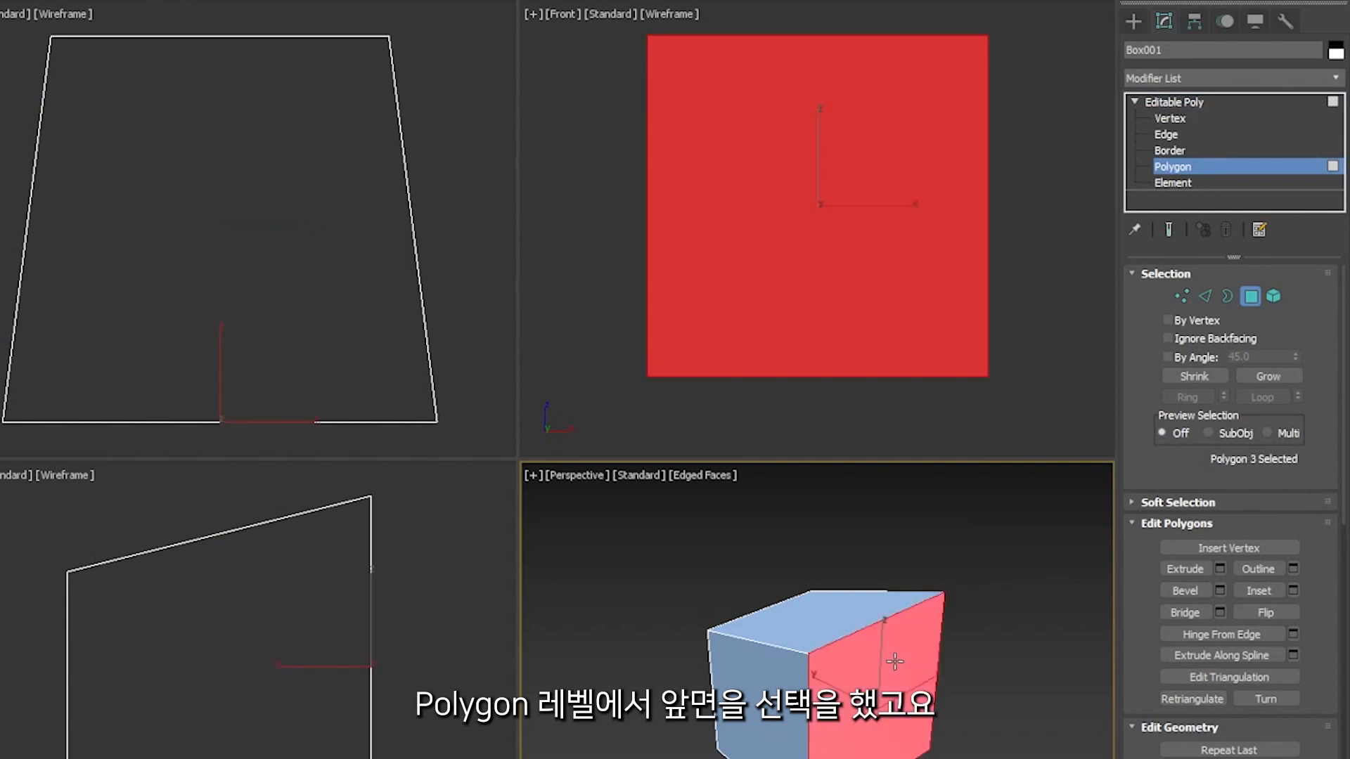
pyautogui.moveTo(293, 358); pyautogui.dragTo(288, 343, button='middle')
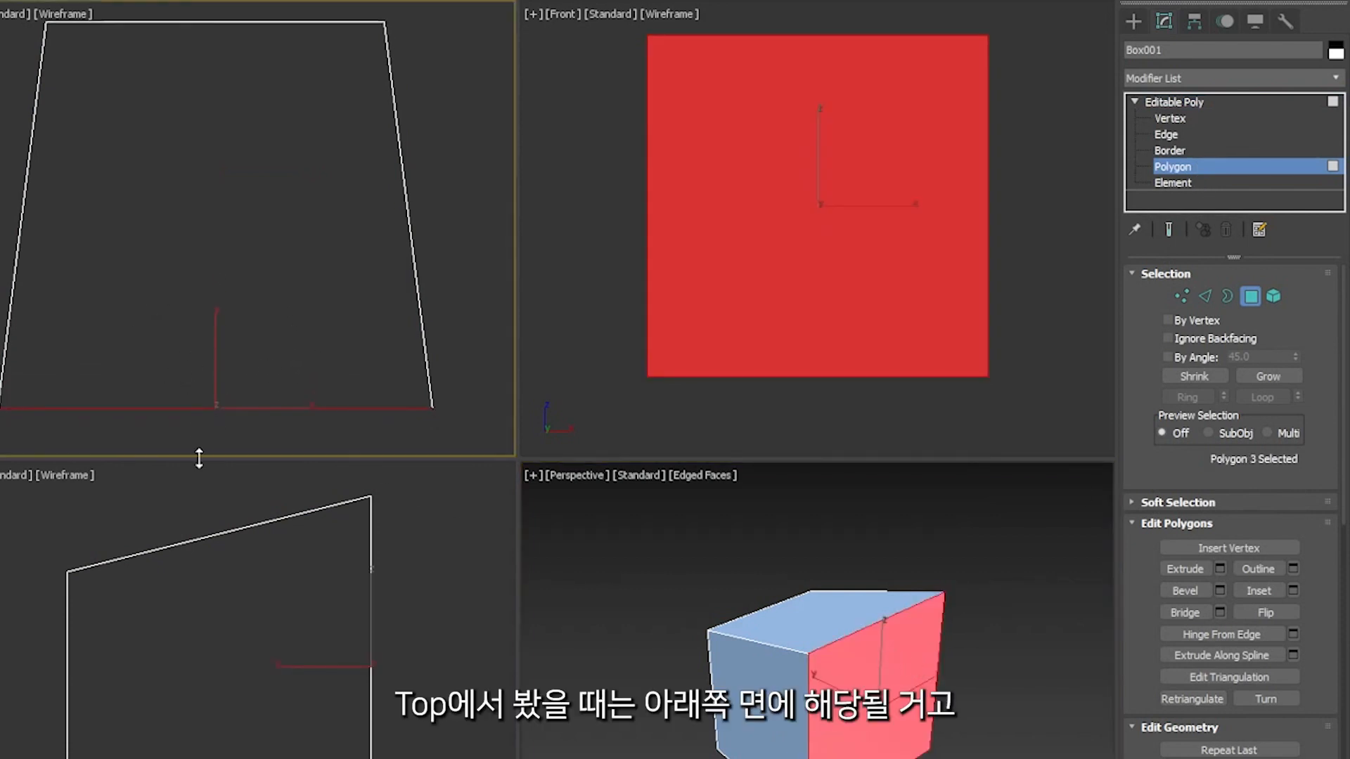
pyautogui.moveTo(295, 680); pyautogui.dragTo(283, 694, button='middle')
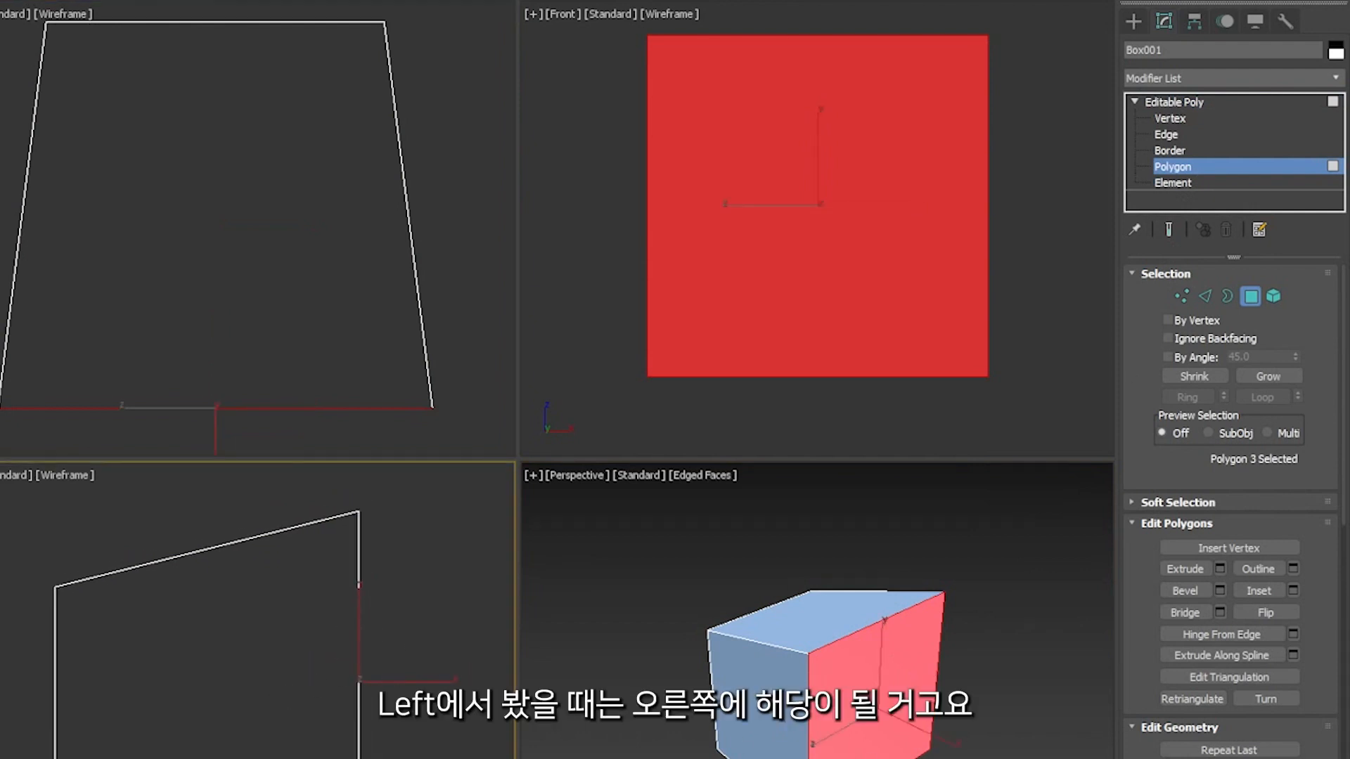
pyautogui.moveTo(843, 664); pyautogui.dragTo(829, 670, button='middle')
# Step: Inset the selected front polygon of the box by an amount of 50
pyautogui.hotkey('alt', 'w')
pyautogui.scroll(5, 563, 542)
pyautogui.moveTo(638, 559)
pyautogui.keyDown('alt'); pyautogui.mouseDown(button='middle')
pyautogui.moveTo(486, 542)
pyautogui.moveTo(630, 569)
pyautogui.mouseUp(button='middle'); pyautogui.keyUp('alt')
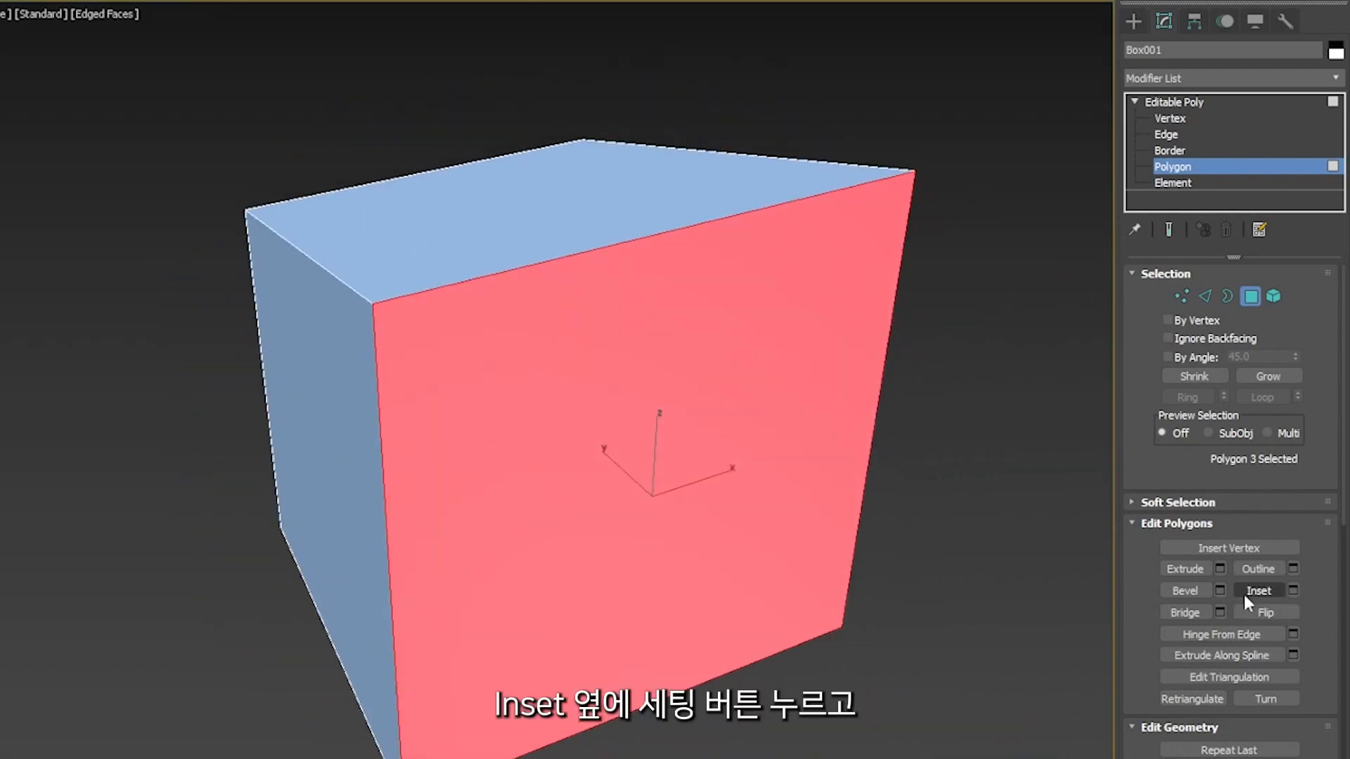
pyautogui.click(1292, 591)
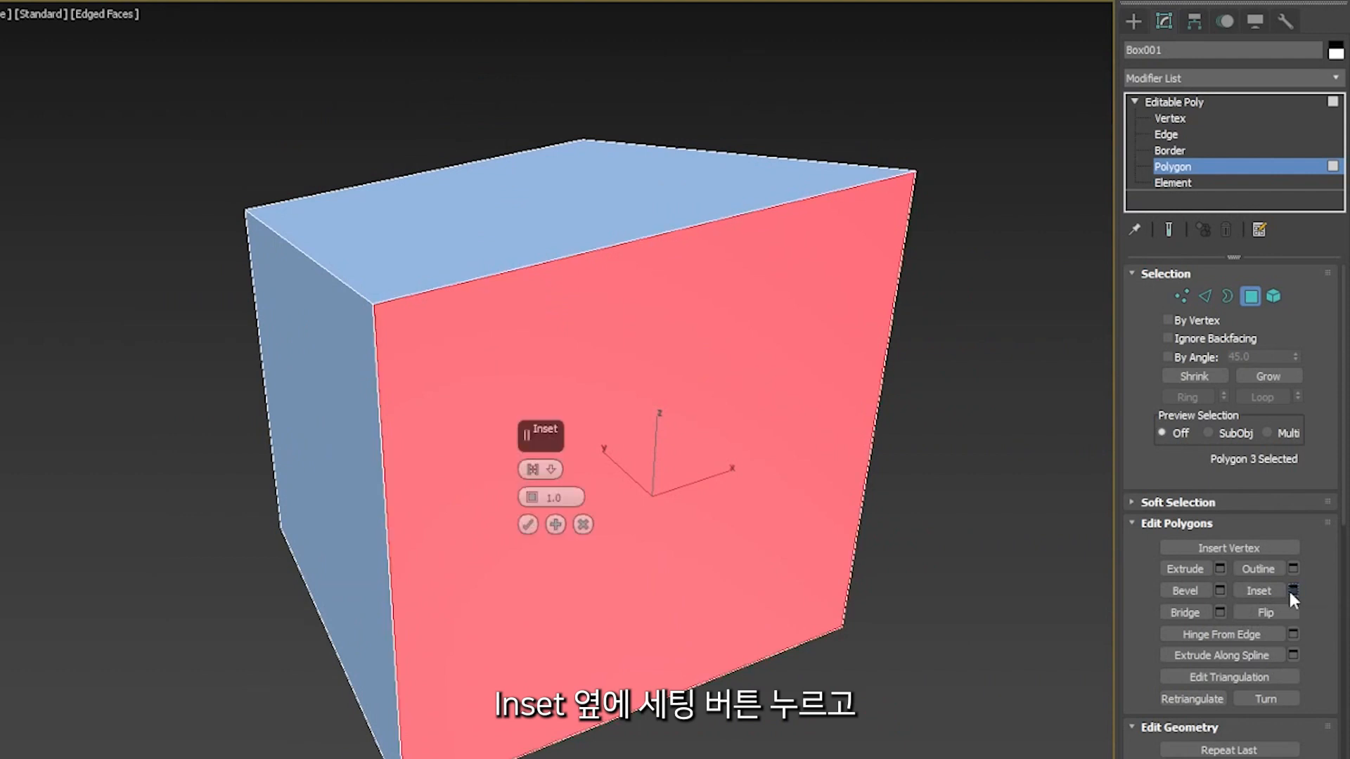
pyautogui.doubleClick(564, 497)
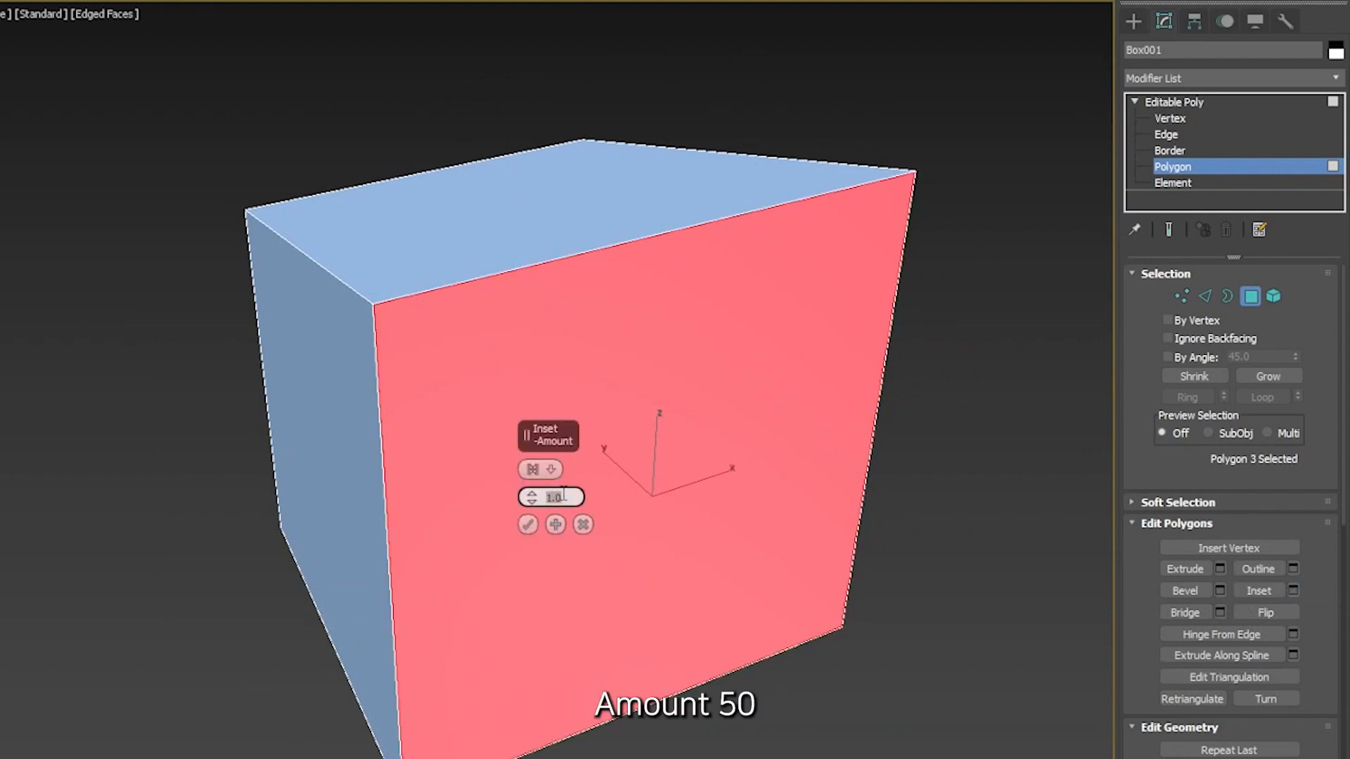
pyautogui.write('50')
pyautogui.press('Return')
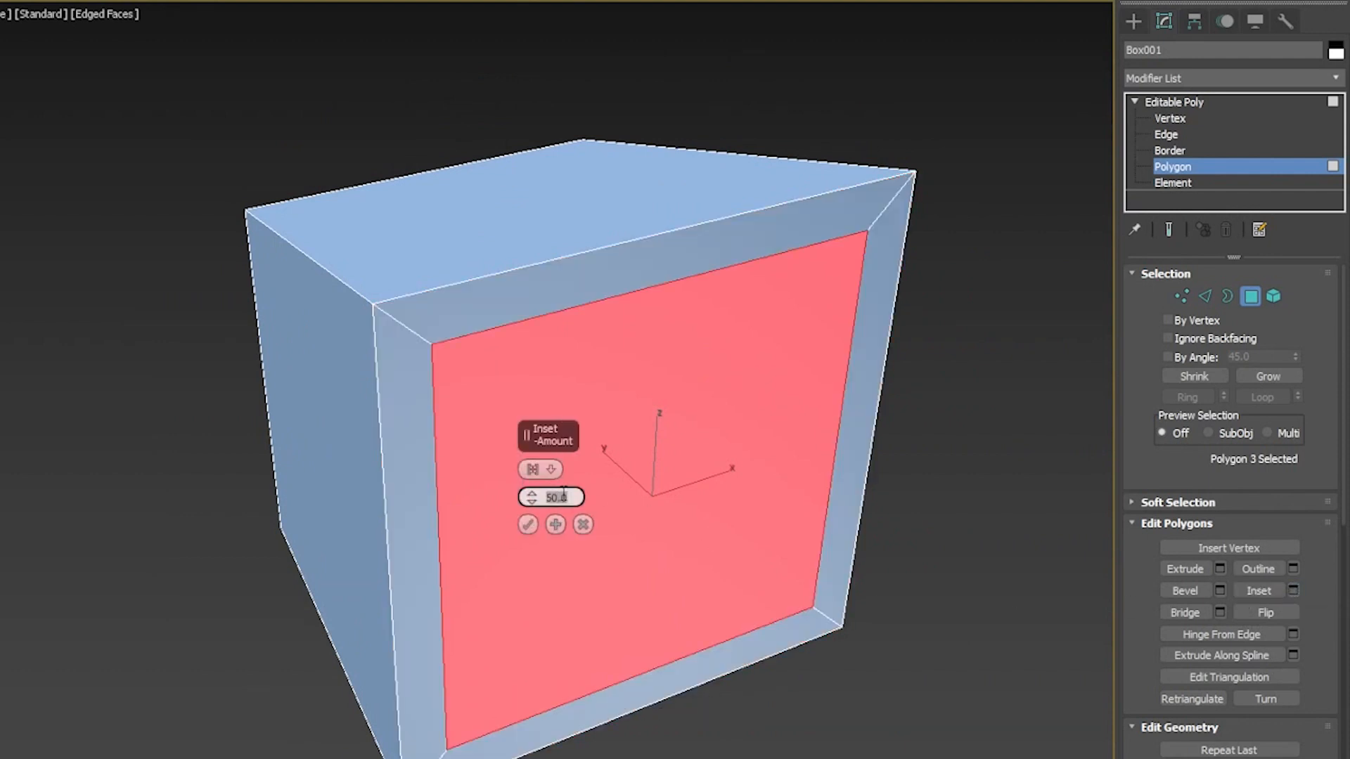
pyautogui.click(528, 525)
# Step: Extrude the inset front polygon inward with a height of -50 and clear the selection
pyautogui.keyDown('alt'); pyautogui.moveTo(829, 573); pyautogui.dragTo(884, 576, button='middle'); pyautogui.keyUp('alt')
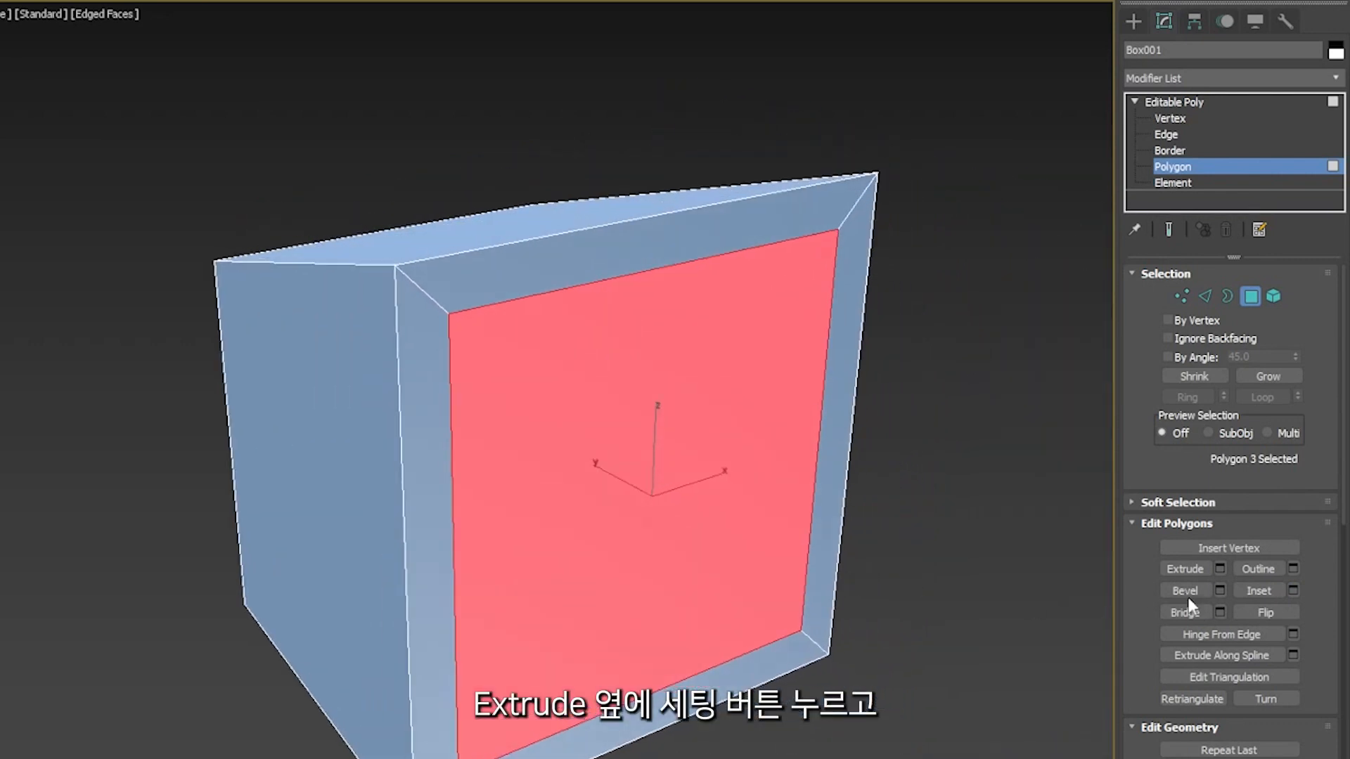
pyautogui.click(1220, 569)
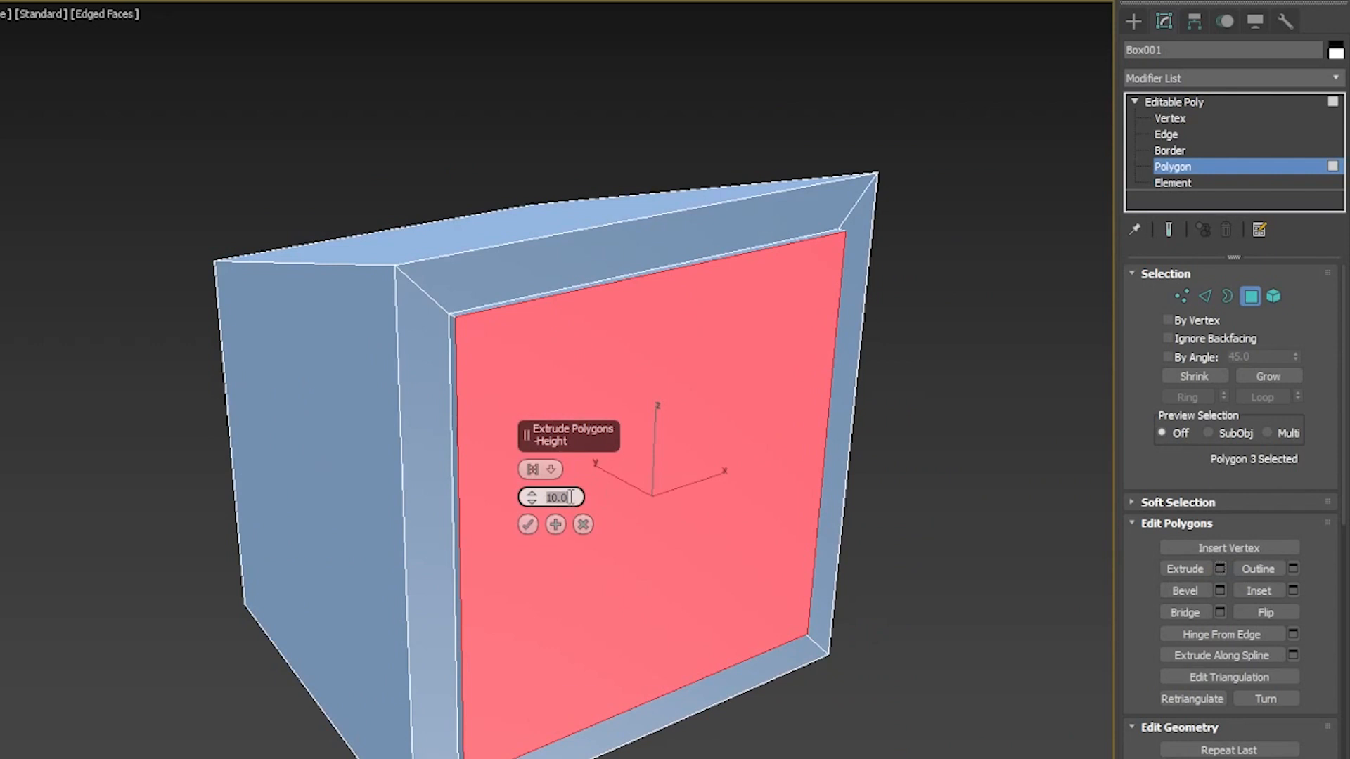
pyautogui.write('-50')
pyautogui.press('Return')
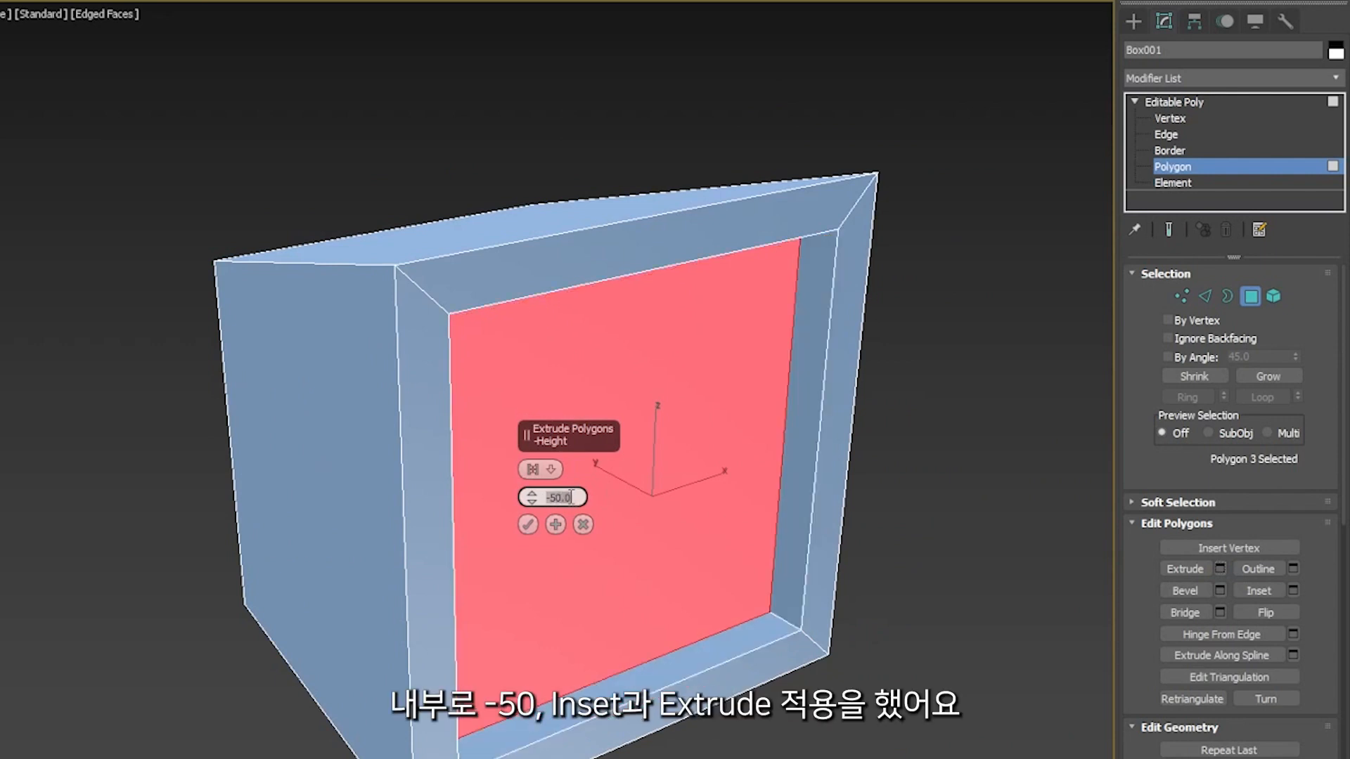
pyautogui.click(528, 524)
pyautogui.click(960, 557)
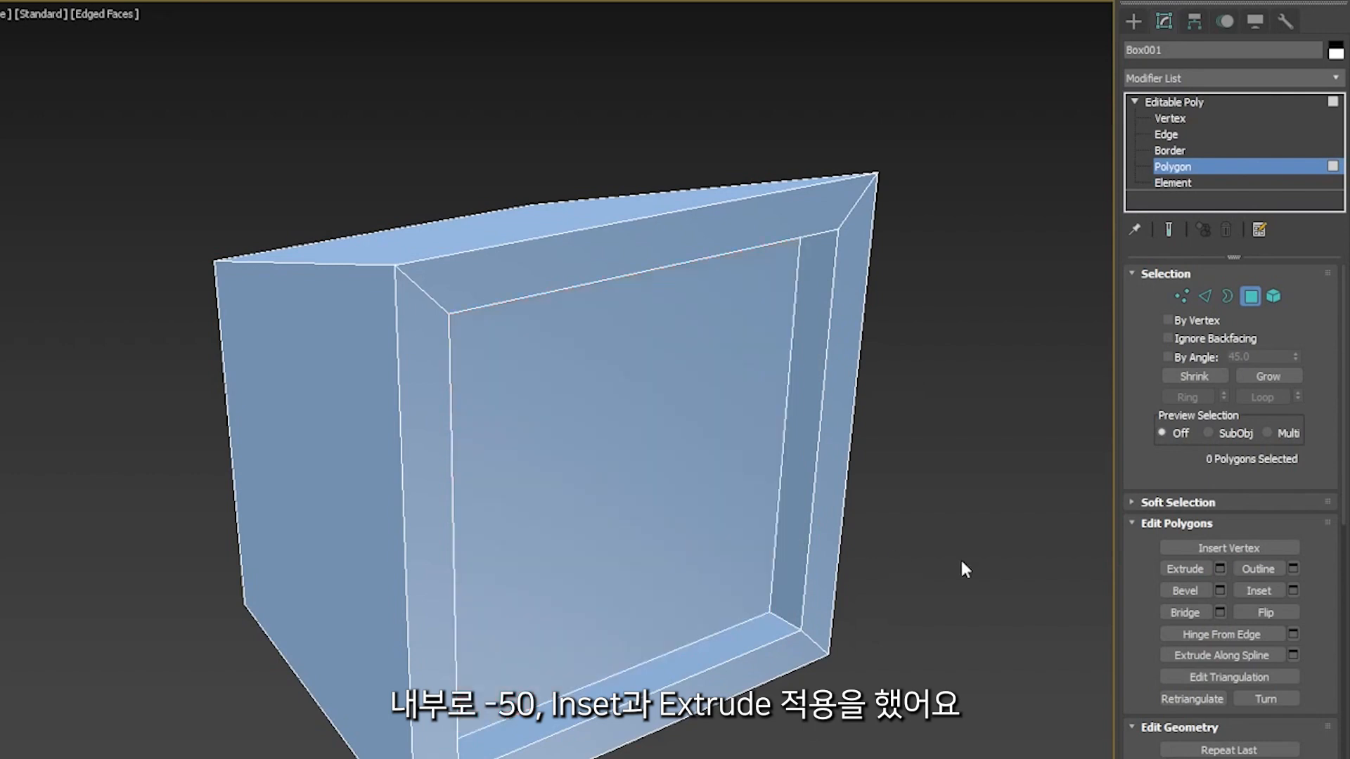
# Step: Select the bottom and top edges of the recessed front panel at Edge sub-object level
pyautogui.keyDown('alt'); pyautogui.moveTo(732, 591); pyautogui.dragTo(760, 561, button='middle'); pyautogui.keyUp('alt')
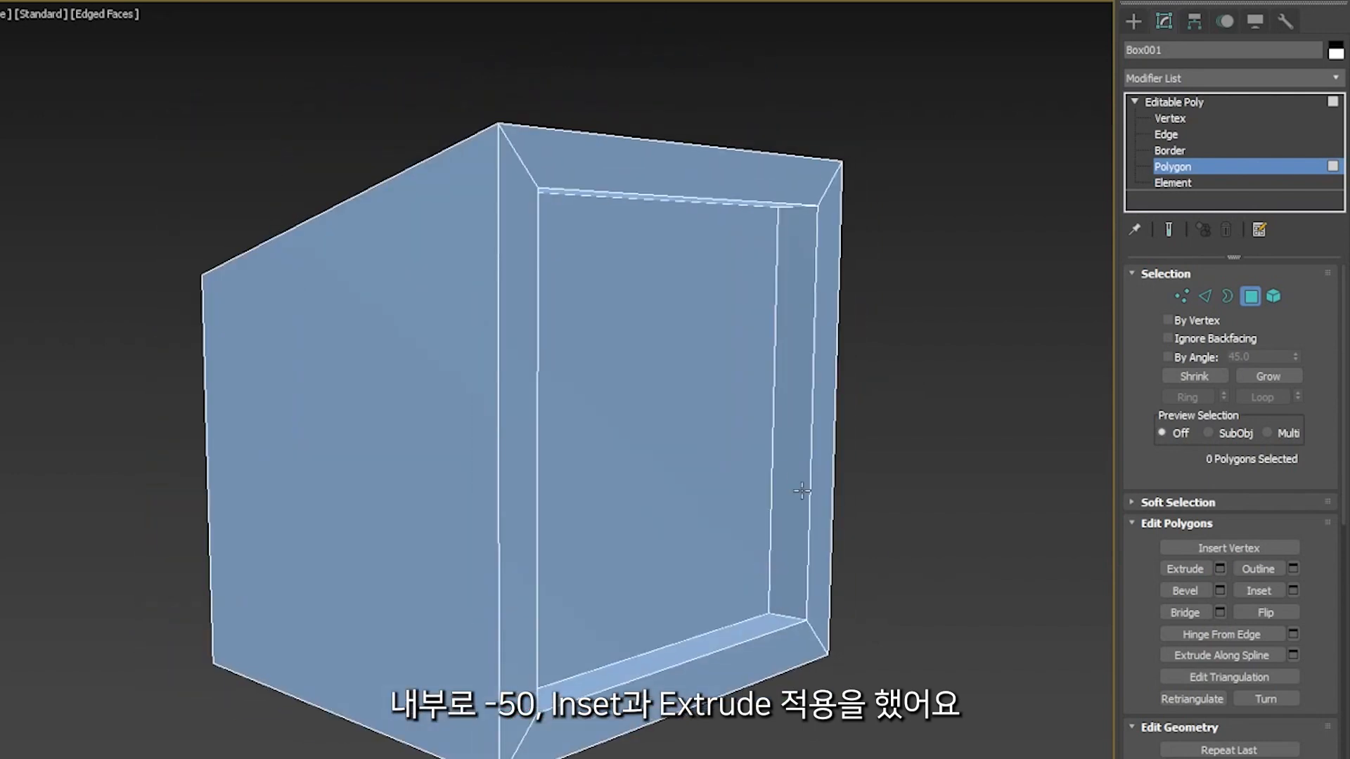
pyautogui.keyDown('alt'); pyautogui.moveTo(686, 468); pyautogui.dragTo(675, 500, button='middle'); pyautogui.keyUp('alt')
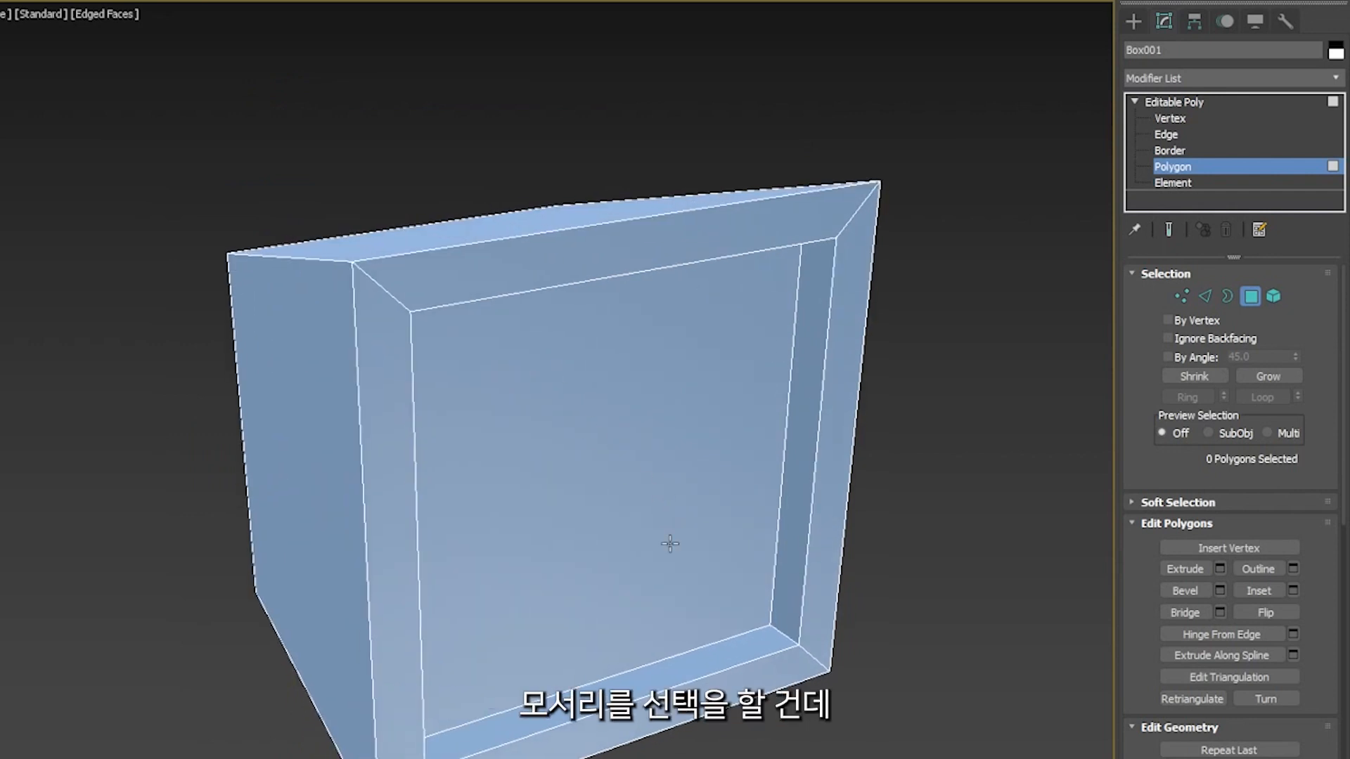
pyautogui.click(652, 663)
pyautogui.click(942, 557)
pyautogui.click(1166, 134)
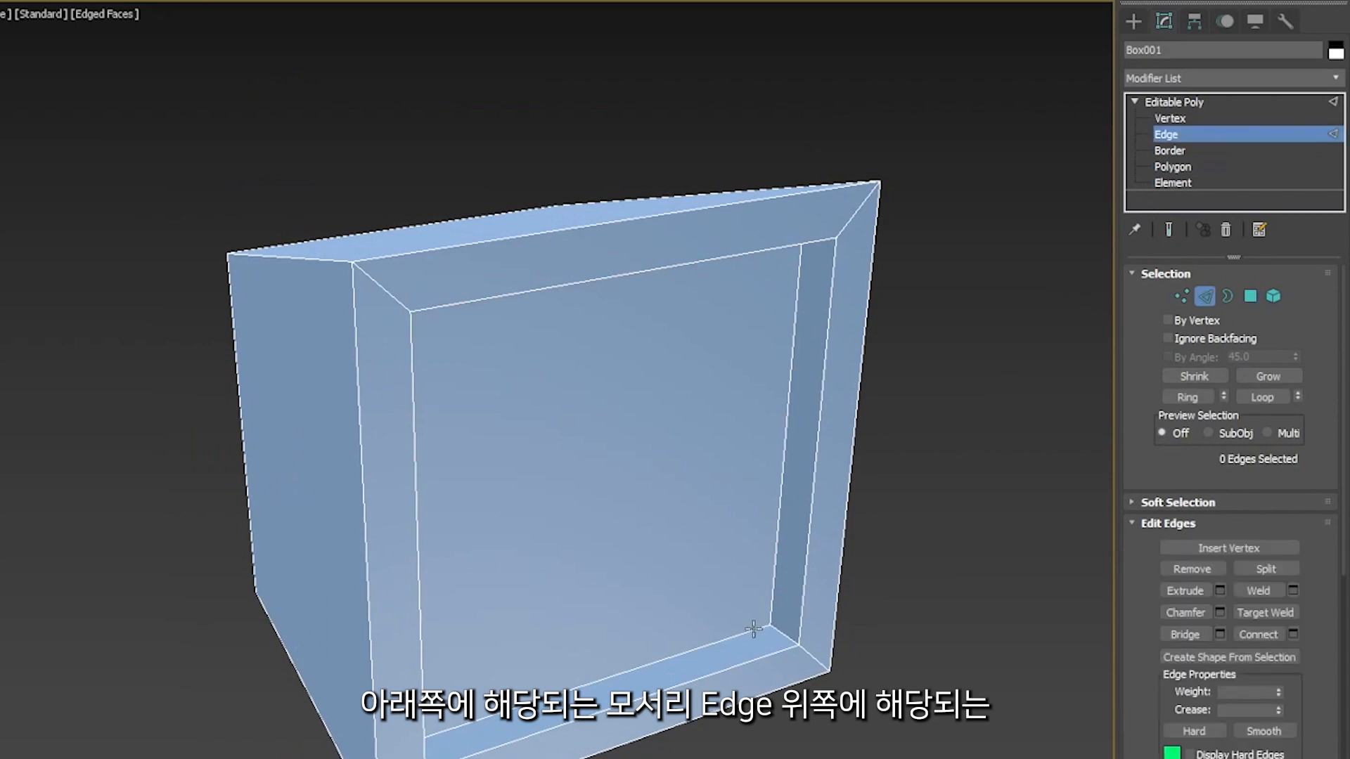
pyautogui.click(733, 635)
pyautogui.keyDown('alt'); pyautogui.moveTo(813, 476); pyautogui.dragTo(812, 390, button='middle'); pyautogui.keyUp('alt')
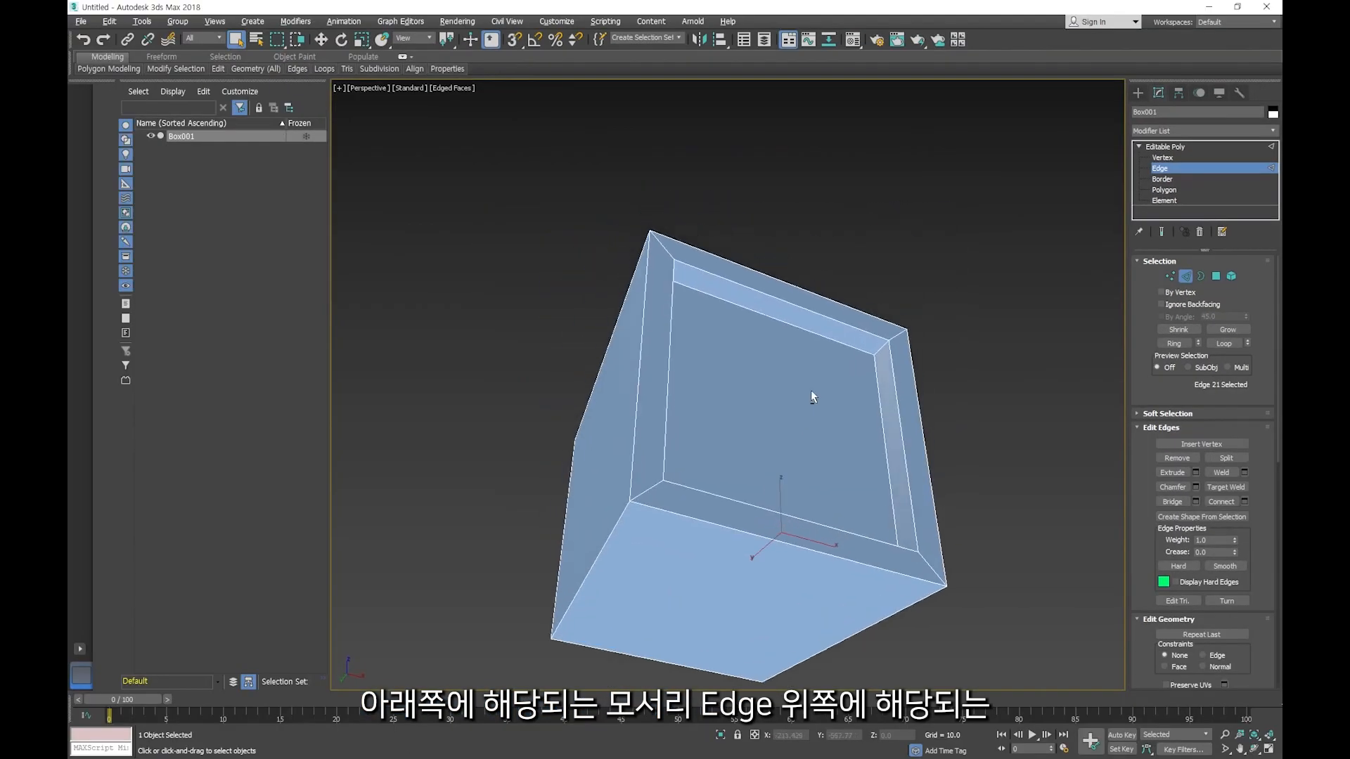
pyautogui.keyDown('ctrl'); pyautogui.click(814, 334); pyautogui.keyUp('ctrl')
pyautogui.keyDown('alt'); pyautogui.moveTo(837, 416); pyautogui.dragTo(832, 512, button='middle'); pyautogui.keyUp('alt')
pyautogui.keyDown('alt'); pyautogui.moveTo(795, 413); pyautogui.dragTo(839, 443, button='middle'); pyautogui.keyUp('alt')
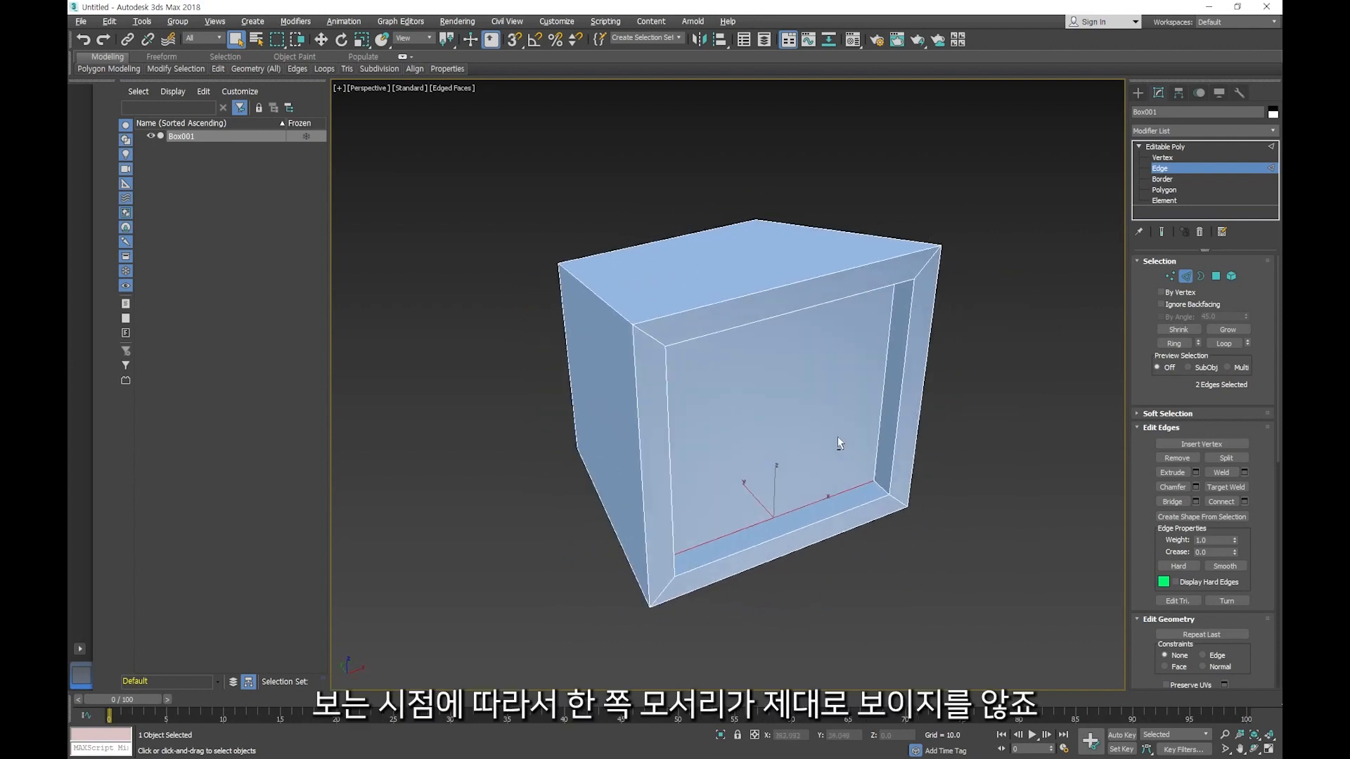
pyautogui.scroll(3, 801, 443)
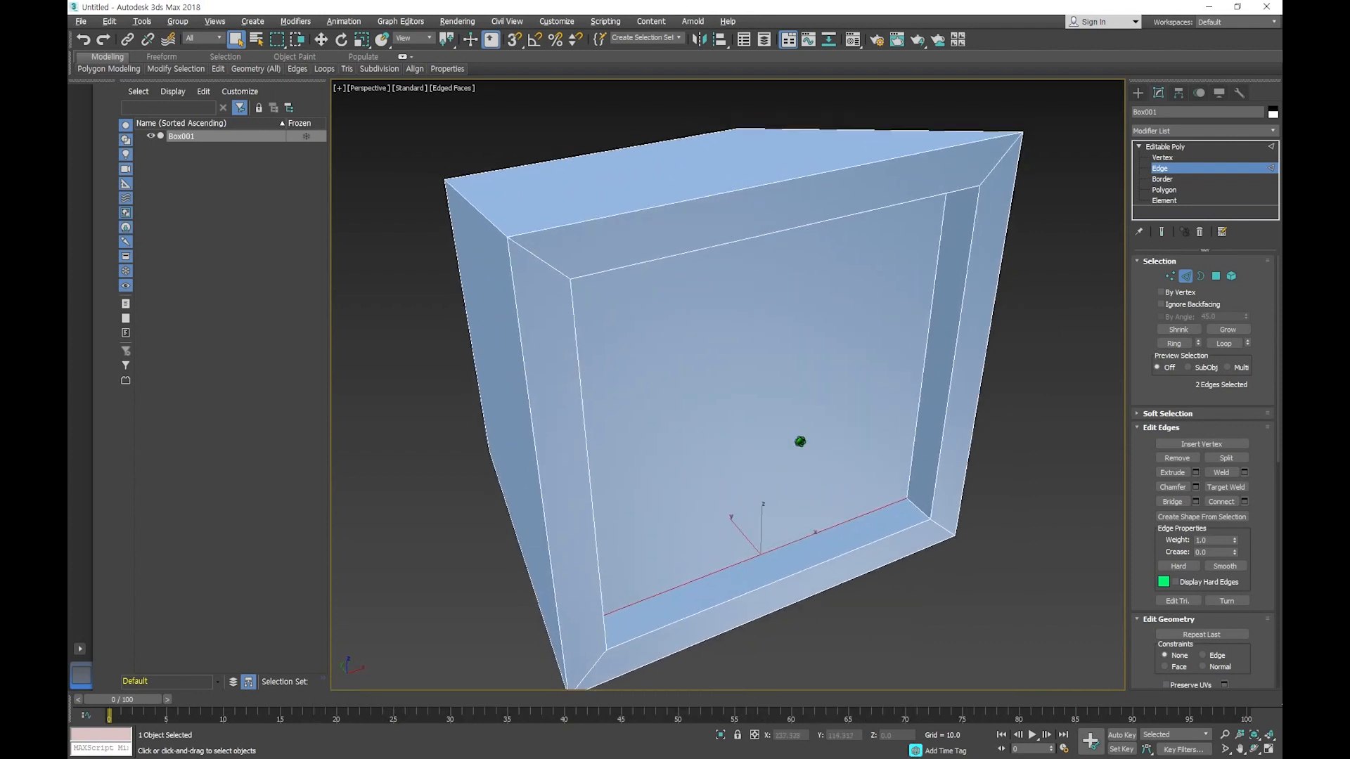
# Step: Toggle see-through display to check both selected edges of the recessed panel
pyautogui.hotkey('alt', 'x')
pyautogui.hotkey('alt', 'x')
pyautogui.hotkey('alt', 'x')
pyautogui.moveTo(810, 422)
pyautogui.keyDown('alt'); pyautogui.mouseDown(button='middle')
pyautogui.moveTo(777, 377)
pyautogui.moveTo(709, 367)
pyautogui.moveTo(728, 424)
pyautogui.moveTo(719, 449)
pyautogui.moveTo(818, 422)
pyautogui.mouseUp(button='middle'); pyautogui.keyUp('alt')
pyautogui.hotkey('alt', 'x')
pyautogui.hotkey('alt', 'x')
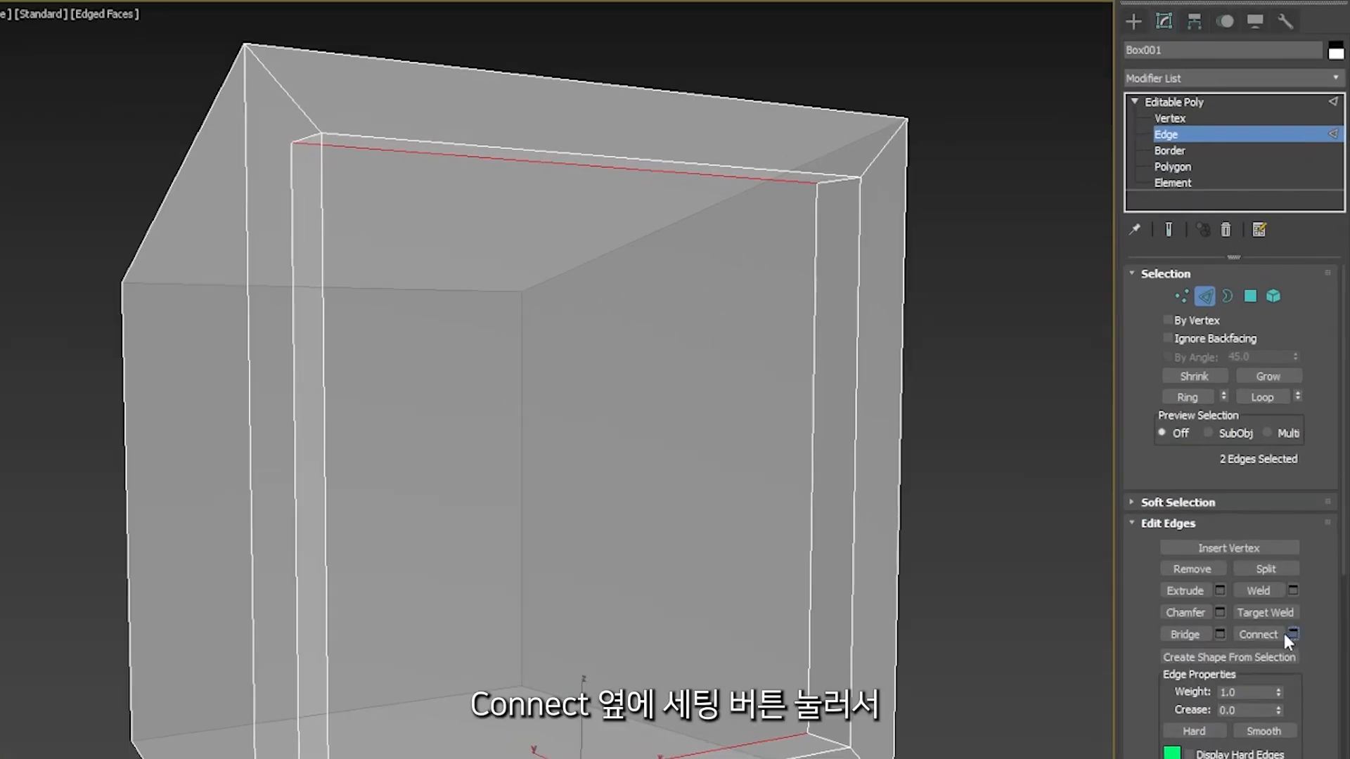
# Step: Connect the two selected edges with 2 segments to divide the recessed panel vertically, and clear the selection
pyautogui.click(1291, 635)
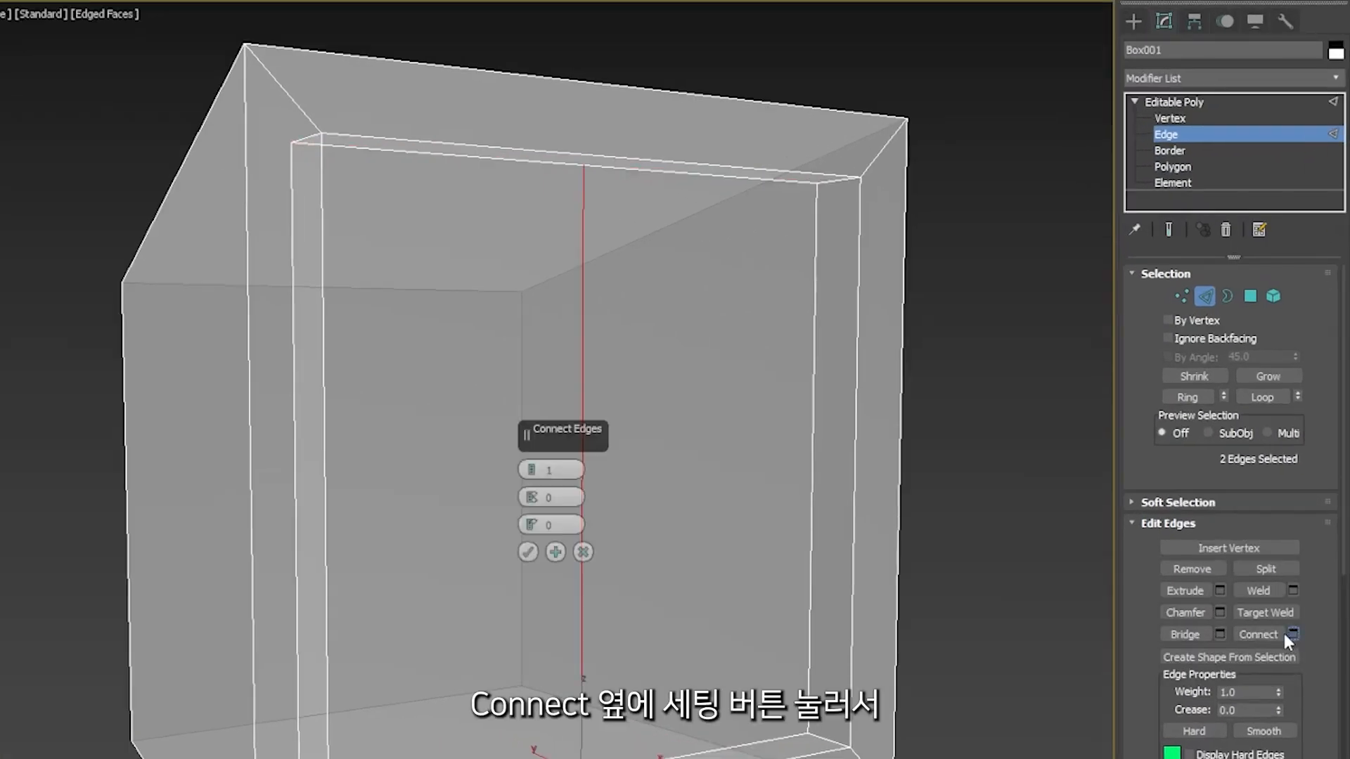
pyautogui.click(532, 468)
pyautogui.click(529, 552)
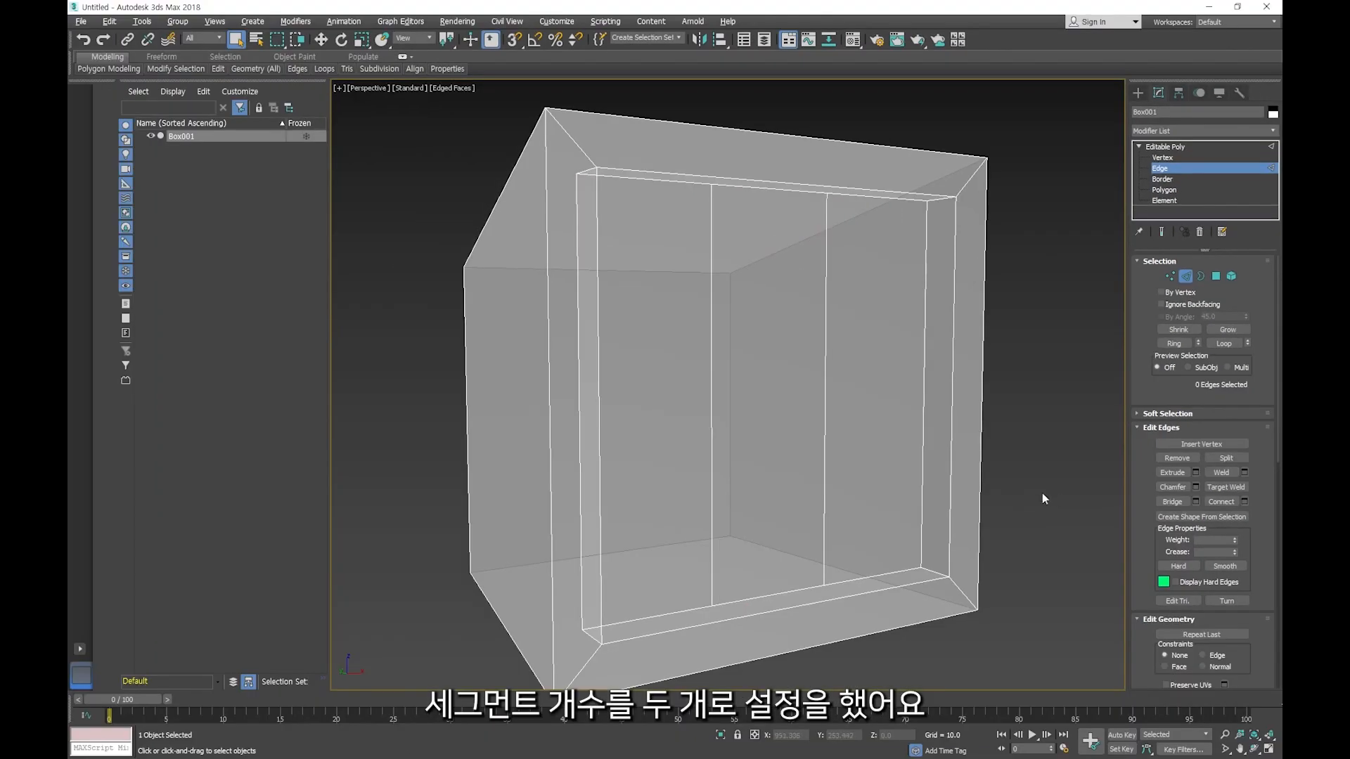
pyautogui.click(990, 621)
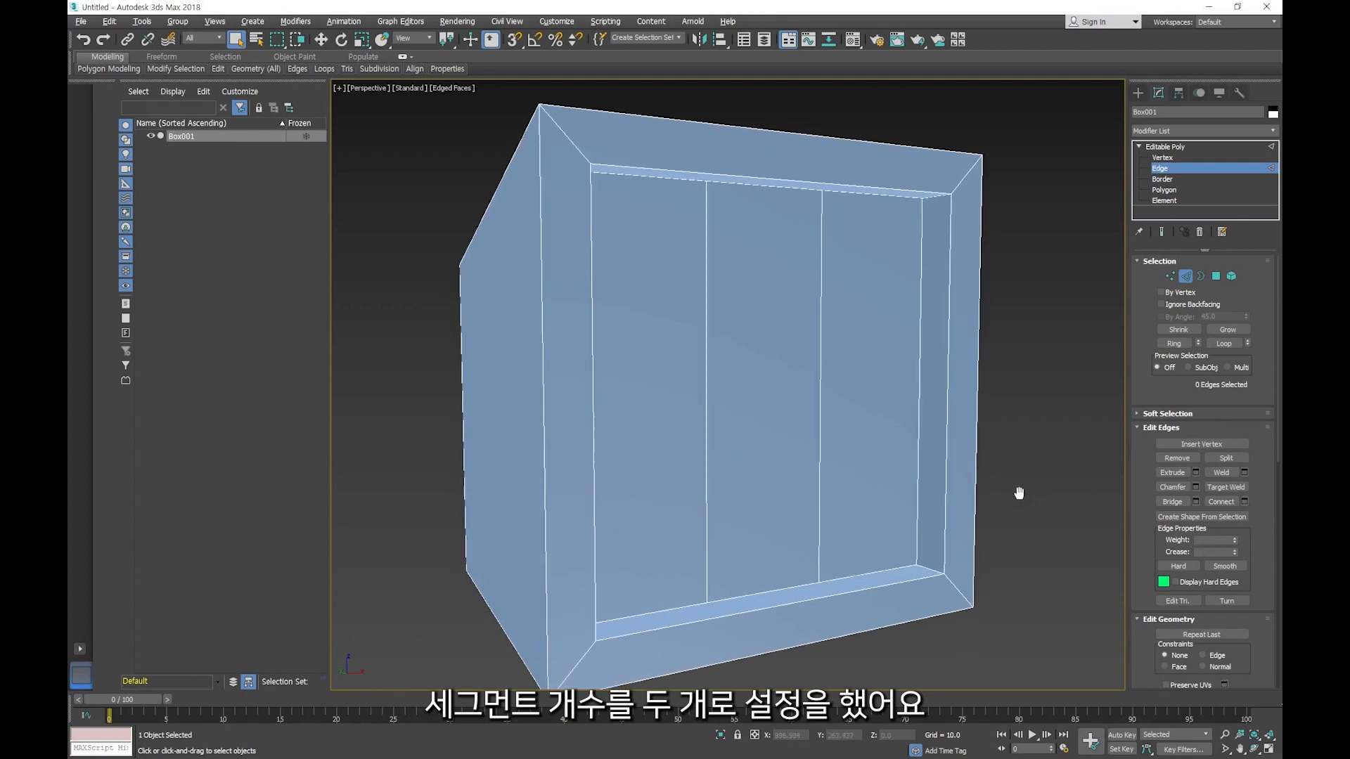
# Step: Select the recessed panel's four middle vertices in the Top view and move them along Y slightly past the box's front face
pyautogui.hotkey('alt', 'w')
pyautogui.click(1162, 157)
pyautogui.moveTo(542, 272); pyautogui.dragTo(533, 253, button='middle')
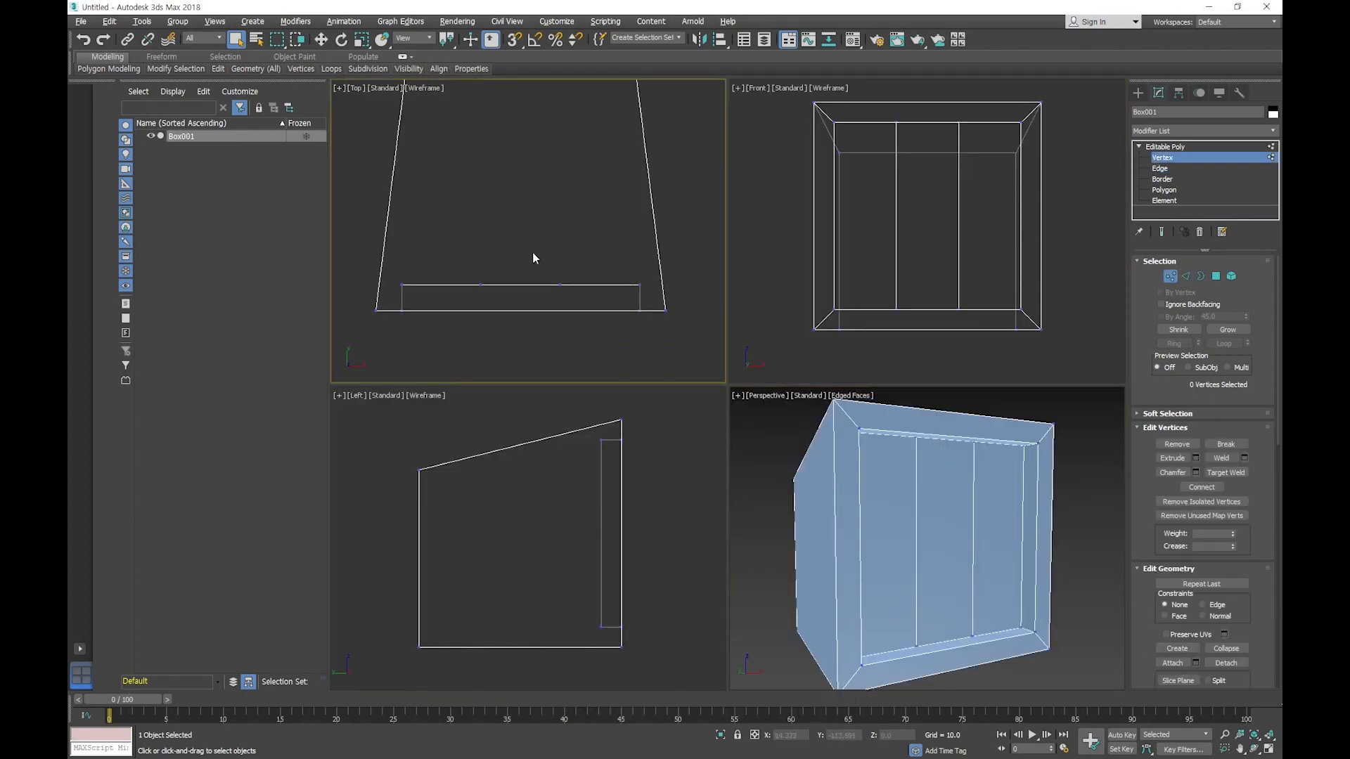
pyautogui.moveTo(509, 287); pyautogui.dragTo(575, 327)
pyautogui.moveTo(568, 340); pyautogui.dragTo(566, 335, button='middle')
pyautogui.press('w')
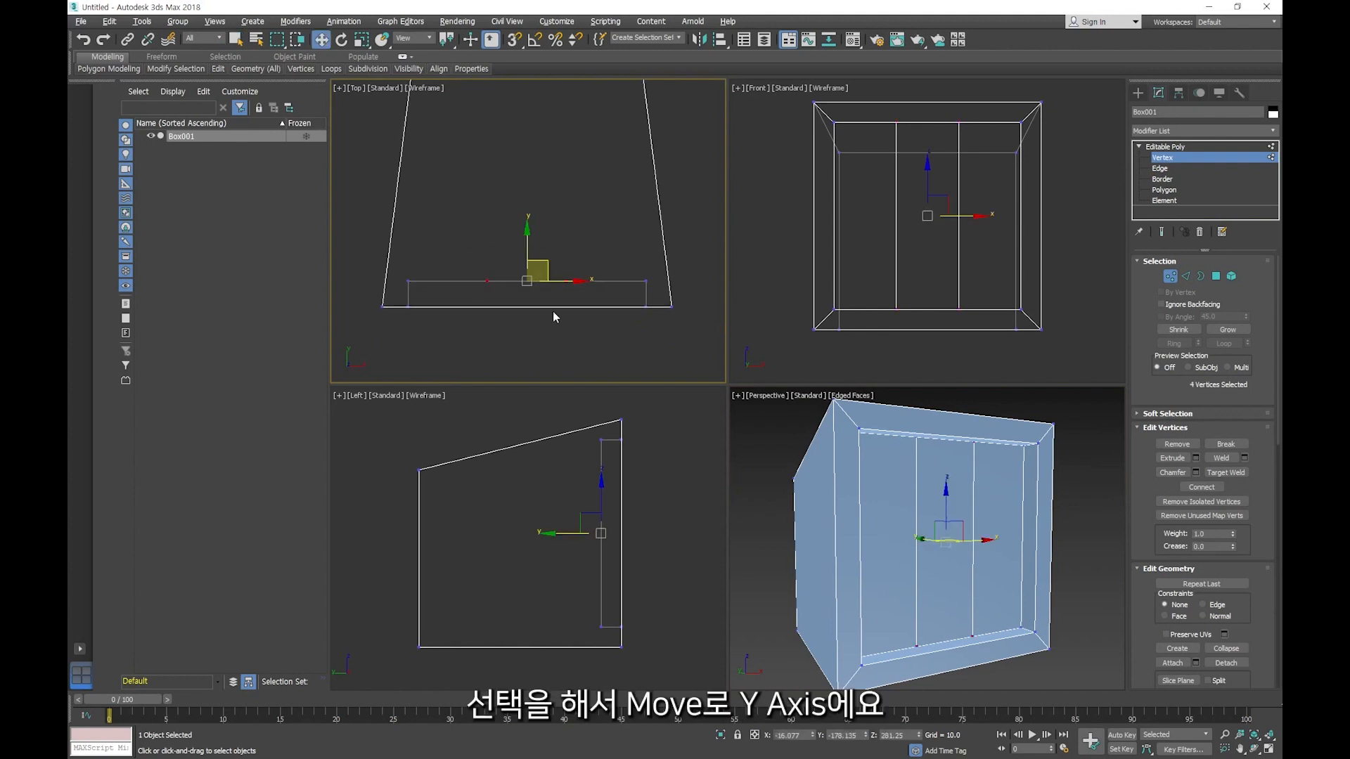
pyautogui.moveTo(528, 240); pyautogui.dragTo(533, 275)
pyautogui.click(571, 270)
# Step: Select the bottom face of the box at Polygon level and inset it by 50
pyautogui.moveTo(1029, 548); pyautogui.dragTo(830, 469, button='middle')
pyautogui.hotkey('alt', 'w')
pyautogui.hotkey('alt', 'w')
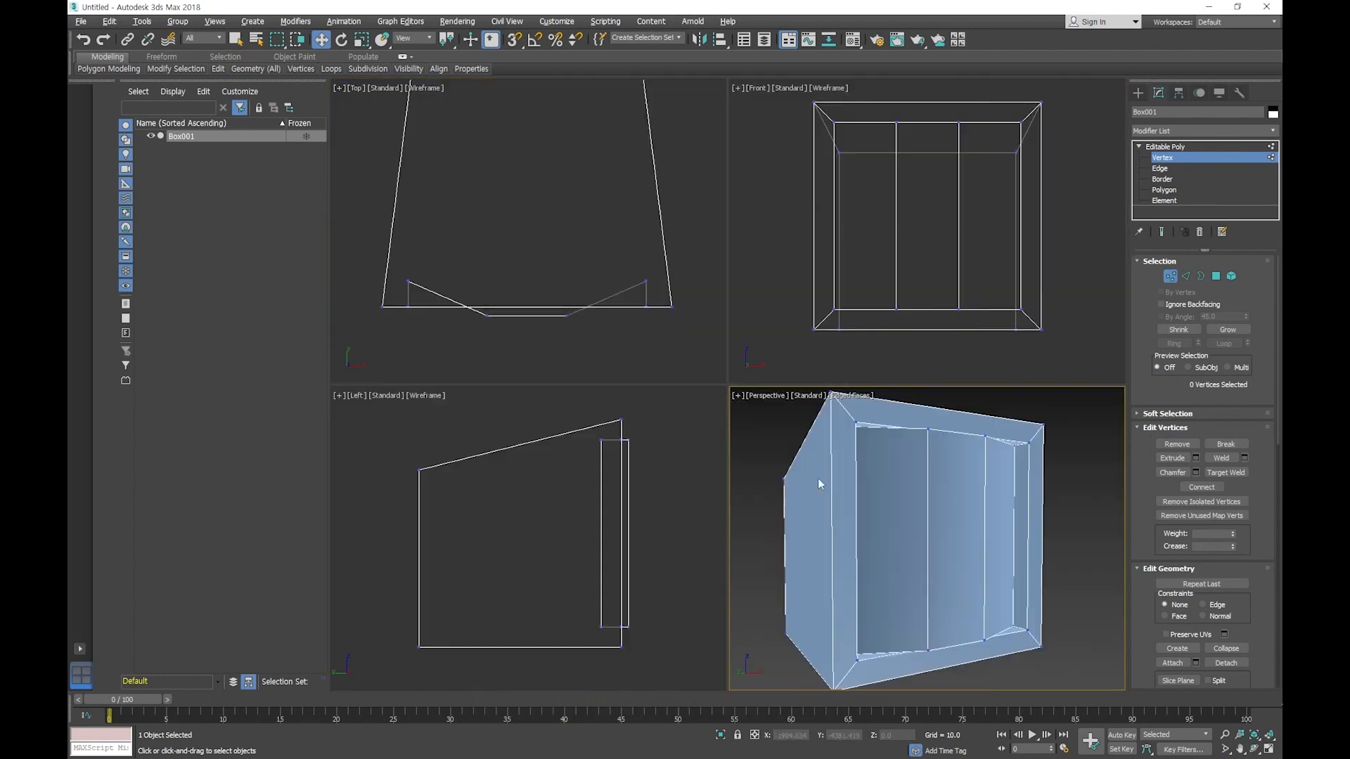
pyautogui.keyDown('alt'); pyautogui.moveTo(886, 525); pyautogui.dragTo(921, 526, button='middle'); pyautogui.keyUp('alt')
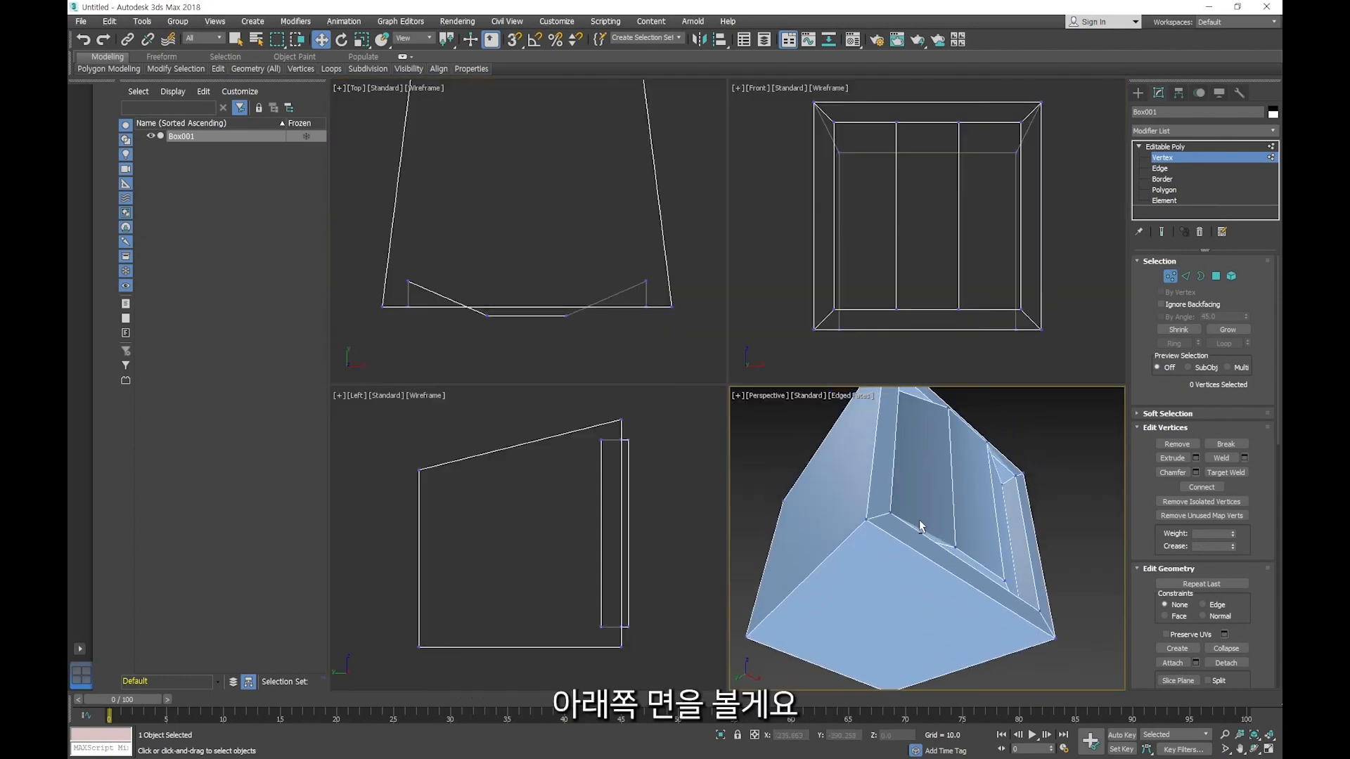
pyautogui.hotkey('alt', 'w')
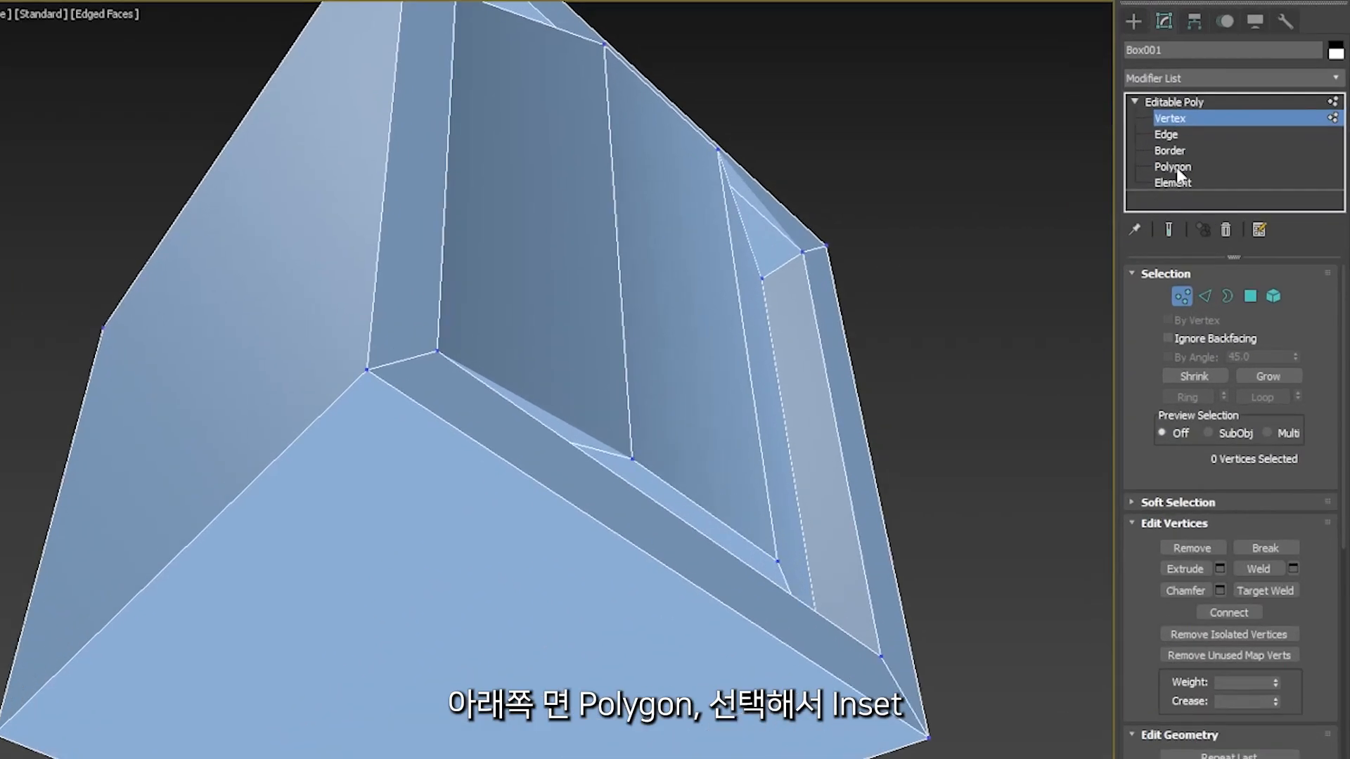
pyautogui.click(1179, 170)
pyautogui.click(591, 661)
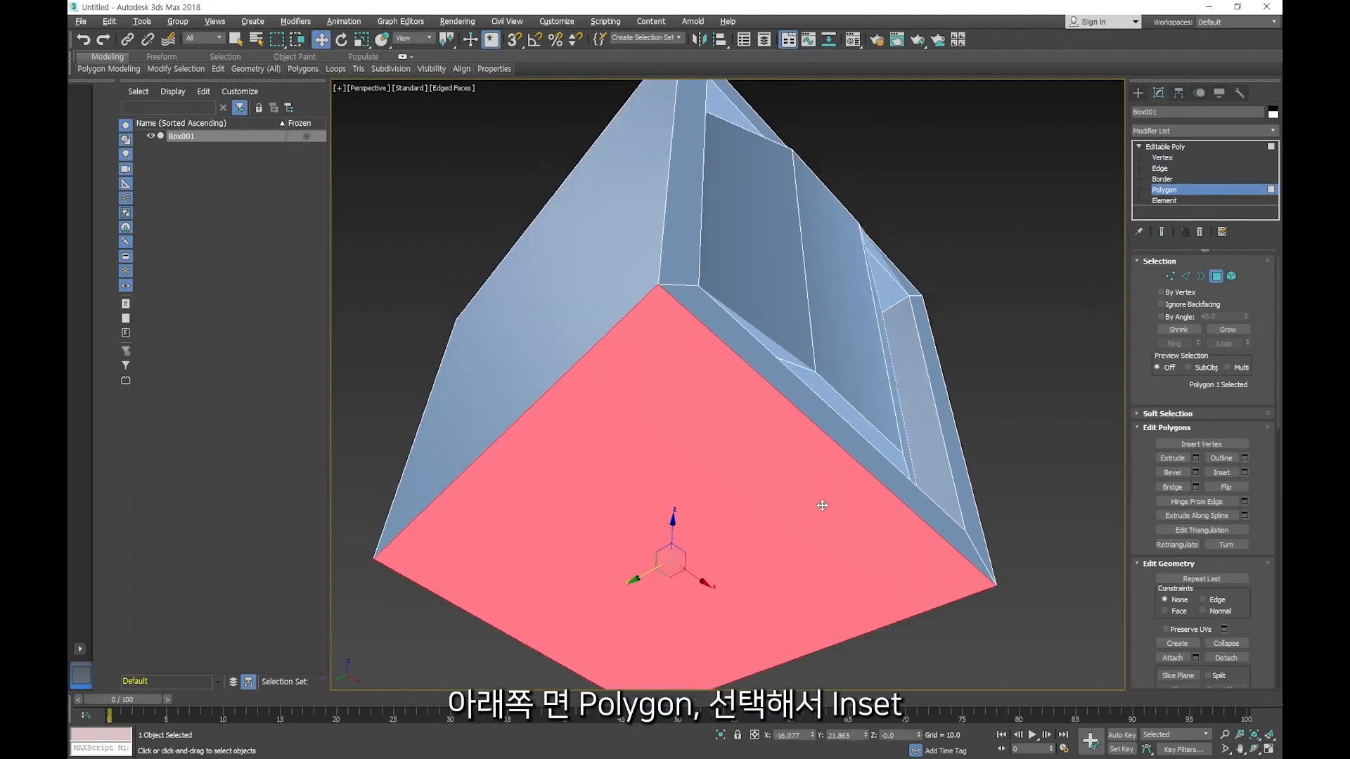
pyautogui.keyDown('alt'); pyautogui.moveTo(822, 506); pyautogui.dragTo(837, 513, button='middle'); pyautogui.keyUp('alt')
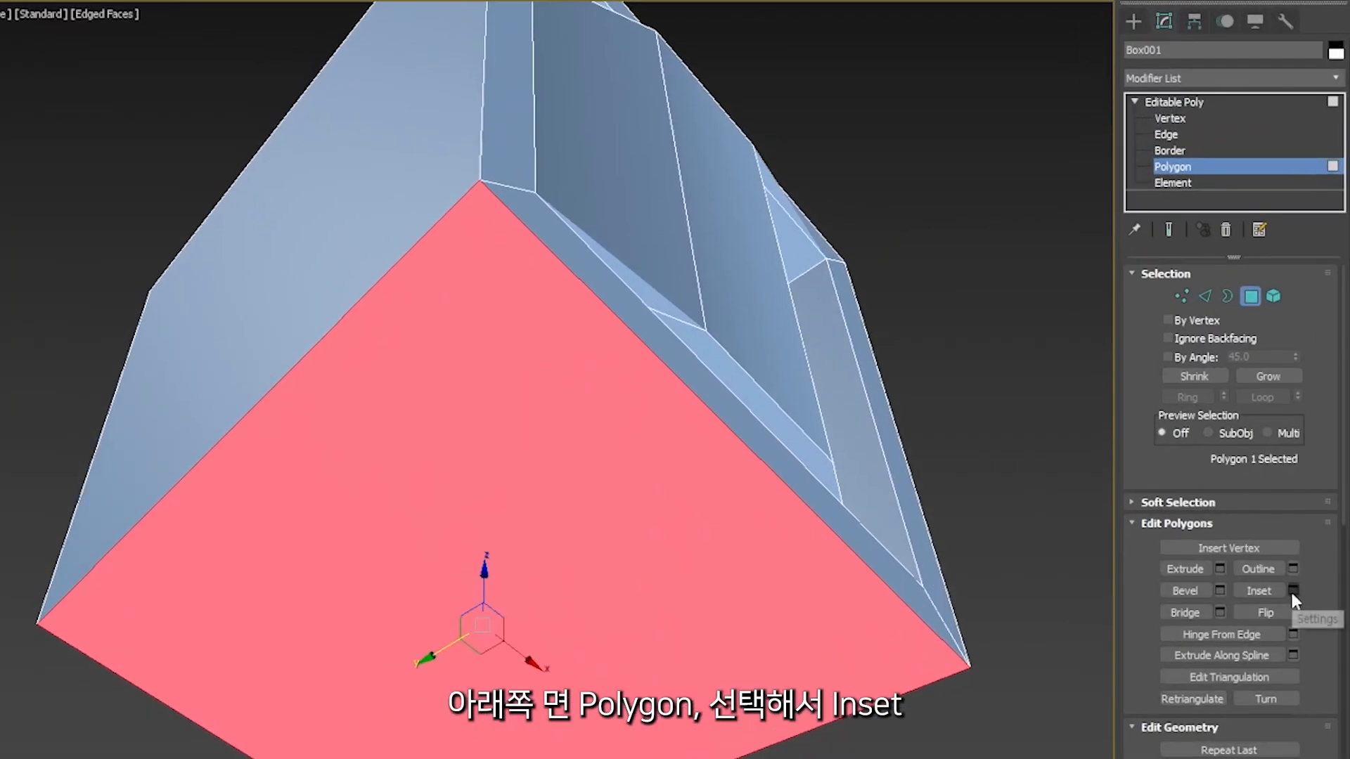
pyautogui.click(1290, 589)
pyautogui.click(735, 424)
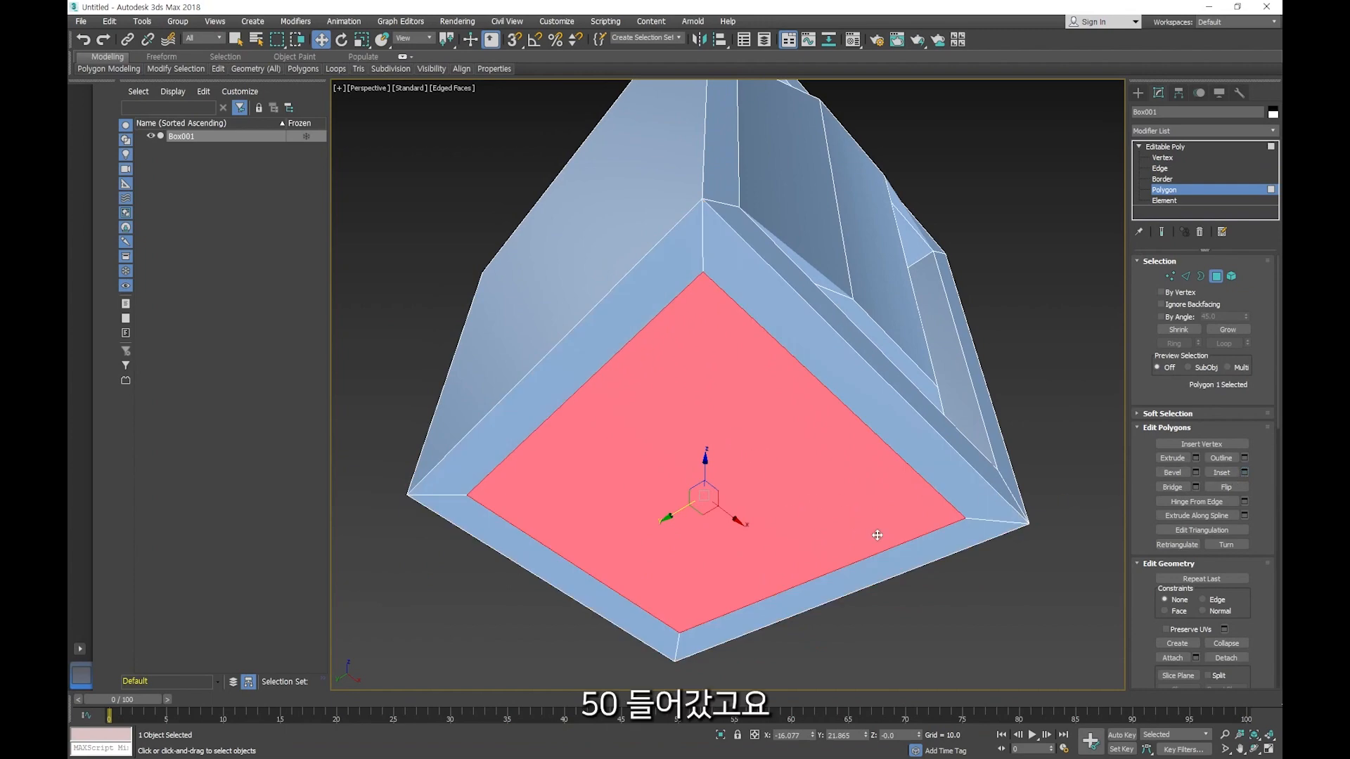
# Step: Tessellate the selected inset polygon on the box's bottom face
pyautogui.keyDown('alt'); pyautogui.moveTo(878, 535); pyautogui.dragTo(844, 554, button='middle'); pyautogui.keyUp('alt')
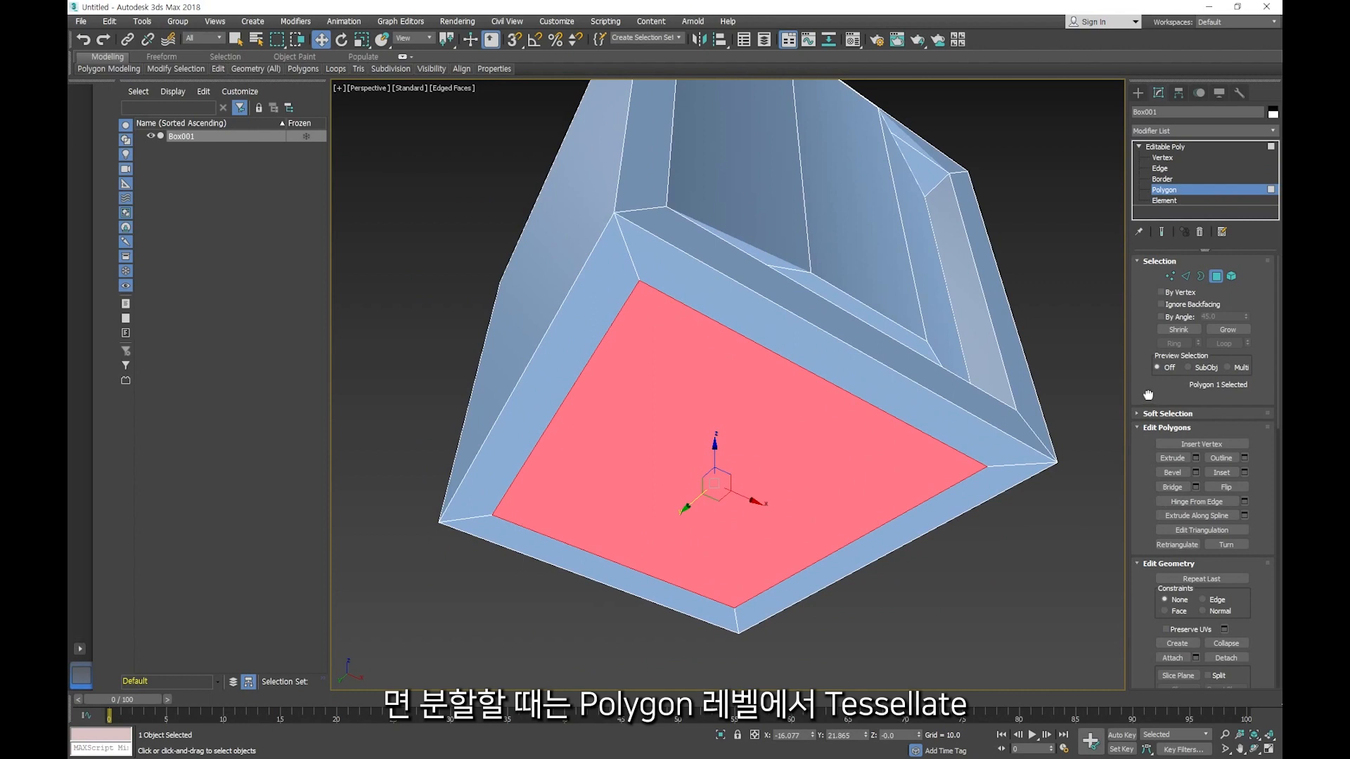
pyautogui.scroll(-3, 1148, 396)
pyautogui.scroll(-4, 1149, 539)
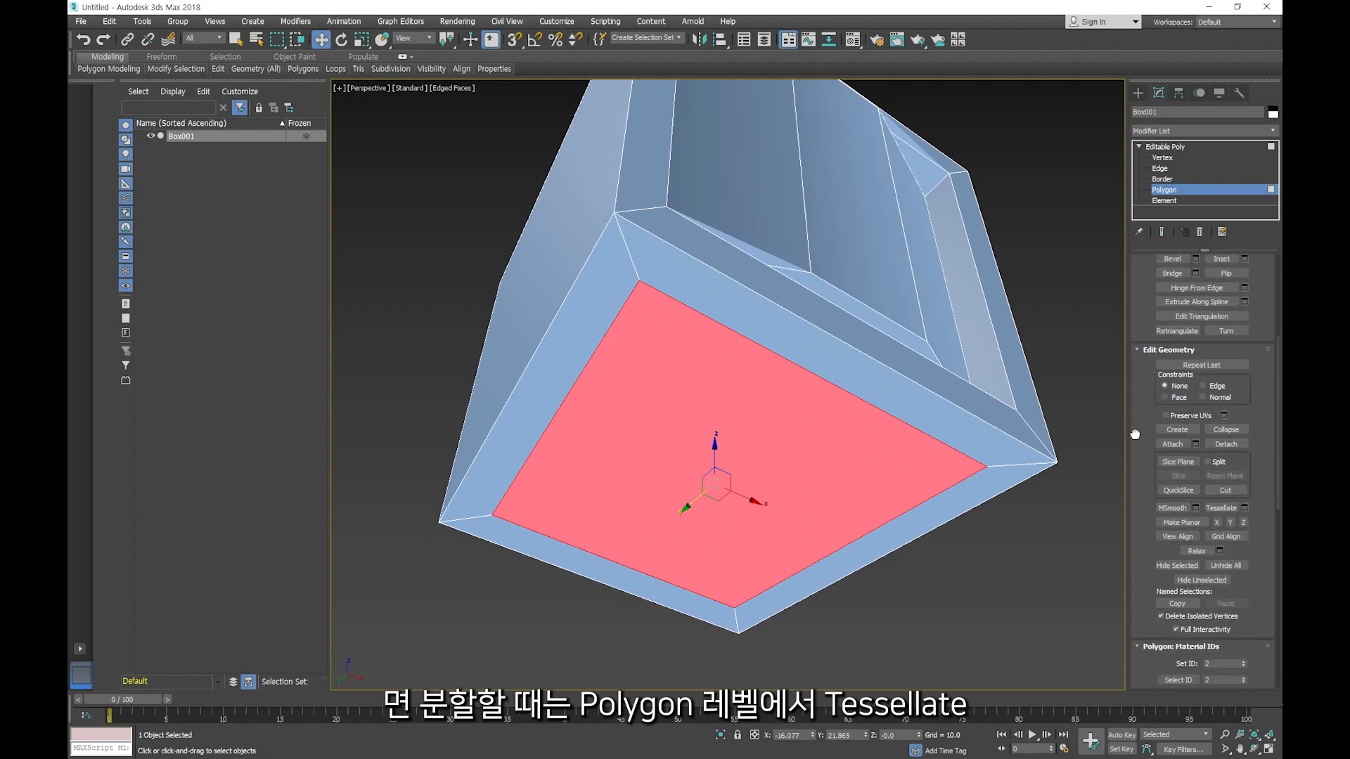
pyautogui.scroll(-5, 1135, 338)
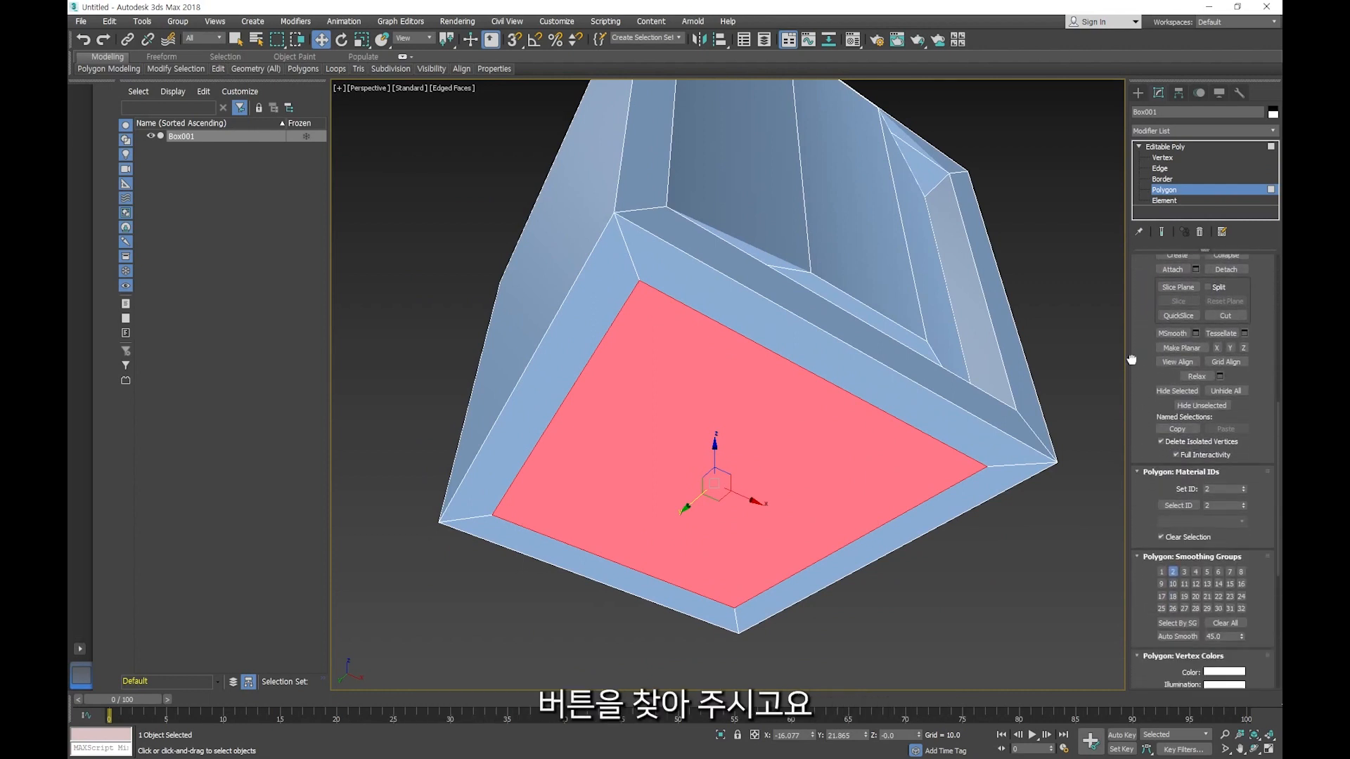
pyautogui.scroll(-5, 1144, 440)
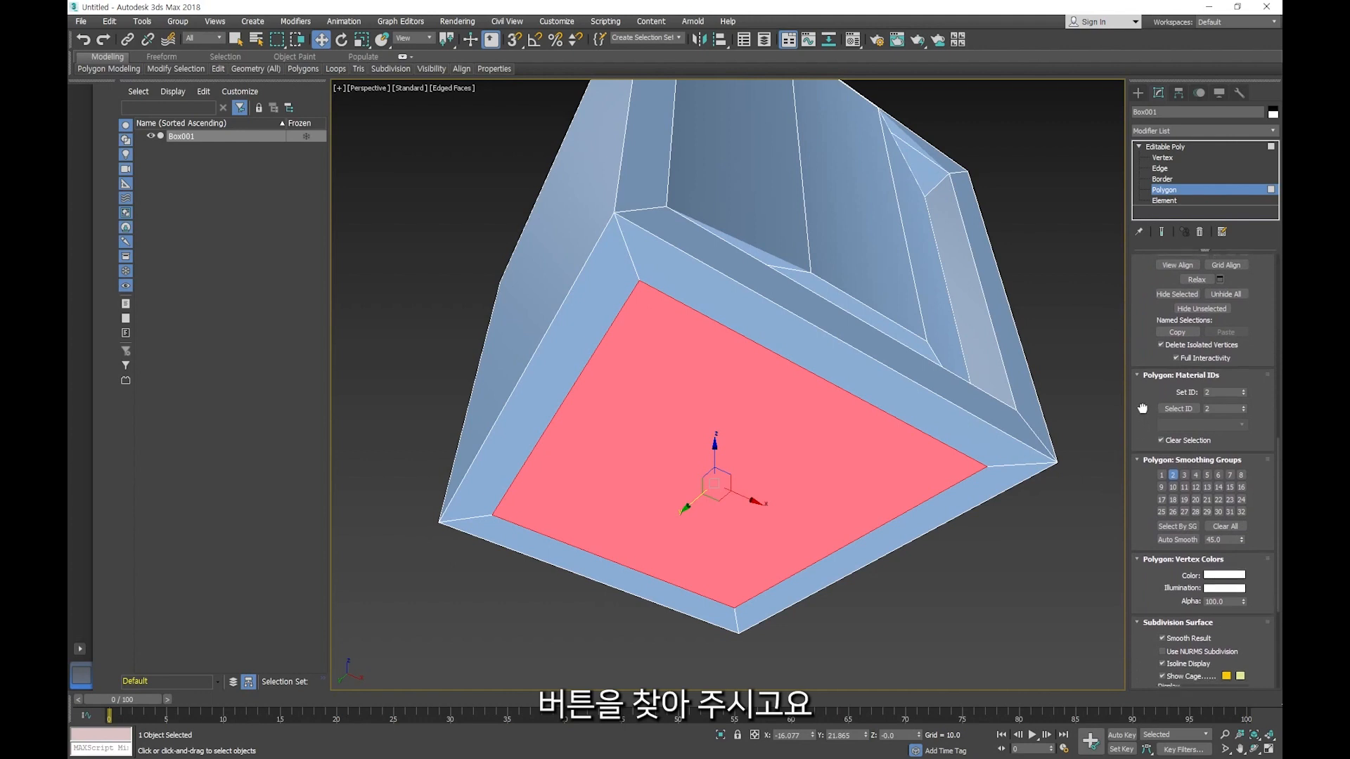
pyautogui.scroll(12, 1142, 344)
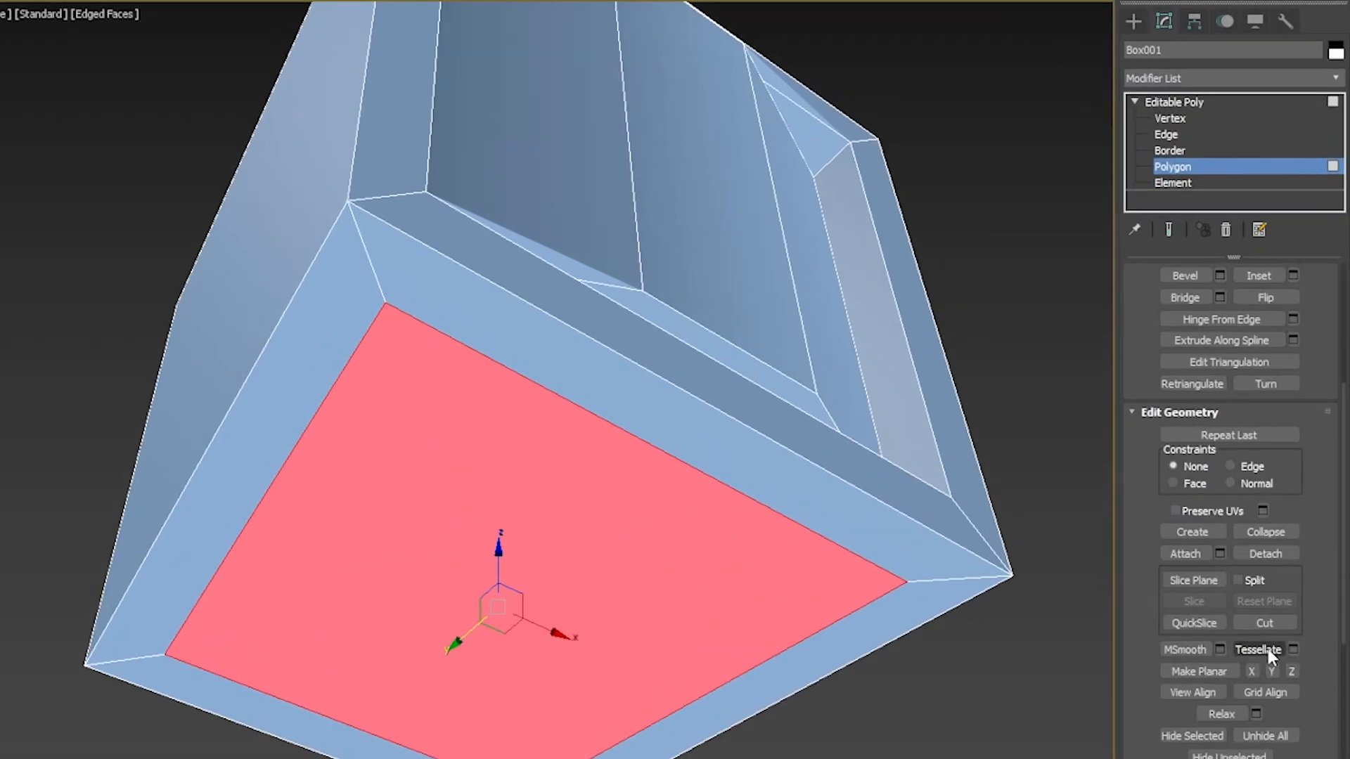
pyautogui.click(1268, 654)
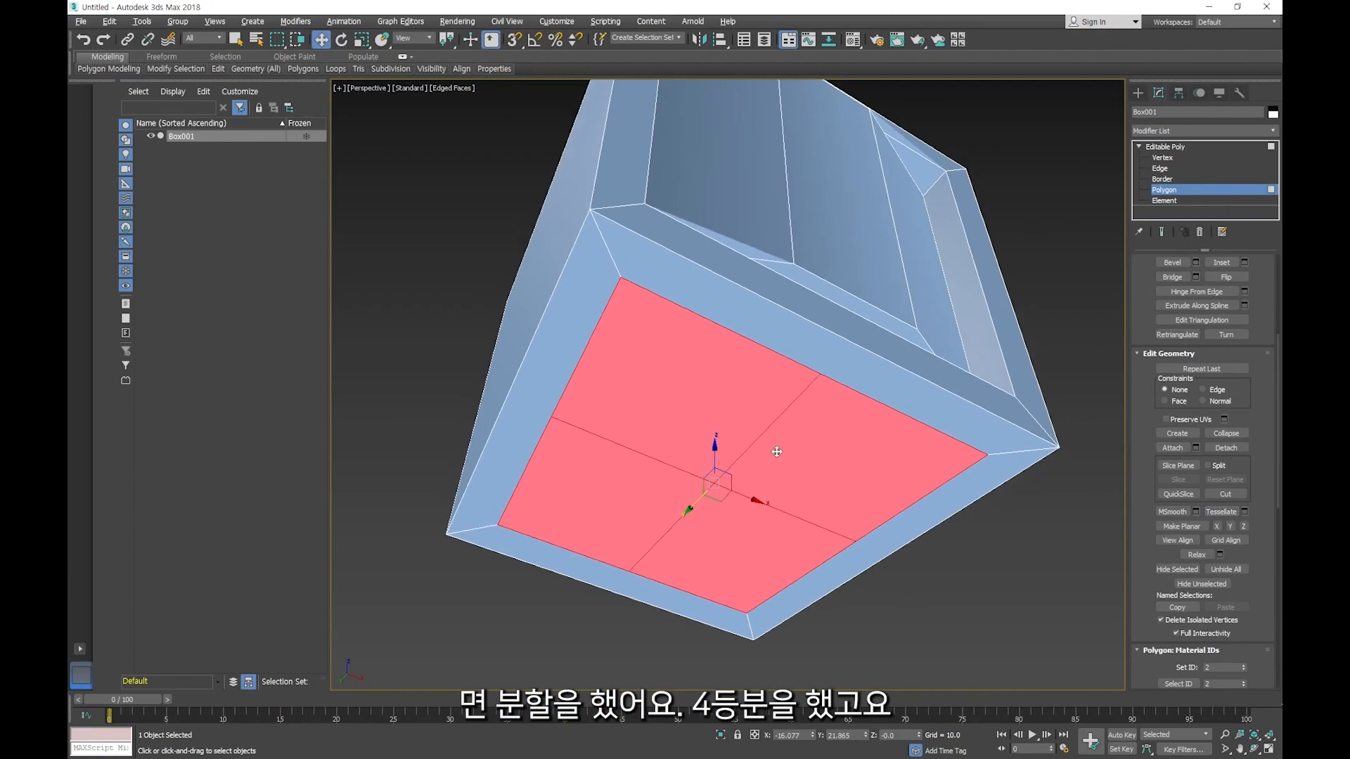
pyautogui.moveTo(917, 487); pyautogui.dragTo(914, 490, button='middle')
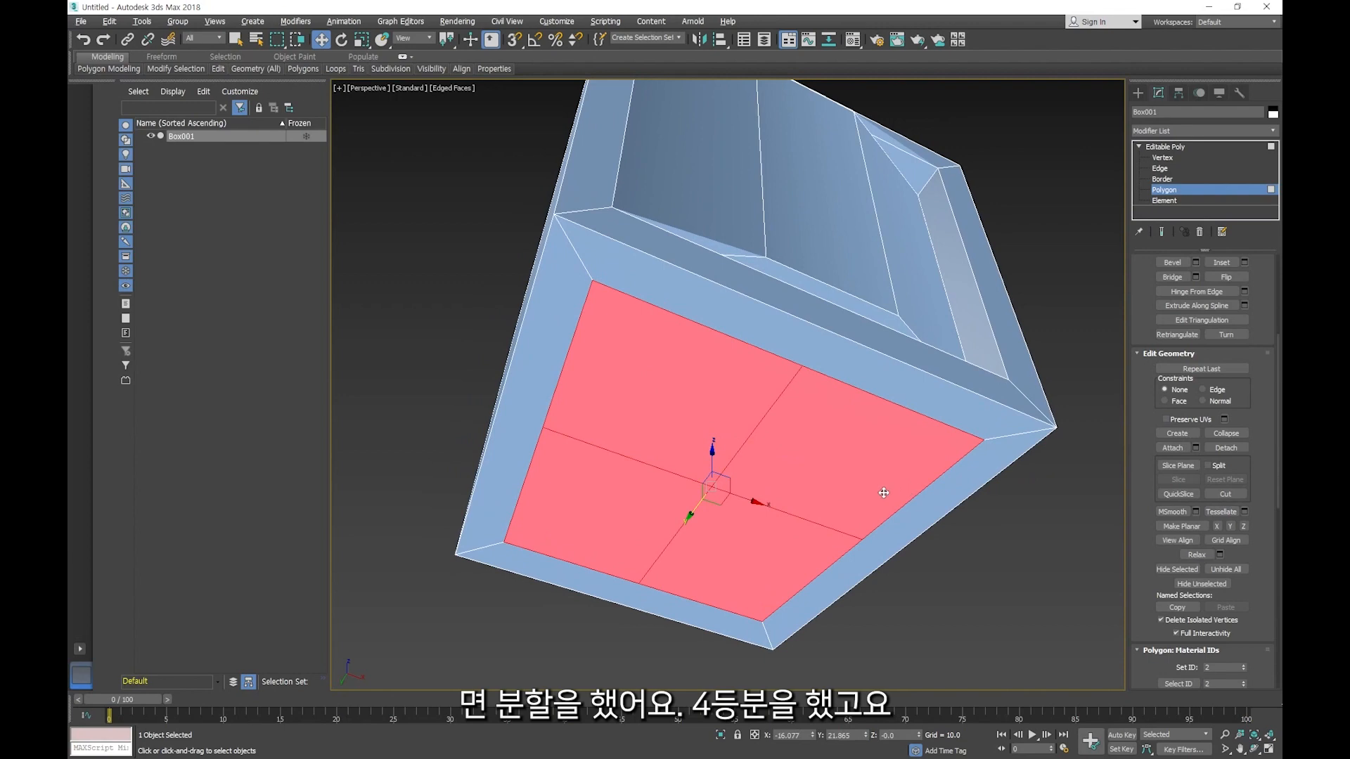
# Step: Draw a six-sided NGon spline with a radius of about 147 beside the box in the Top view
pyautogui.hotkey('alt', 'w')
pyautogui.click(663, 356)
pyautogui.hotkey('alt', 'w')
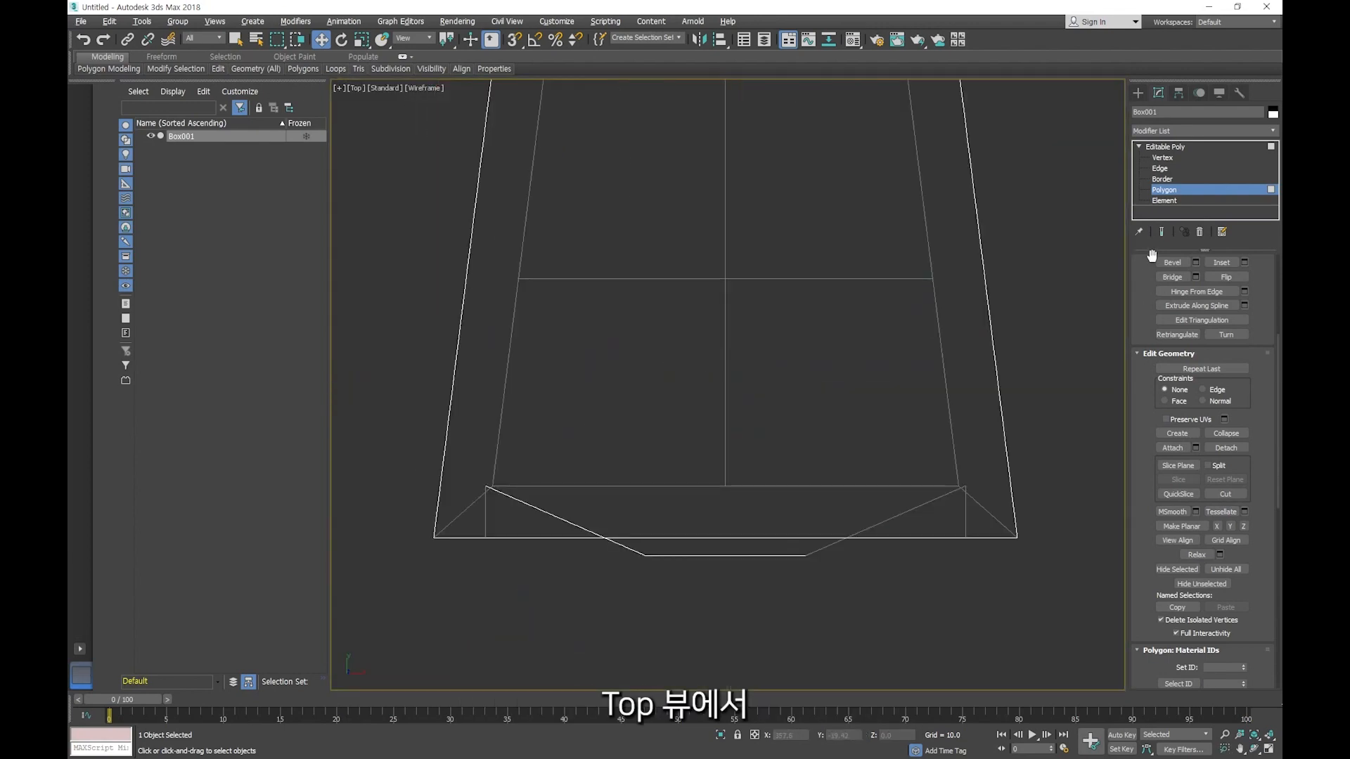
pyautogui.click(1139, 92)
pyautogui.moveTo(812, 253); pyautogui.dragTo(794, 300, button='middle')
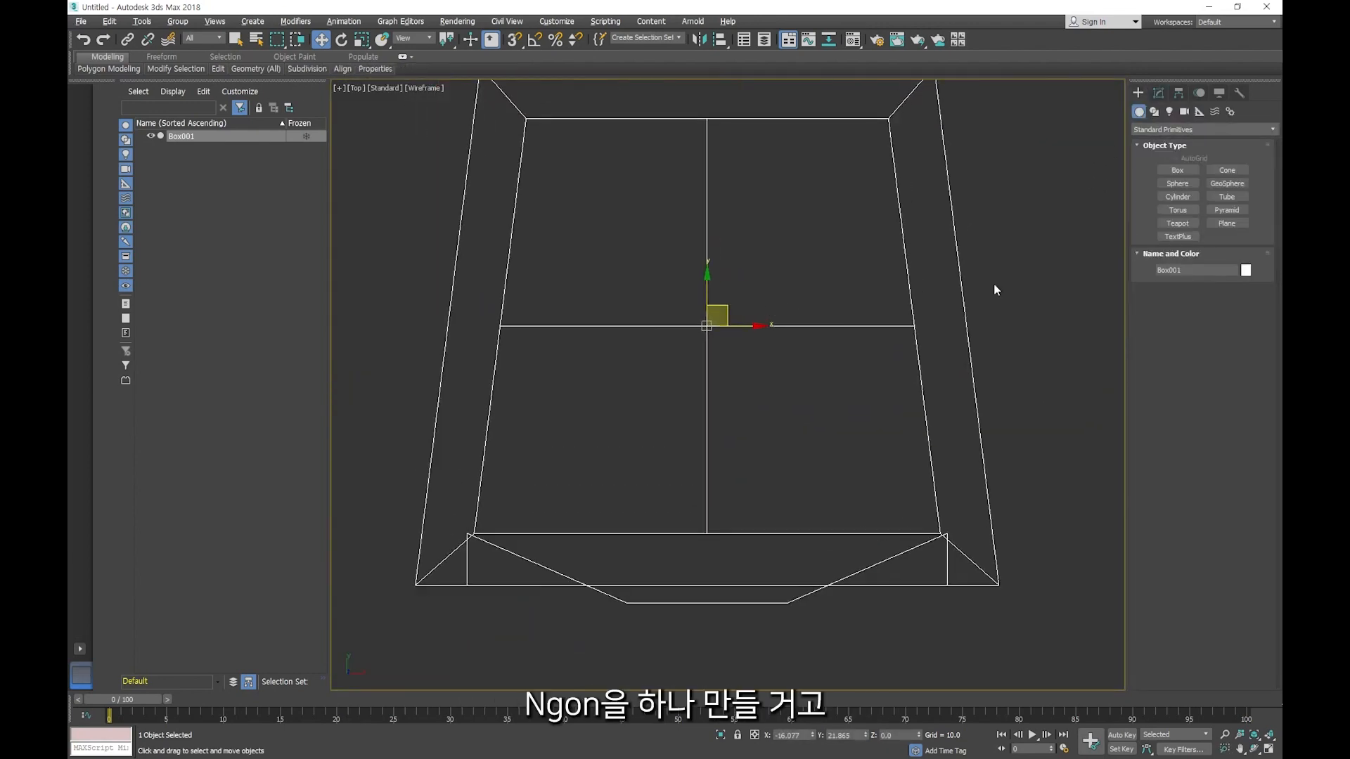
pyautogui.click(1154, 111)
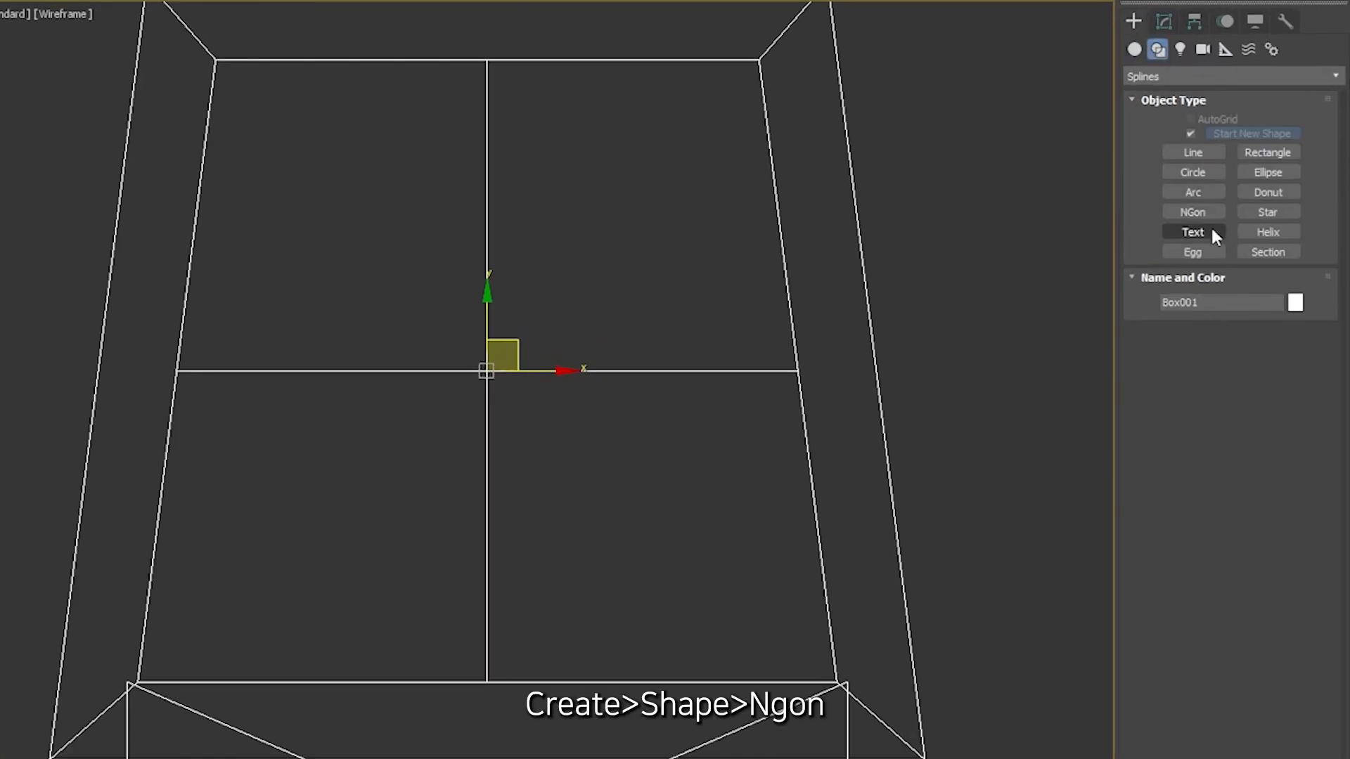
pyautogui.click(1204, 213)
pyautogui.moveTo(598, 352); pyautogui.dragTo(413, 357, button='middle')
pyautogui.scroll(-4, 412, 356)
pyautogui.moveTo(671, 386); pyautogui.dragTo(724, 316)
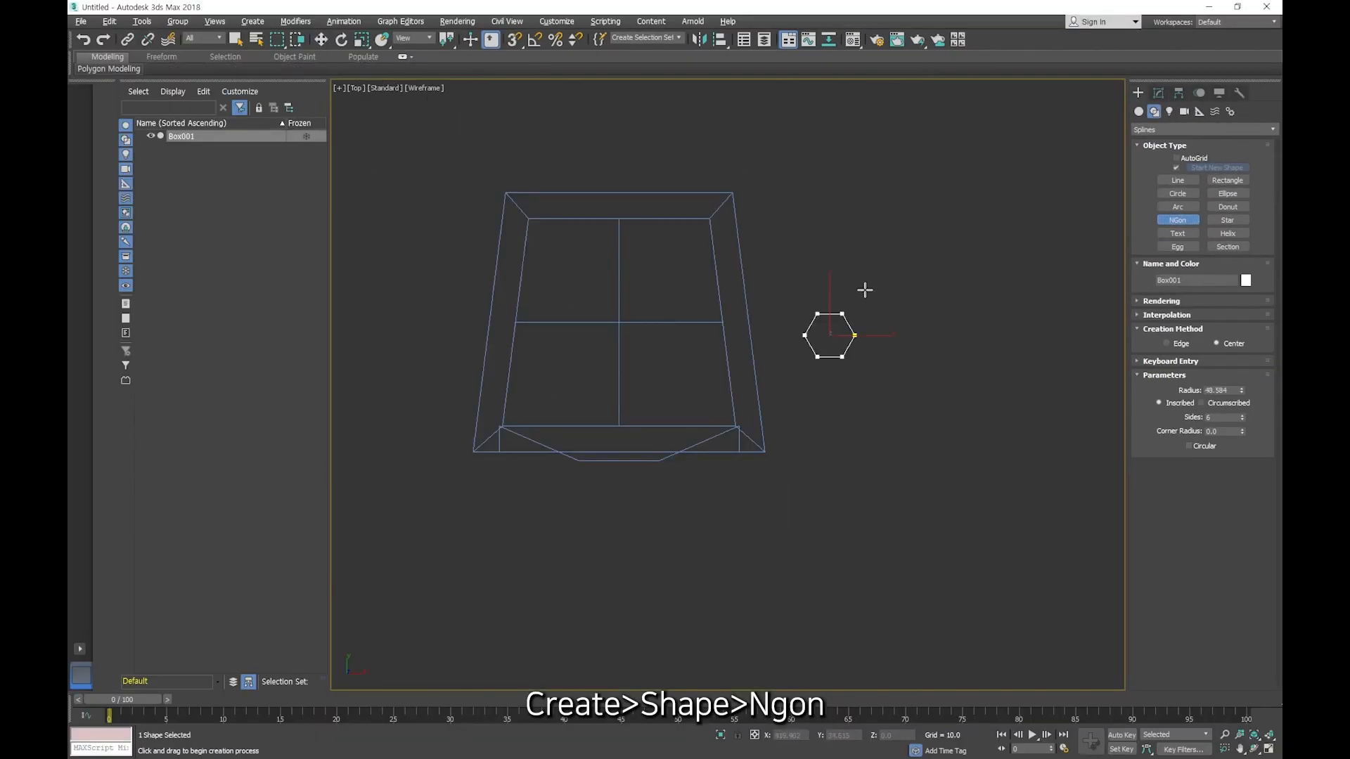
pyautogui.moveTo(865, 290); pyautogui.dragTo(876, 275)
# Step: Set the NGon's radius to 150 and its number of sides to 8
pyautogui.click(1159, 93)
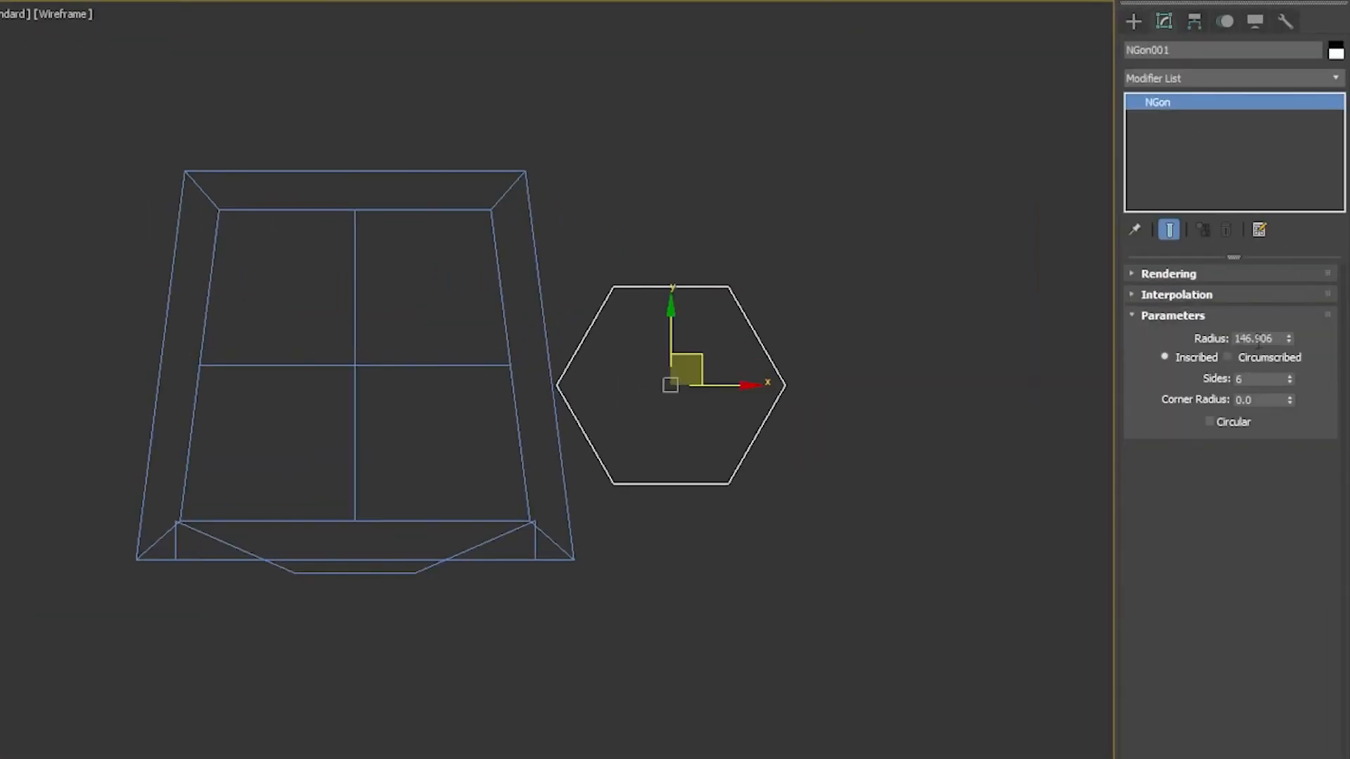
pyautogui.doubleClick(1258, 339)
pyautogui.write('1')
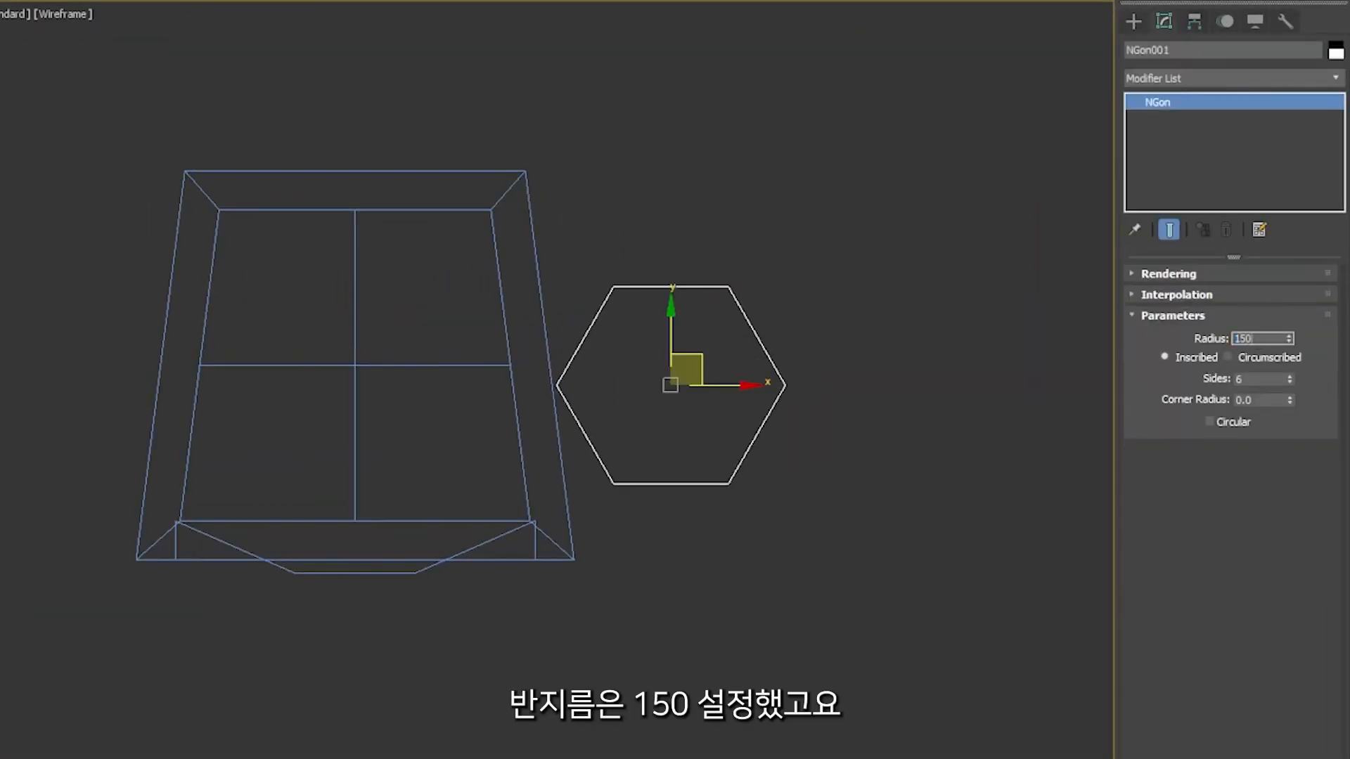
pyautogui.write('50')
pyautogui.click(1250, 379)
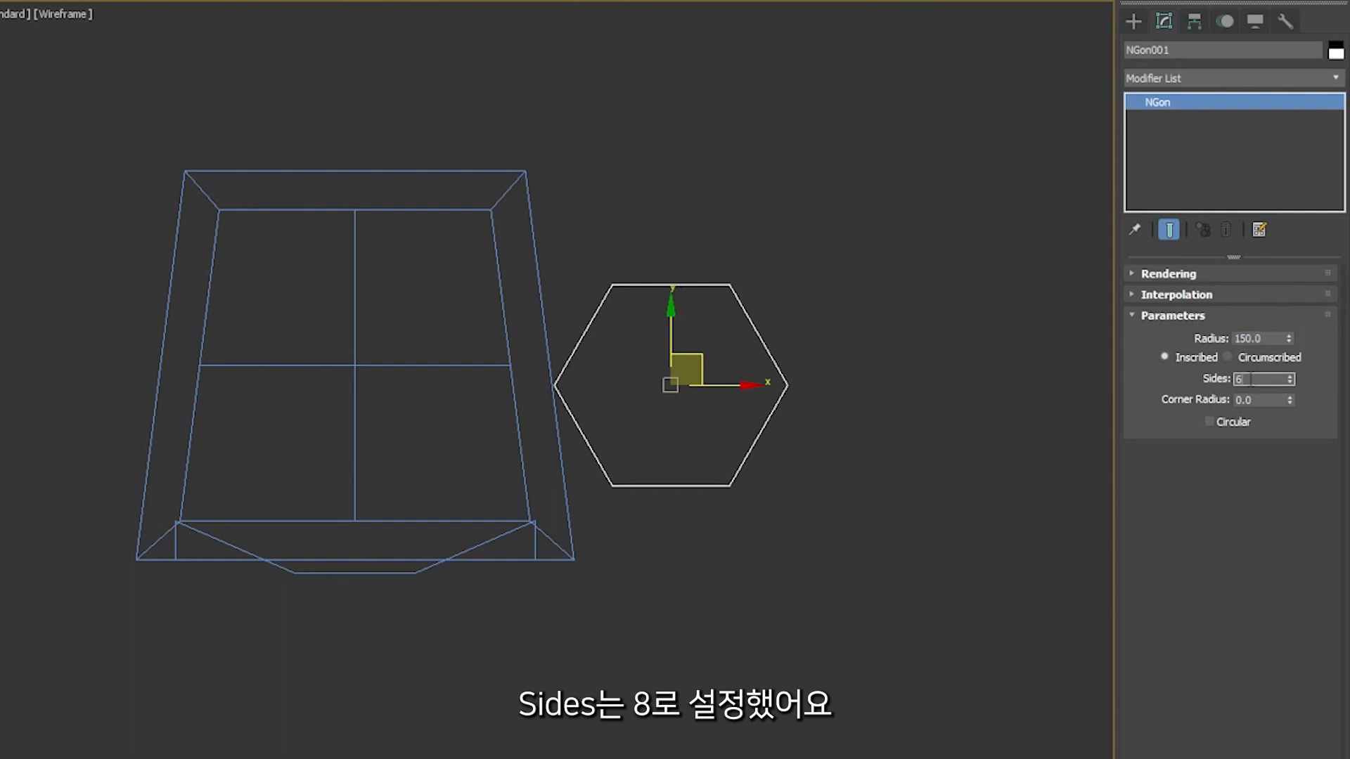
pyautogui.write('8')
pyautogui.press('Return')
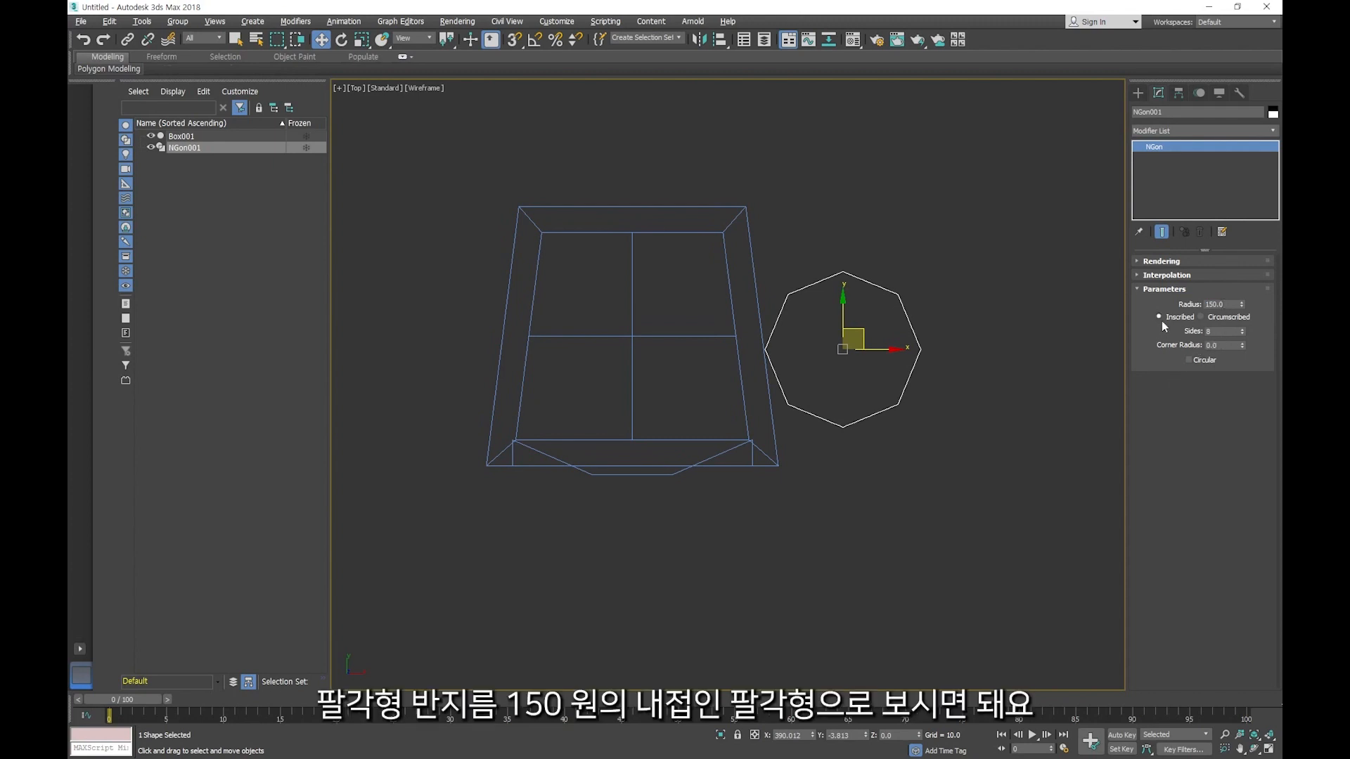
# Step: Align the octagon to the box in X and Y position, center to center
pyautogui.moveTo(920, 371); pyautogui.dragTo(937, 377, button='middle')
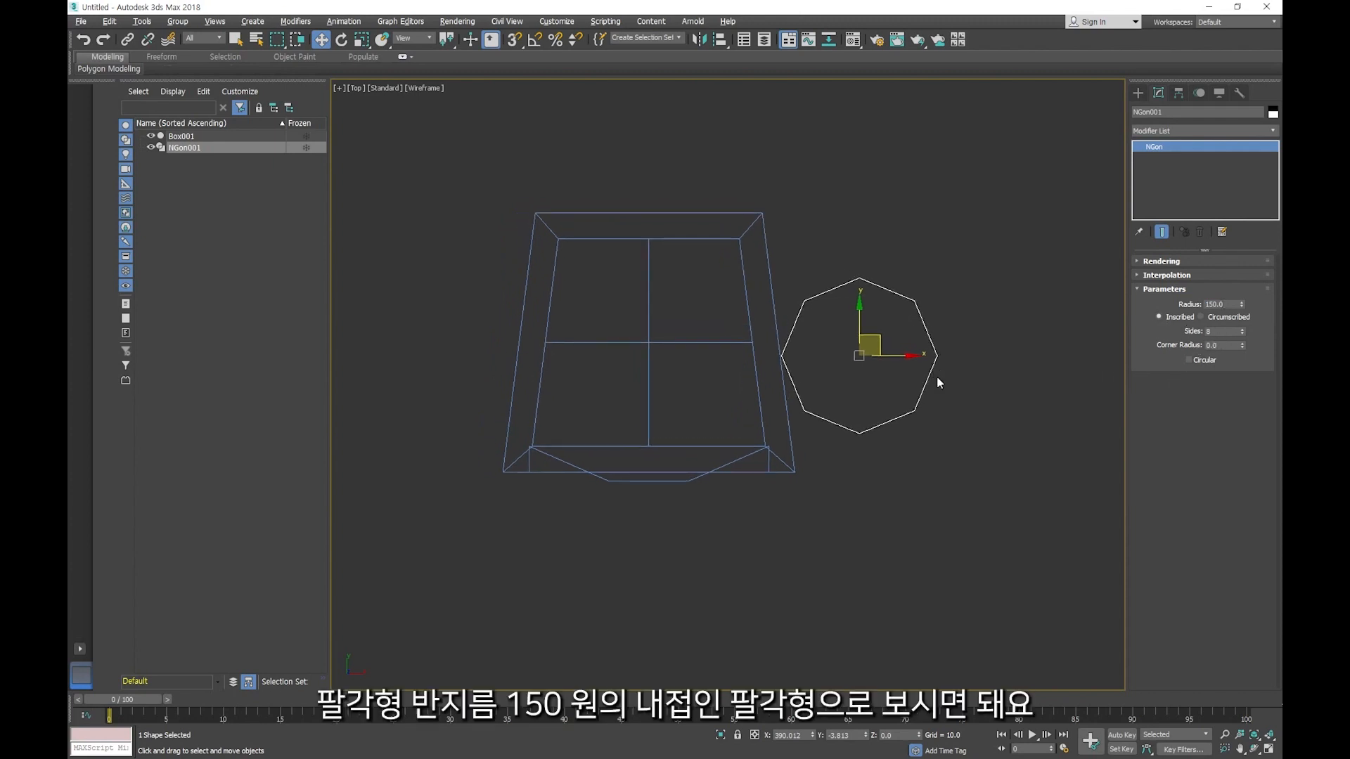
pyautogui.hotkey('alt', 'a')
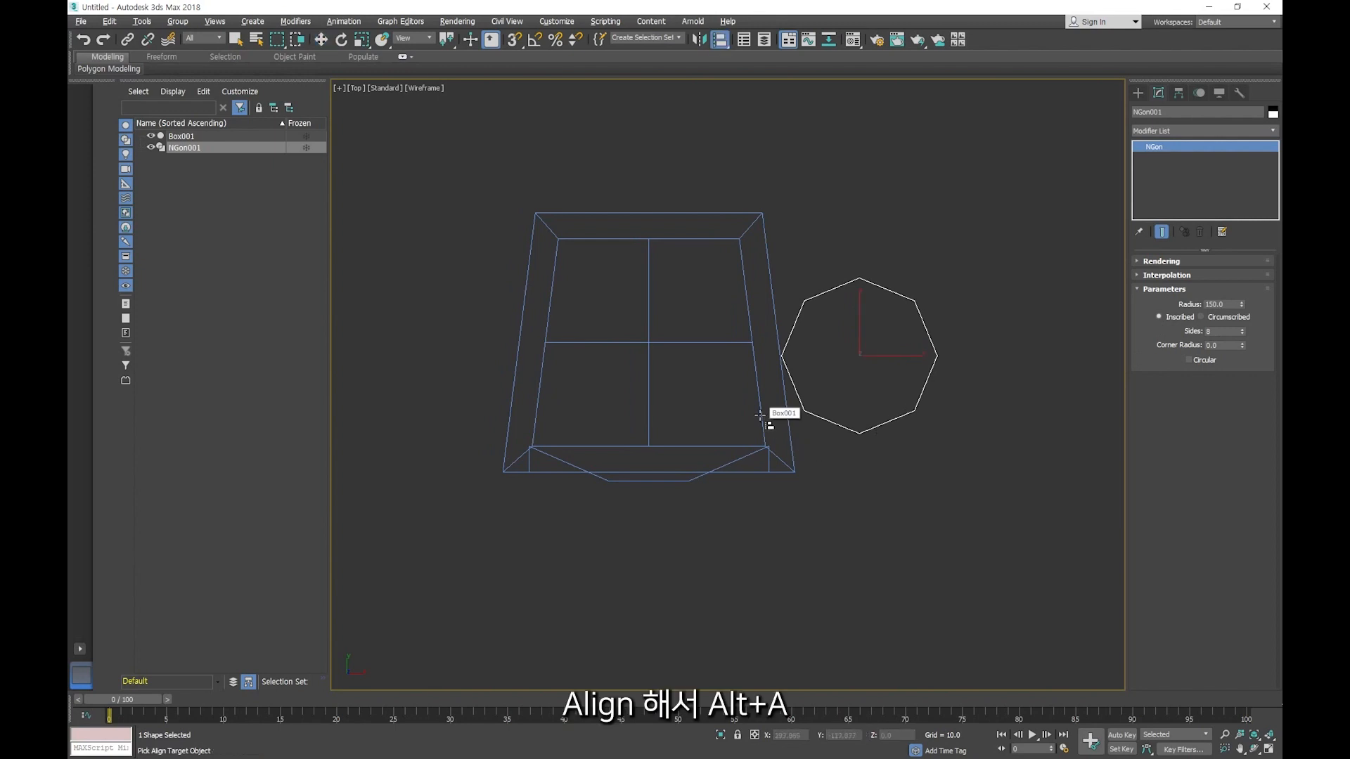
pyautogui.click(760, 416)
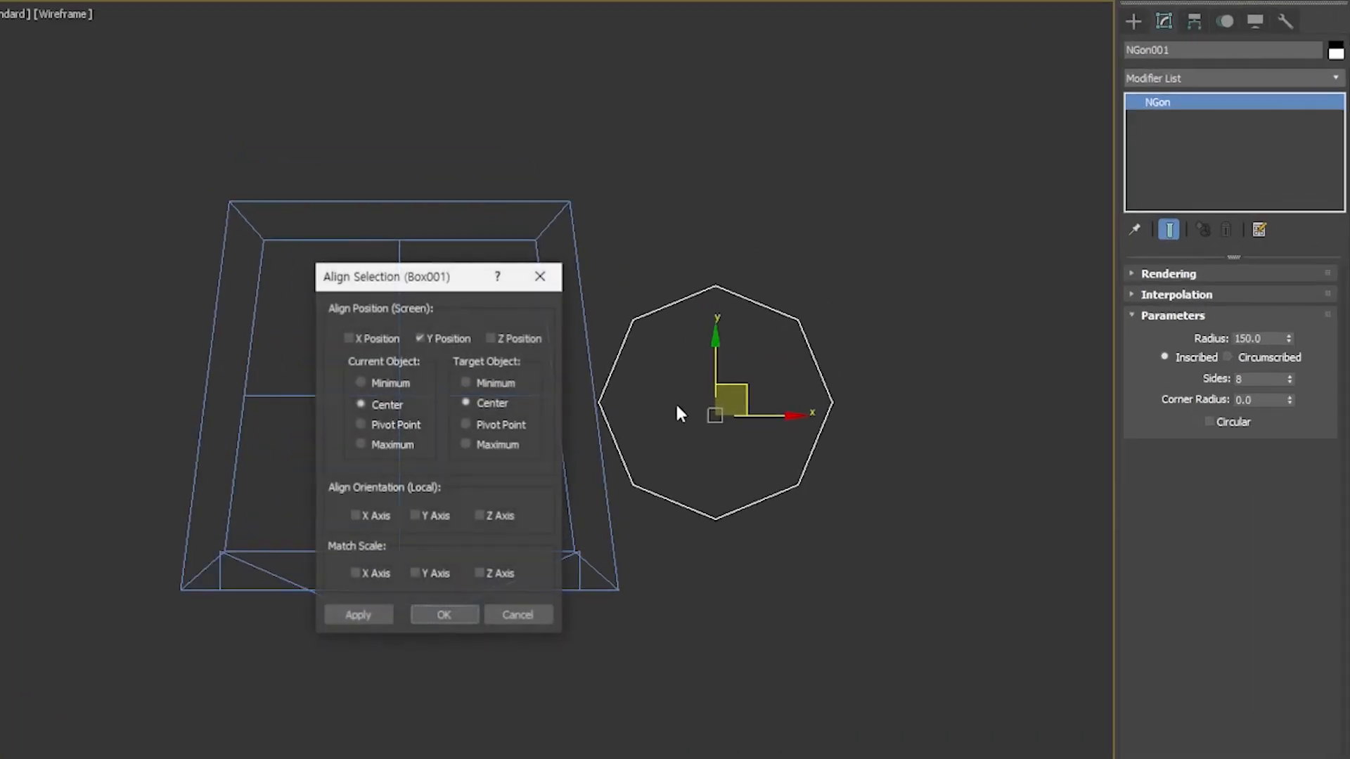
pyautogui.moveTo(630, 233); pyautogui.dragTo(895, 136)
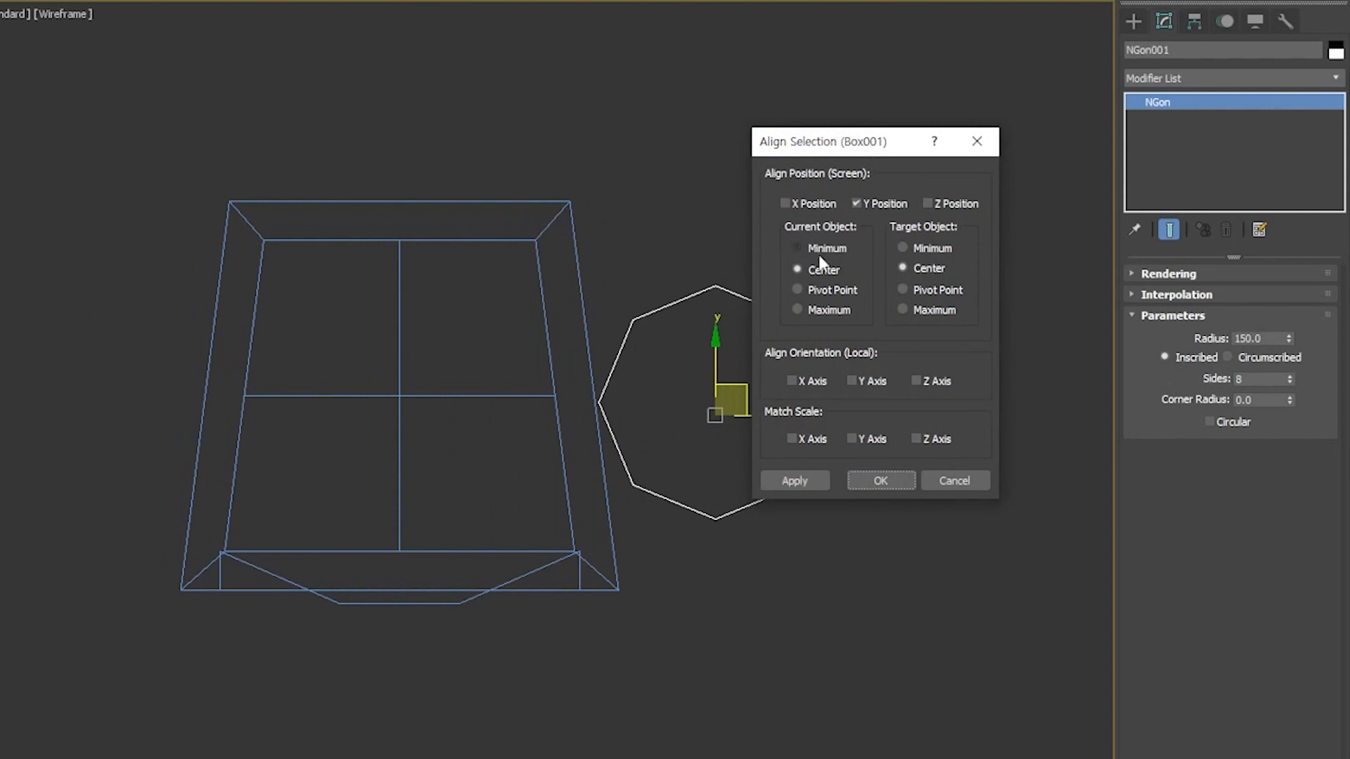
pyautogui.click(808, 203)
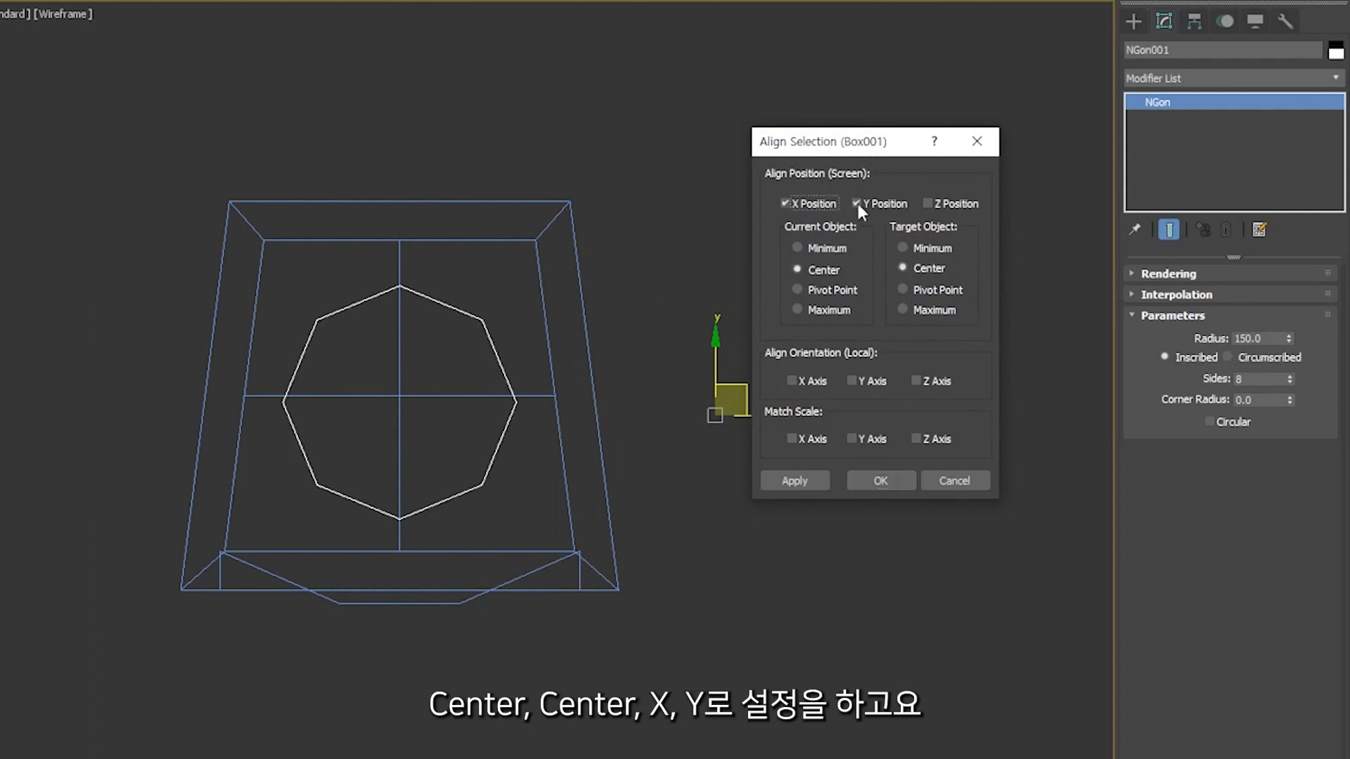
pyautogui.click(789, 480)
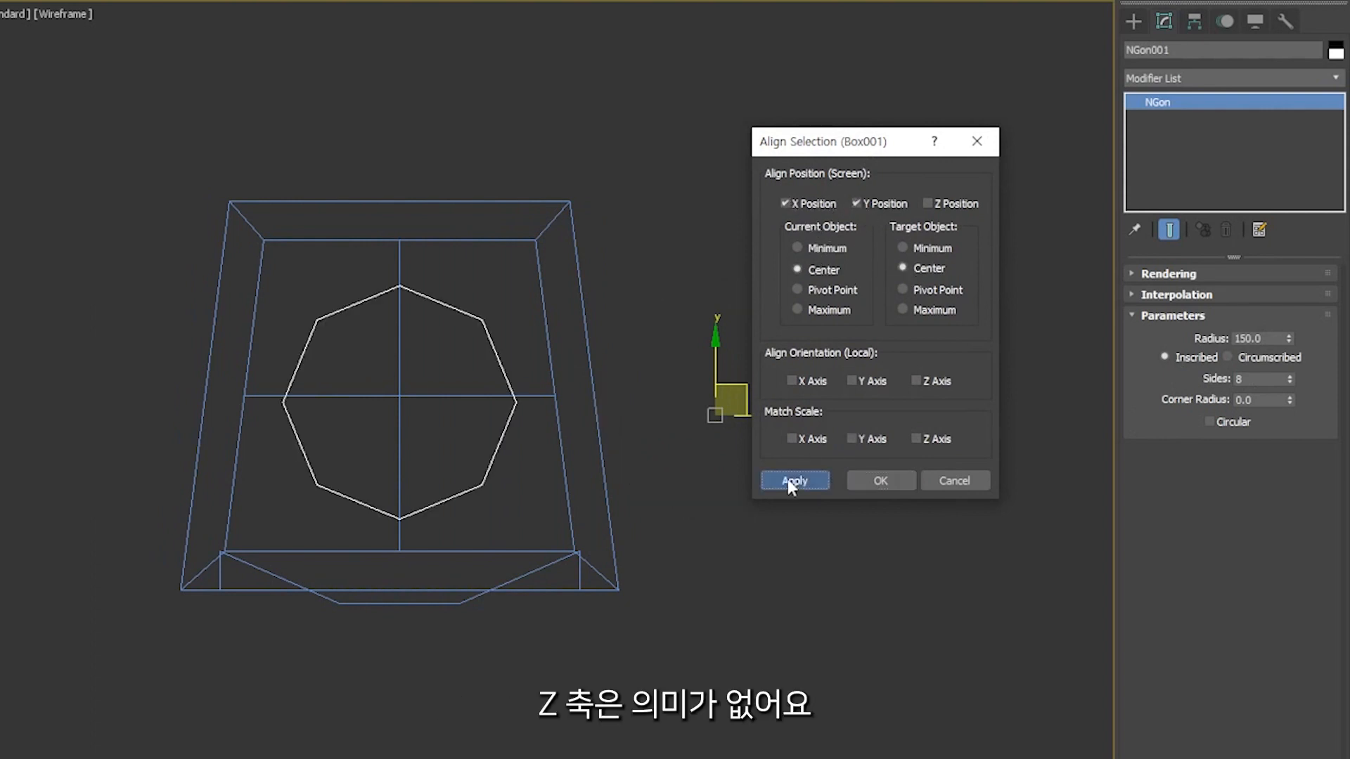
pyautogui.click(876, 483)
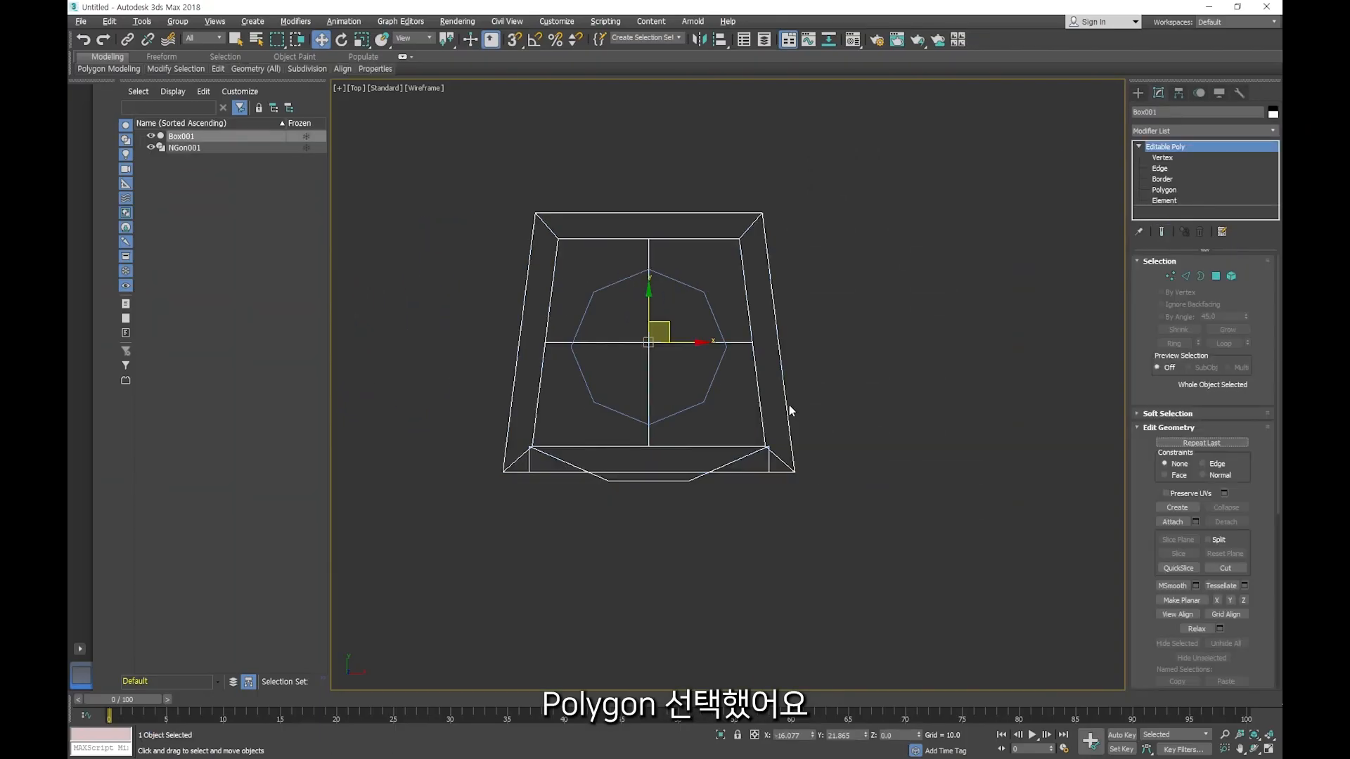
# Step: At Vertex level with snapping on, move the tessellated panel's upper-middle, upper-right and right-middle vertices onto the matching octagon corners
pyautogui.scroll(2, 695, 348)
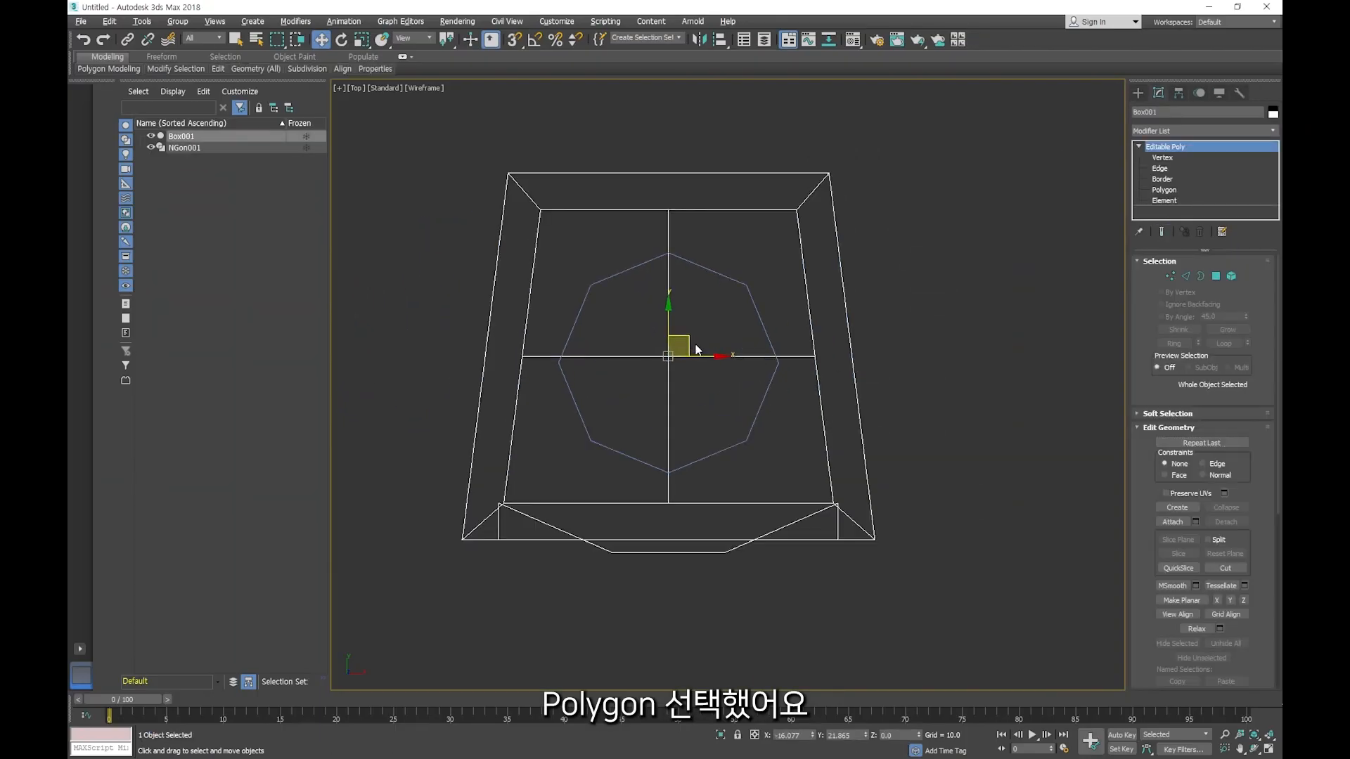
pyautogui.click(1163, 158)
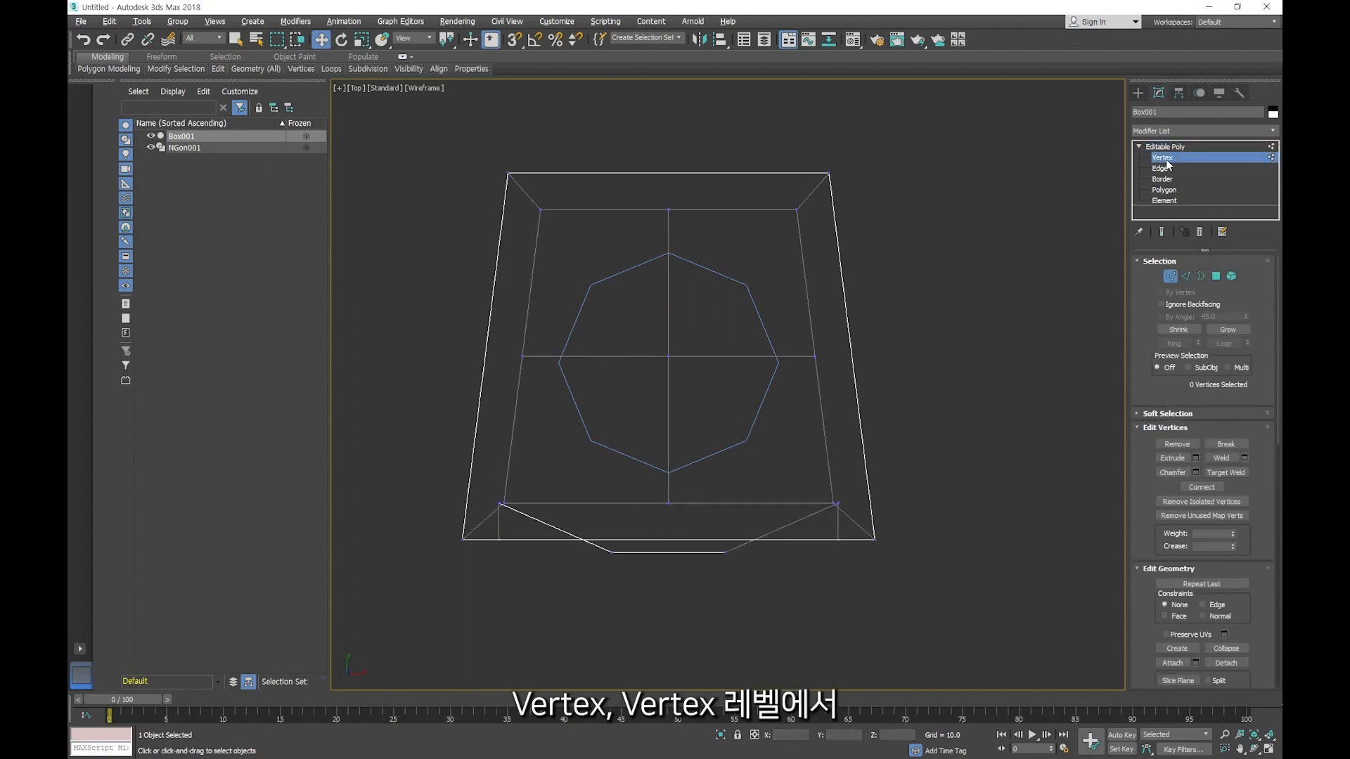
pyautogui.click(669, 210)
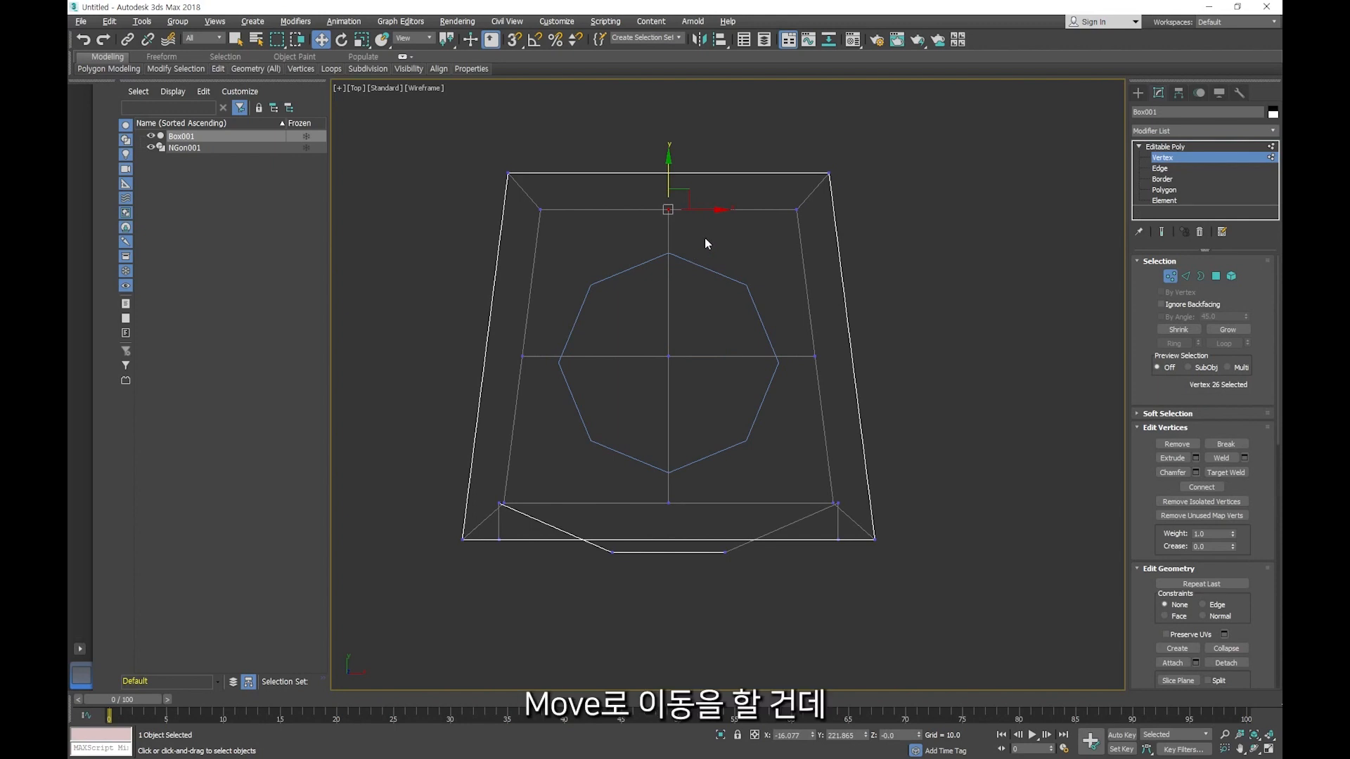
pyautogui.press('s')
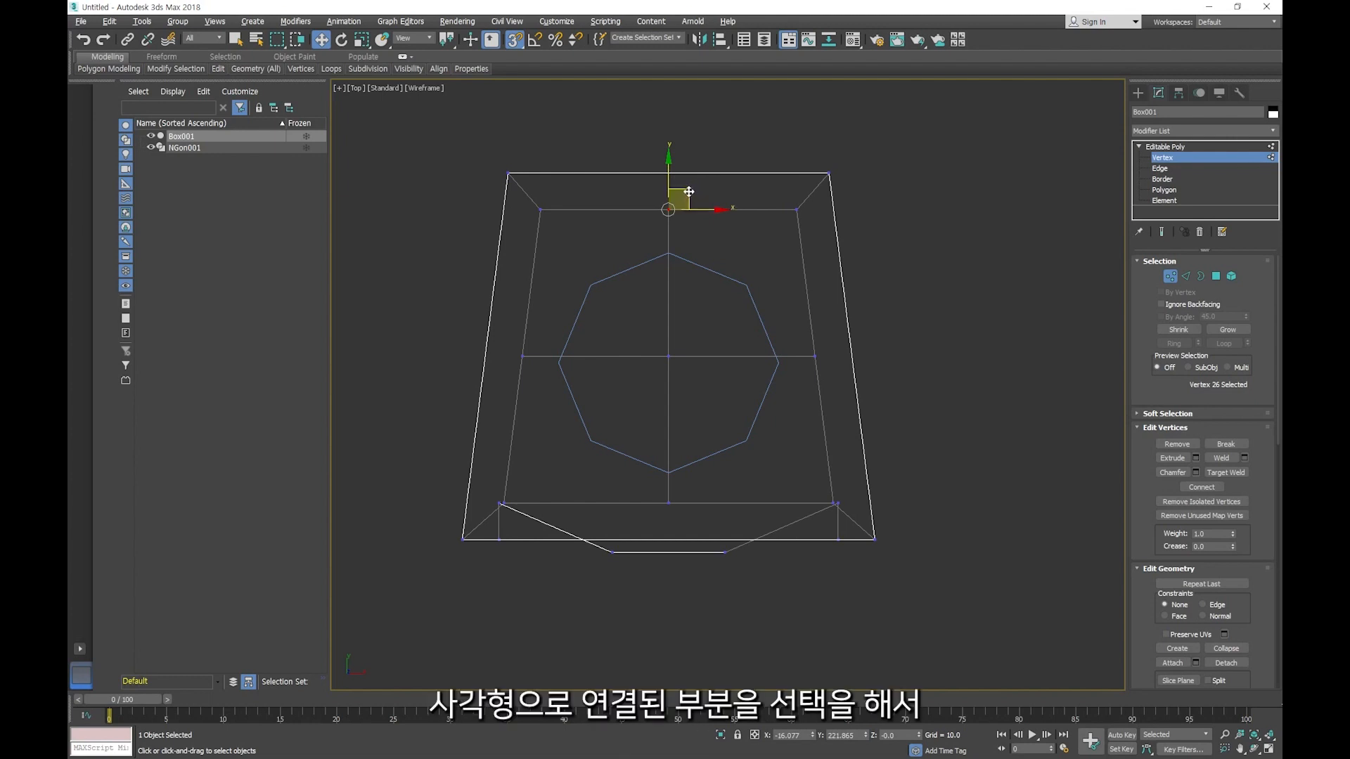
pyautogui.moveTo(686, 192); pyautogui.dragTo(669, 253)
pyautogui.moveTo(809, 186); pyautogui.dragTo(749, 279)
pyautogui.moveTo(823, 327); pyautogui.dragTo(783, 365)
pyautogui.moveTo(834, 503); pyautogui.dragTo(752, 445)
pyautogui.hotkey('ctrl', 'z')
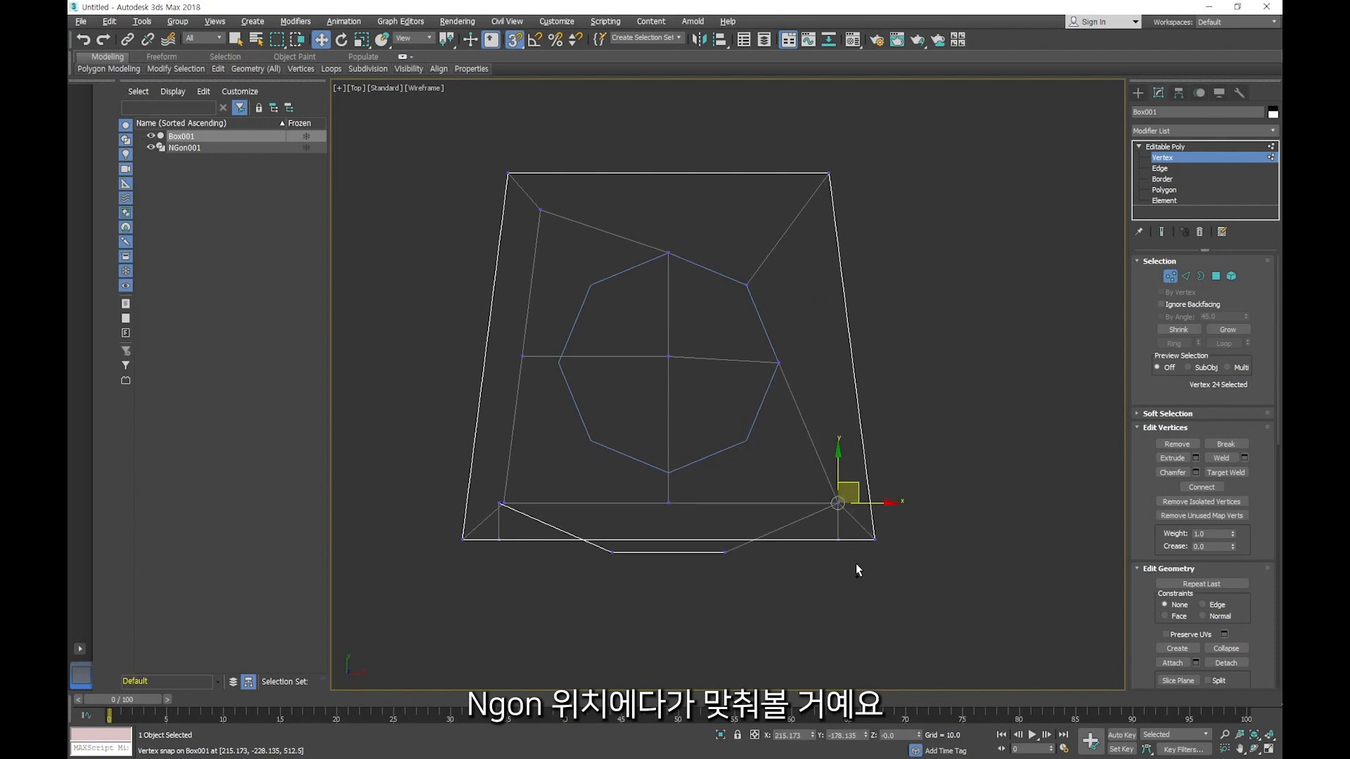
pyautogui.click(854, 567)
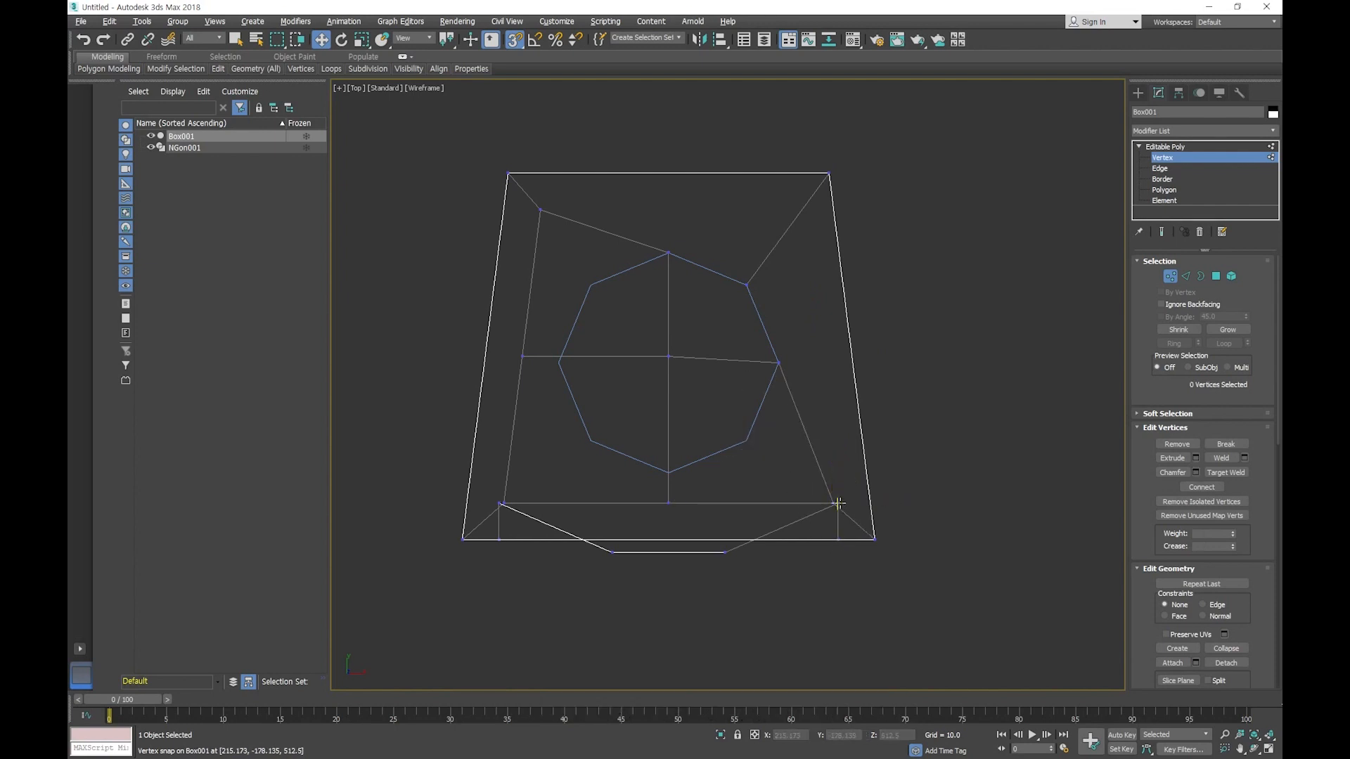
# Step: Snap the tessellated panel's lower-right and lower-middle vertices onto the matching corners of the octagon
pyautogui.scroll(2, 834, 508)
pyautogui.click(833, 498)
pyautogui.moveTo(757, 380); pyautogui.dragTo(710, 410)
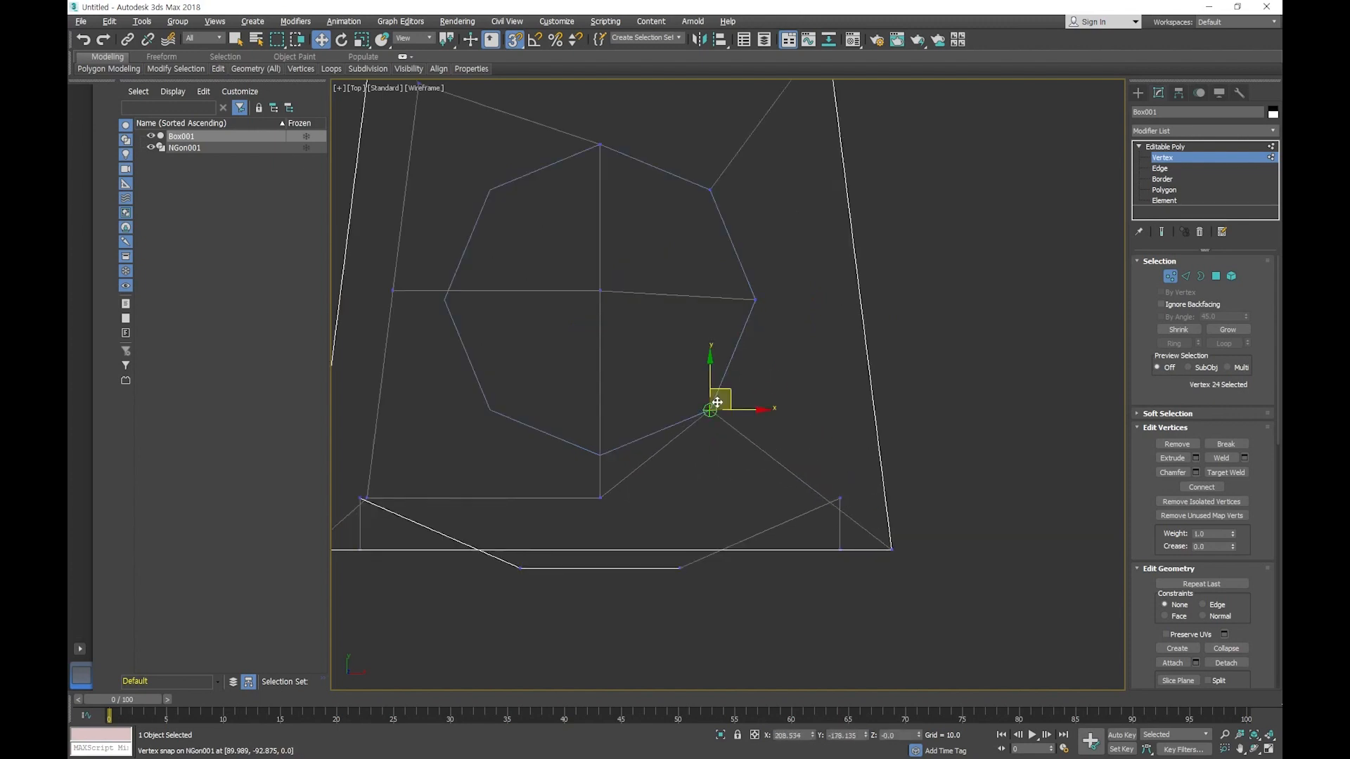
pyautogui.moveTo(603, 498); pyautogui.dragTo(600, 455)
# Step: Snap the panel's lower-left, left-middle and upper-left vertices onto the remaining octagon corners and clear the selection
pyautogui.scroll(3, 380, 485)
pyautogui.click(360, 506)
pyautogui.moveTo(360, 506); pyautogui.dragTo(531, 383)
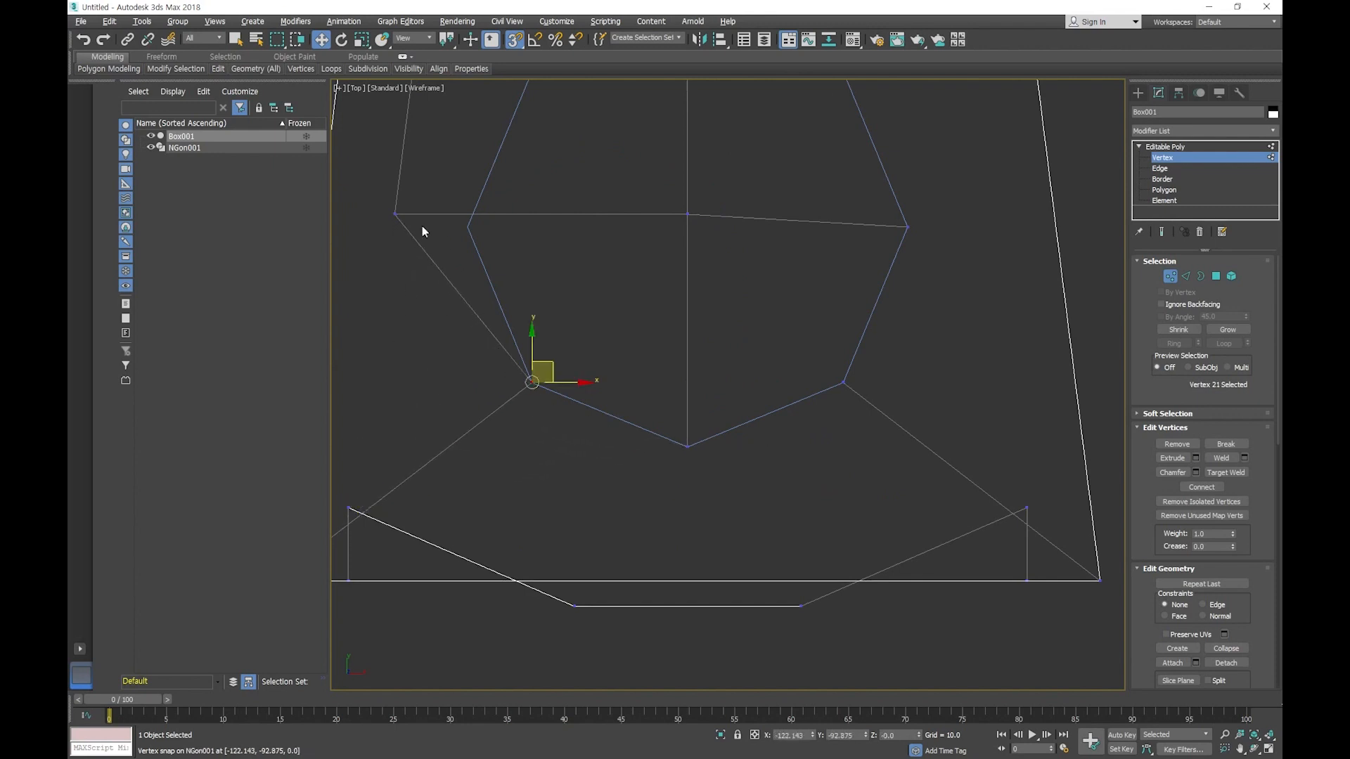
pyautogui.moveTo(395, 214); pyautogui.dragTo(472, 230)
pyautogui.scroll(-5, 622, 301)
pyautogui.moveTo(558, 172); pyautogui.dragTo(595, 221)
pyautogui.click(870, 423)
# Step: Return to the Perspective view facing the box's underside and leave Vertex level
pyautogui.moveTo(870, 424); pyautogui.dragTo(868, 432, button='middle')
pyautogui.hotkey('alt', 'w')
pyautogui.hotkey('alt', 'w')
pyautogui.keyDown('alt'); pyautogui.moveTo(960, 516); pyautogui.dragTo(835, 483, button='middle'); pyautogui.keyUp('alt')
pyautogui.click(1165, 147)
pyautogui.scroll(-3, 895, 434)
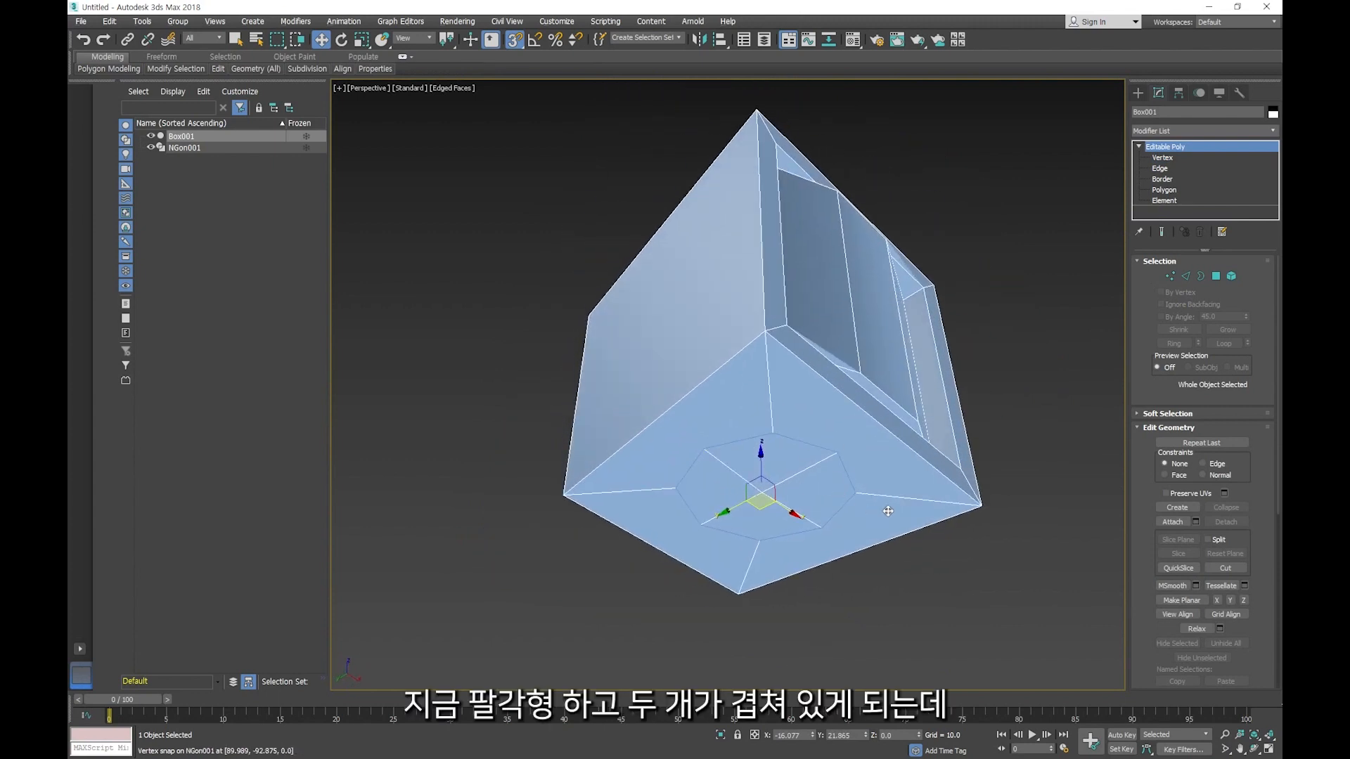
# Step: Clear the selection and cycle it between the overlapping octagon spline and the box at a shared edge
pyautogui.click(891, 568)
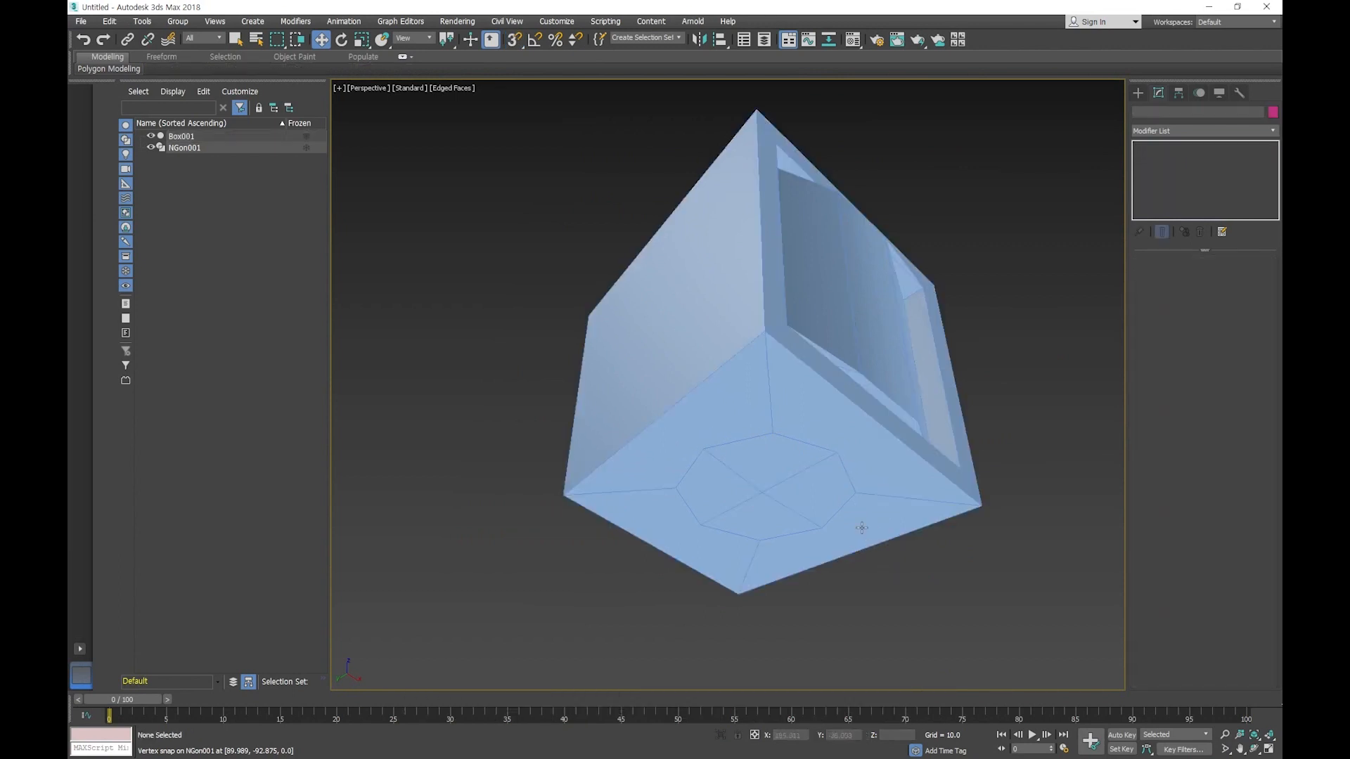
pyautogui.click(846, 477)
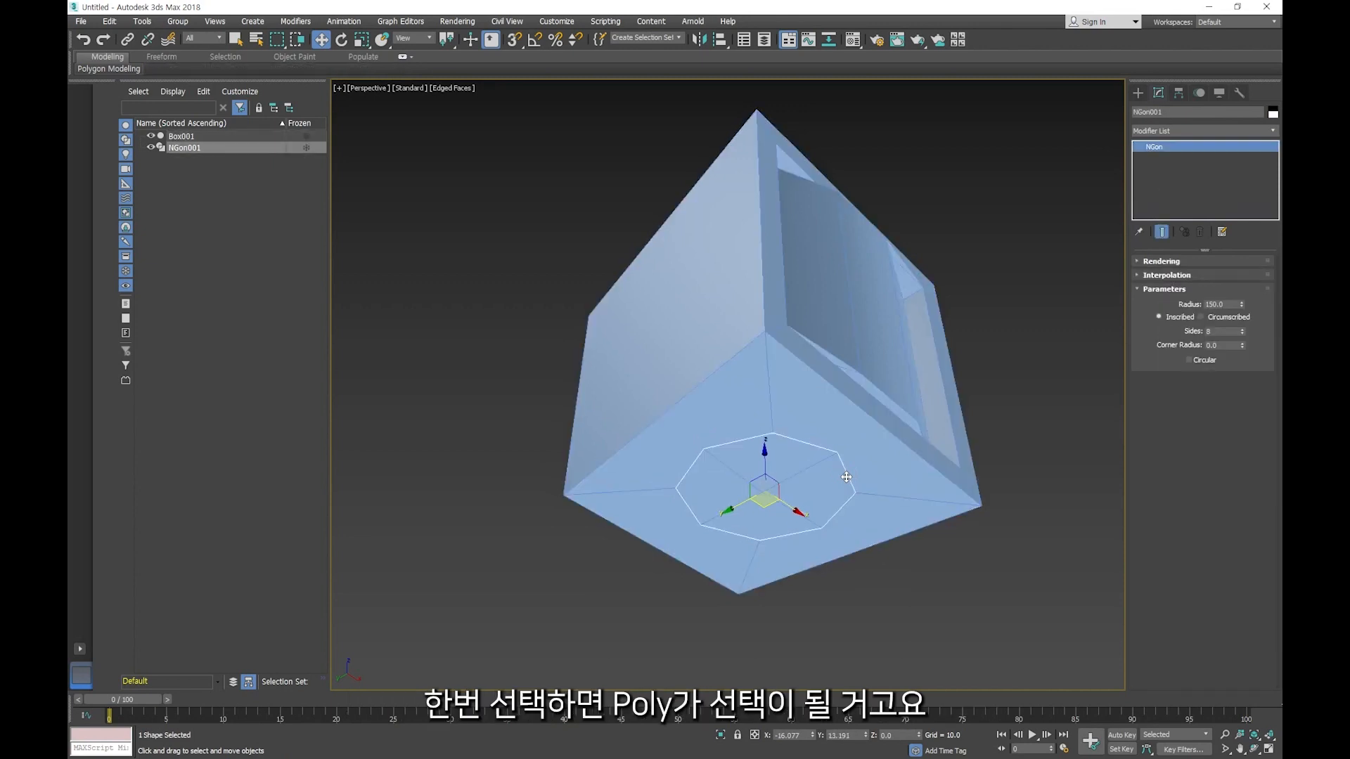
pyautogui.click(845, 476)
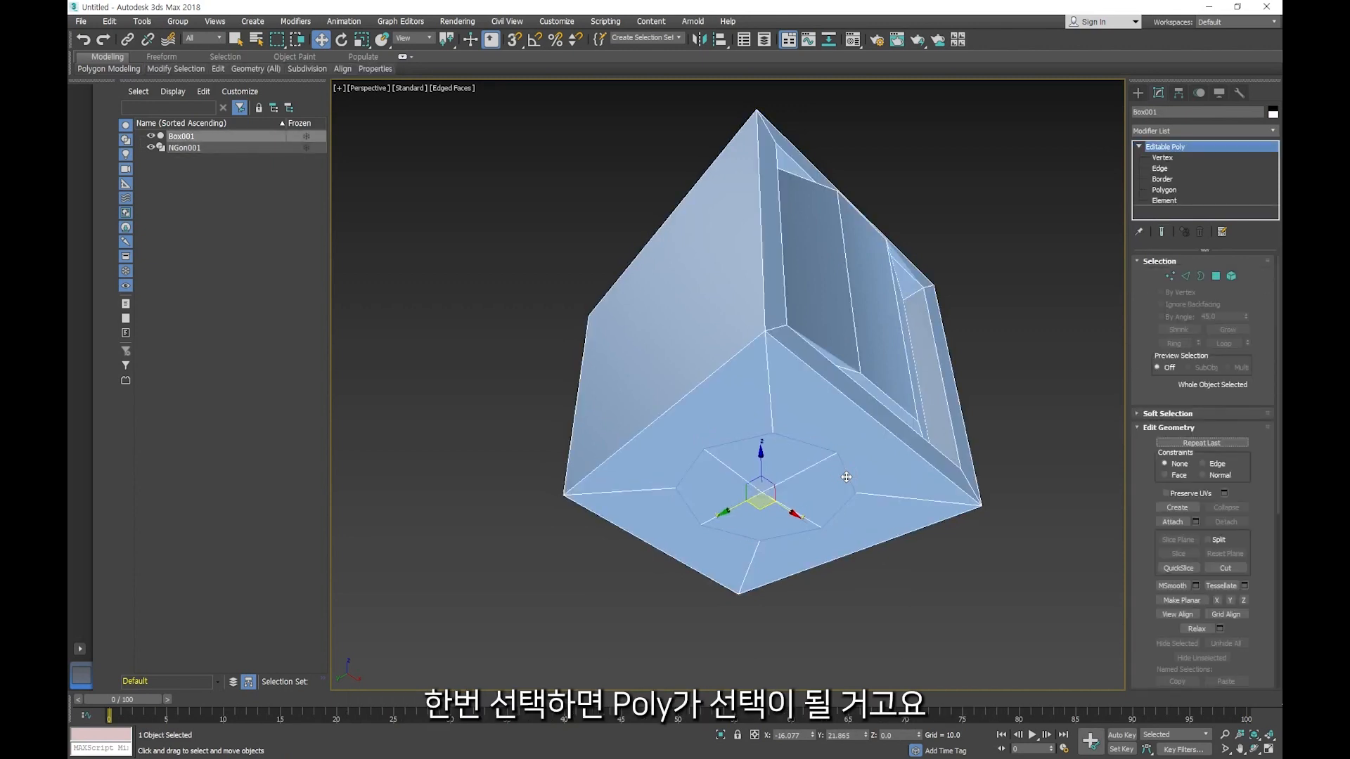
pyautogui.click(846, 477)
pyautogui.click(846, 477)
pyautogui.click(846, 477)
pyautogui.click(846, 476)
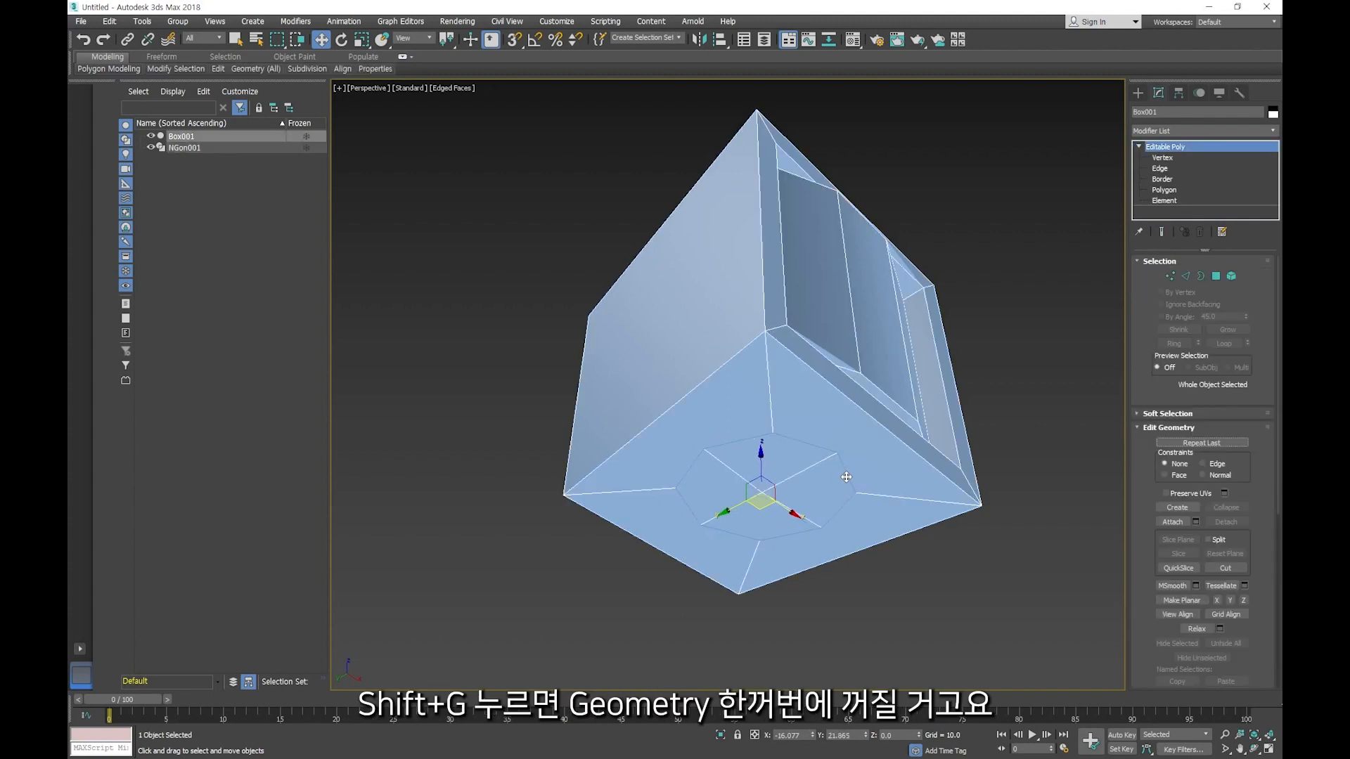
# Step: Toggle the display of all geometry, then of all shapes, and clear the object selection
pyautogui.hotkey('shift', 'g')
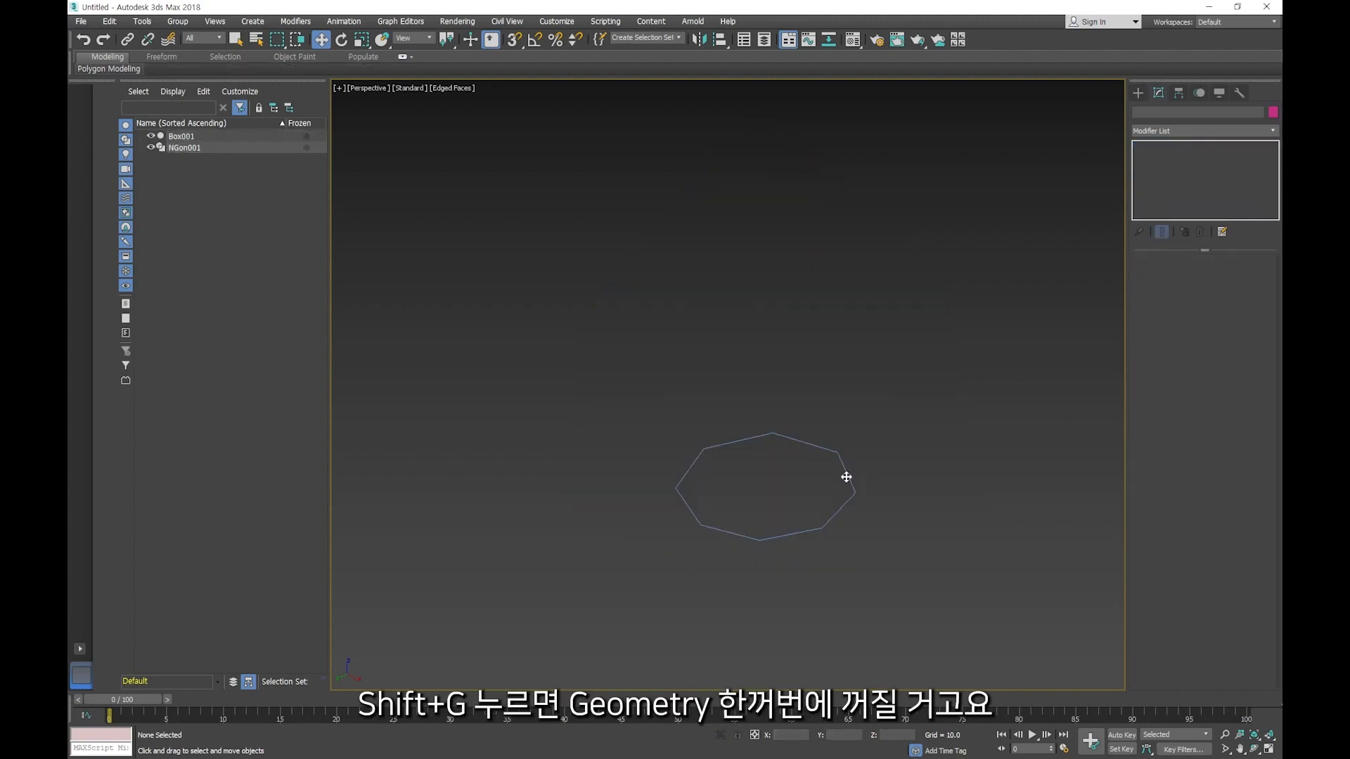
pyautogui.hotkey('shift', 'g')
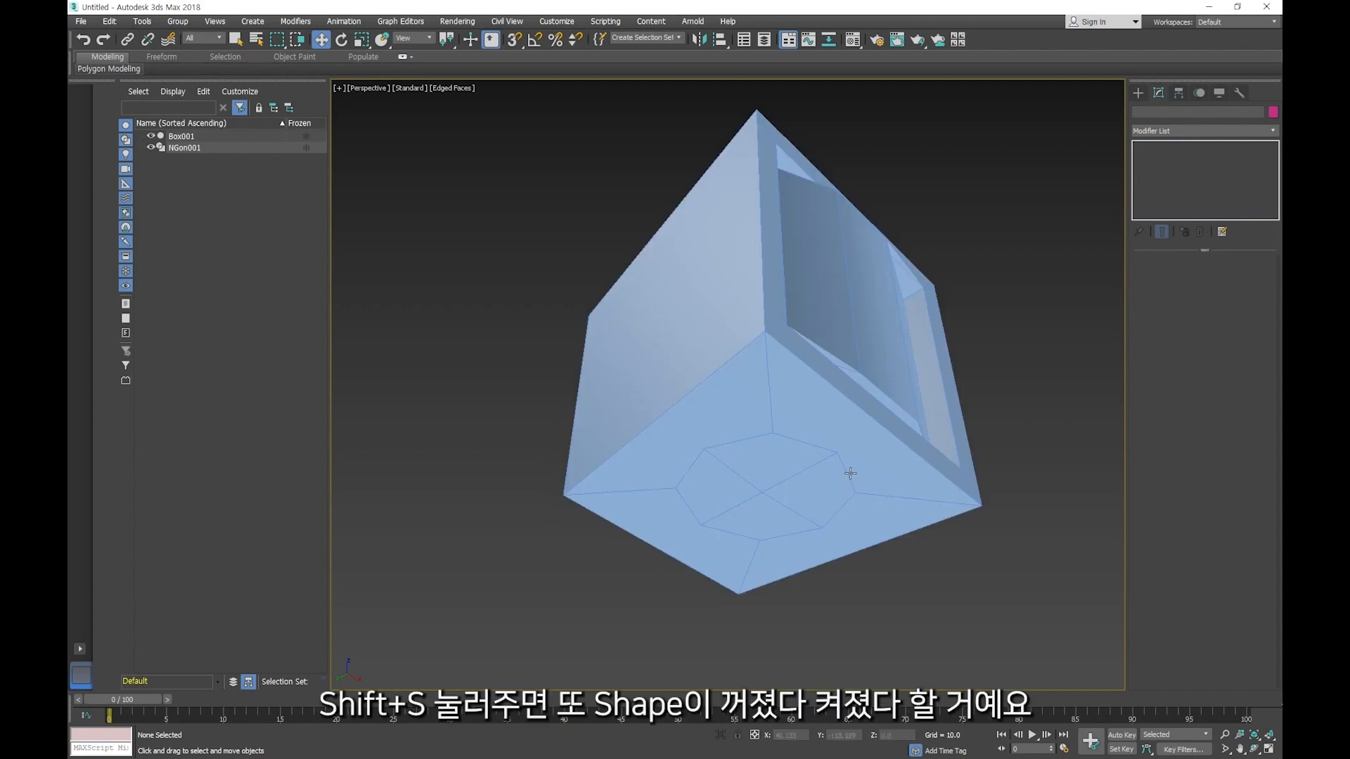
pyautogui.click(865, 463)
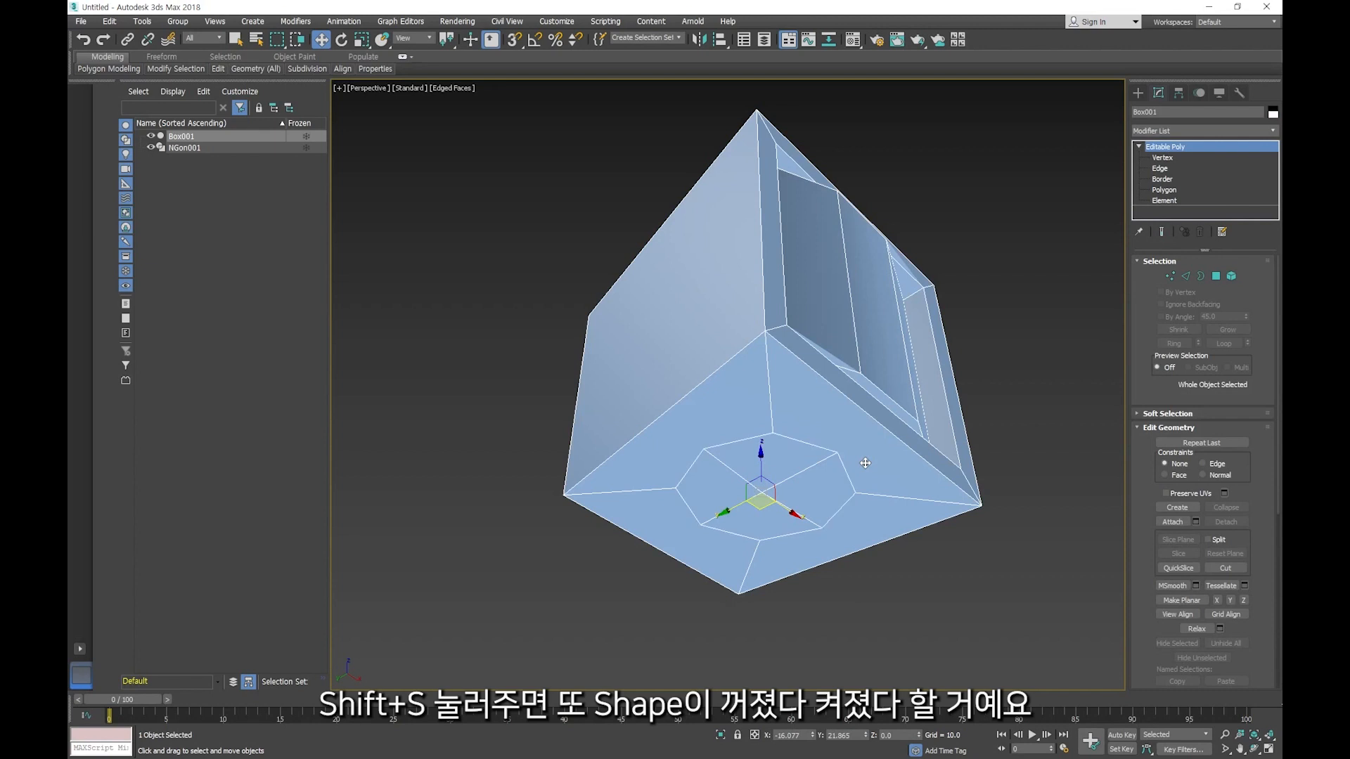
pyautogui.hotkey('shift', 's')
pyautogui.hotkey('shift', 's')
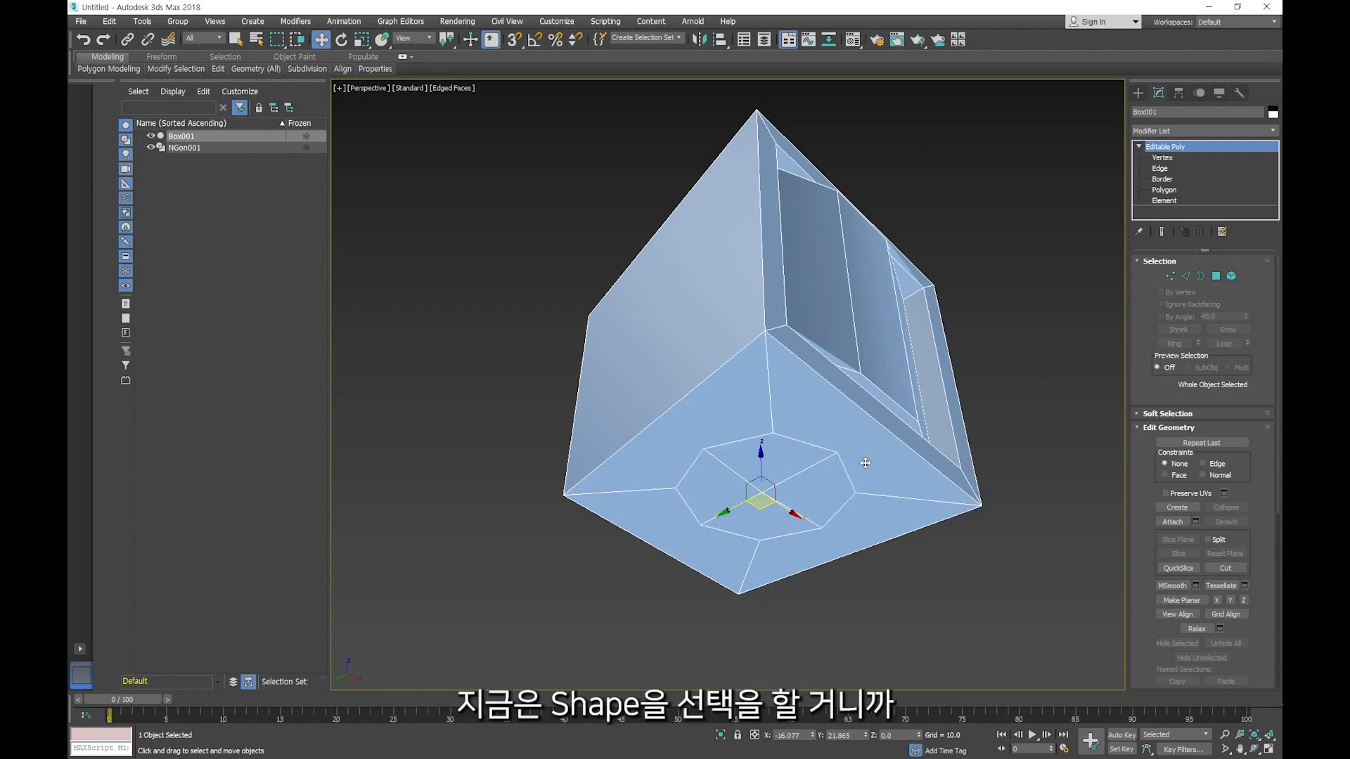
pyautogui.click(918, 563)
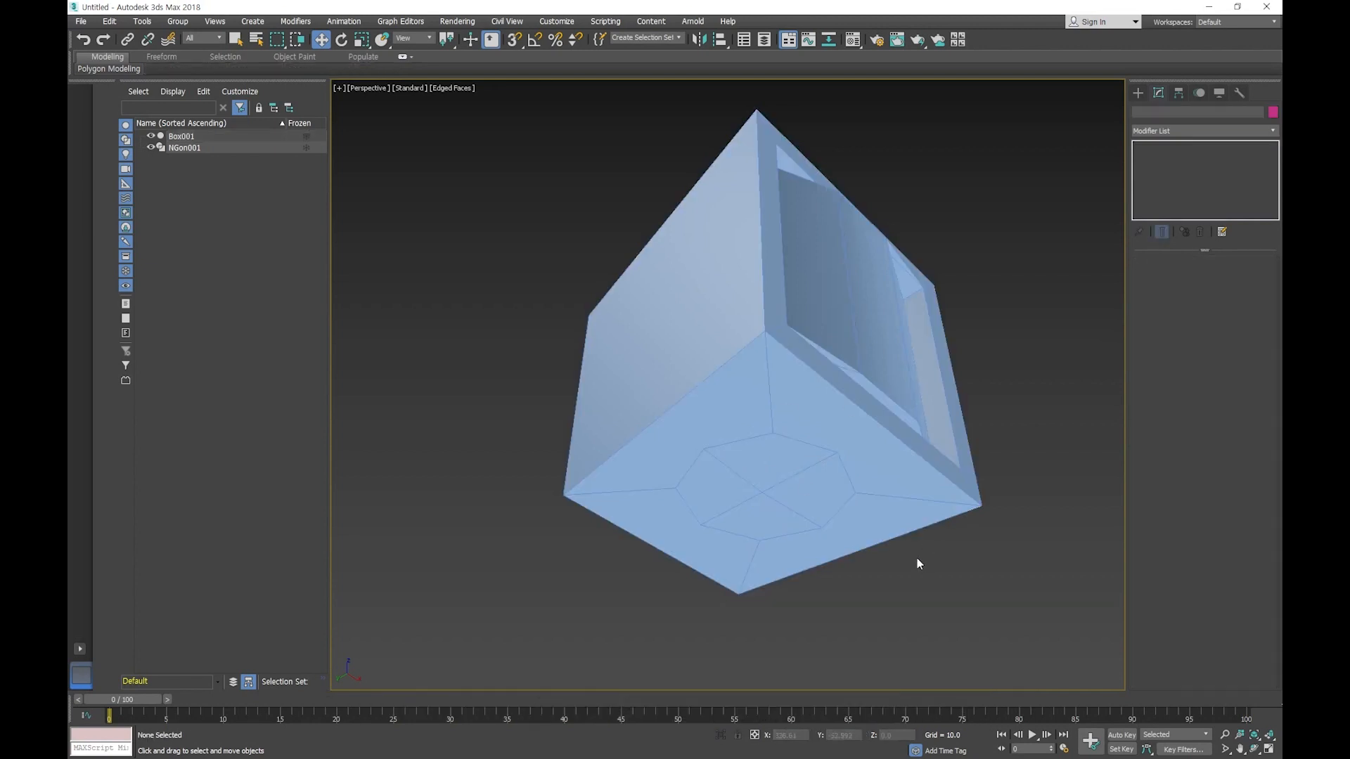
# Step: Isolate the octagon guide by hiding the geometry, delete it, and bring the box back selected
pyautogui.hotkey('shift', 'g')
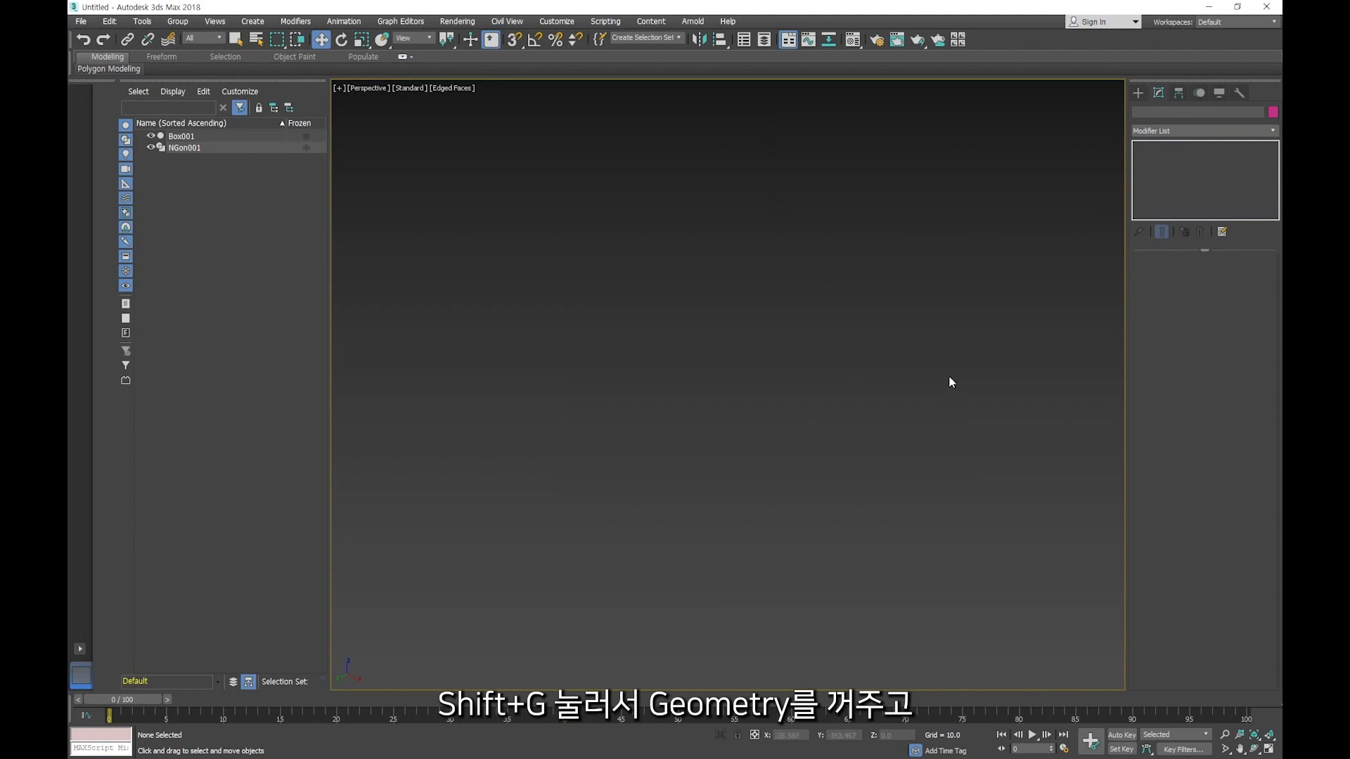
pyautogui.hotkey('shift', 's')
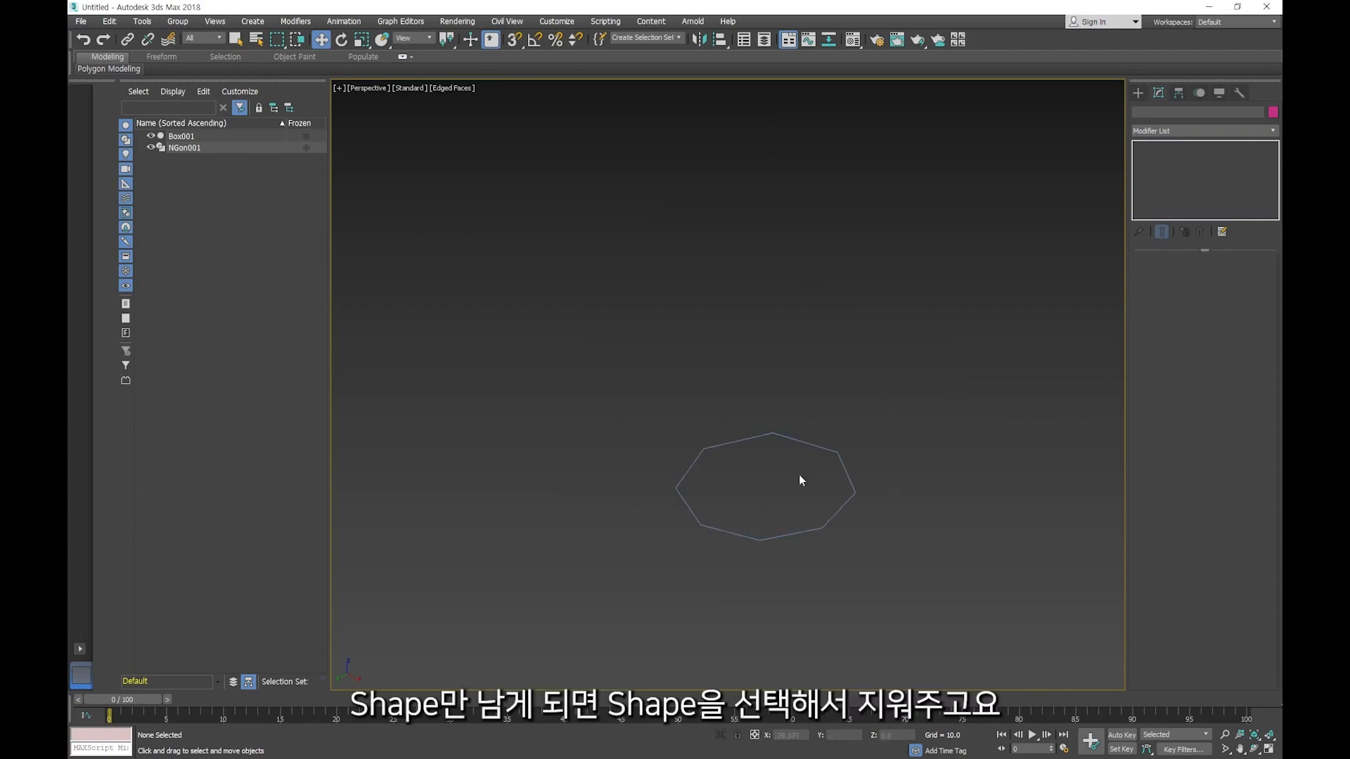
pyautogui.click(842, 462)
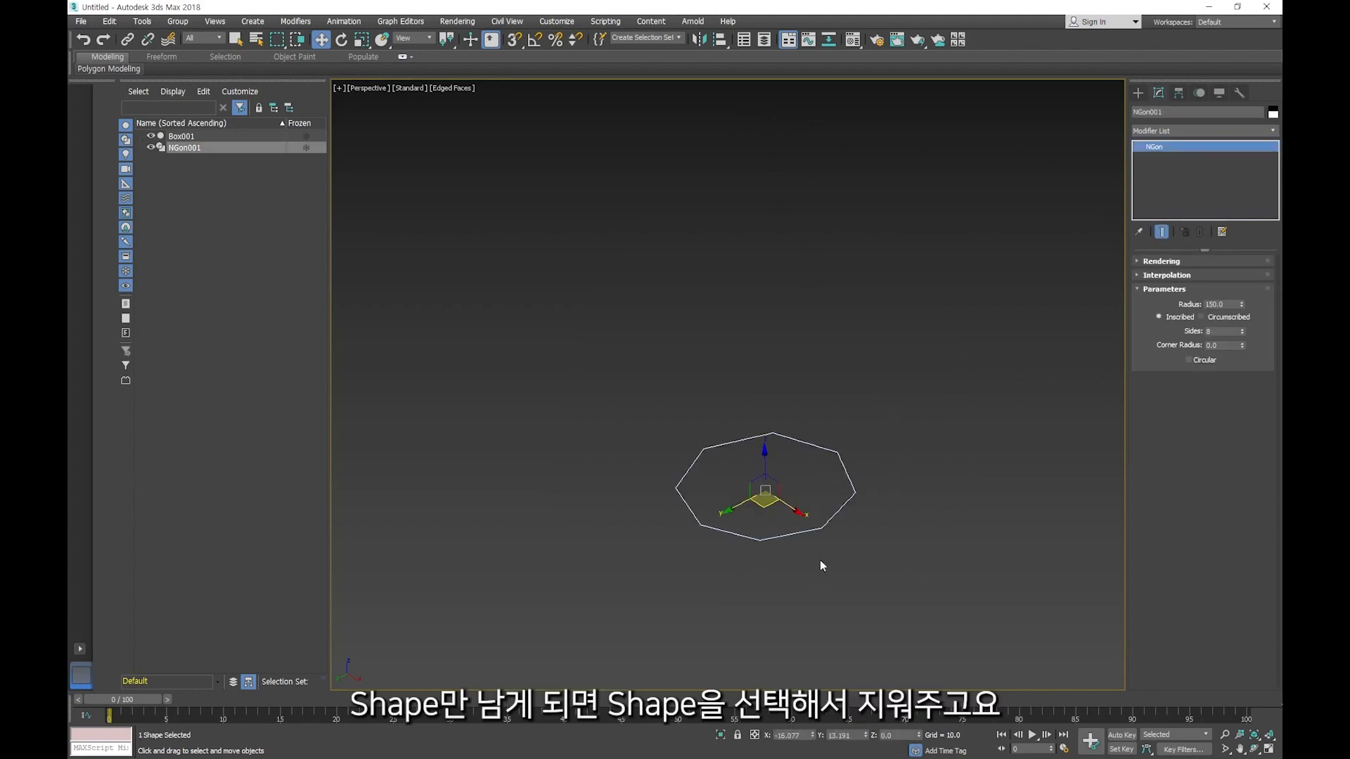
pyautogui.press('Delete')
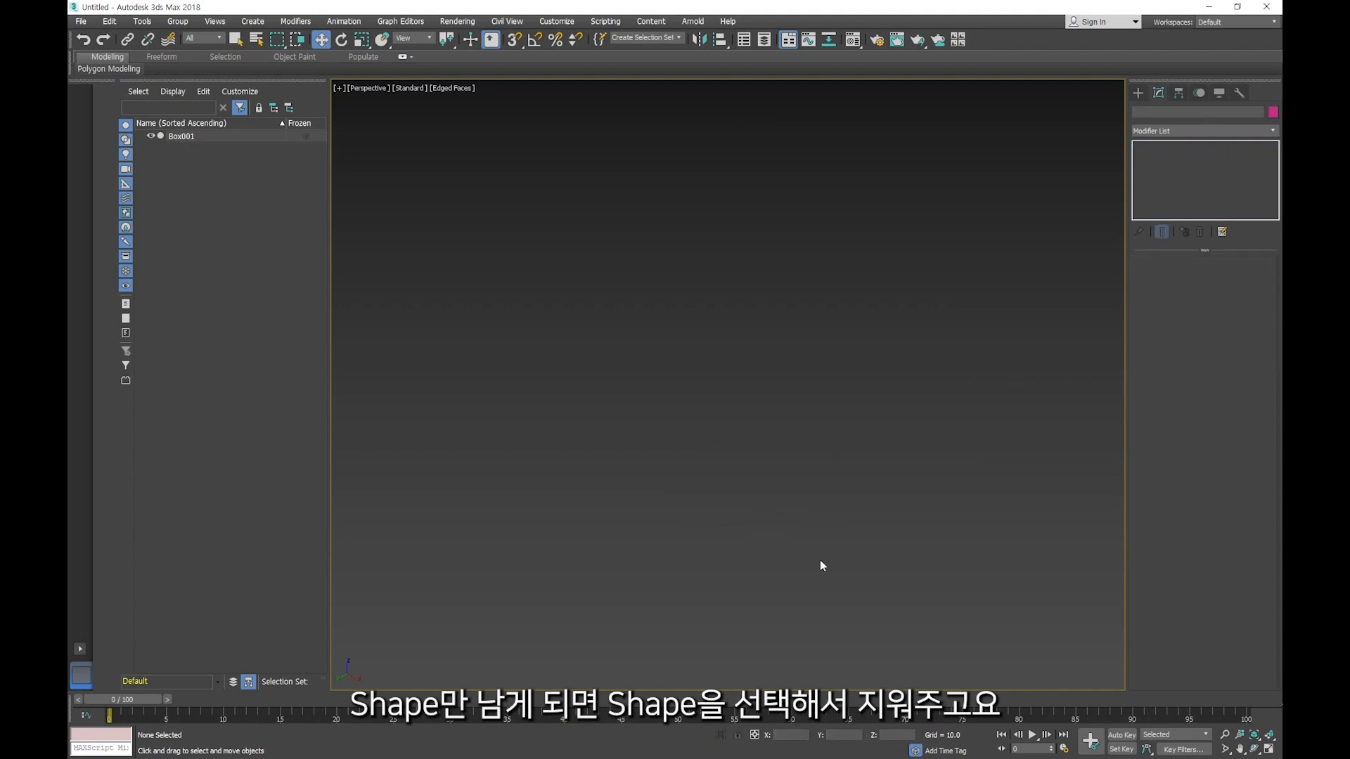
pyautogui.hotkey('shift', 'g')
pyautogui.click(803, 476)
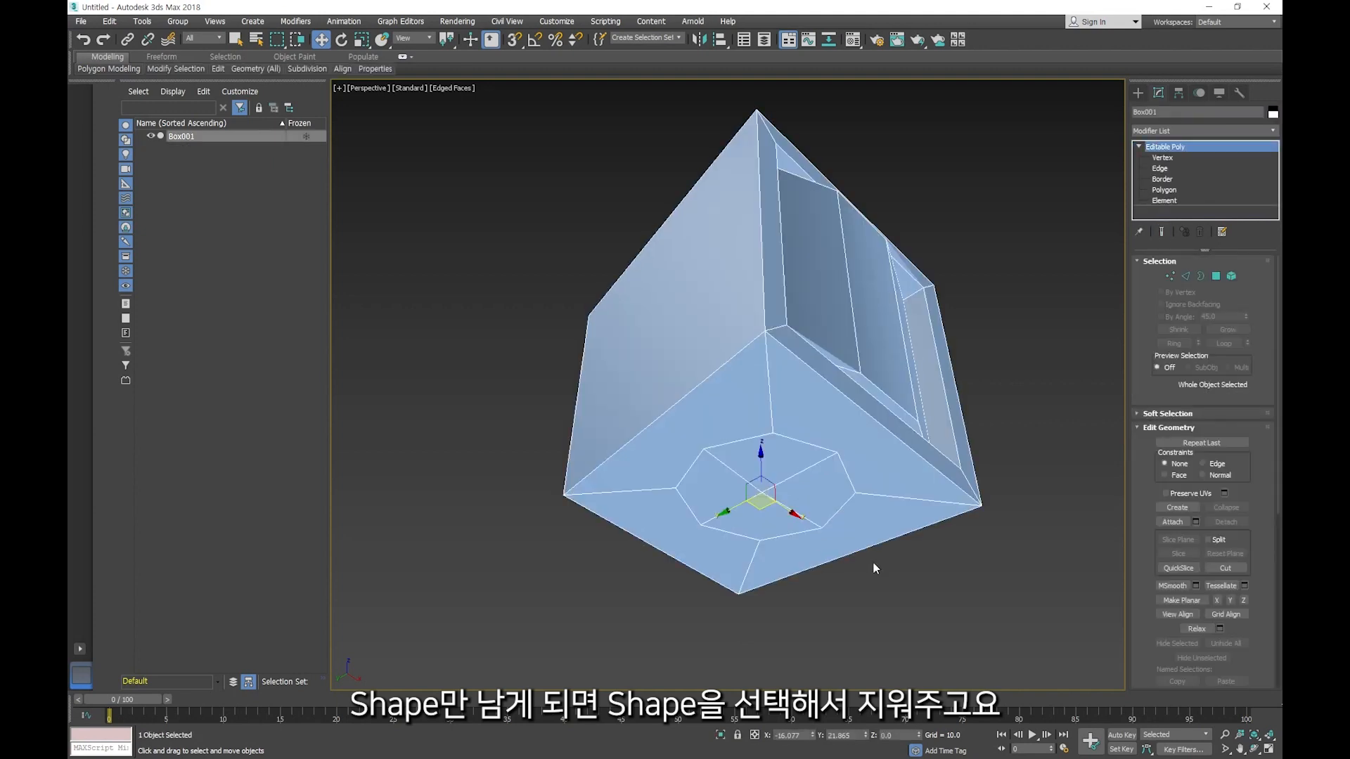
# Step: At Vertex level, delete the centre vertex of the octagon on the box's underside
pyautogui.keyDown('alt'); pyautogui.moveTo(703, 467); pyautogui.dragTo(676, 443, button='middle'); pyautogui.keyUp('alt')
pyautogui.scroll(2, 758, 459)
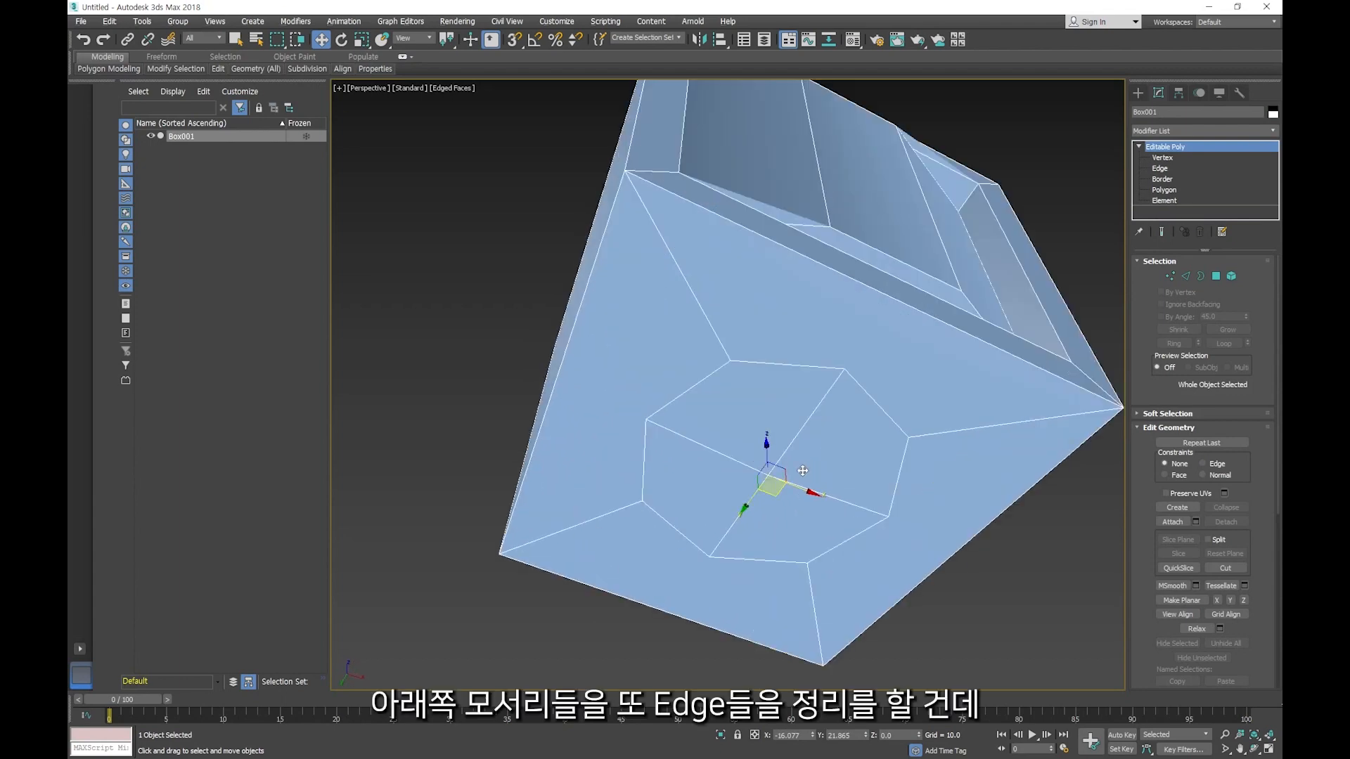
pyautogui.click(1163, 157)
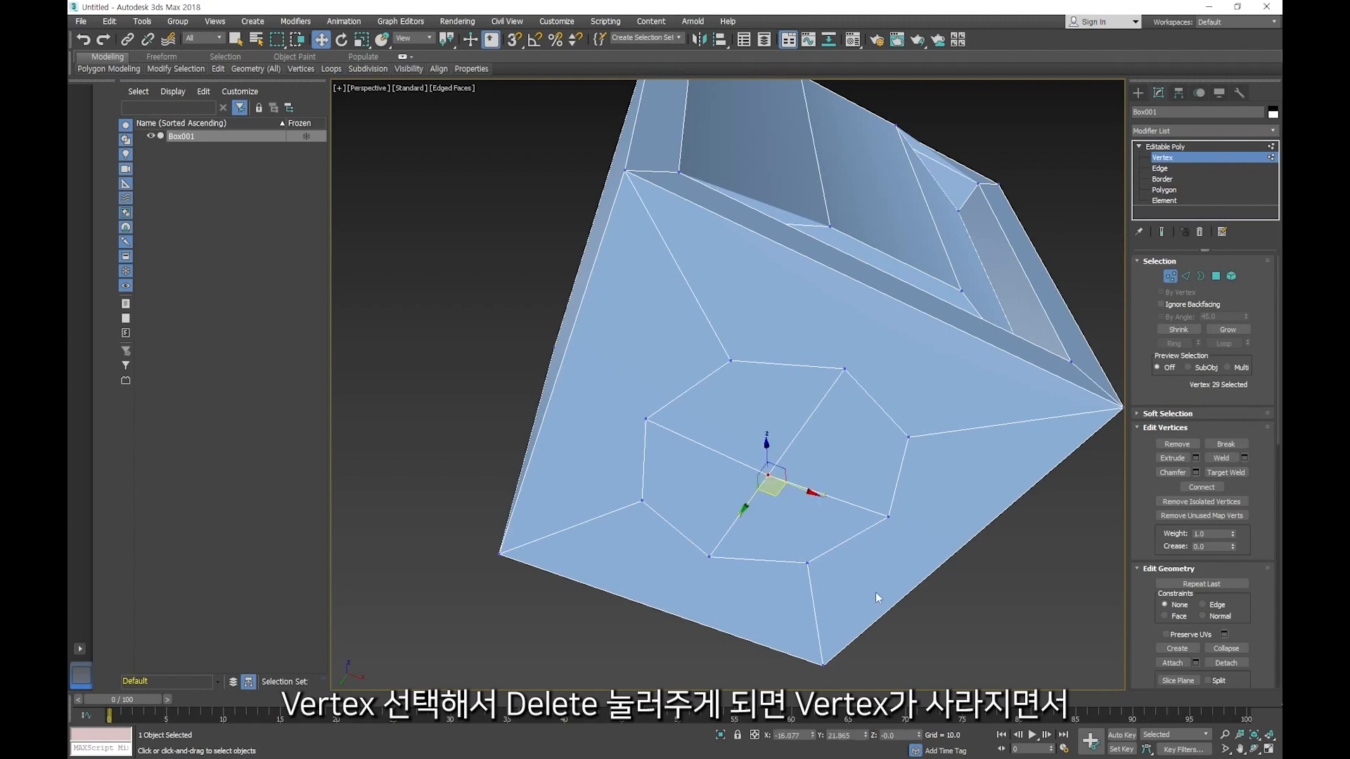
pyautogui.press('Delete')
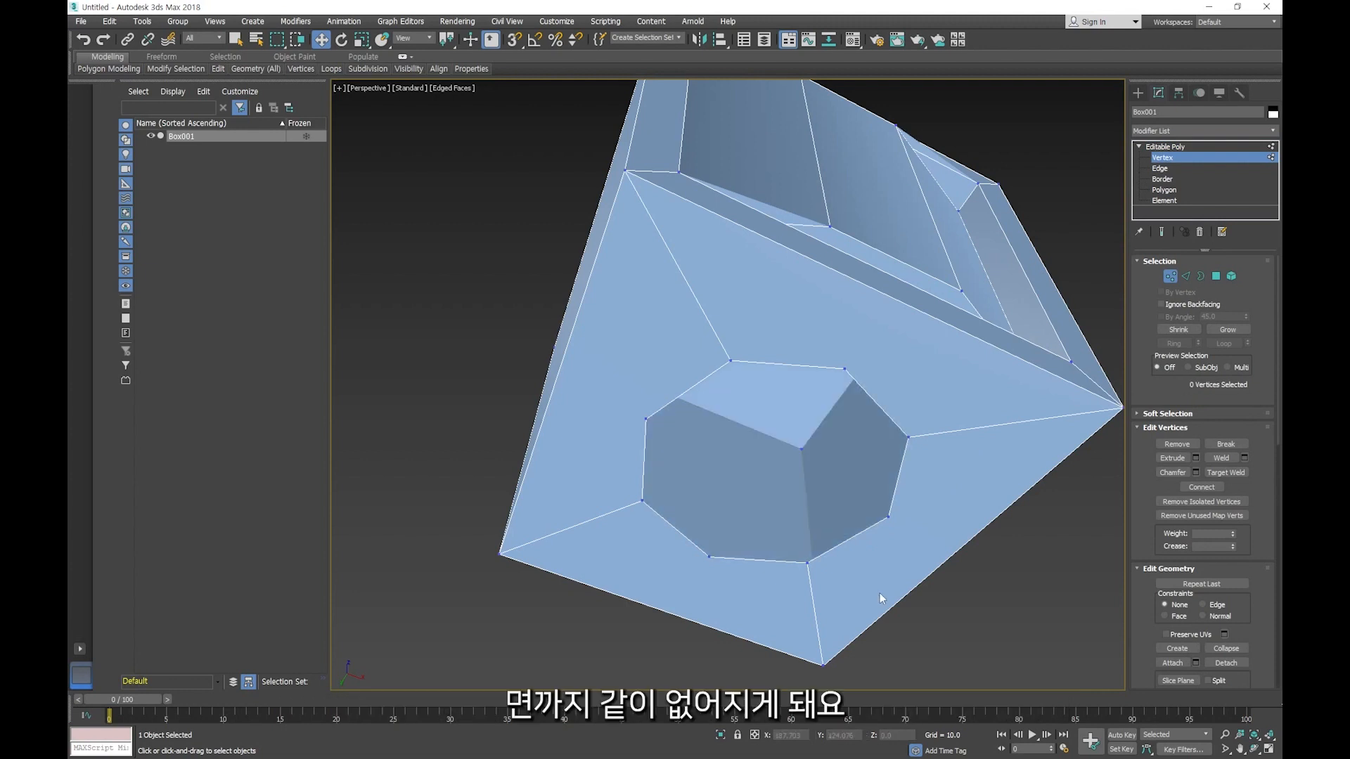
# Step: Select the border of the octagonal opening and fill it with Cap
pyautogui.keyDown('alt'); pyautogui.moveTo(879, 593); pyautogui.dragTo(871, 530, button='middle'); pyautogui.keyUp('alt')
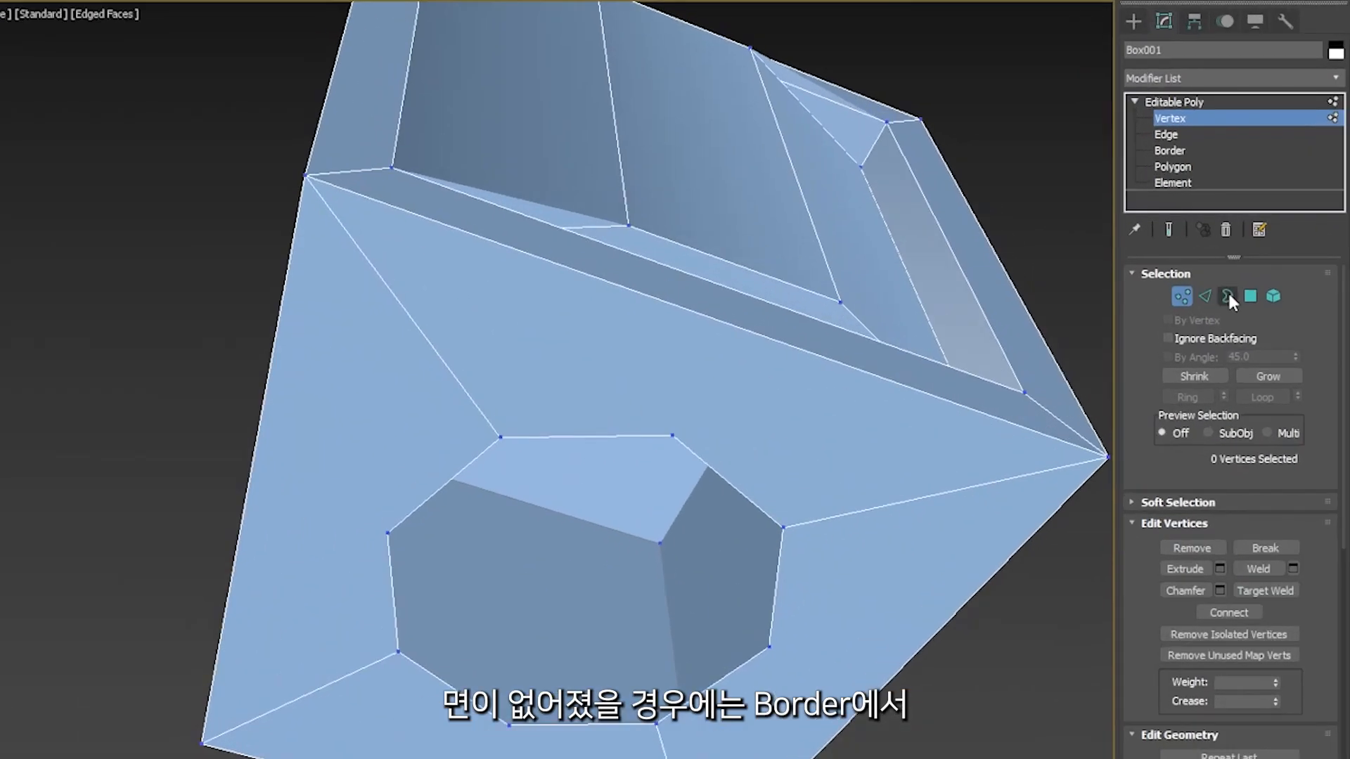
pyautogui.click(1228, 296)
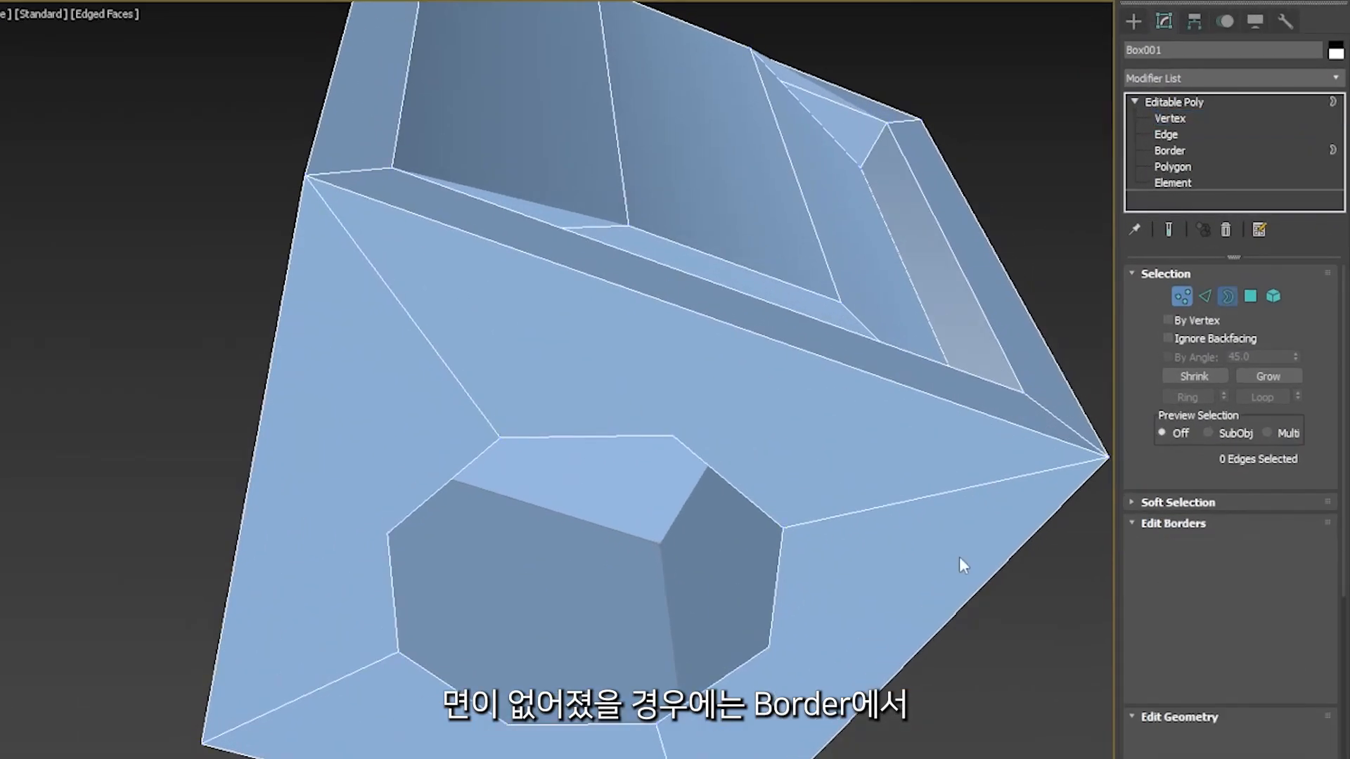
pyautogui.click(715, 476)
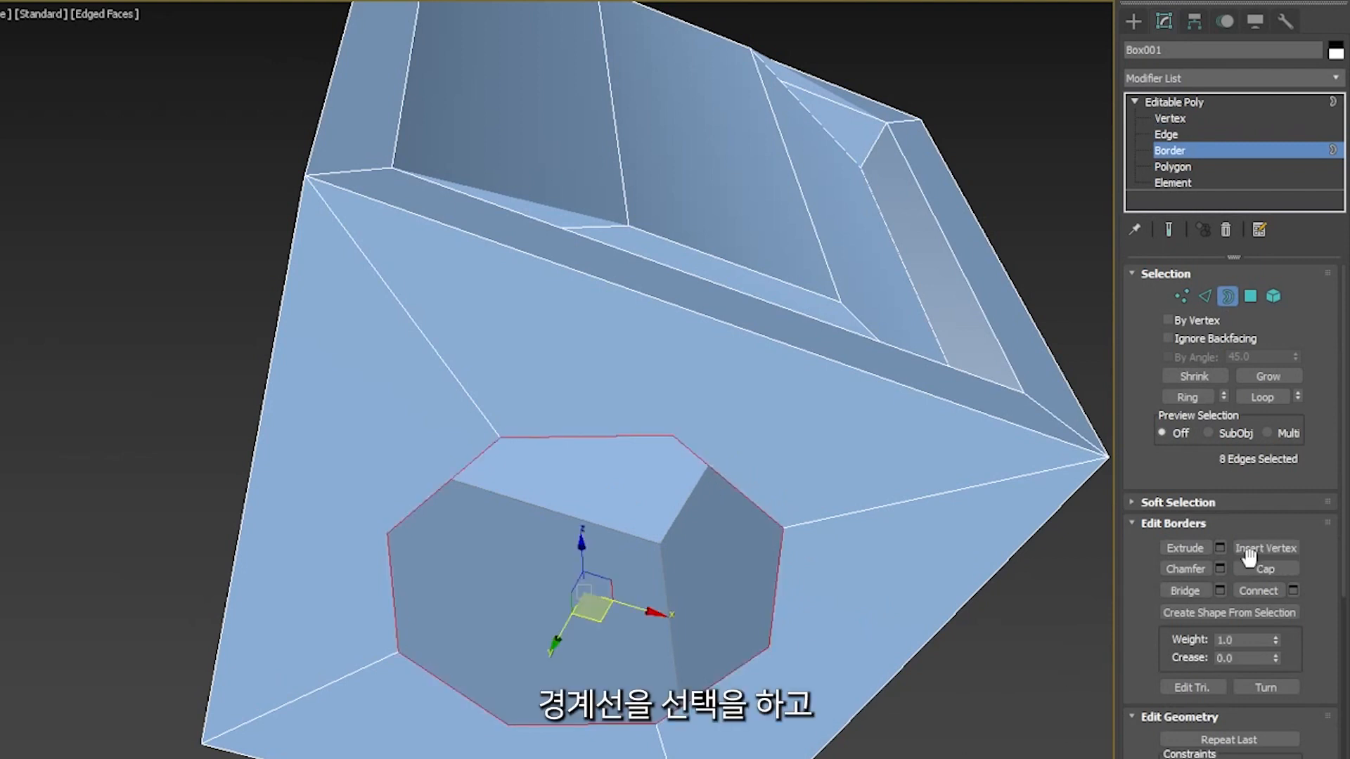
pyautogui.click(1266, 569)
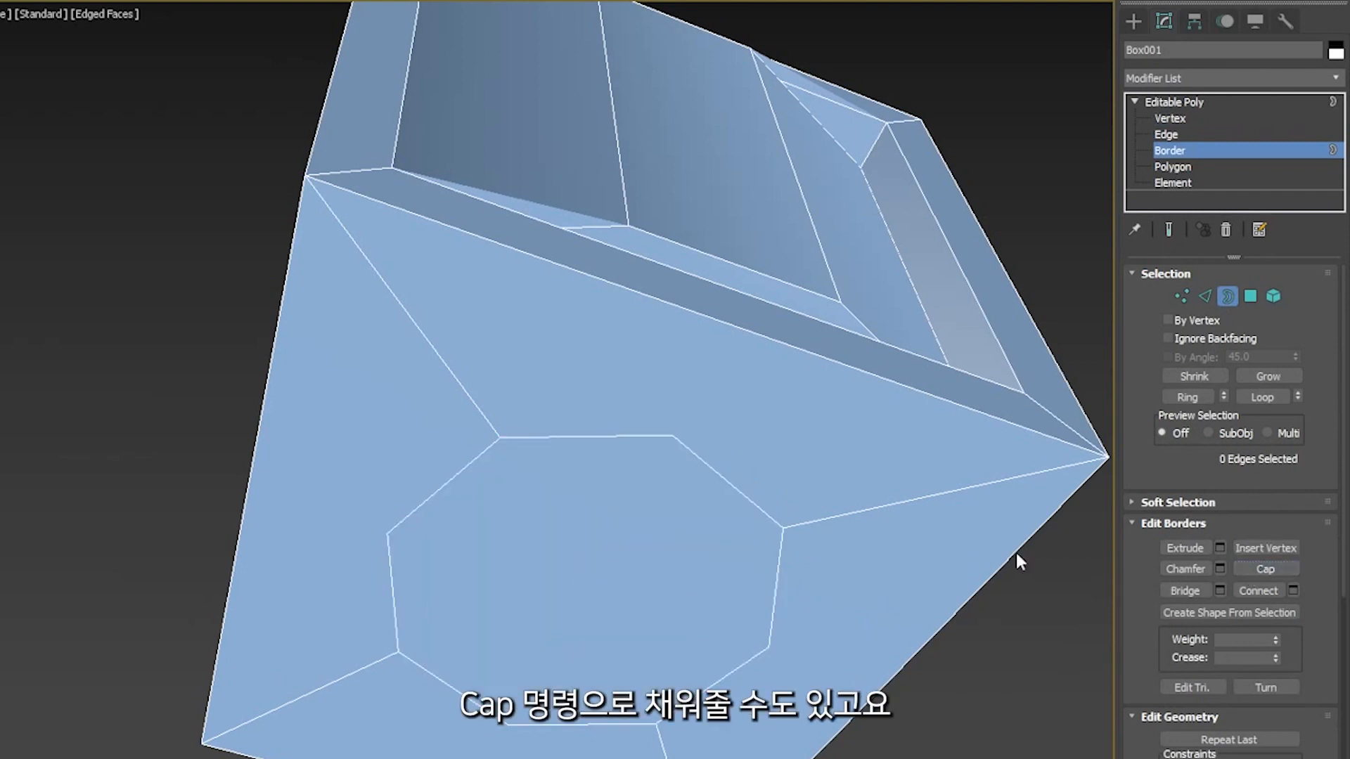
# Step: Undo the cap and the deletion of the octagon's centre vertex
pyautogui.hotkey('ctrl', 'z')
pyautogui.hotkey('ctrl', 'z')
pyautogui.hotkey('ctrl', 'z')
pyautogui.hotkey('ctrl', 'z')
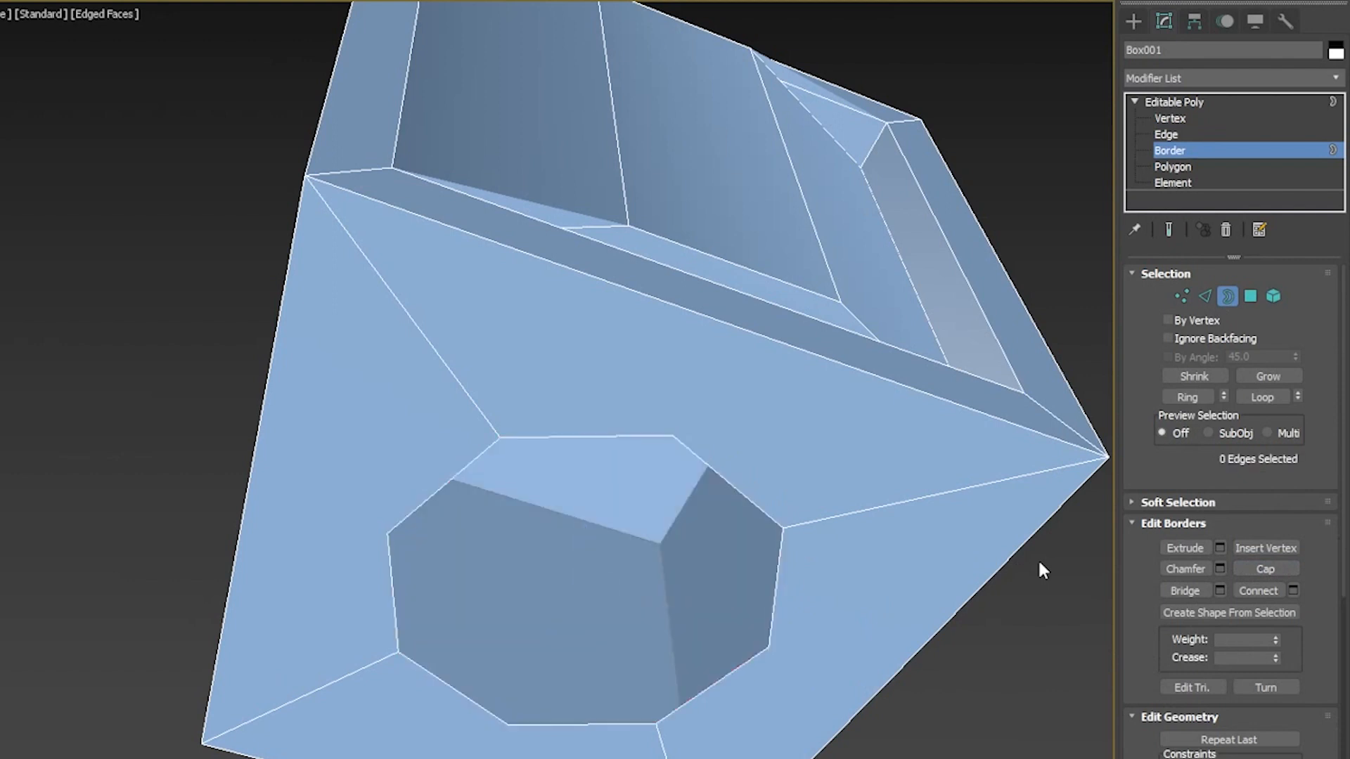
# Step: Delete the octagon's centre vertex at Vertex level once more, and undo that deletion
pyautogui.press('1')
pyautogui.click(577, 601)
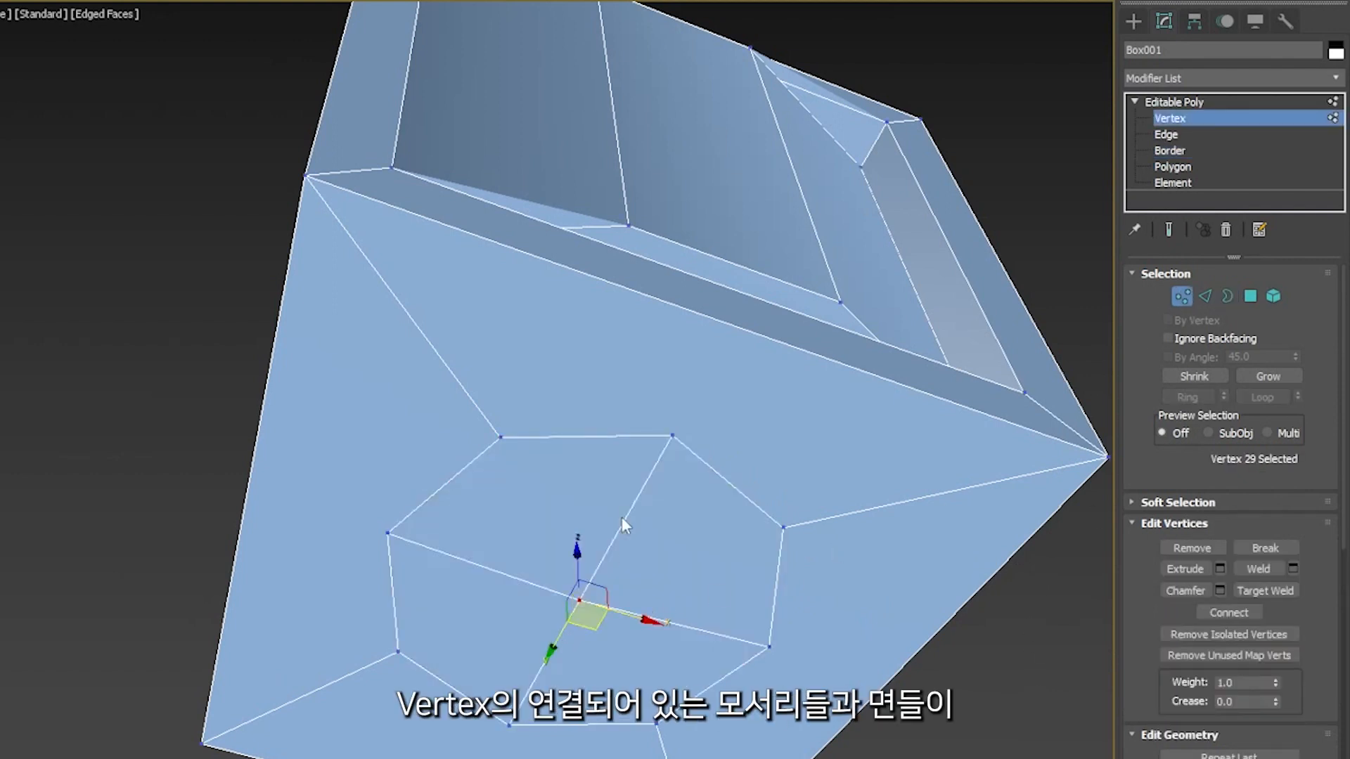
pyautogui.press('Delete')
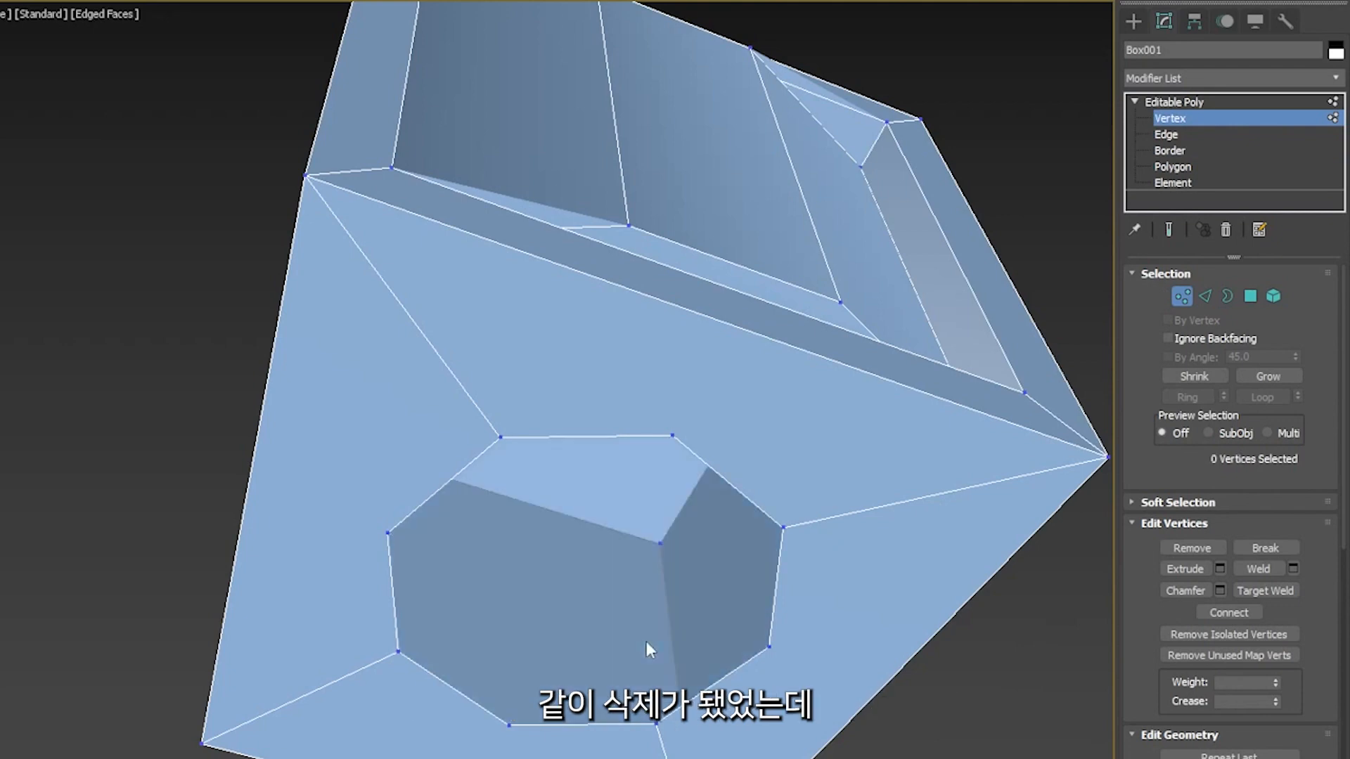
pyautogui.hotkey('ctrl', 'z')
# Step: Select the octagon's centre vertex and dissolve it with Remove, keeping a single octagonal face
pyautogui.click(582, 608)
pyautogui.click(579, 601)
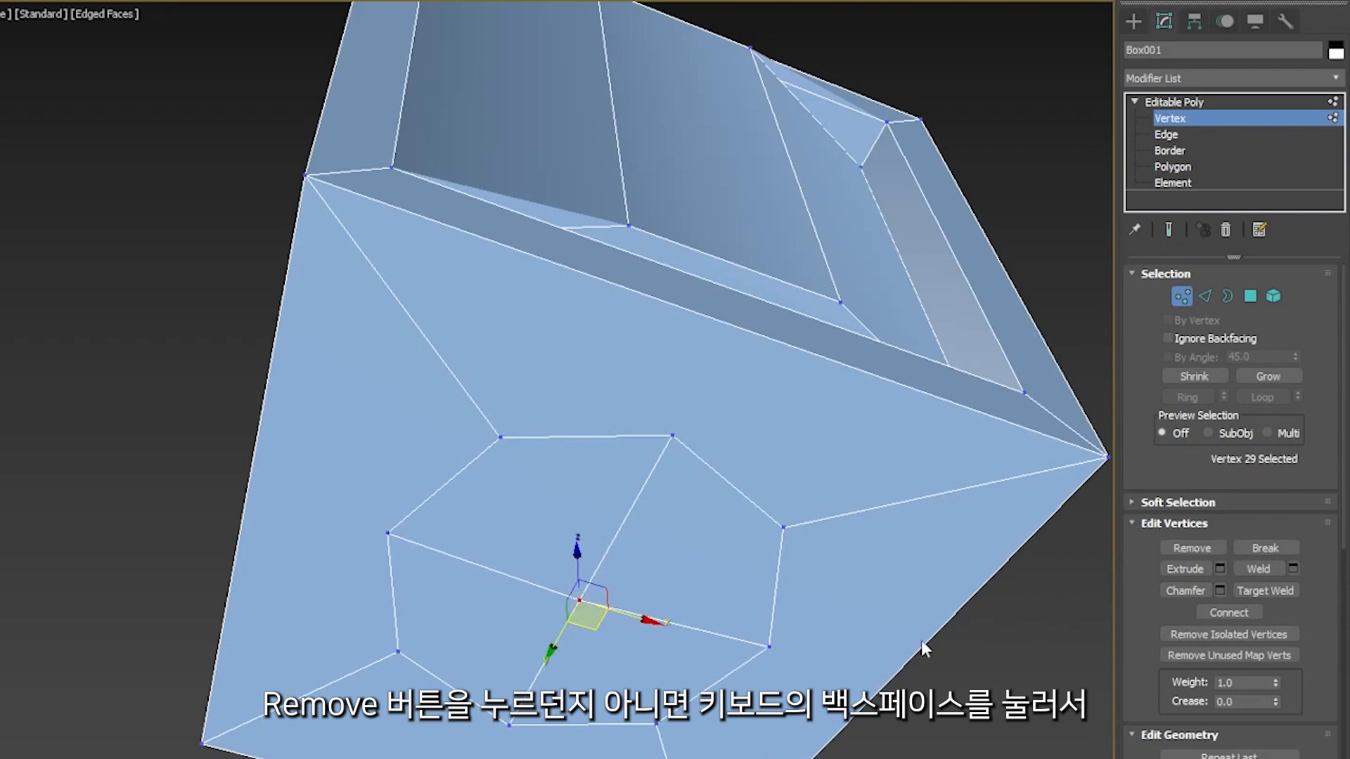
pyautogui.click(1190, 549)
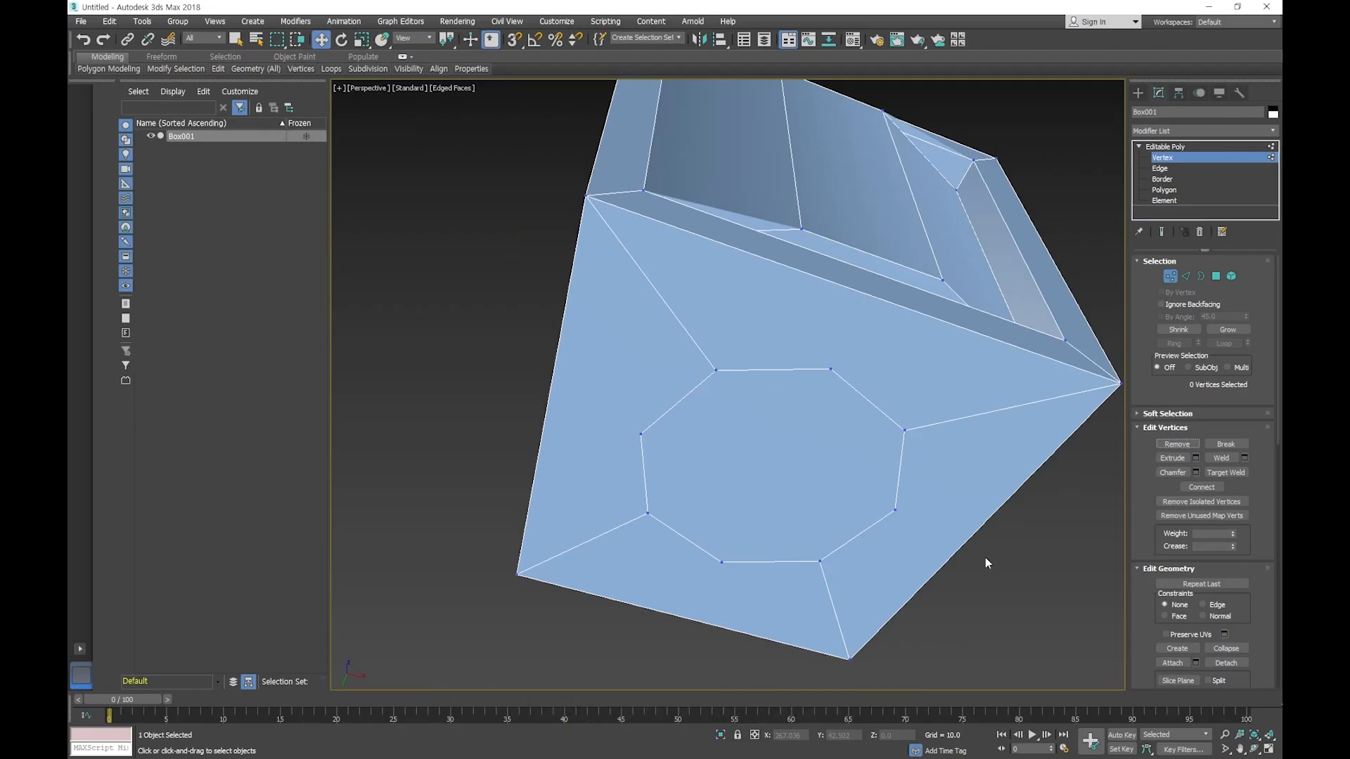
# Step: Select the octagonal polygon and Bevel it downward into the first inward-tapering section of a pedestal
pyautogui.moveTo(891, 468)
pyautogui.keyDown('alt'); pyautogui.mouseDown(button='middle')
pyautogui.moveTo(781, 466)
pyautogui.moveTo(887, 466)
pyautogui.moveTo(903, 452)
pyautogui.mouseUp(button='middle'); pyautogui.keyUp('alt')
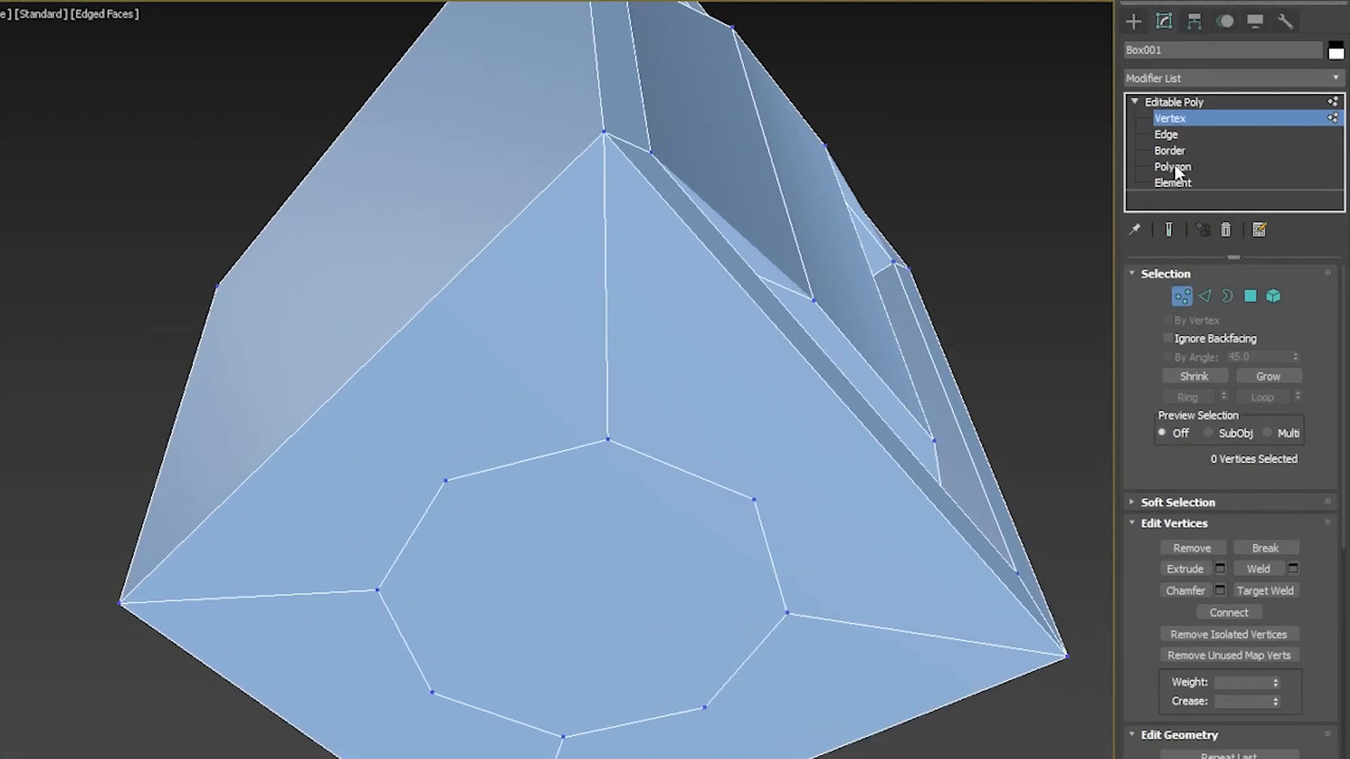
pyautogui.click(1173, 167)
pyautogui.click(609, 554)
pyautogui.click(1177, 592)
pyautogui.moveTo(647, 593); pyautogui.dragTo(657, 276)
pyautogui.moveTo(821, 262); pyautogui.dragTo(786, 308)
pyautogui.click(793, 504)
# Step: Bevel the pedestal's end face further into a narrow neck and a flared base, and clear the selection
pyautogui.moveTo(789, 459)
pyautogui.keyDown('alt'); pyautogui.mouseDown(button='middle')
pyautogui.moveTo(757, 513)
pyautogui.moveTo(784, 468)
pyautogui.mouseUp(button='middle'); pyautogui.keyUp('alt')
pyautogui.moveTo(777, 534); pyautogui.dragTo(780, 372)
pyautogui.click(786, 289)
pyautogui.moveTo(782, 540); pyautogui.dragTo(760, 223)
pyautogui.press('w')
pyautogui.click(1067, 260)
pyautogui.keyDown('alt'); pyautogui.moveTo(1068, 261); pyautogui.dragTo(792, 477, button='middle'); pyautogui.keyUp('alt')
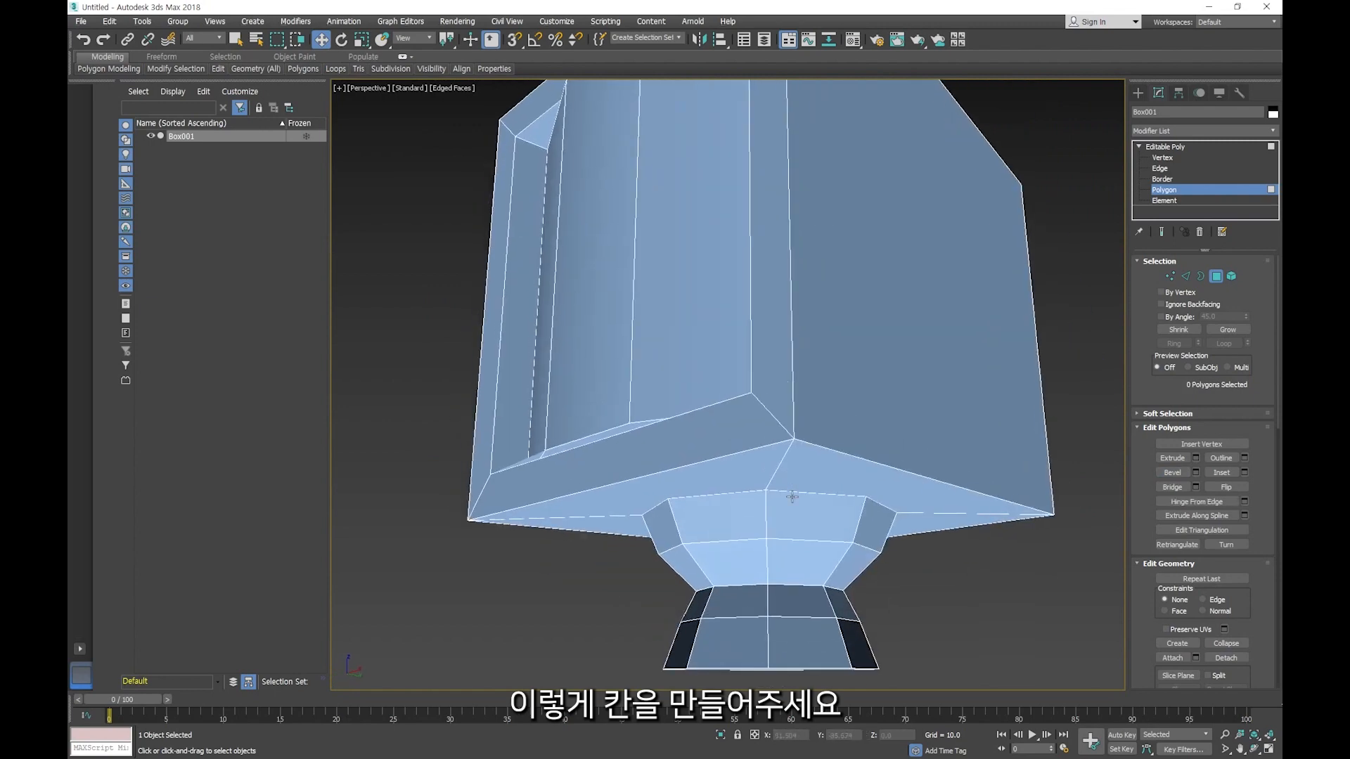
# Step: In the maximized Front view, select the neck's ring of vertices and scale it inward
pyautogui.hotkey('alt', 'w')
pyautogui.click(985, 356)
pyautogui.hotkey('alt', 'w')
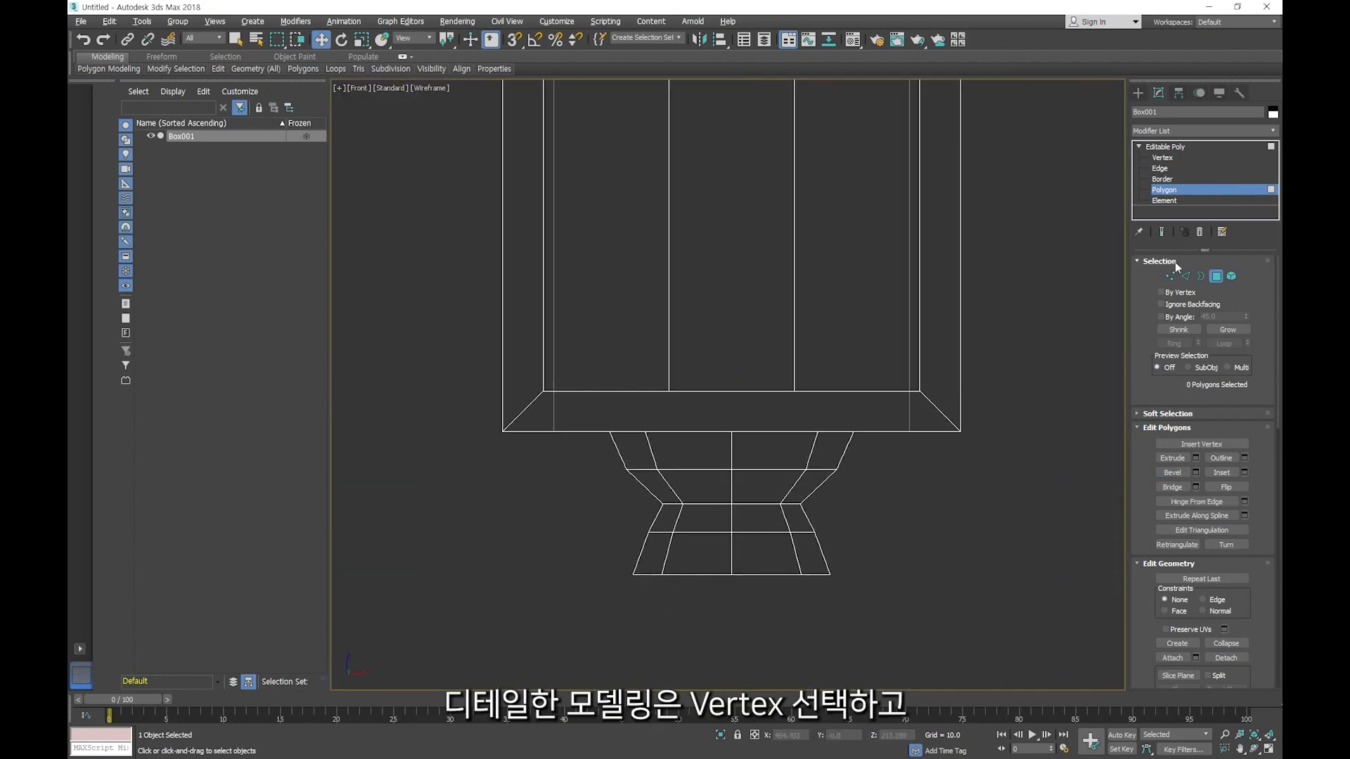
pyautogui.click(1170, 276)
pyautogui.moveTo(824, 497); pyautogui.dragTo(619, 519)
pyautogui.press('r')
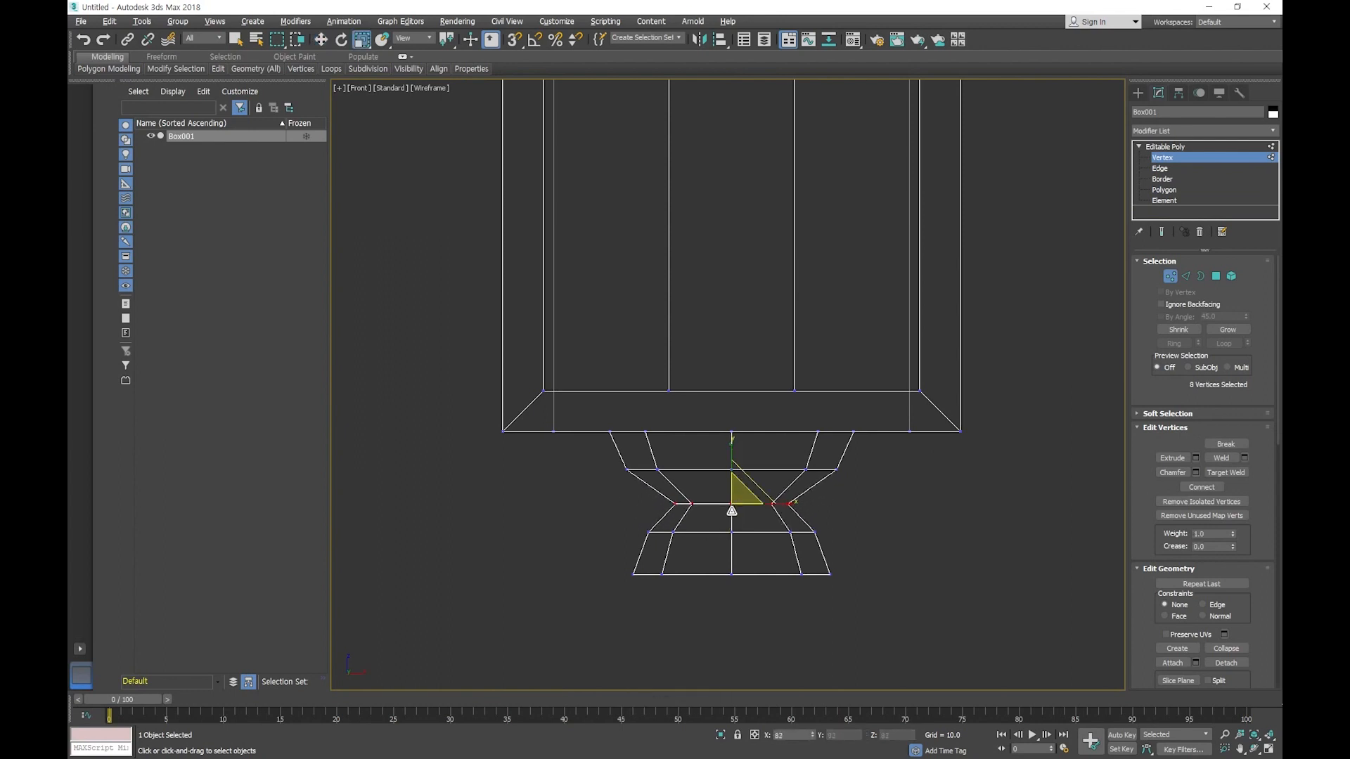
# Step: Scale the vertex ring below the neck outward, and adjust the scale of the pedestal's bottom ring
pyautogui.moveTo(854, 571); pyautogui.dragTo(623, 522)
pyautogui.moveTo(735, 528); pyautogui.dragTo(743, 518)
pyautogui.moveTo(885, 611); pyautogui.dragTo(574, 551)
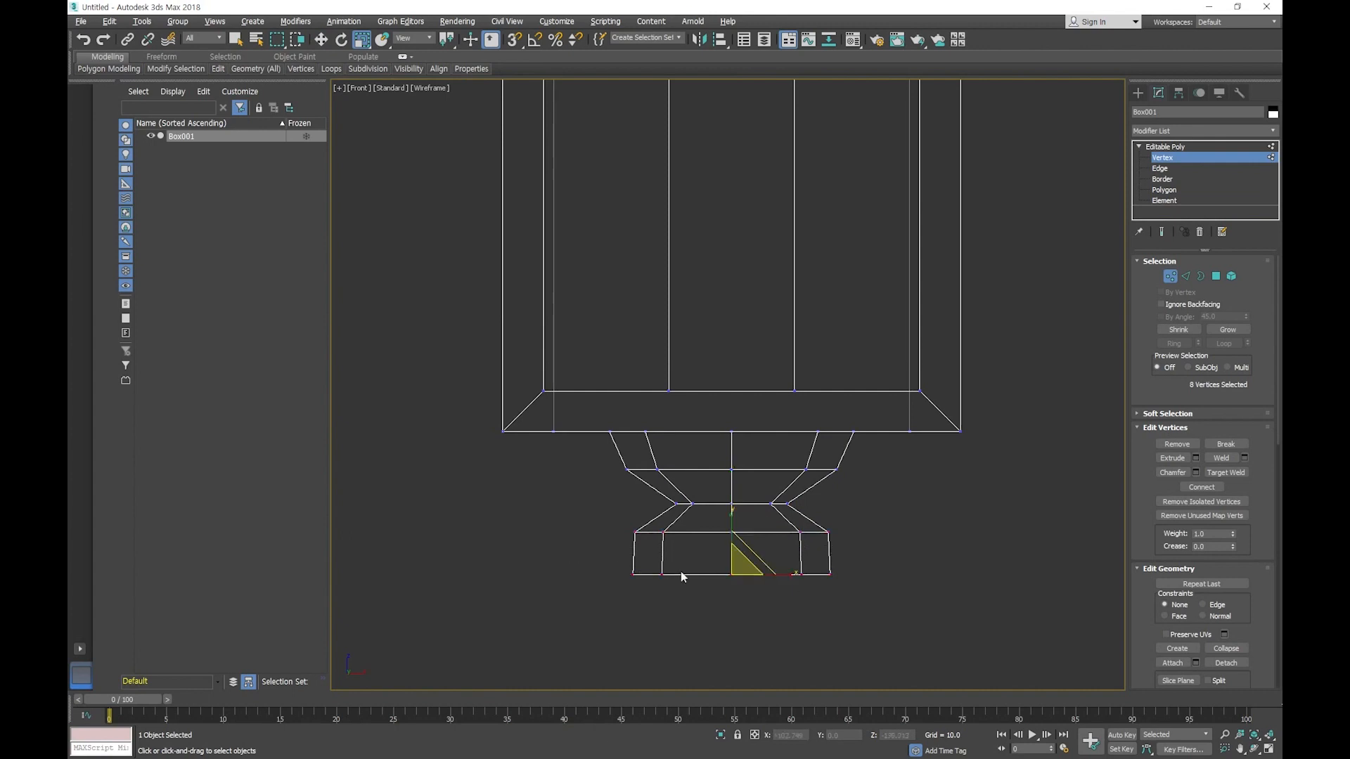
pyautogui.moveTo(744, 566); pyautogui.dragTo(758, 547)
pyautogui.click(921, 531)
# Step: Show all four viewports and select the ring of vertices at the pedestal's neck
pyautogui.hotkey('alt', 'w')
pyautogui.click(582, 572)
pyautogui.hotkey('shift', 'ctrl', 'z')
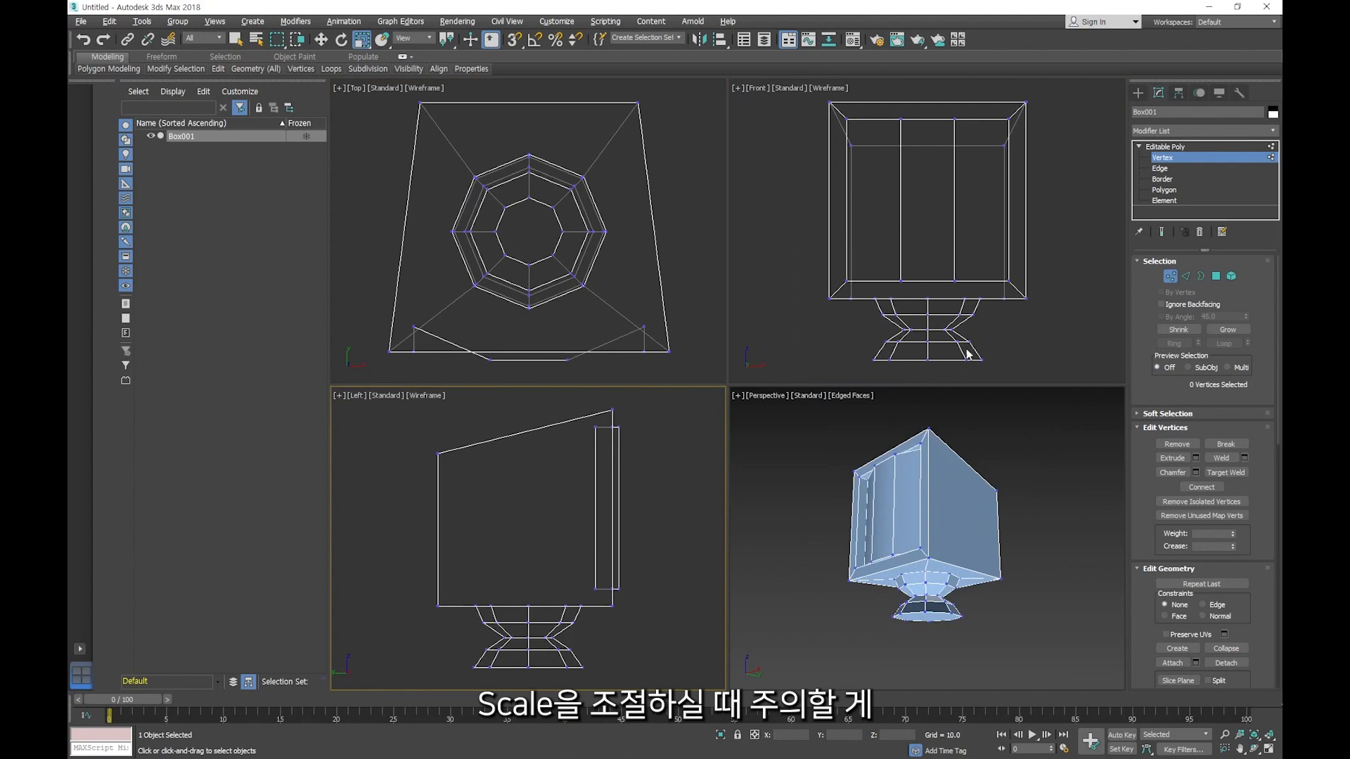
pyautogui.moveTo(978, 339); pyautogui.dragTo(881, 325)
# Step: Try scaling the neck ring along a single axis in the Front and Left views
pyautogui.moveTo(983, 329)
pyautogui.mouseDown()
pyautogui.moveTo(940, 331)
pyautogui.moveTo(993, 335)
pyautogui.mouseUp()
pyautogui.hotkey('ctrl', 'z')
pyautogui.rightClick(616, 625)
pyautogui.moveTo(593, 638)
pyautogui.mouseDown()
pyautogui.moveTo(555, 638)
pyautogui.moveTo(642, 639)
pyautogui.moveTo(555, 636)
pyautogui.moveTo(618, 637)
pyautogui.moveTo(556, 638)
pyautogui.moveTo(579, 640)
pyautogui.mouseUp()
pyautogui.rightClick(578, 641)
# Step: Scale the neck ring slightly smaller and uniformly in the Front view, and clear the selection
pyautogui.rightClick(1031, 326)
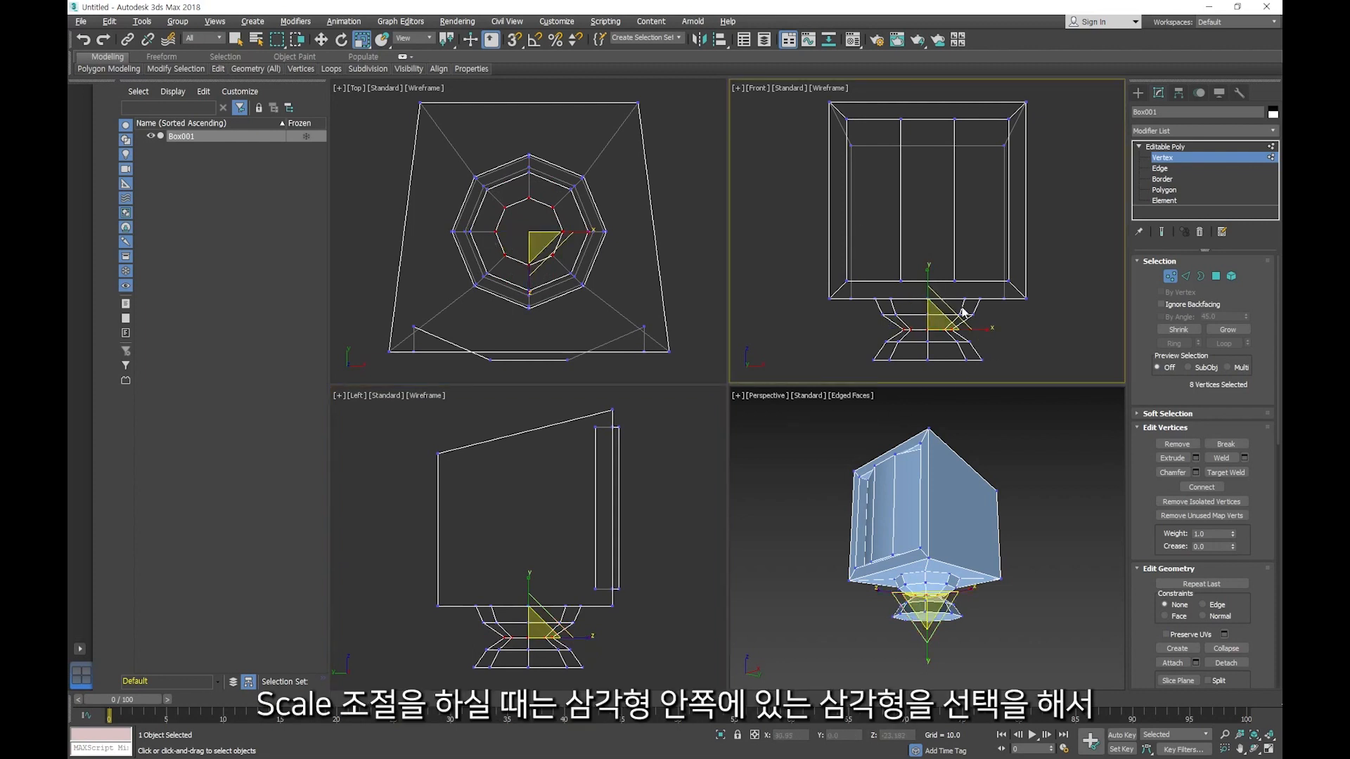
pyautogui.moveTo(932, 322)
pyautogui.mouseDown()
pyautogui.moveTo(951, 328)
pyautogui.moveTo(903, 330)
pyautogui.moveTo(926, 328)
pyautogui.mouseUp()
pyautogui.click(1029, 520)
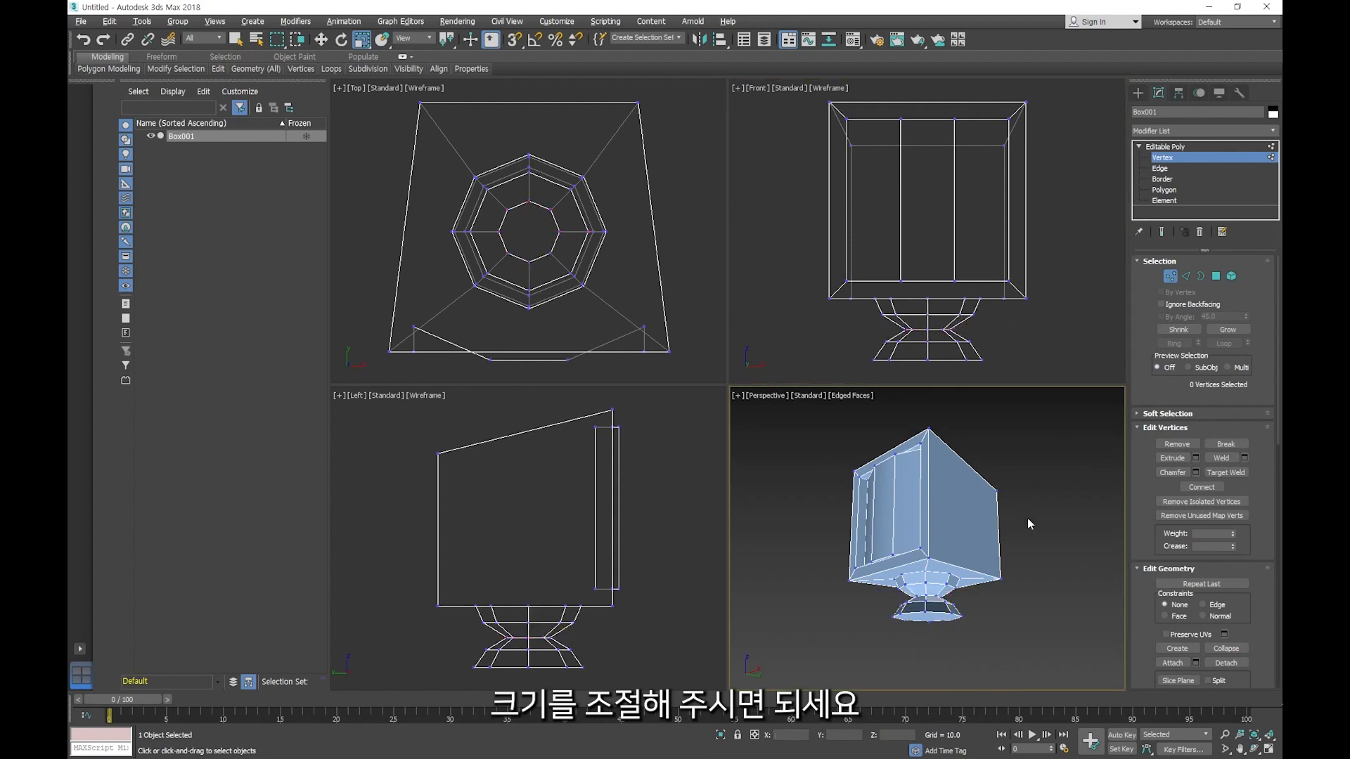
# Step: In the maximized Left view, select all vertices of the box body above the pedestal and rotate them to tilt it backward
pyautogui.hotkey('alt', 'w')
pyautogui.keyDown('alt'); pyautogui.moveTo(753, 466); pyautogui.dragTo(898, 465, button='middle'); pyautogui.keyUp('alt')
pyautogui.hotkey('alt', 'w')
pyautogui.click(572, 559)
pyautogui.hotkey('alt', 'w')
pyautogui.scroll(-2, 693, 384)
pyautogui.scroll(-2, 694, 380)
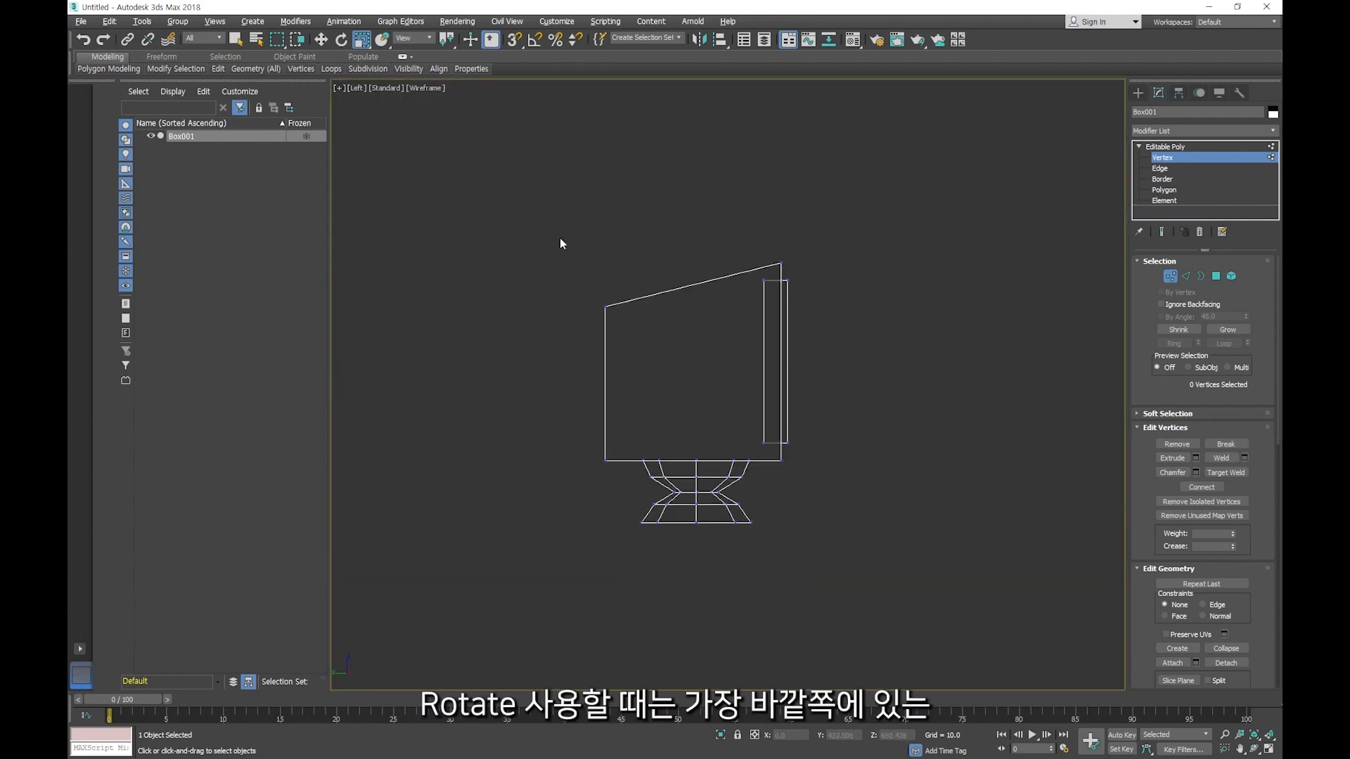
pyautogui.moveTo(819, 463); pyautogui.dragTo(821, 467)
pyautogui.press('e')
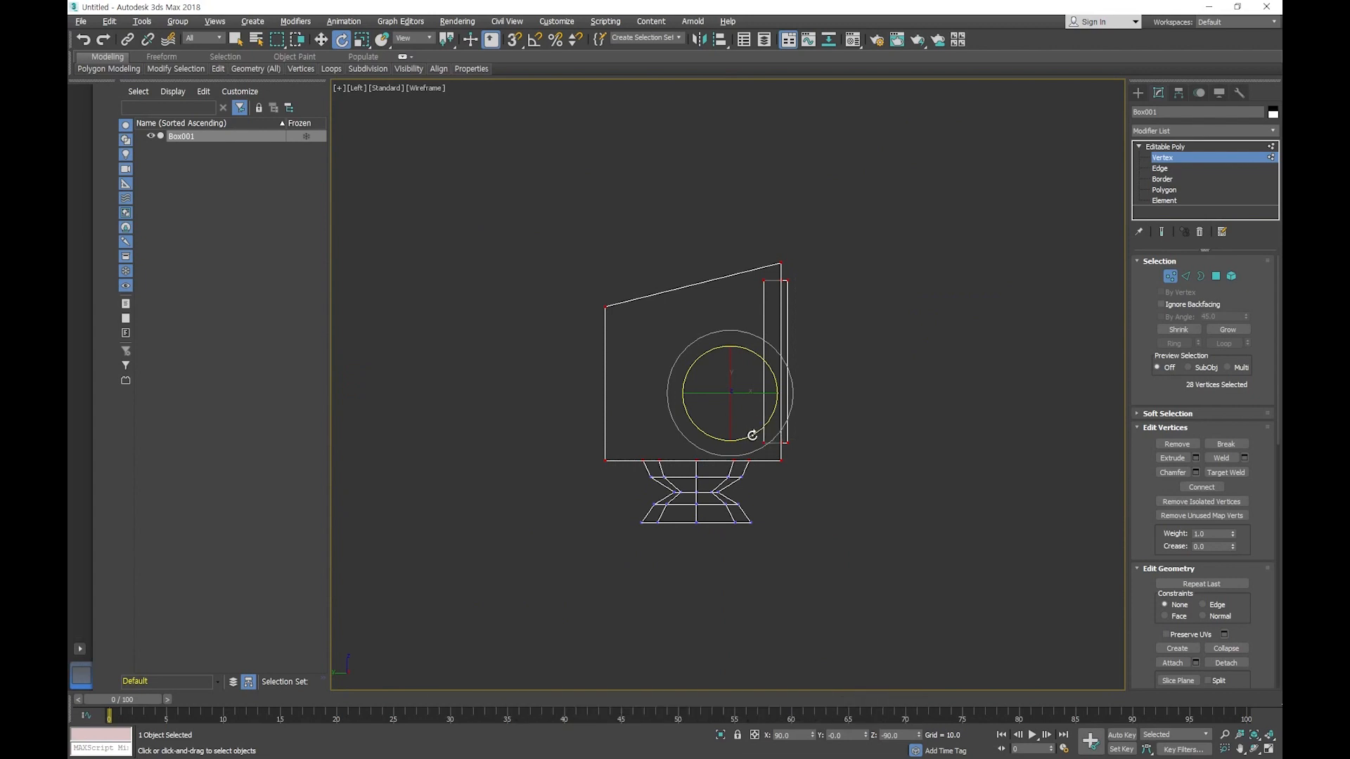
pyautogui.moveTo(751, 436); pyautogui.dragTo(762, 433)
# Step: Move the tilted body's vertices into place over the pedestal, clear the selection, and frame the model in the four-viewport layout
pyautogui.scroll(2, 722, 439)
pyautogui.press('w')
pyautogui.moveTo(779, 374); pyautogui.dragTo(713, 335)
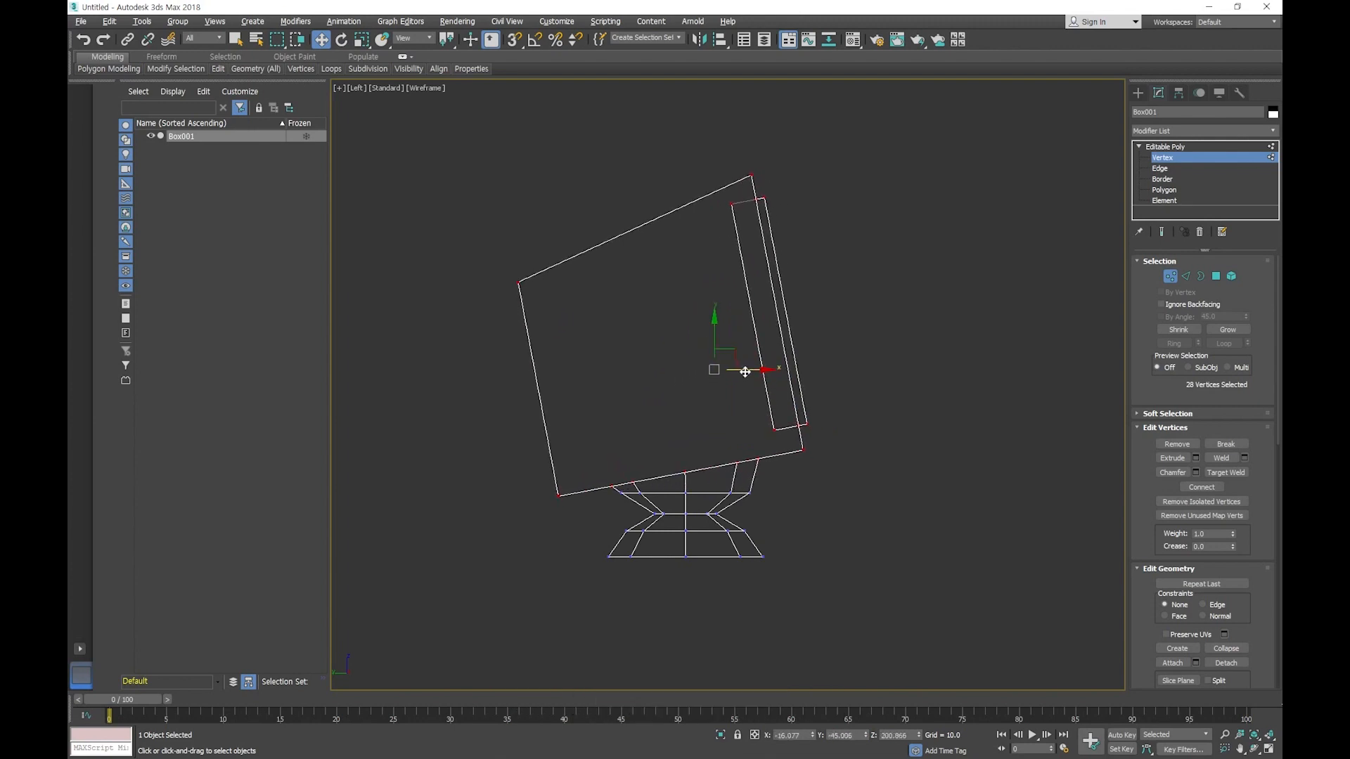
pyautogui.click(882, 512)
pyautogui.hotkey('alt', 'w')
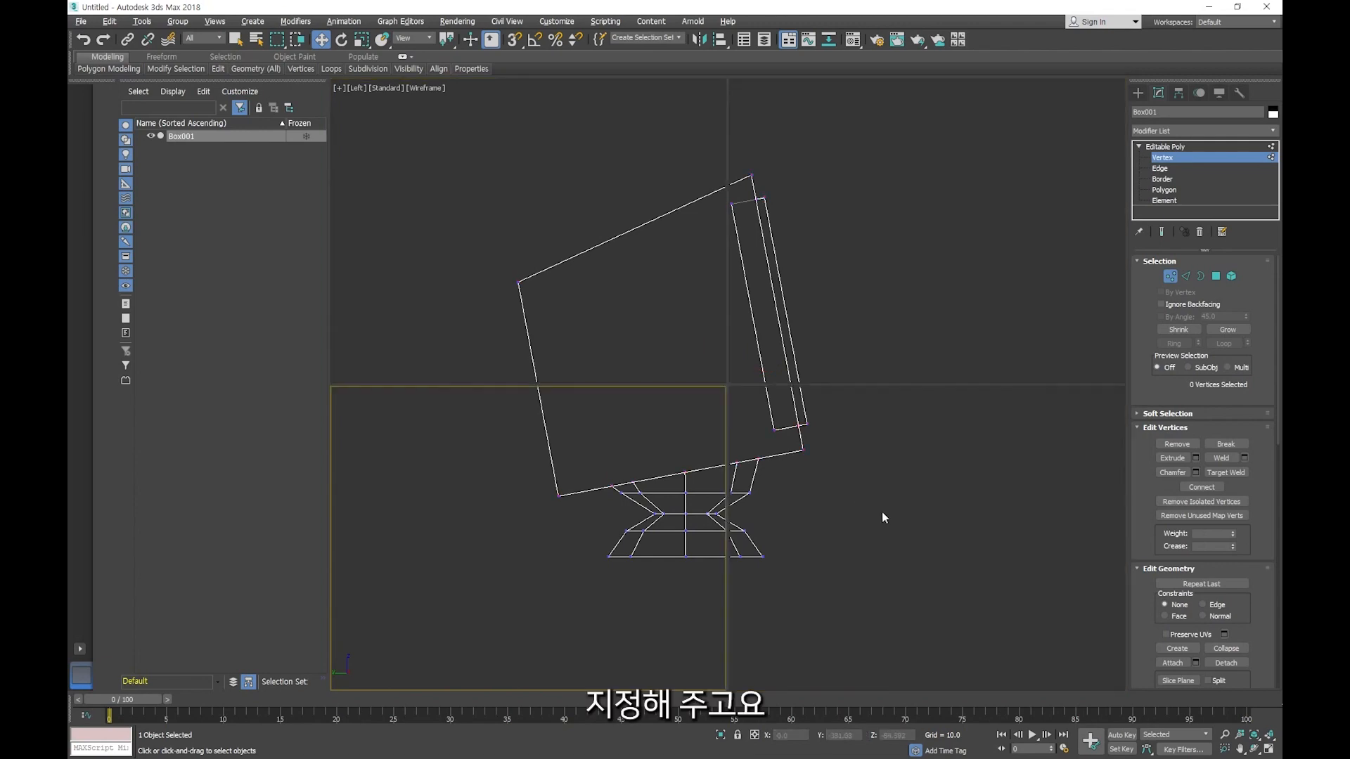
pyautogui.click(1001, 544)
pyautogui.press('z')
pyautogui.keyDown('alt'); pyautogui.moveTo(998, 550); pyautogui.dragTo(843, 570, button='middle'); pyautogui.keyUp('alt')
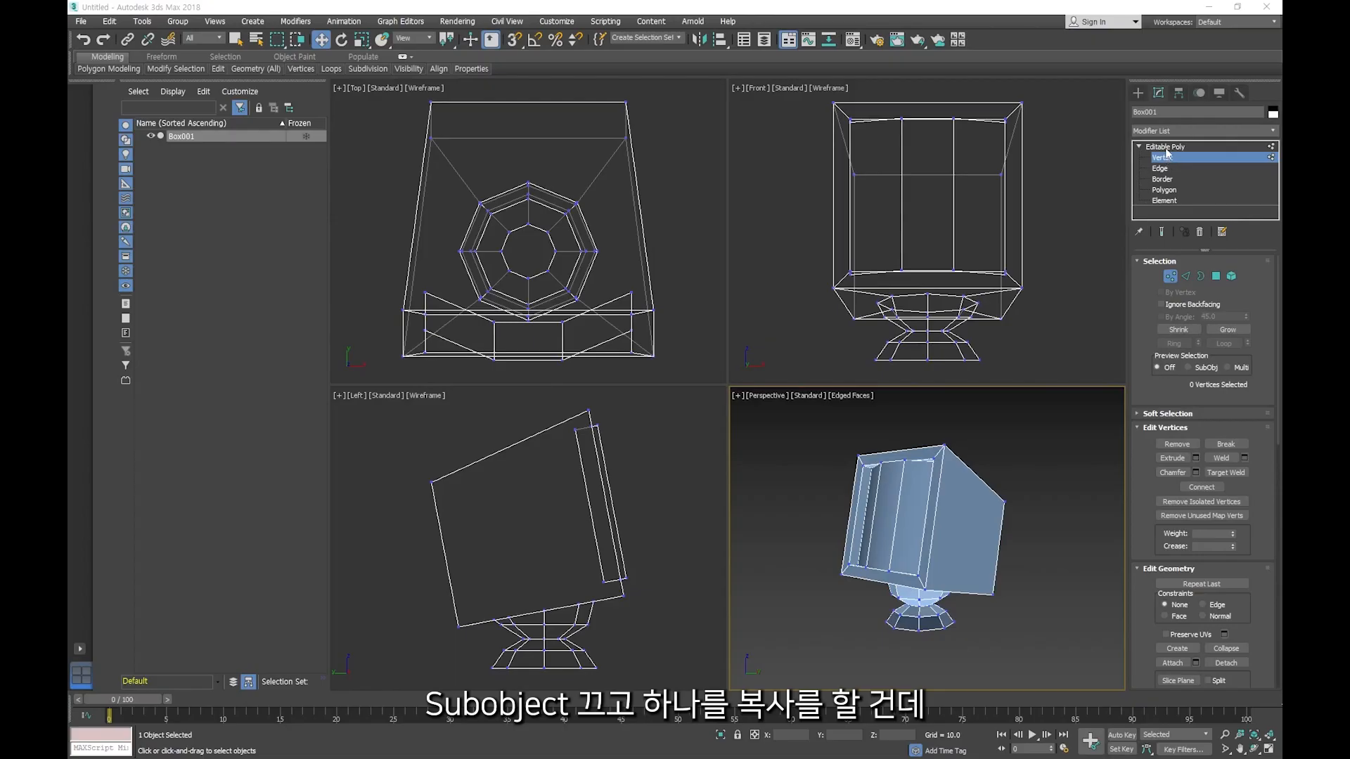
# Step: Leave vertex editing and clone the monitor along the X axis in the Top view as a single Reference
pyautogui.click(1181, 274)
pyautogui.scroll(-4, 677, 227)
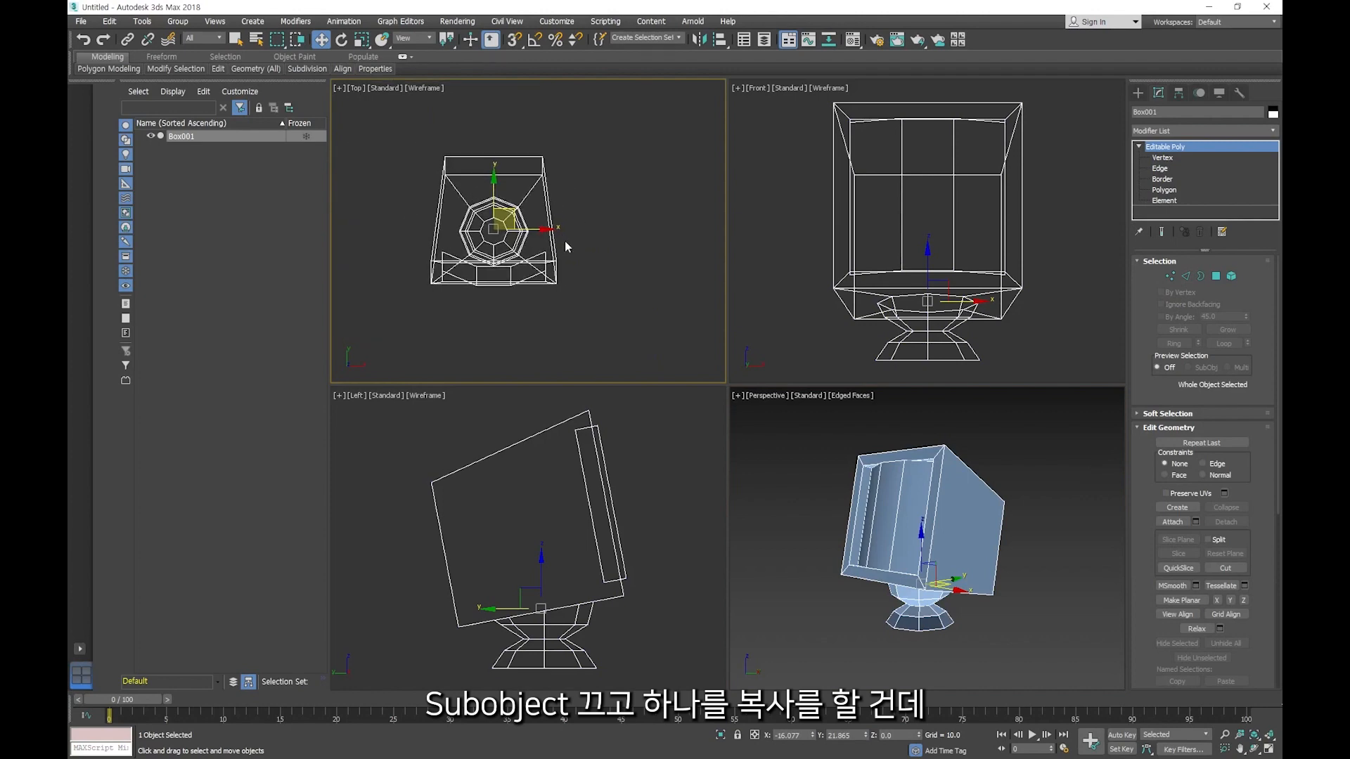
pyautogui.keyDown('shift'); pyautogui.moveTo(532, 232); pyautogui.dragTo(694, 254); pyautogui.keyUp('shift')
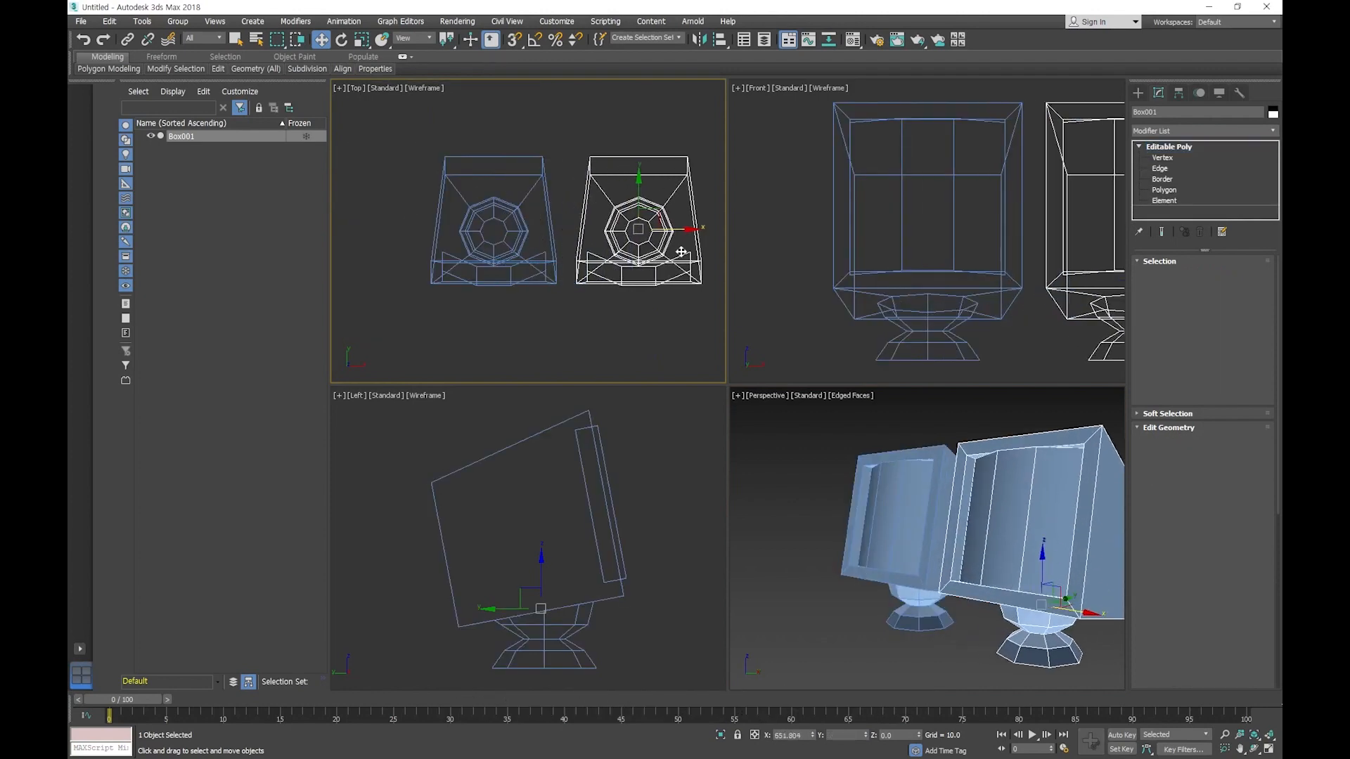
pyautogui.keyDown('shift'); pyautogui.moveTo(703, 200); pyautogui.dragTo(700, 268); pyautogui.keyUp('shift')
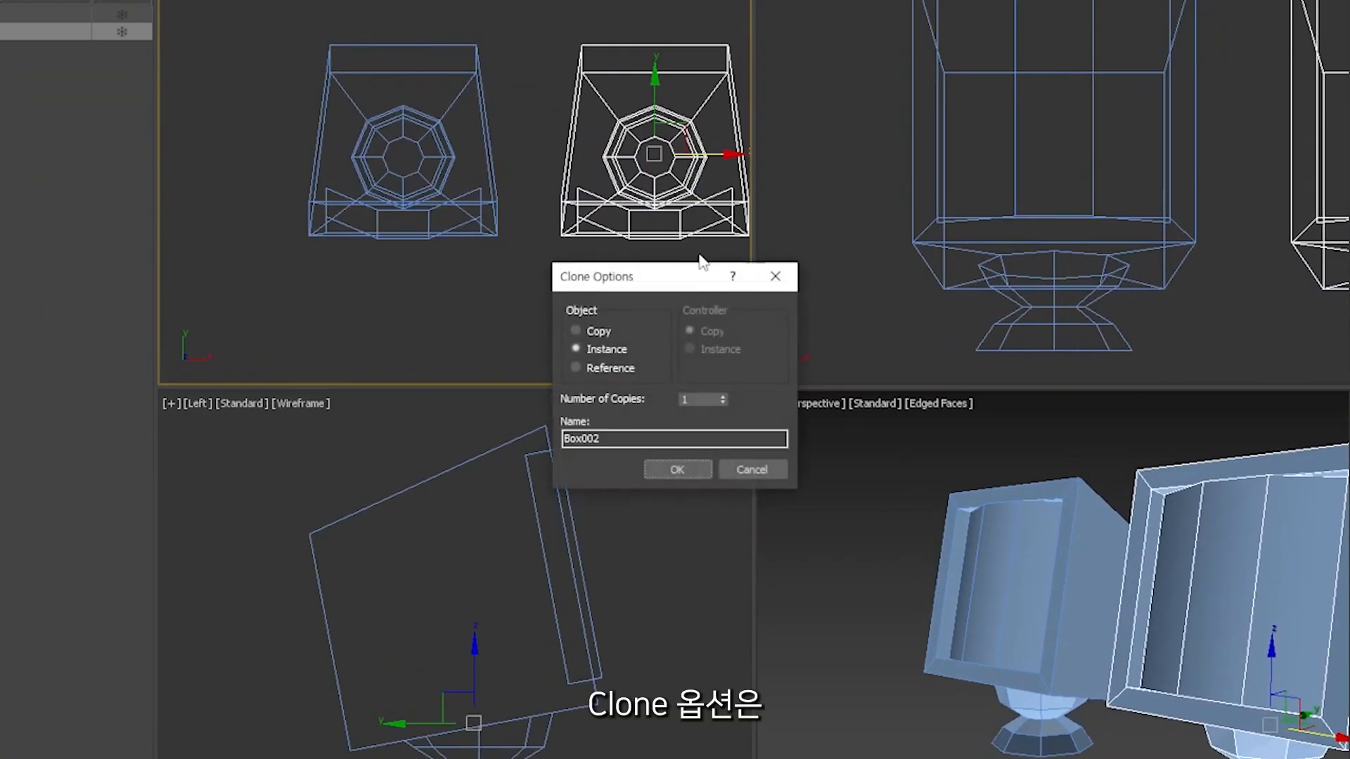
pyautogui.click(595, 370)
pyautogui.click(680, 471)
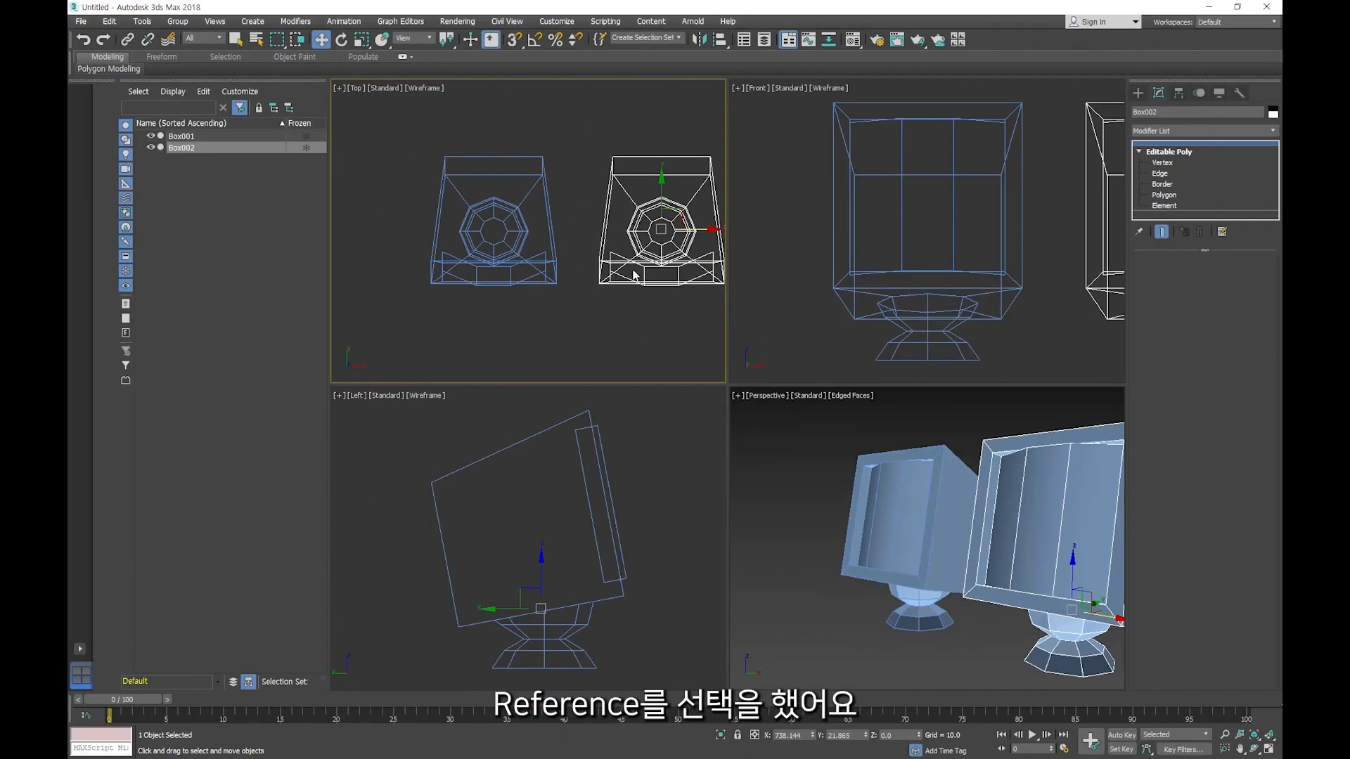
# Step: Move the reference copy farther from the original in the Top view and frame both objects in all viewports
pyautogui.moveTo(634, 274); pyautogui.dragTo(609, 265, button='middle')
pyautogui.moveTo(614, 239); pyautogui.dragTo(658, 251)
pyautogui.hotkey('ctrl', 'shift', 'z')
# Step: Apply a TurboSmooth modifier to the reference copy only, leaving the original unmodified
pyautogui.click(449, 260)
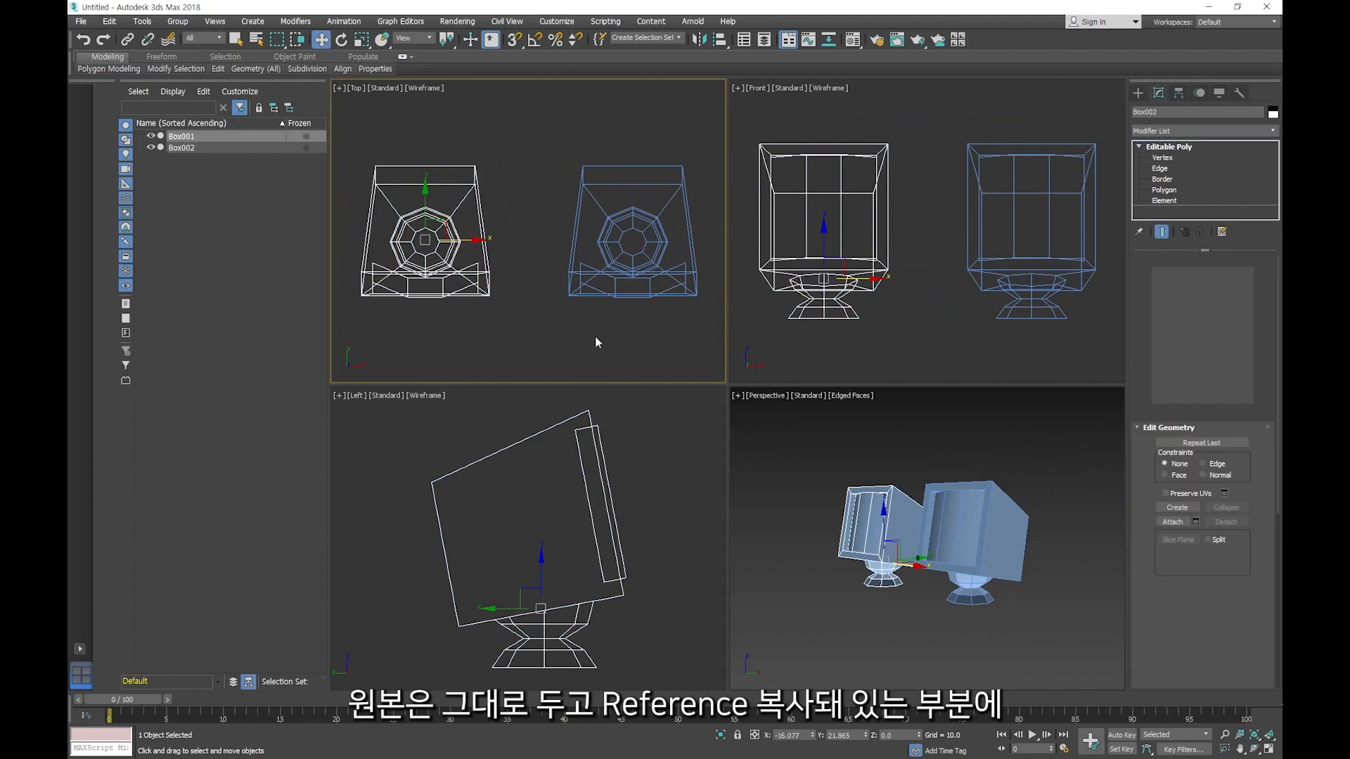
pyautogui.click(645, 251)
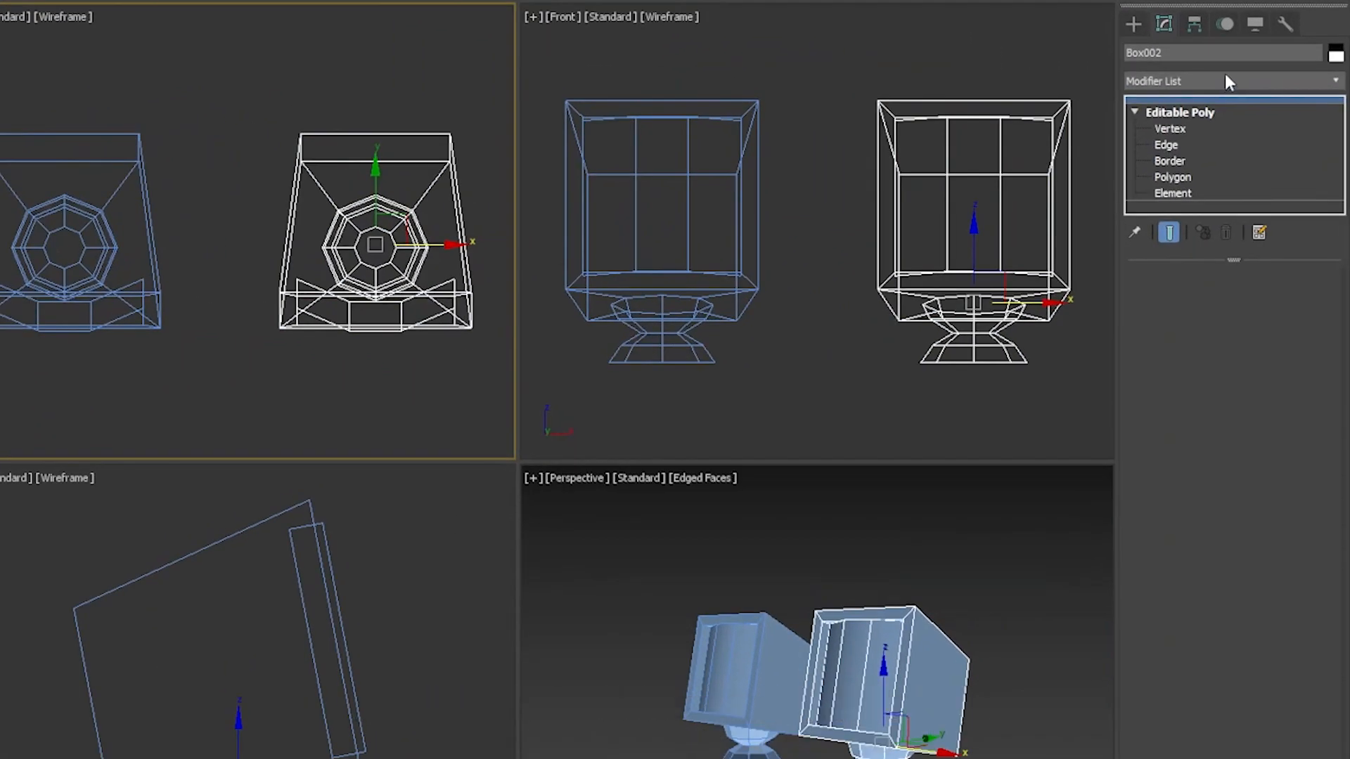
pyautogui.click(1225, 80)
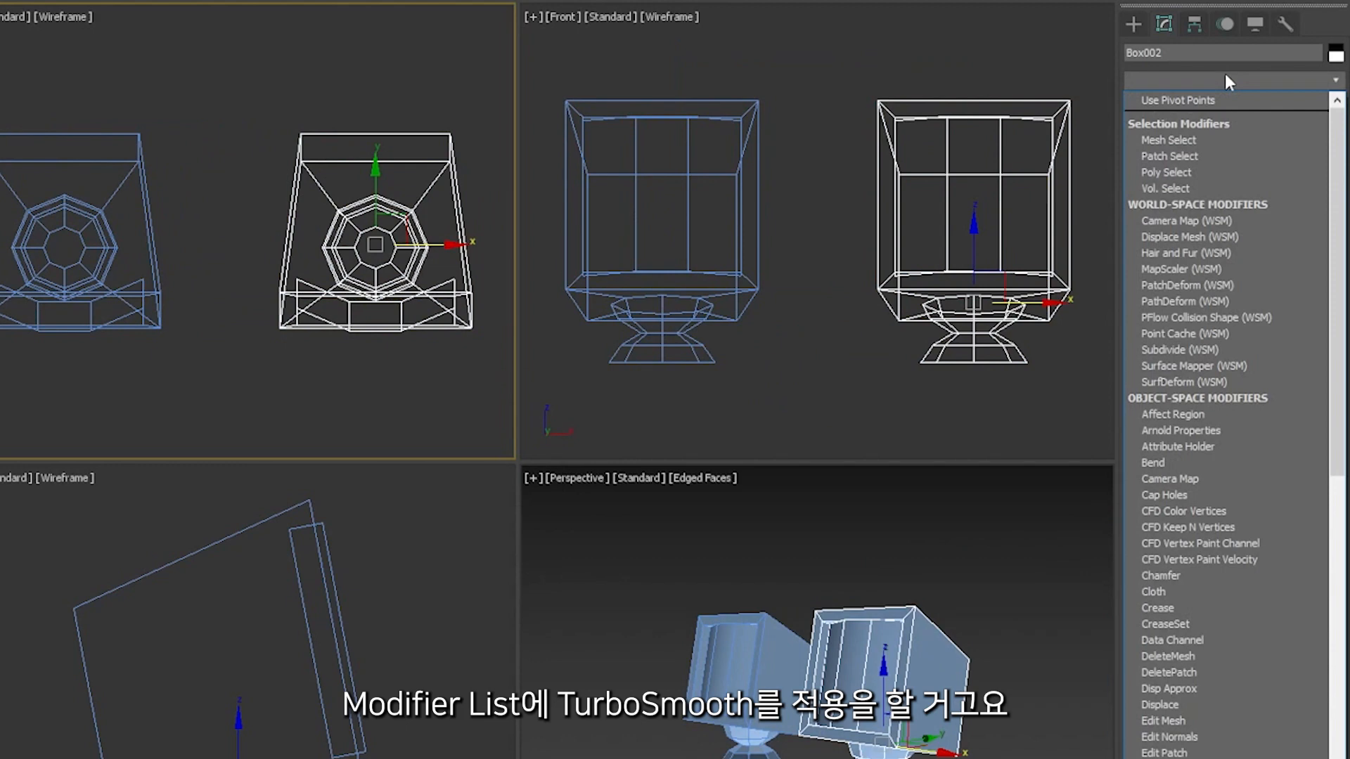
pyautogui.click(1227, 80)
pyautogui.click(1227, 80)
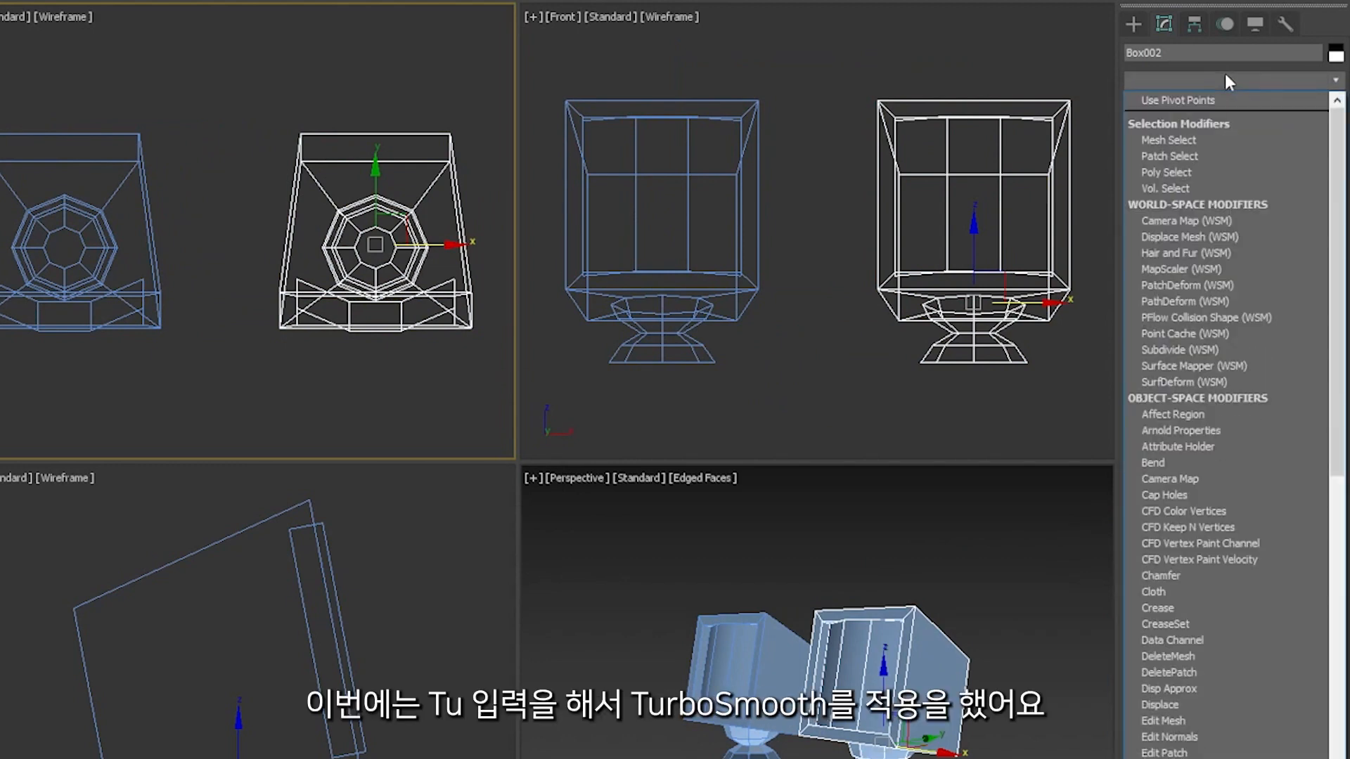
pyautogui.write('tu')
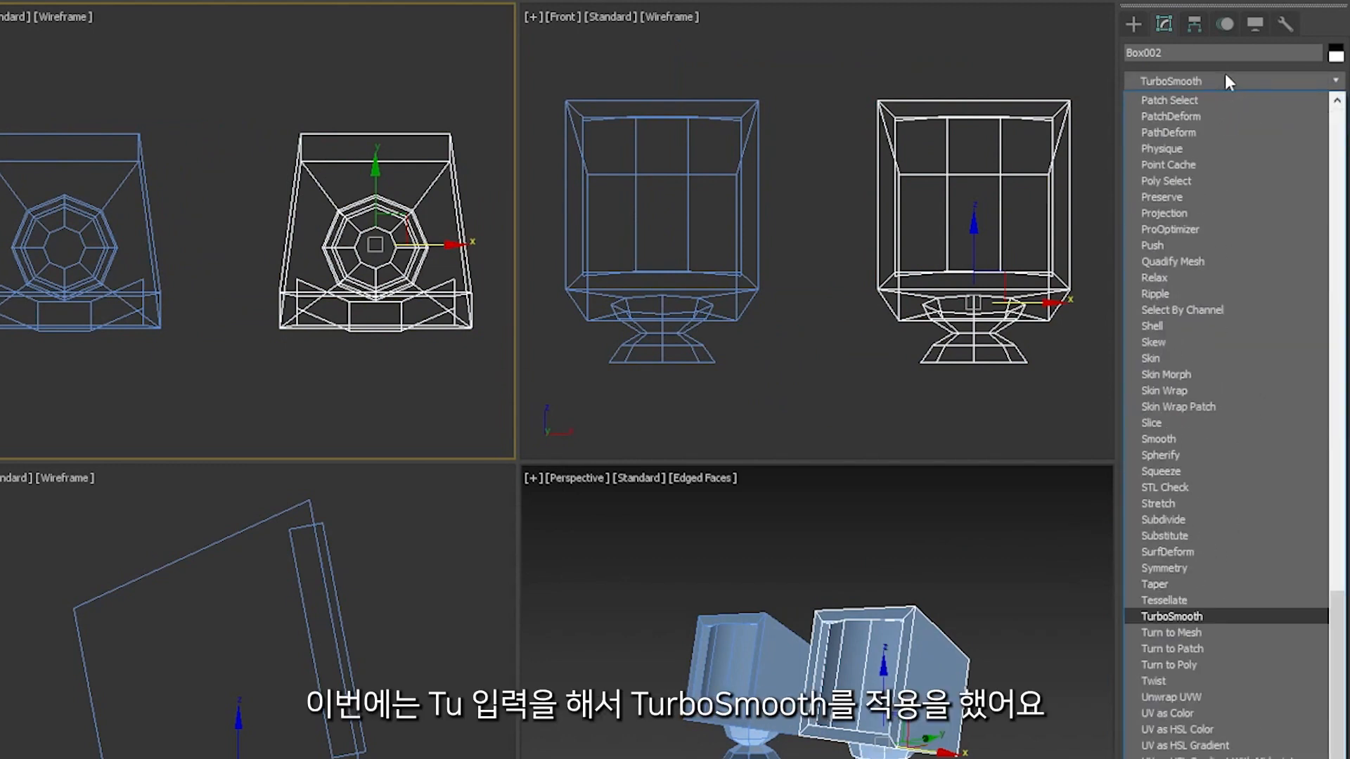
pyautogui.press('Return')
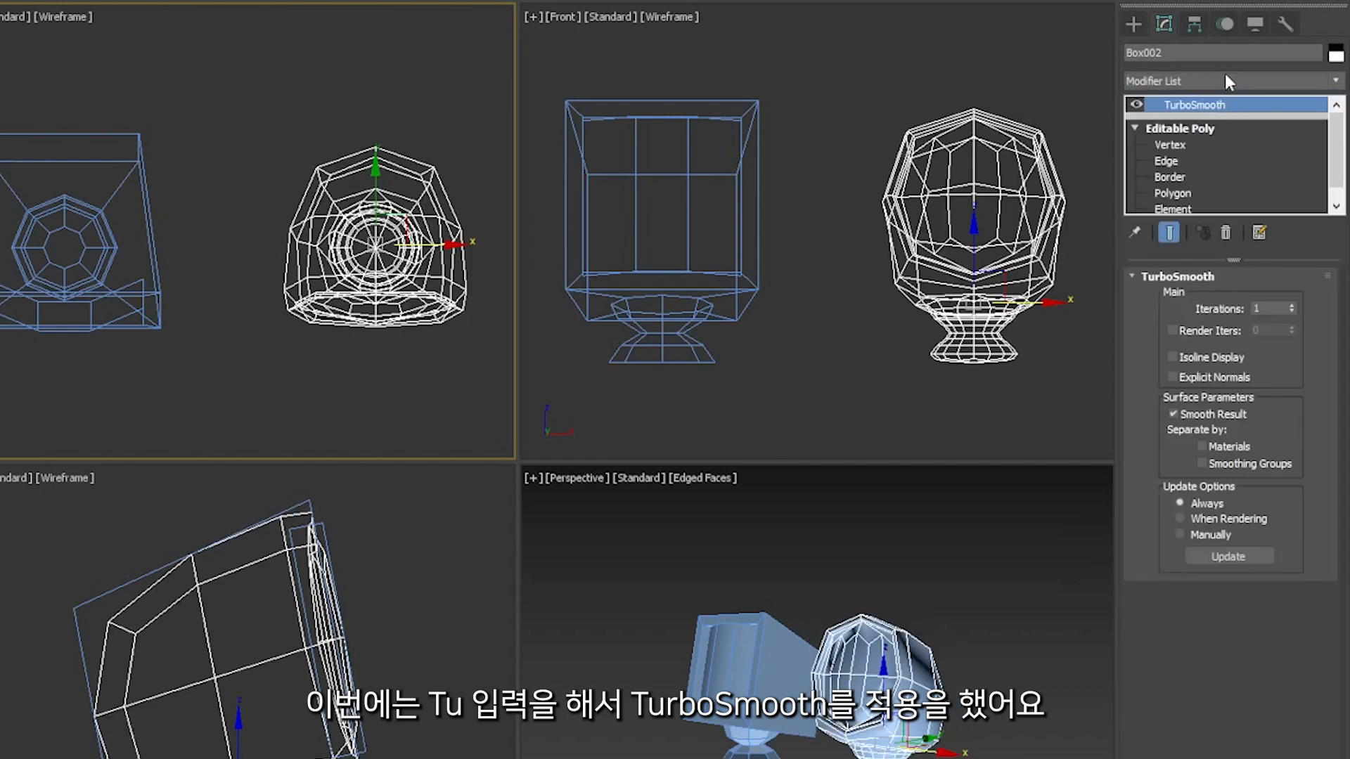
# Step: Set the copy's TurboSmooth iterations to 3 and separate its surface by Smoothing Groups
pyautogui.click(1292, 306)
pyautogui.click(1292, 306)
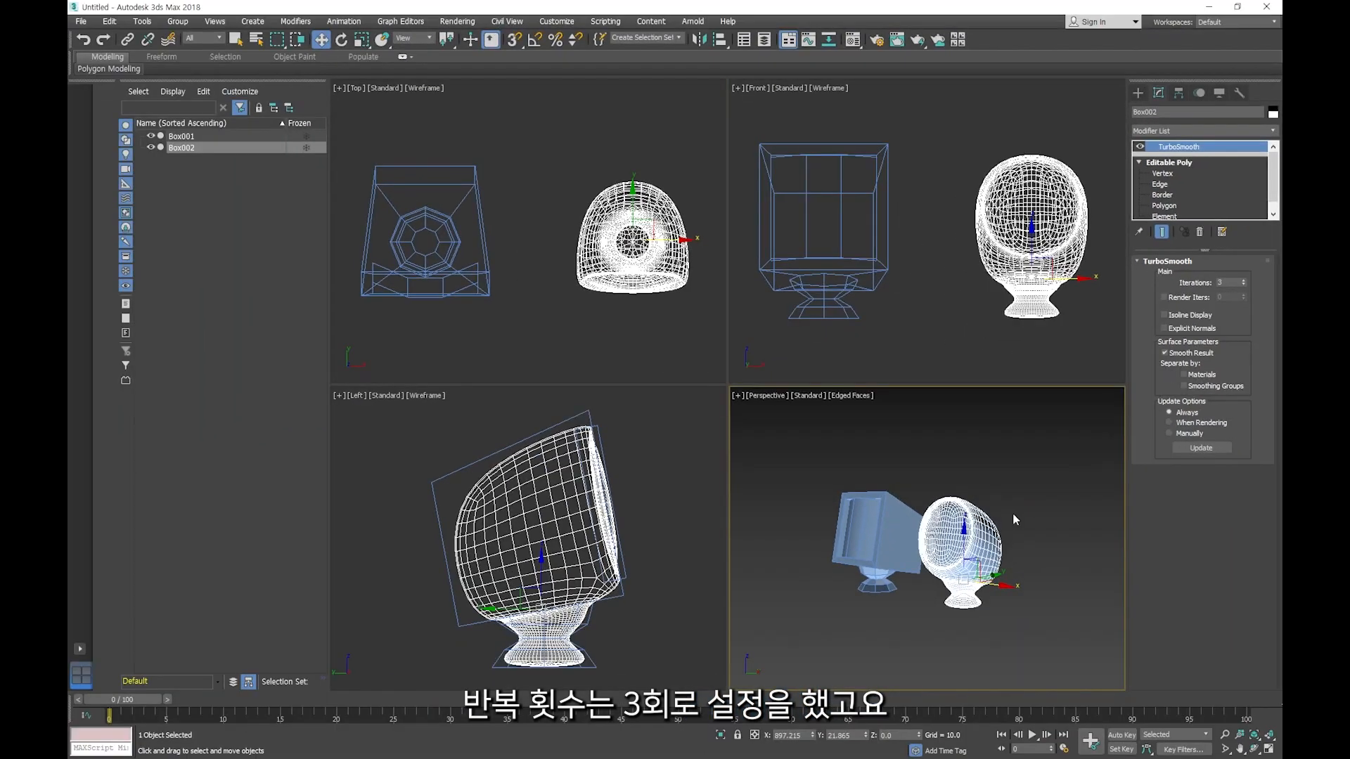
pyautogui.hotkey('alt', 'w')
pyautogui.keyDown('alt'); pyautogui.moveTo(852, 642); pyautogui.dragTo(729, 497, button='middle'); pyautogui.keyUp('alt')
pyautogui.keyDown('alt'); pyautogui.moveTo(868, 407); pyautogui.dragTo(759, 434, button='middle'); pyautogui.keyUp('alt')
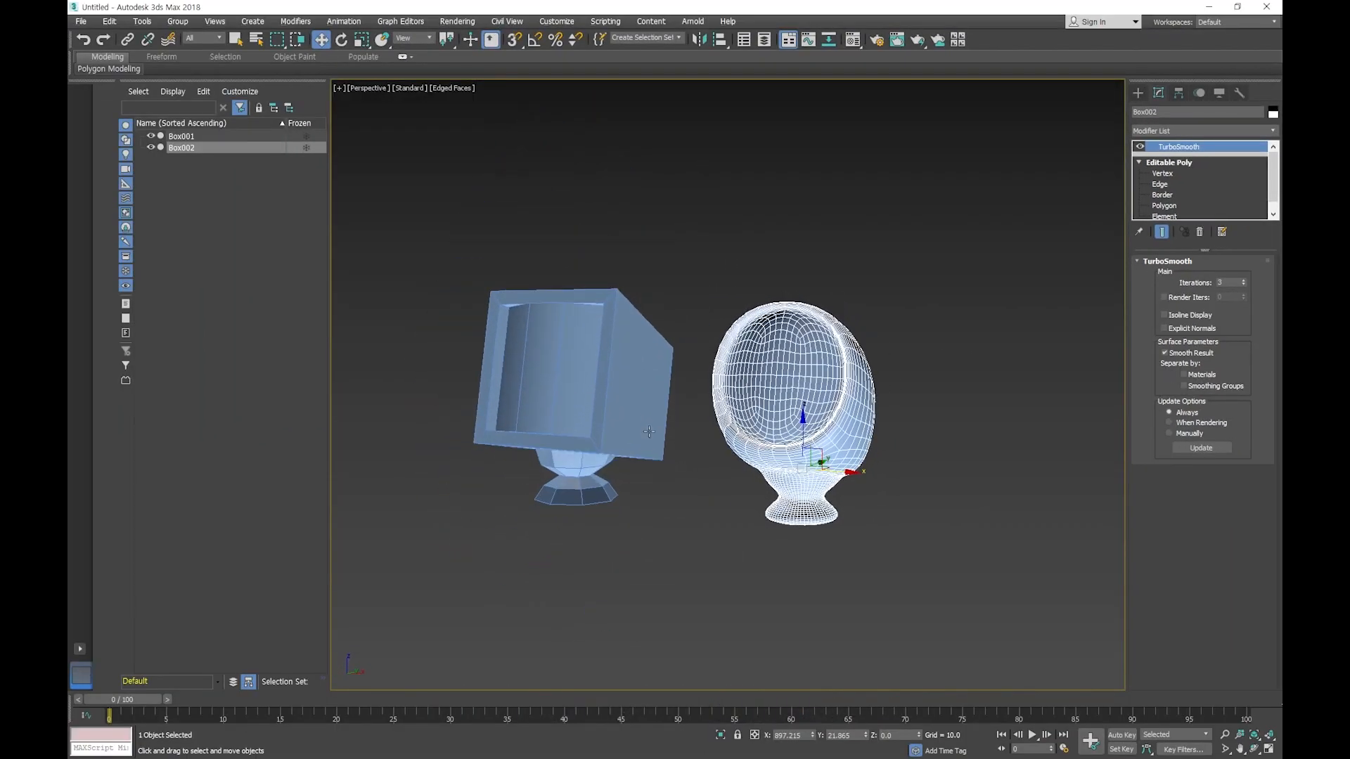
pyautogui.scroll(3, 649, 432)
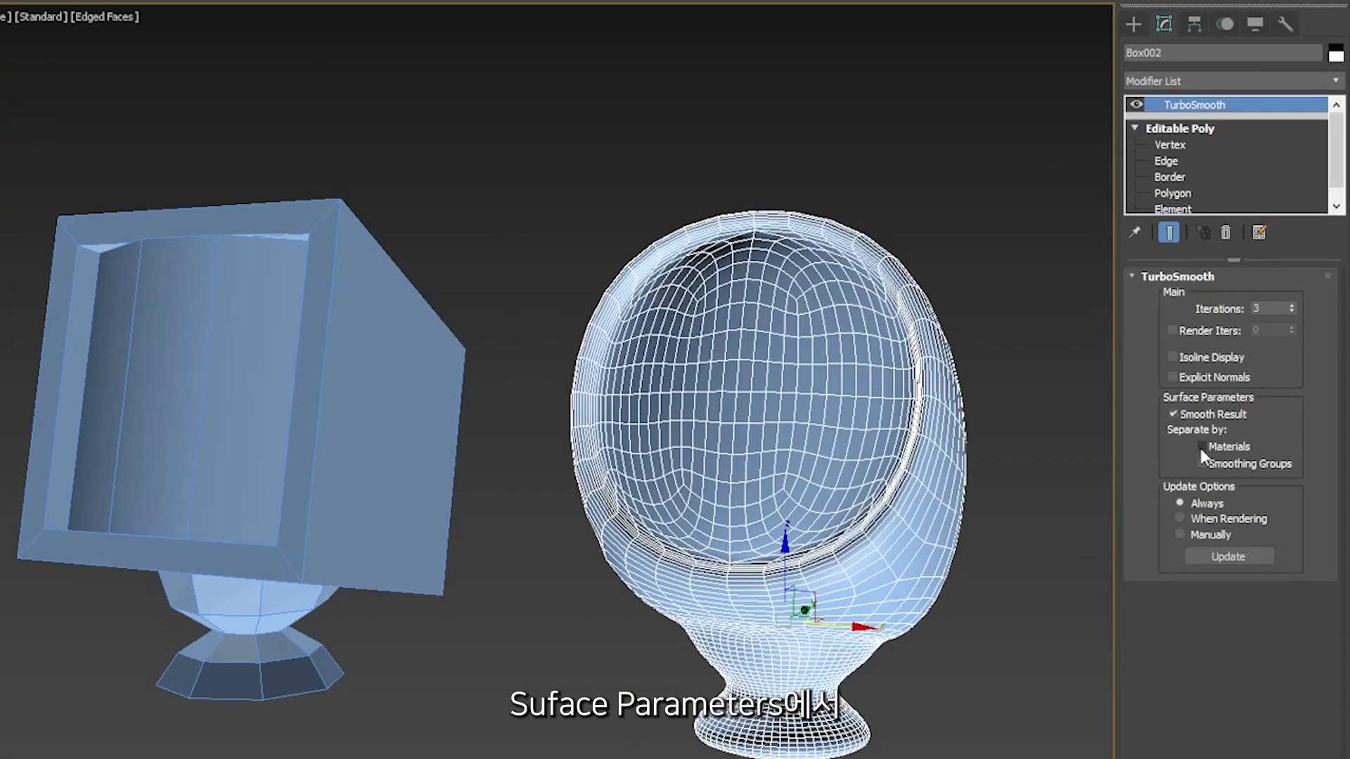
pyautogui.click(1202, 464)
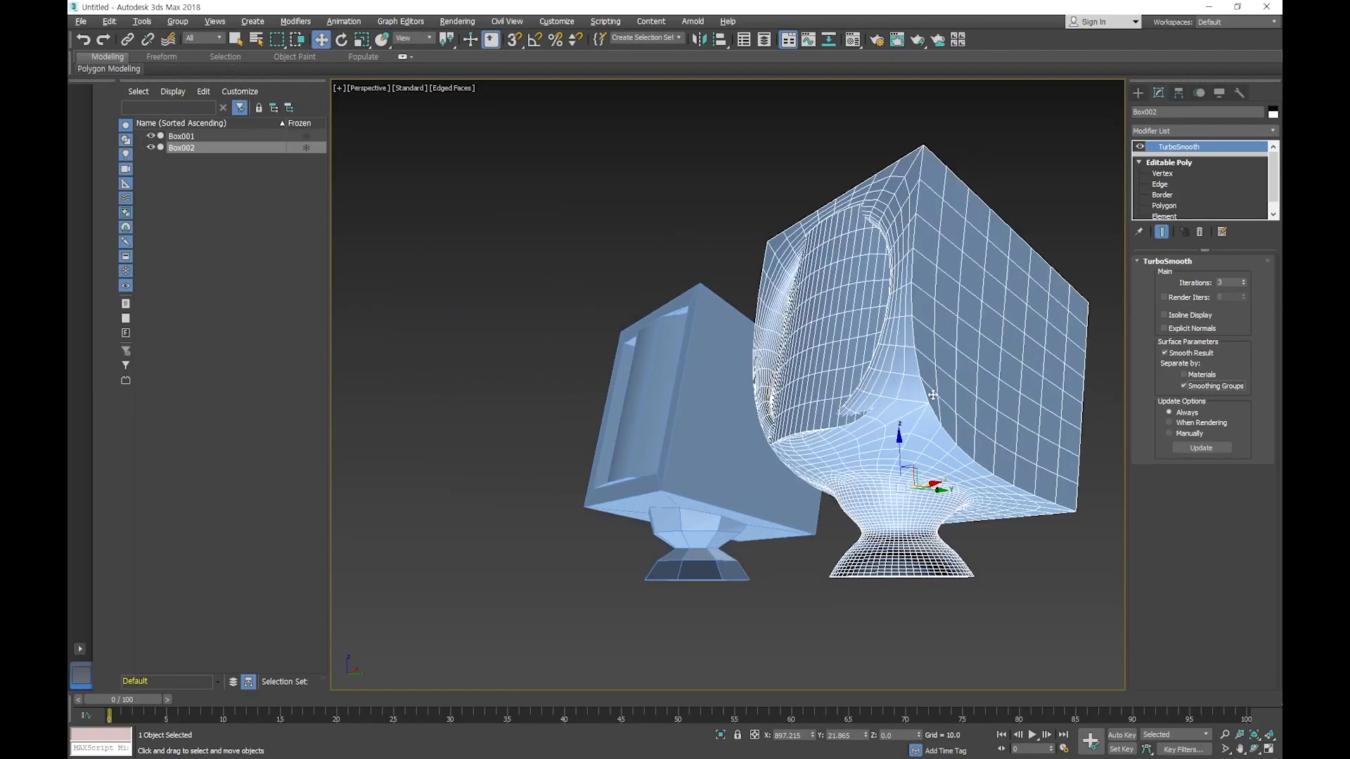
pyautogui.keyDown('alt'); pyautogui.moveTo(933, 396); pyautogui.dragTo(884, 408, button='middle'); pyautogui.keyUp('alt')
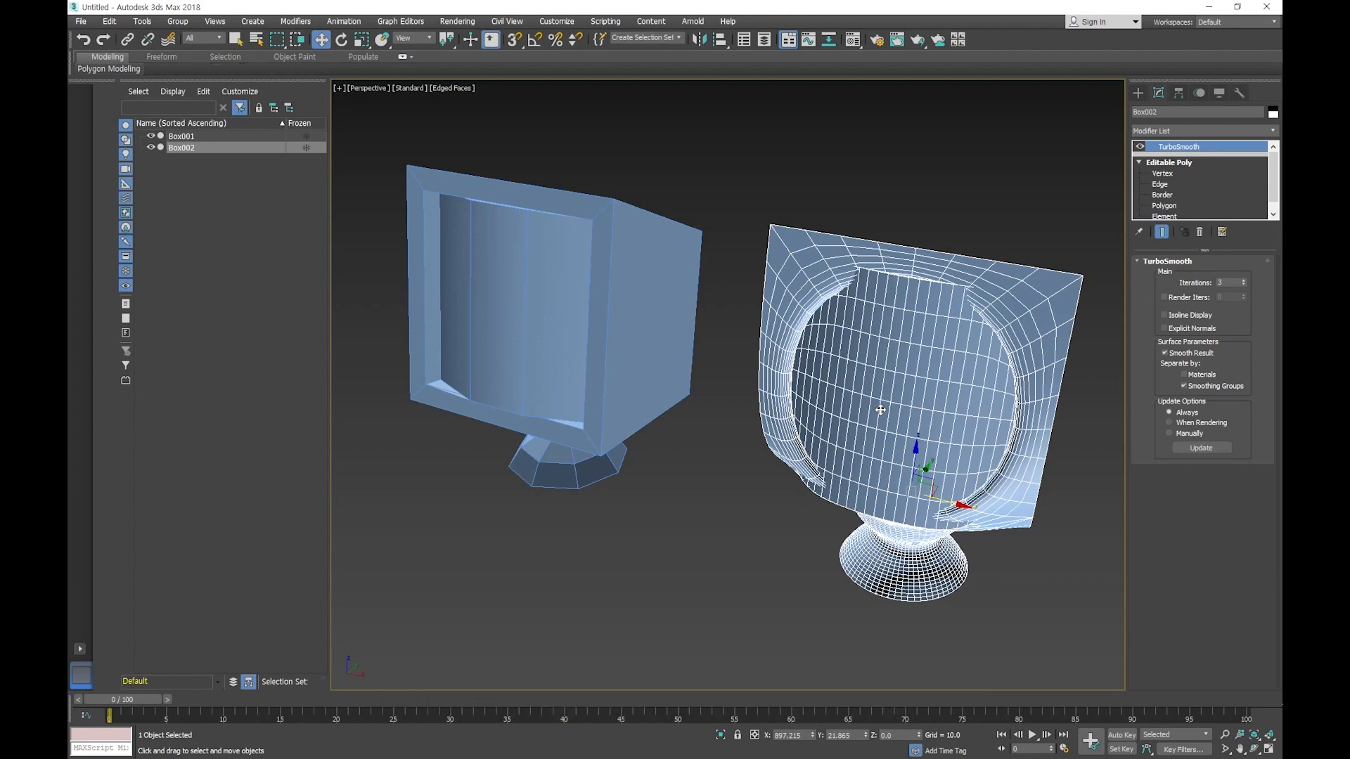
# Step: Select all polygons of the original monitor and clear all their smoothing groups
pyautogui.click(634, 308)
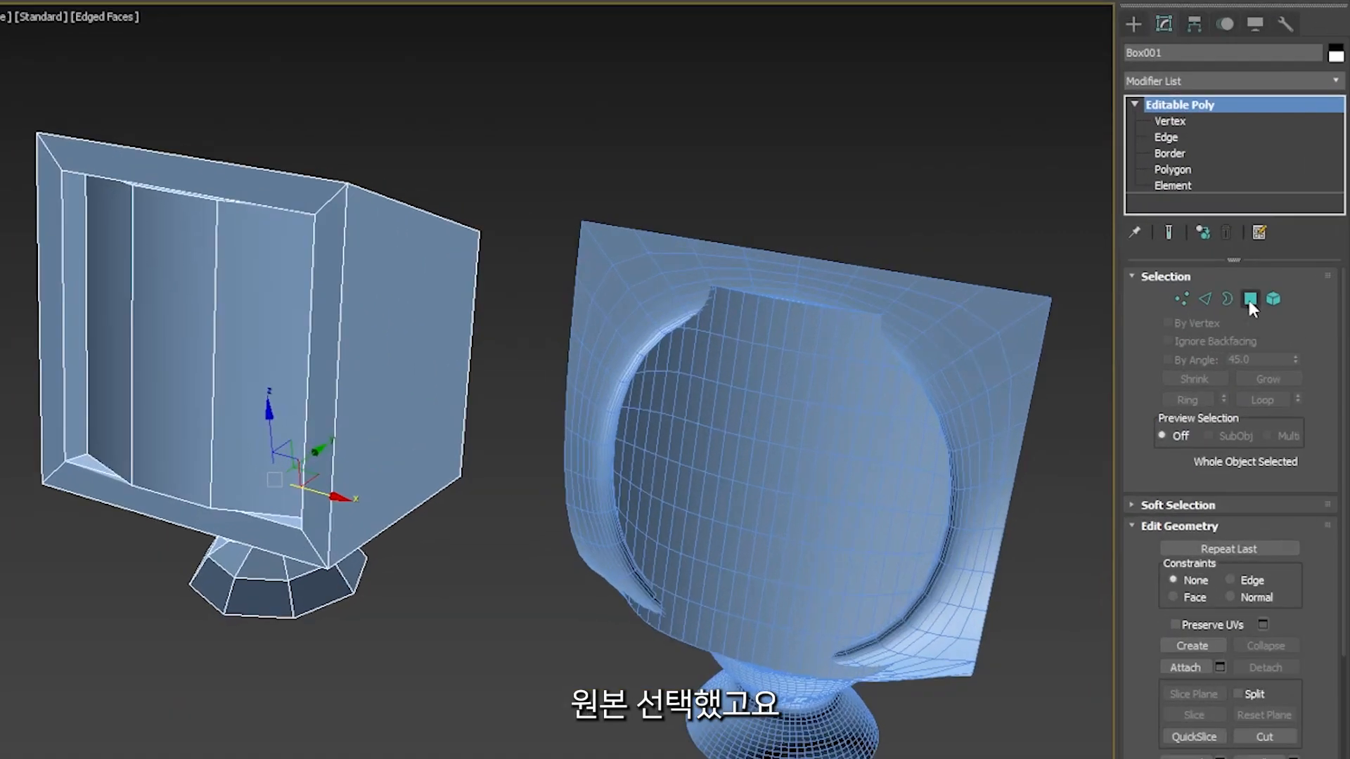
pyautogui.click(1216, 275)
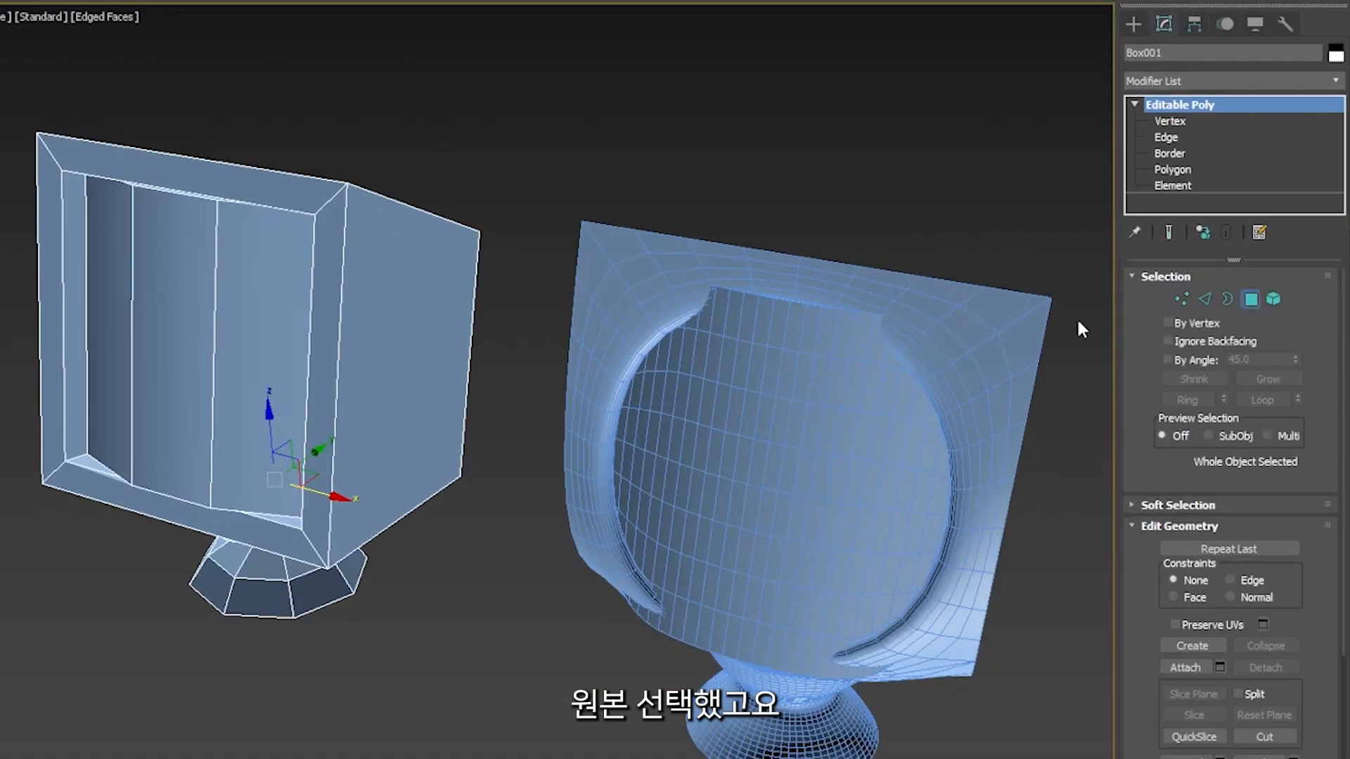
pyautogui.scroll(-3, 533, 492)
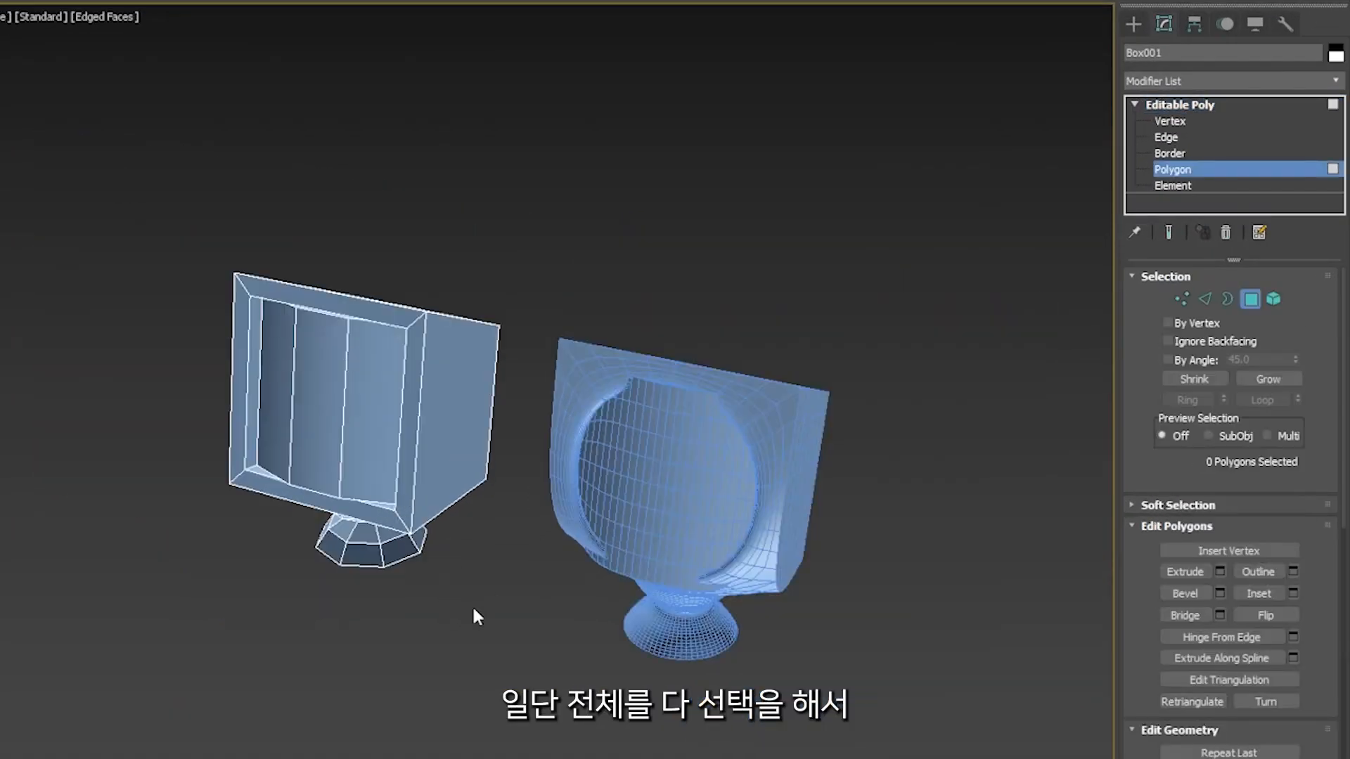
pyautogui.hotkey('ctrl', 'a')
pyautogui.scroll(2, 429, 535)
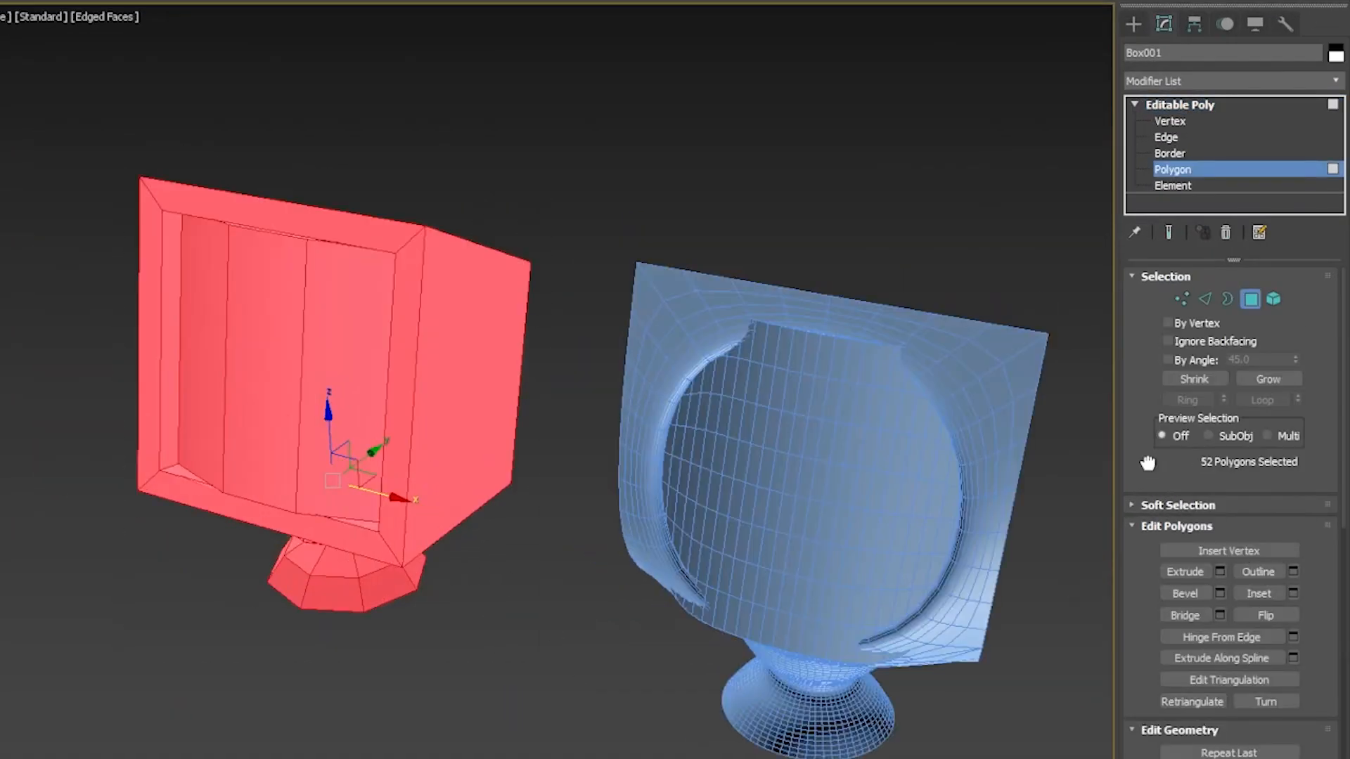
pyautogui.scroll(-15, 1195, 562)
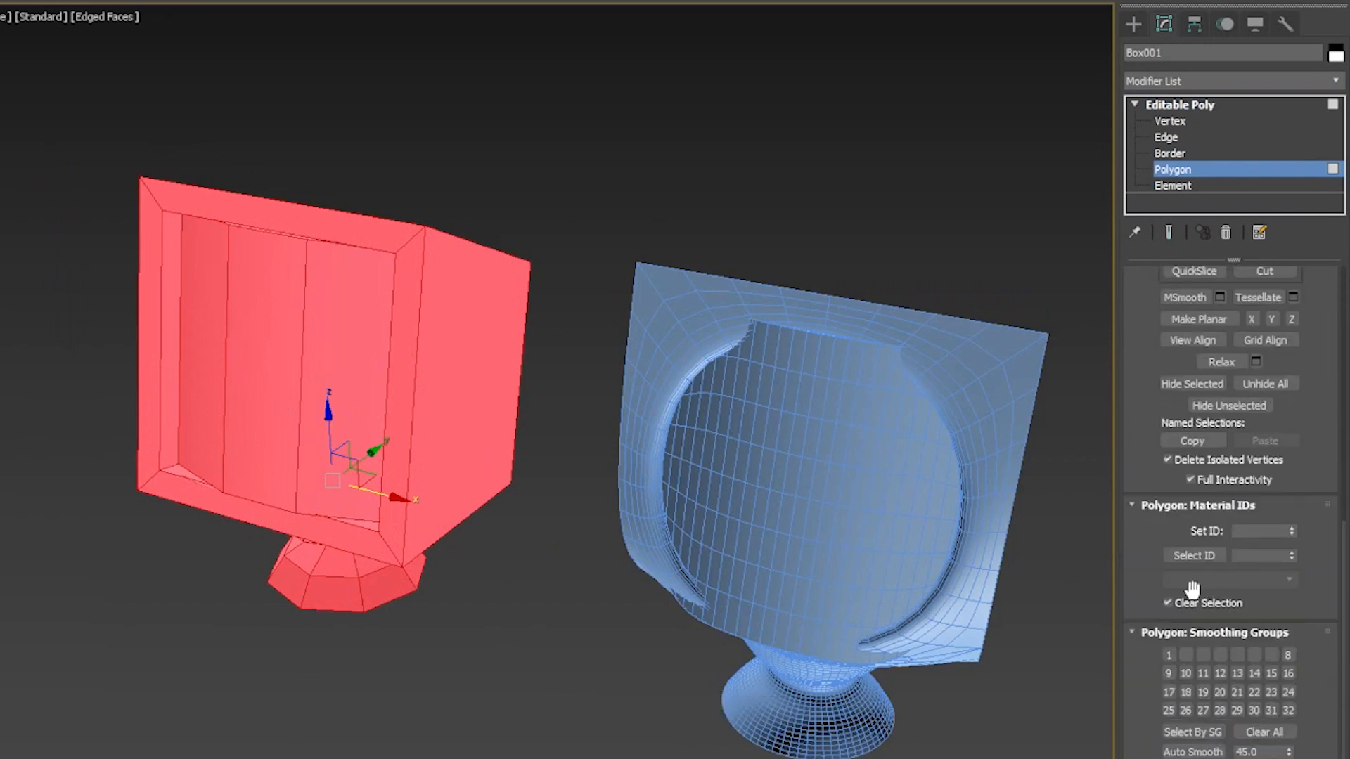
pyautogui.scroll(-3, 1139, 532)
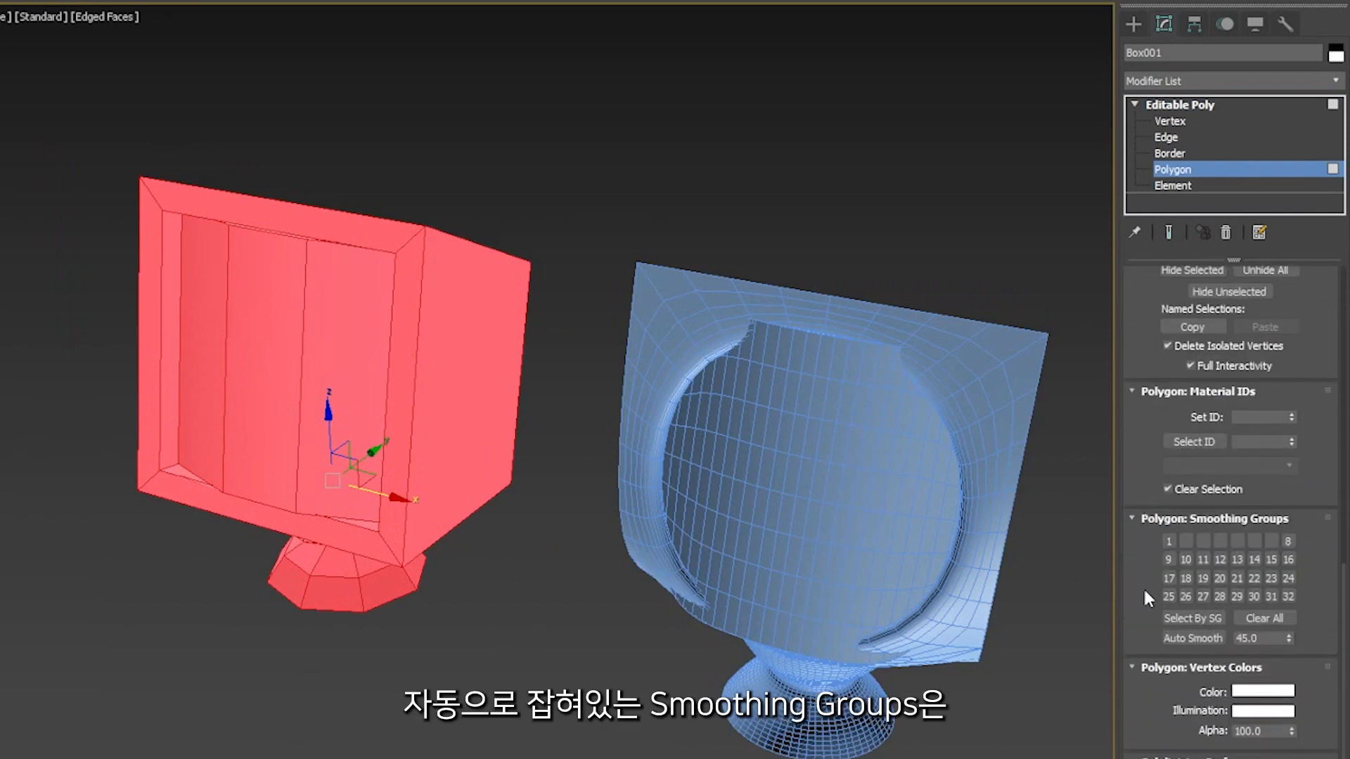
pyautogui.click(1264, 619)
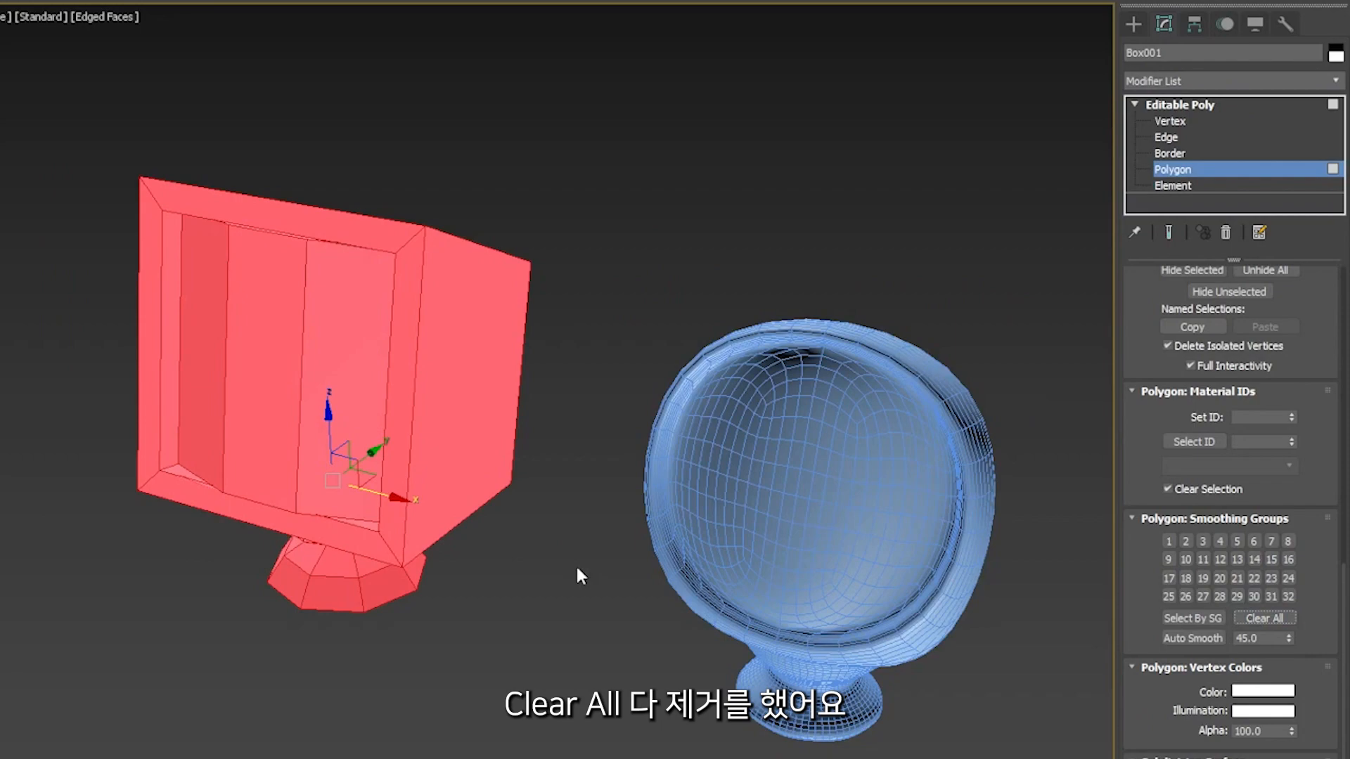
# Step: Assign smoothing group 1 to the three recessed screen polygons on the original's front
pyautogui.click(504, 600)
pyautogui.click(344, 422)
pyautogui.keyDown('ctrl'); pyautogui.click(246, 392); pyautogui.keyUp('ctrl')
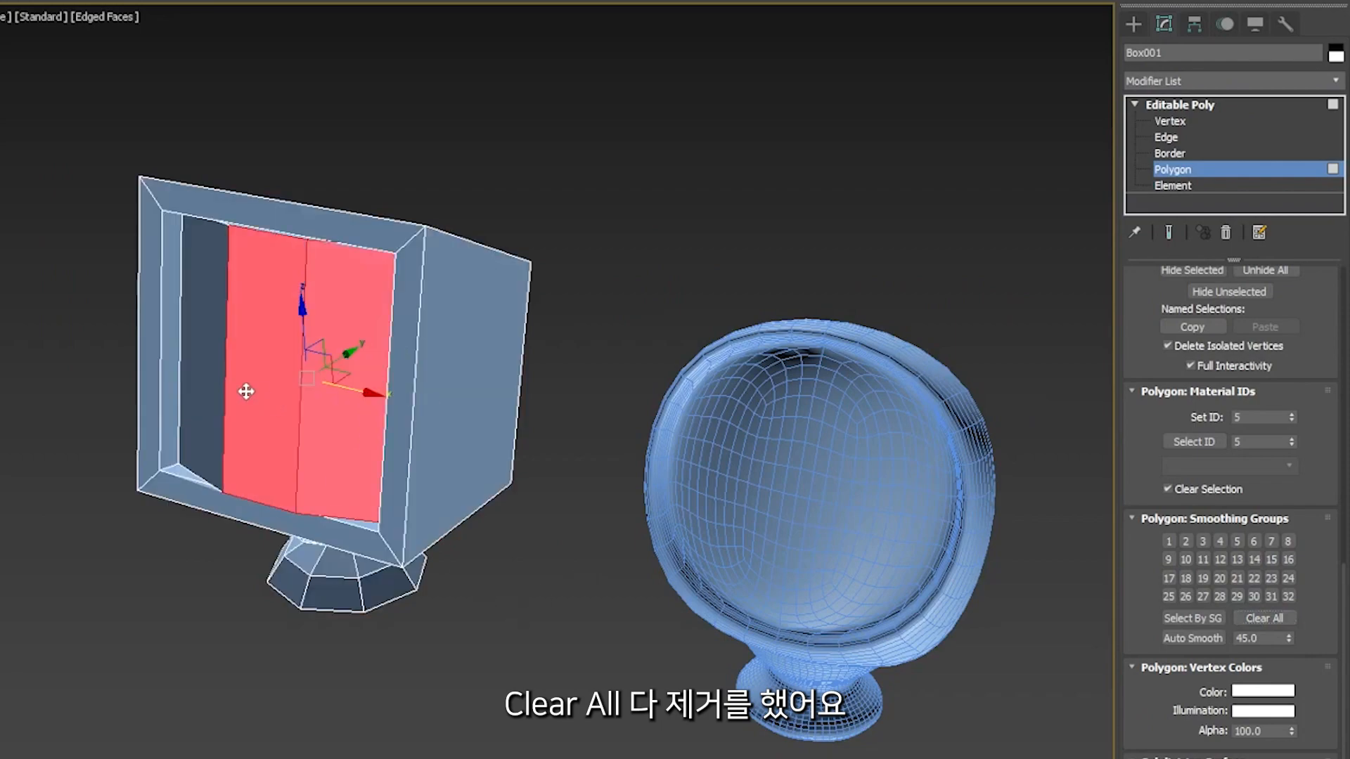
pyautogui.keyDown('ctrl'); pyautogui.click(207, 372); pyautogui.keyUp('ctrl')
pyautogui.keyDown('alt'); pyautogui.moveTo(286, 445); pyautogui.dragTo(336, 420, button='middle'); pyautogui.keyUp('alt')
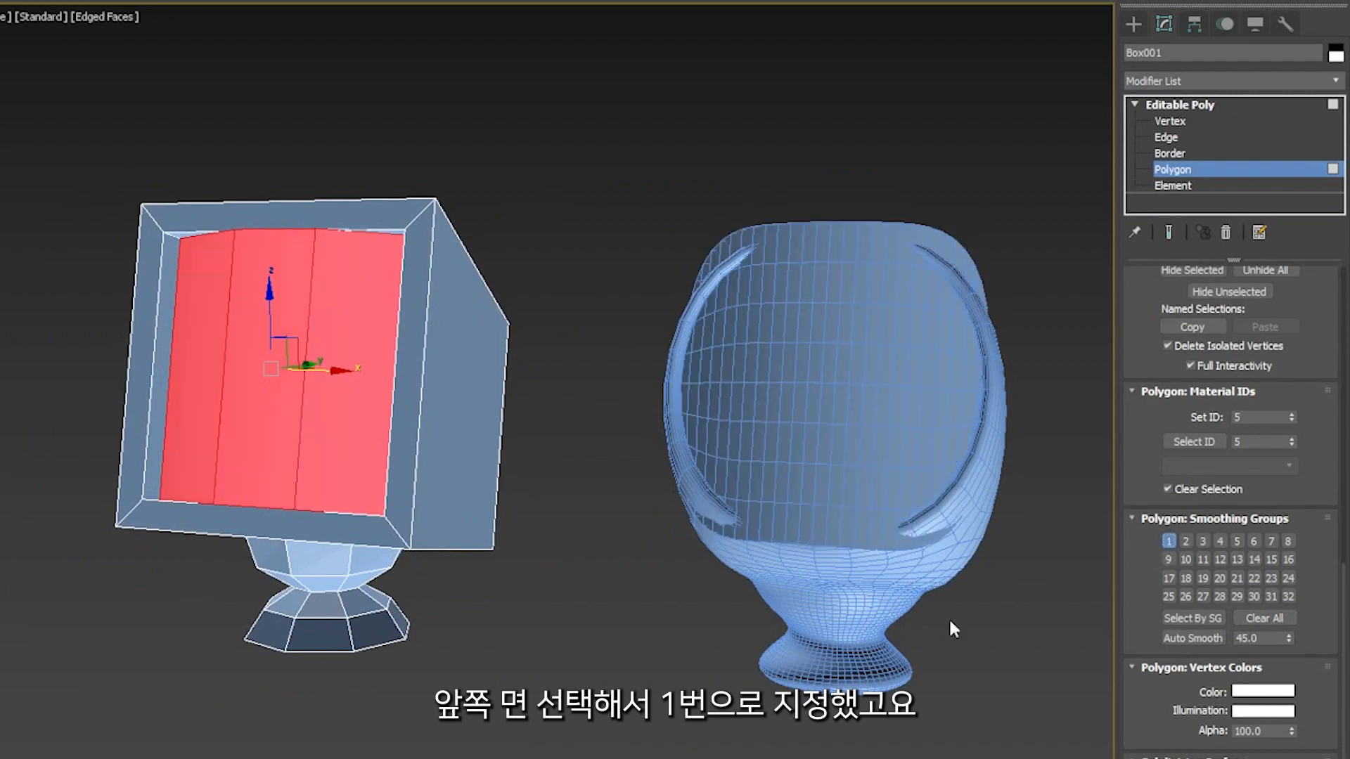
# Step: Assign smoothing group 2 to the outer and inner polygons on both vertical sides of the screen frame
pyautogui.scroll(4, 466, 476)
pyautogui.click(424, 452)
pyautogui.keyDown('alt'); pyautogui.moveTo(424, 452); pyautogui.dragTo(552, 486, button='middle'); pyautogui.keyUp('alt')
pyautogui.keyDown('ctrl'); pyautogui.click(418, 459); pyautogui.keyUp('ctrl')
pyautogui.keyDown('alt'); pyautogui.moveTo(418, 459); pyautogui.dragTo(421, 491, button='middle'); pyautogui.keyUp('alt')
pyautogui.moveTo(420, 491); pyautogui.dragTo(420, 438, button='middle')
pyautogui.keyDown('ctrl'); pyautogui.click(431, 408); pyautogui.keyUp('ctrl')
pyautogui.keyDown('ctrl'); pyautogui.click(448, 420); pyautogui.keyUp('ctrl')
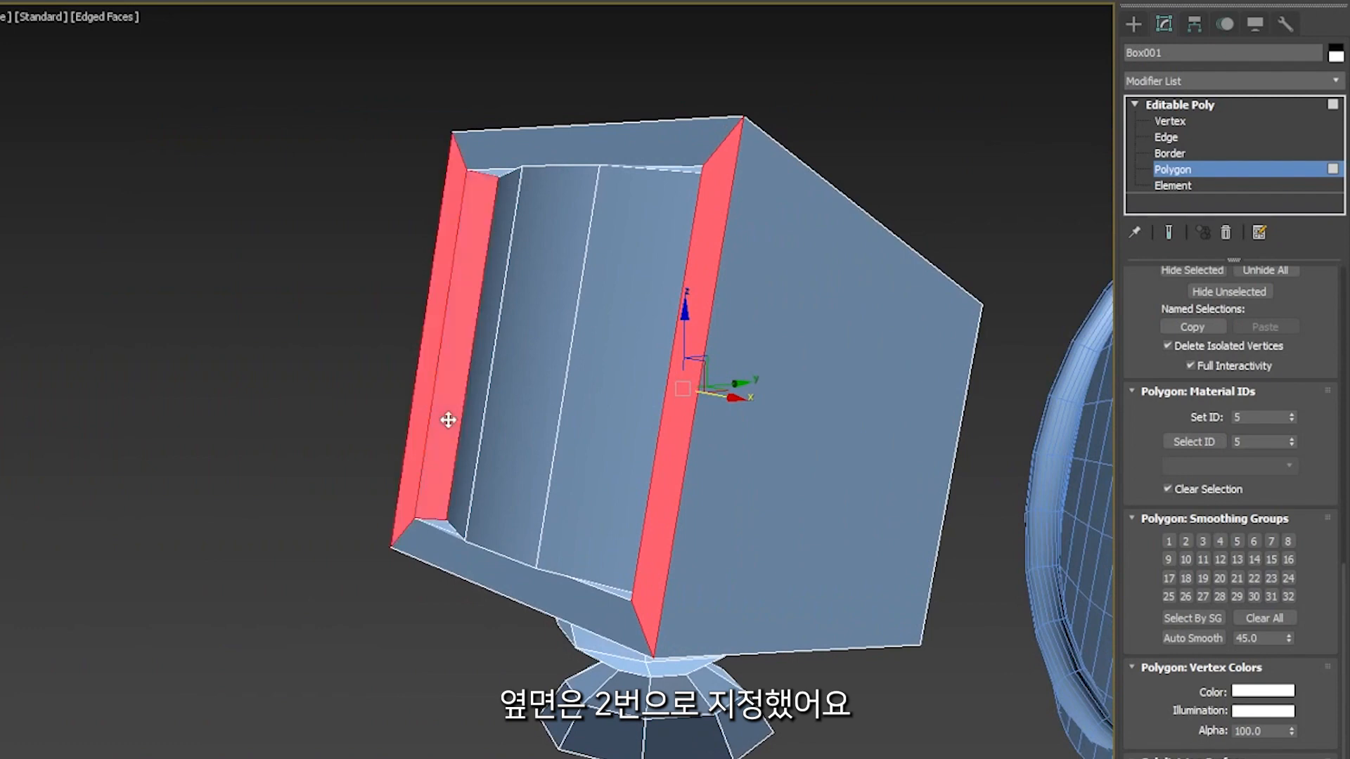
pyautogui.click(1186, 543)
pyautogui.keyDown('alt'); pyautogui.moveTo(1083, 549); pyautogui.dragTo(467, 456, button='middle'); pyautogui.keyUp('alt')
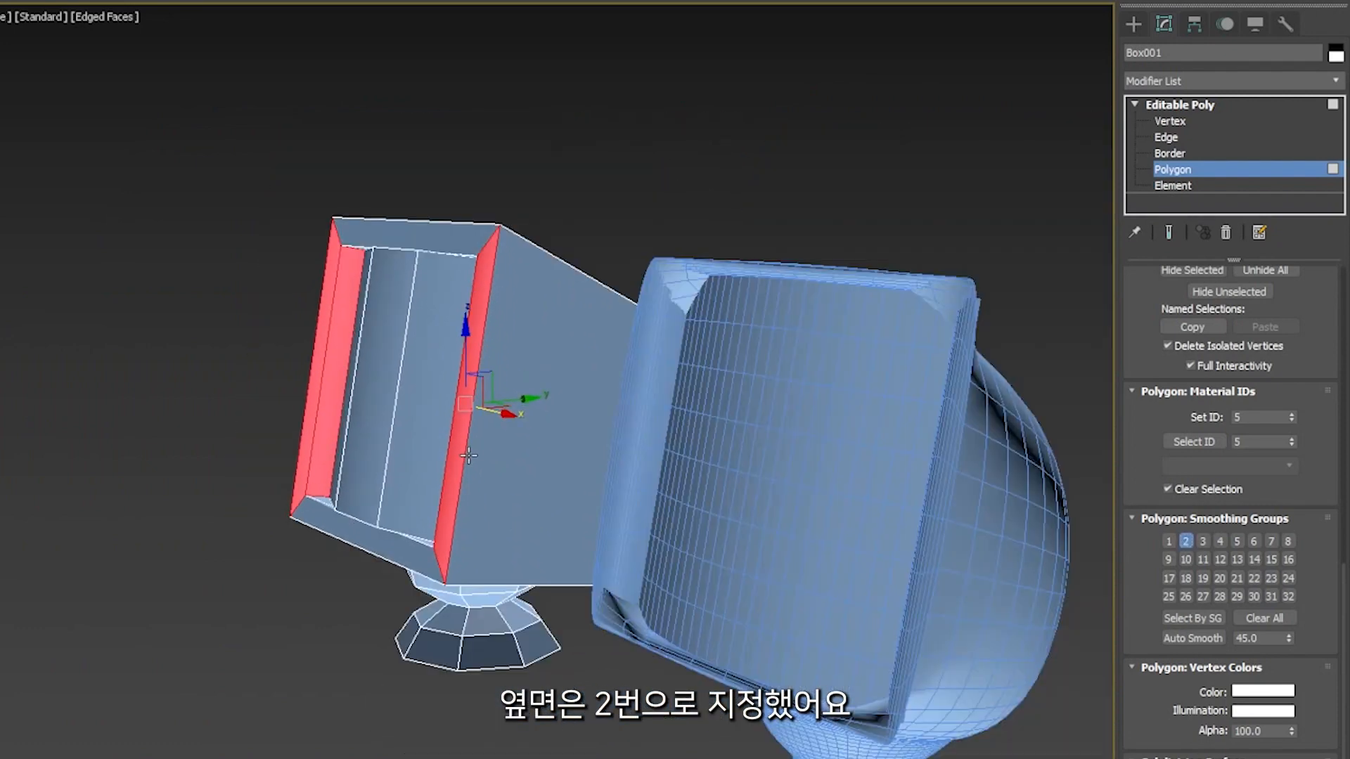
# Step: Assign smoothing group 3 to the outer and inner polygons along the upper and lower edges of the screen frame
pyautogui.click(428, 232)
pyautogui.keyDown('alt'); pyautogui.moveTo(428, 232); pyautogui.dragTo(472, 493, button='middle'); pyautogui.keyUp('alt')
pyautogui.keyDown('ctrl'); pyautogui.click(473, 492); pyautogui.keyUp('ctrl')
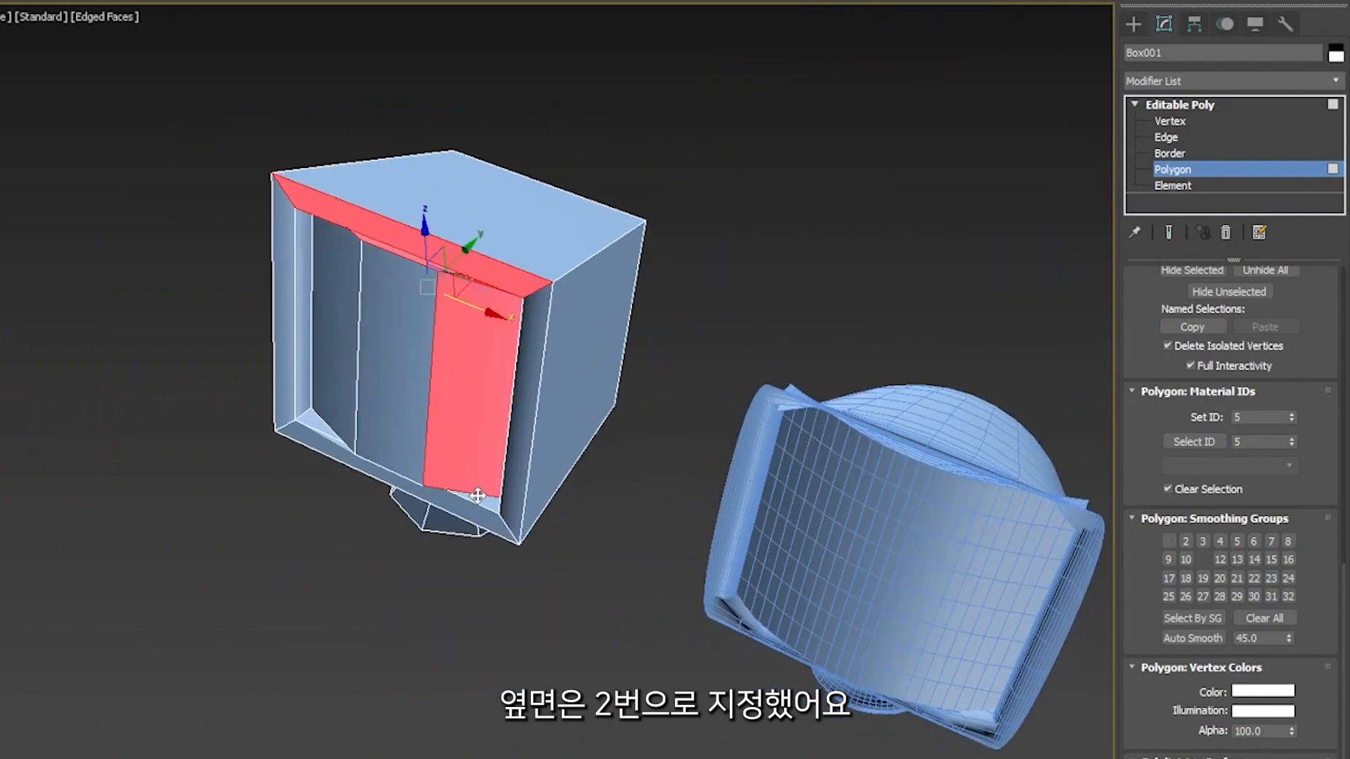
pyautogui.hotkey('ctrl', 'z')
pyautogui.keyDown('ctrl'); pyautogui.click(476, 503); pyautogui.keyUp('ctrl')
pyautogui.keyDown('ctrl'); pyautogui.click(478, 514); pyautogui.keyUp('ctrl')
pyautogui.keyDown('alt'); pyautogui.moveTo(477, 514); pyautogui.dragTo(492, 436, button='middle'); pyautogui.keyUp('alt')
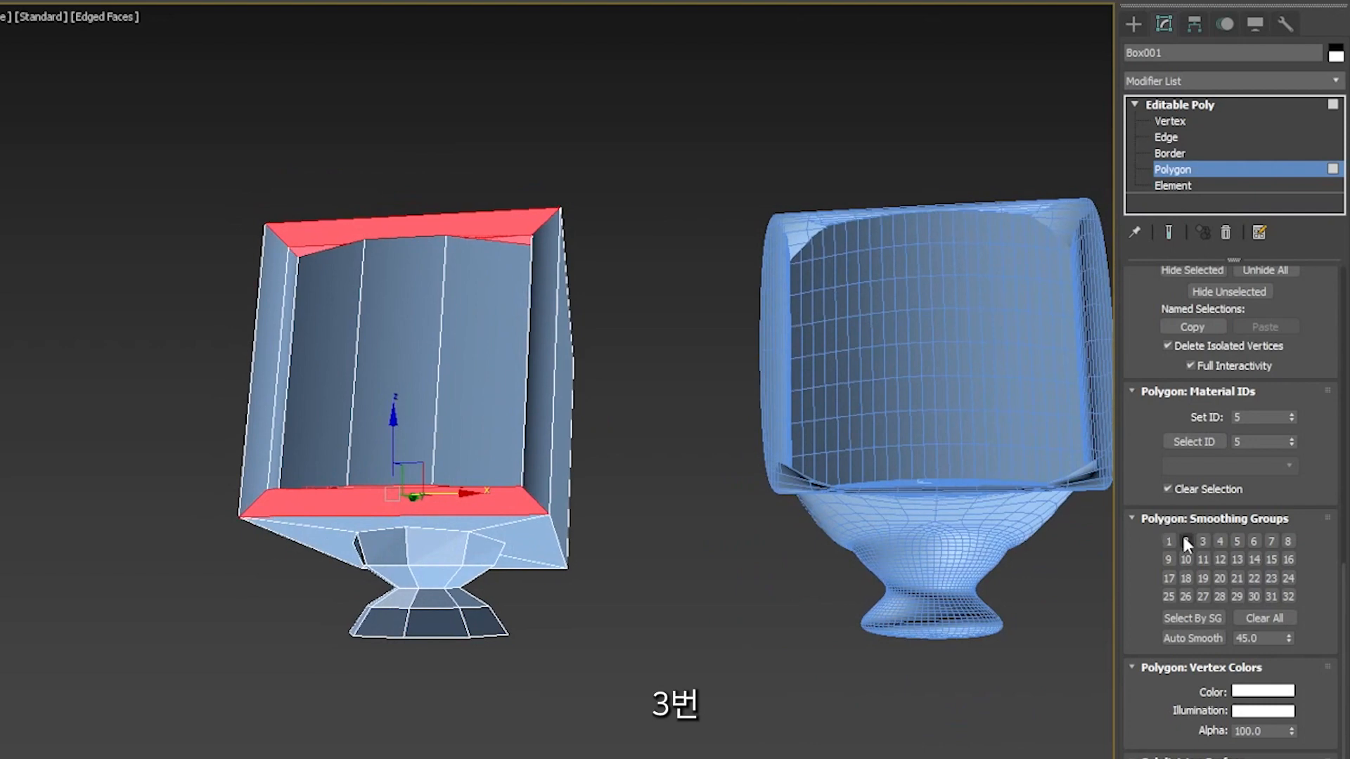
pyautogui.click(1202, 541)
pyautogui.keyDown('alt'); pyautogui.moveTo(640, 440); pyautogui.dragTo(753, 470, button='middle'); pyautogui.keyUp('alt')
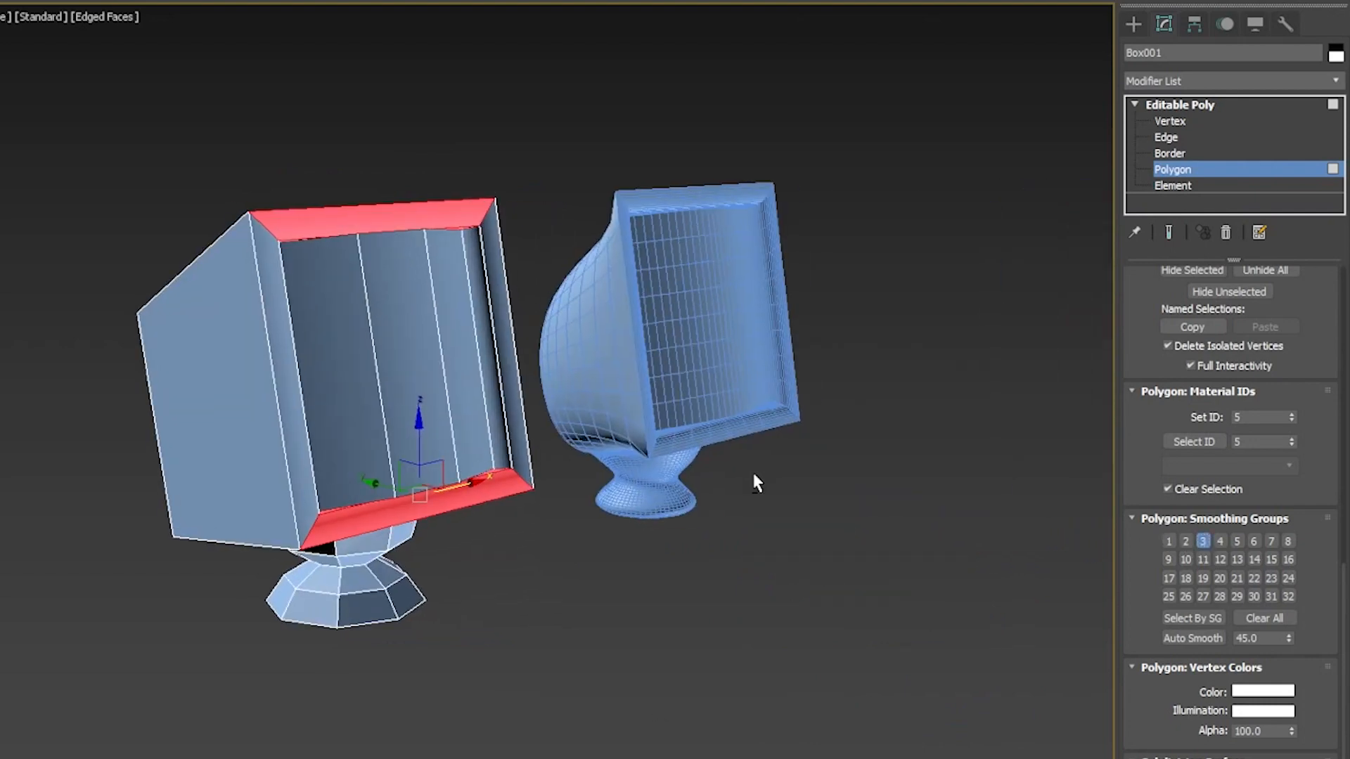
# Step: Assign smoothing group 4 to the top and back polygons of the original's body
pyautogui.keyDown('alt'); pyautogui.moveTo(405, 424); pyautogui.dragTo(506, 468, button='middle'); pyautogui.keyUp('alt')
pyautogui.click(499, 394)
pyautogui.keyDown('ctrl'); pyautogui.click(413, 524); pyautogui.keyUp('ctrl')
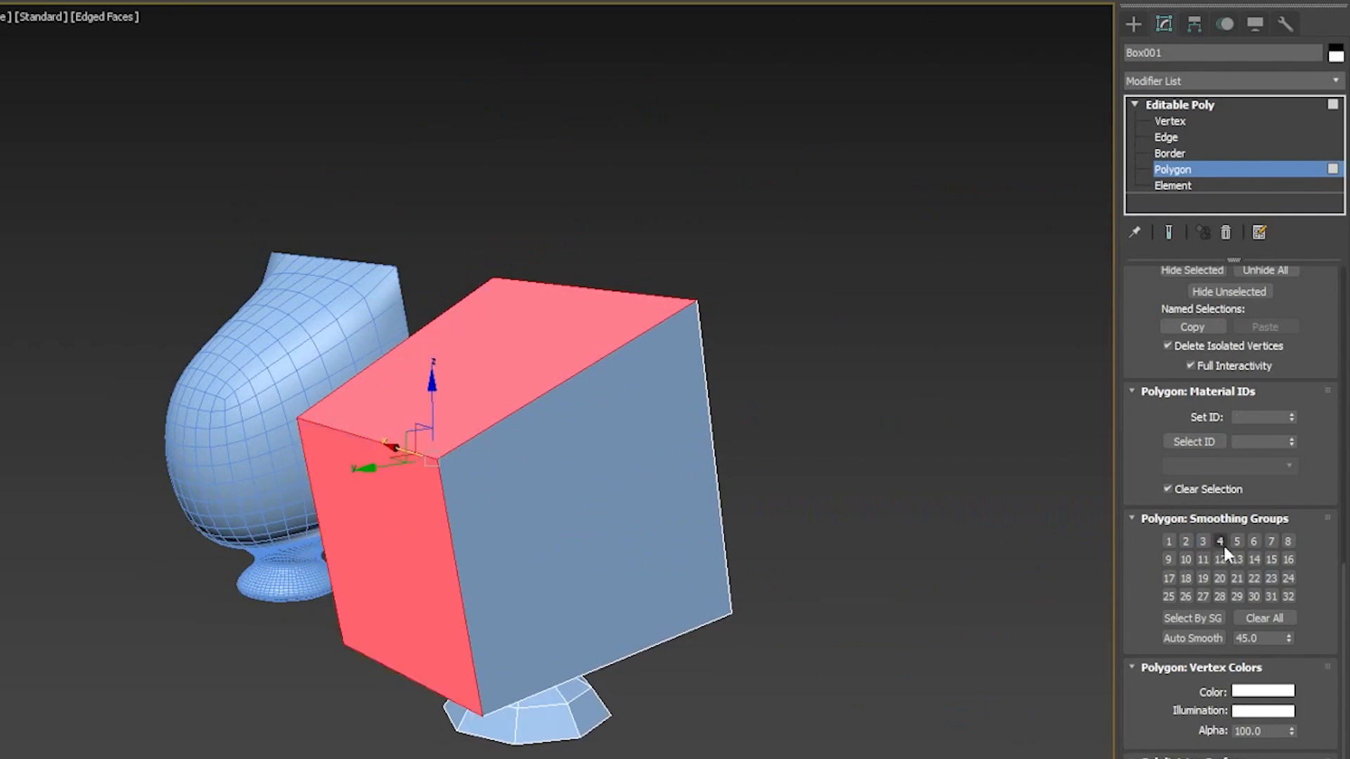
# Step: Assign smoothing group 5 to the two large side polygons of the original's body
pyautogui.keyDown('alt'); pyautogui.moveTo(905, 593); pyautogui.dragTo(546, 545, button='middle'); pyautogui.keyUp('alt')
pyautogui.click(624, 509)
pyautogui.keyDown('ctrl'); pyautogui.click(747, 570); pyautogui.keyUp('ctrl')
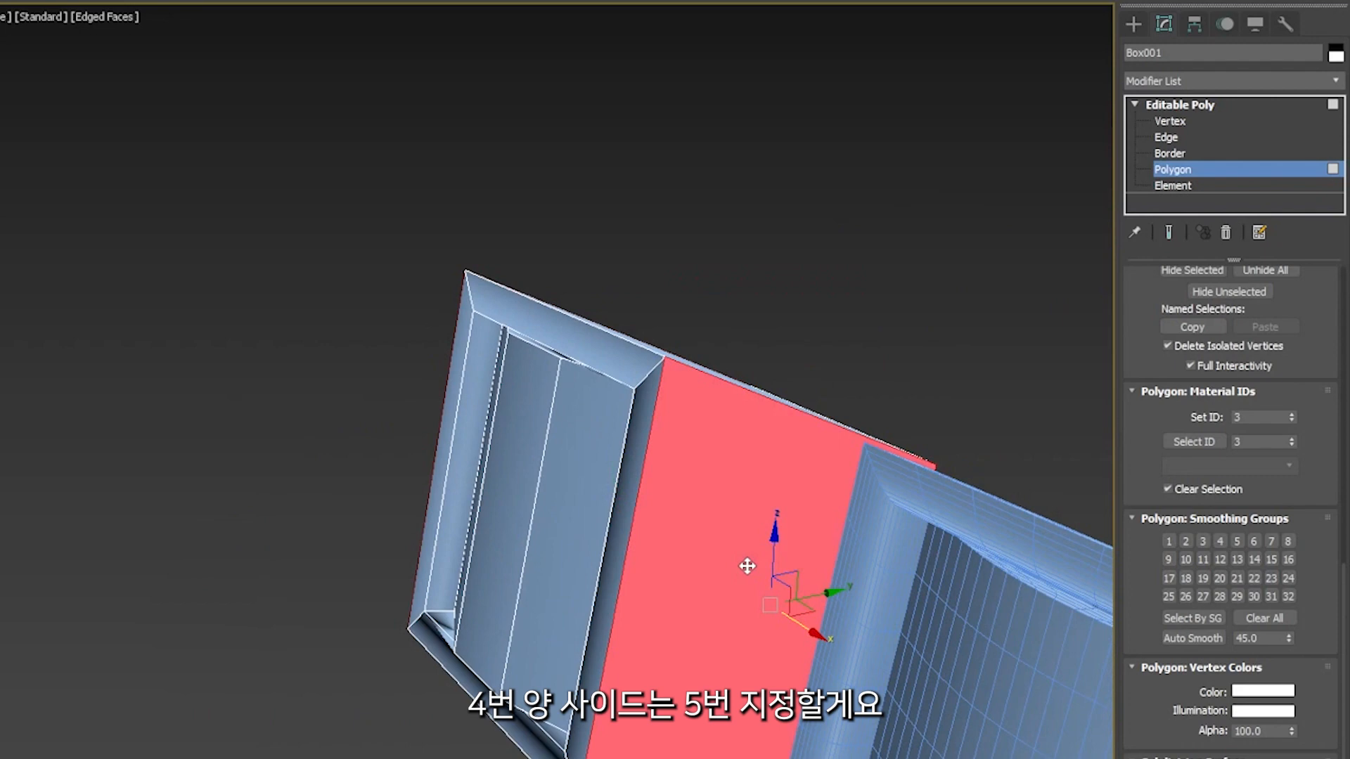
pyautogui.click(1237, 540)
pyautogui.keyDown('alt'); pyautogui.moveTo(844, 569); pyautogui.dragTo(646, 579, button='middle'); pyautogui.keyUp('alt')
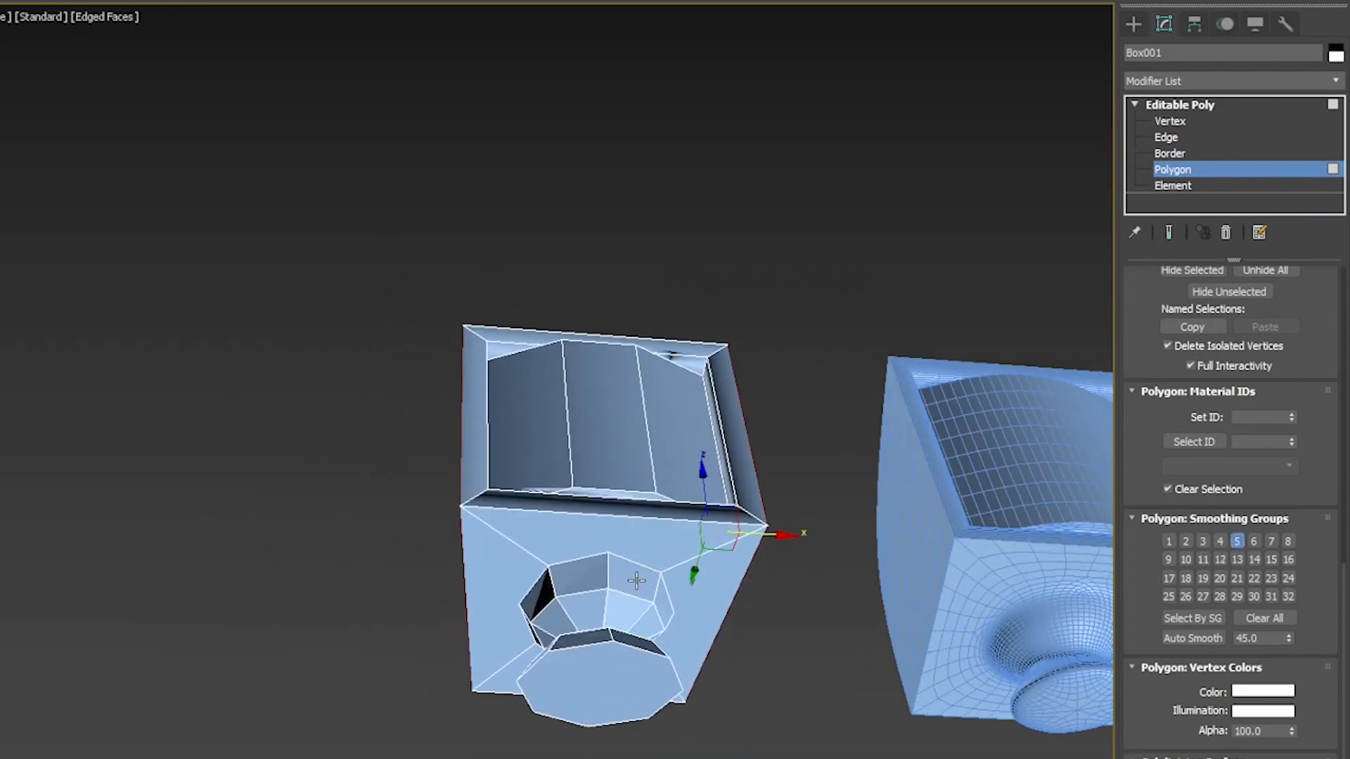
# Step: Assign smoothing group 1 to the four underside polygons of the body around the pedestal
pyautogui.click(569, 539)
pyautogui.keyDown('ctrl'); pyautogui.click(499, 574); pyautogui.keyUp('ctrl')
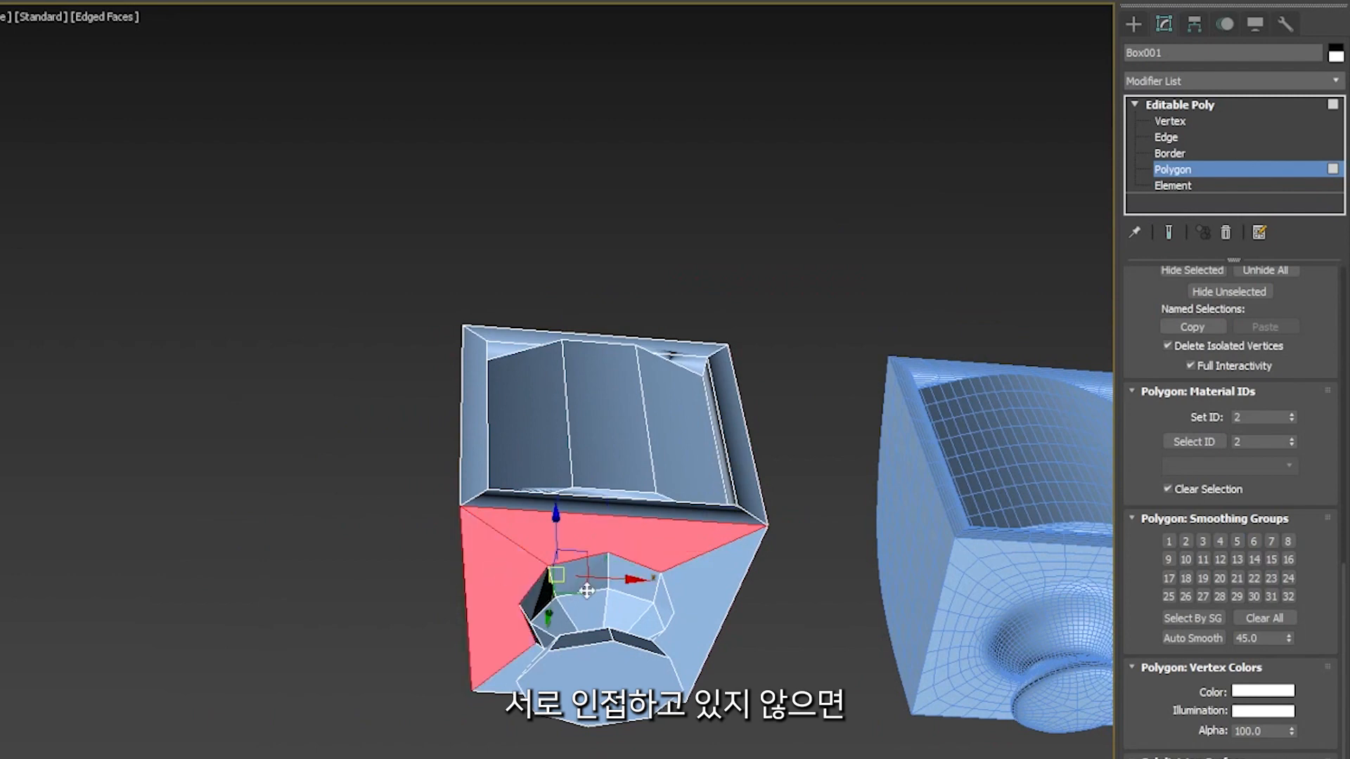
pyautogui.keyDown('ctrl'); pyautogui.click(682, 598); pyautogui.keyUp('ctrl')
pyautogui.keyDown('alt'); pyautogui.moveTo(565, 631); pyautogui.dragTo(437, 655, button='middle'); pyautogui.keyUp('alt')
pyautogui.keyDown('ctrl'); pyautogui.click(484, 637); pyautogui.keyUp('ctrl')
pyautogui.click(1169, 547)
# Step: Assign smoothing group 2 to the polygons of the pedestal's upper half, between the body and the narrow waist
pyautogui.scroll(-6, 851, 590)
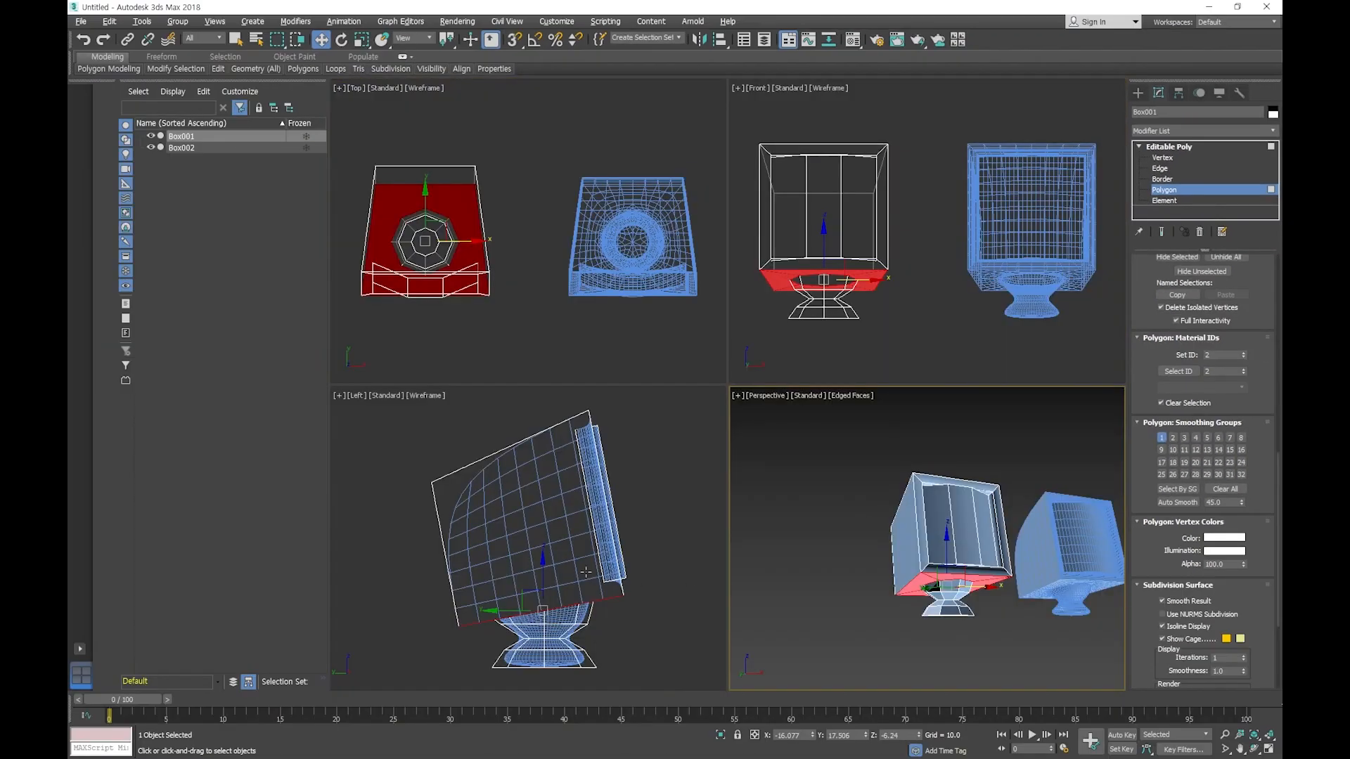
pyautogui.scroll(6, 586, 572)
pyautogui.click(670, 584)
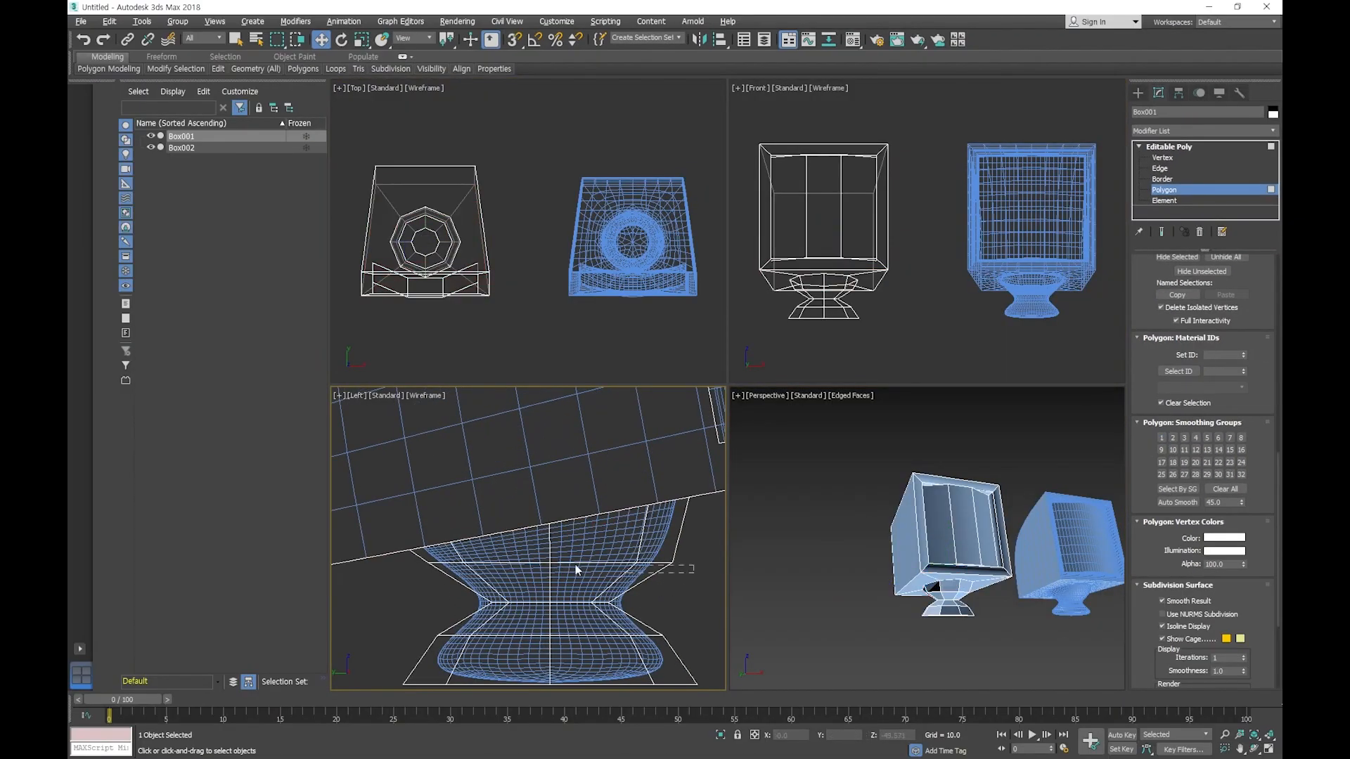
pyautogui.moveTo(539, 556); pyautogui.dragTo(457, 571)
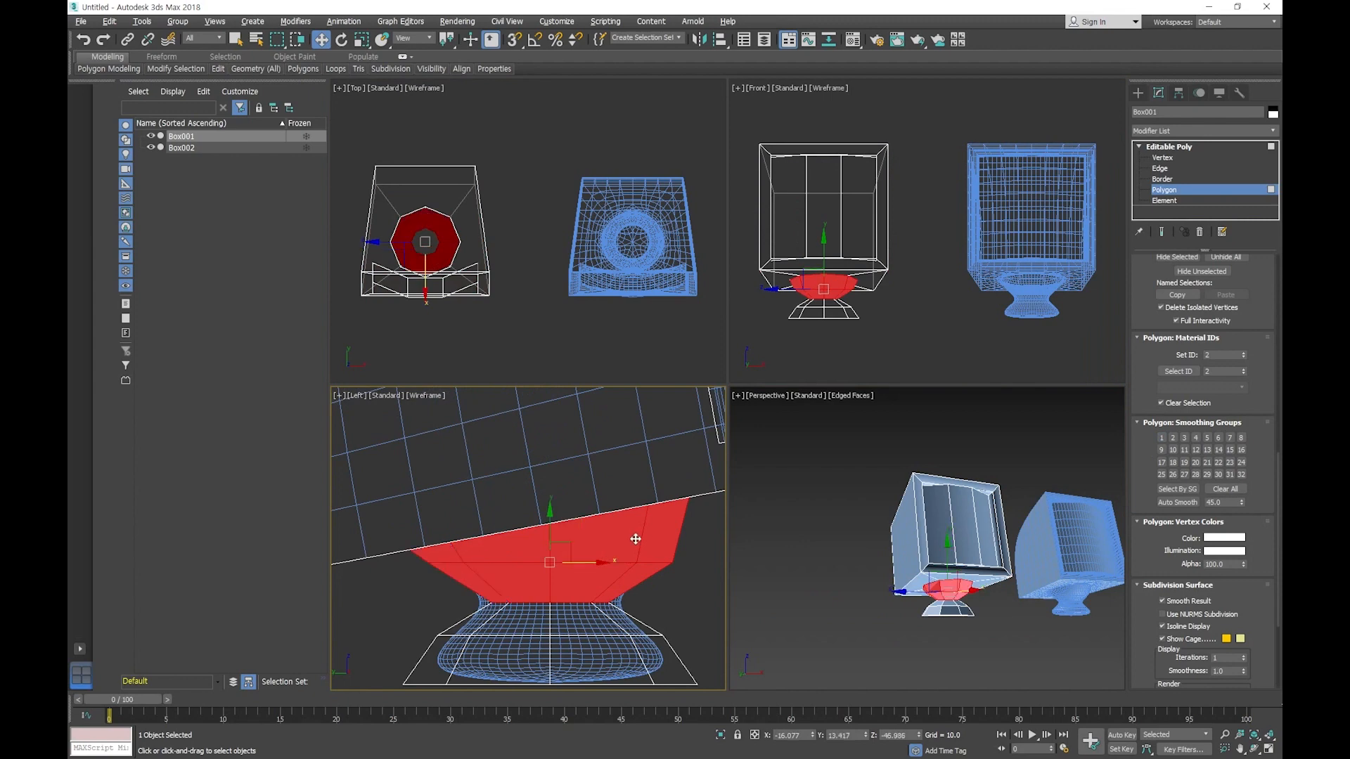
pyautogui.click(1174, 438)
pyautogui.keyDown('alt'); pyautogui.moveTo(981, 588); pyautogui.dragTo(1000, 586, button='middle'); pyautogui.keyUp('alt')
pyautogui.hotkey('alt', 'w')
pyautogui.moveTo(874, 493); pyautogui.dragTo(783, 473, button='middle')
pyautogui.scroll(3, 820, 493)
pyautogui.hotkey('alt', 'w')
# Step: Assign smoothing group 3 to the side polygons of the pedestal's lower half, below the waist
pyautogui.moveTo(611, 557); pyautogui.dragTo(590, 496, button='middle')
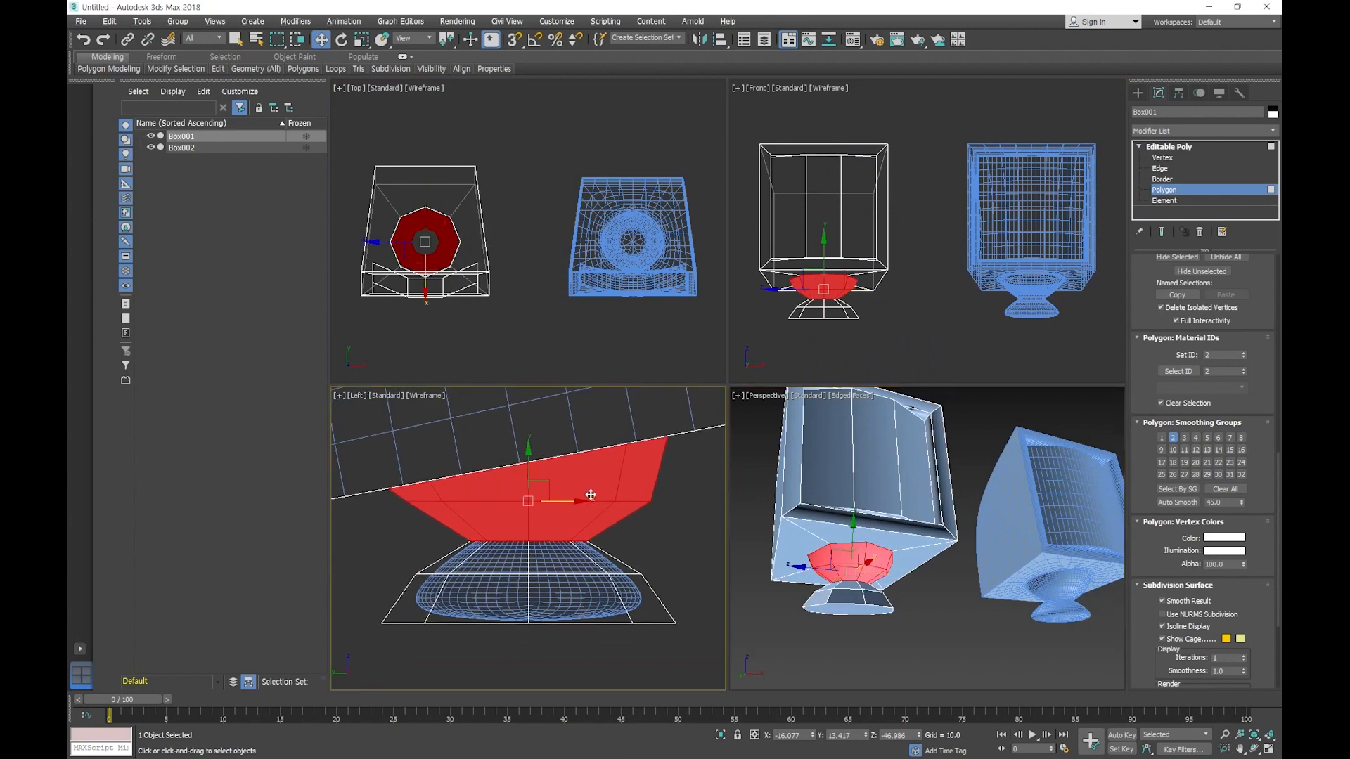
pyautogui.moveTo(417, 578); pyautogui.dragTo(401, 567)
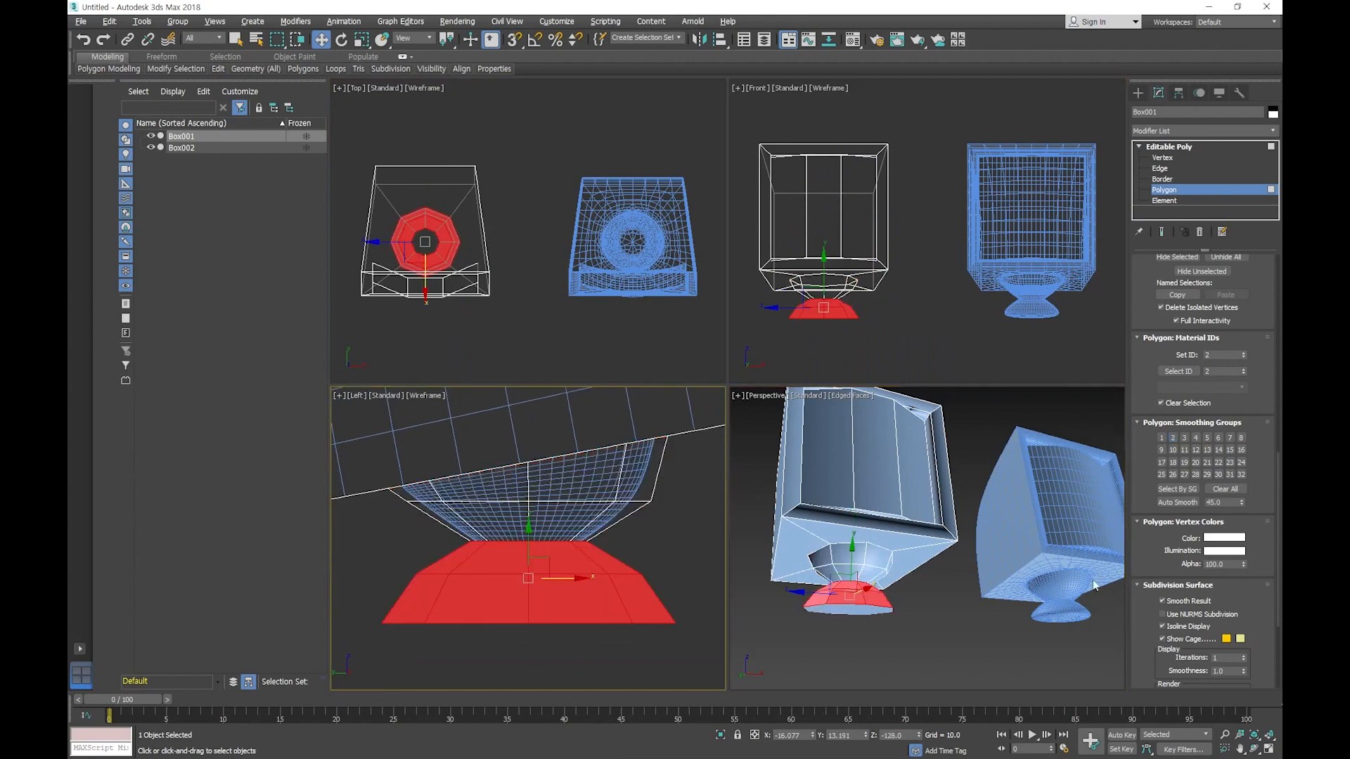
pyautogui.click(1185, 438)
# Step: Assign smoothing group 4 to the flat polygon under the pedestal's base and clear the polygon selection
pyautogui.keyDown('alt'); pyautogui.moveTo(1061, 627); pyautogui.dragTo(866, 629, button='middle'); pyautogui.keyUp('alt')
pyautogui.click(856, 611)
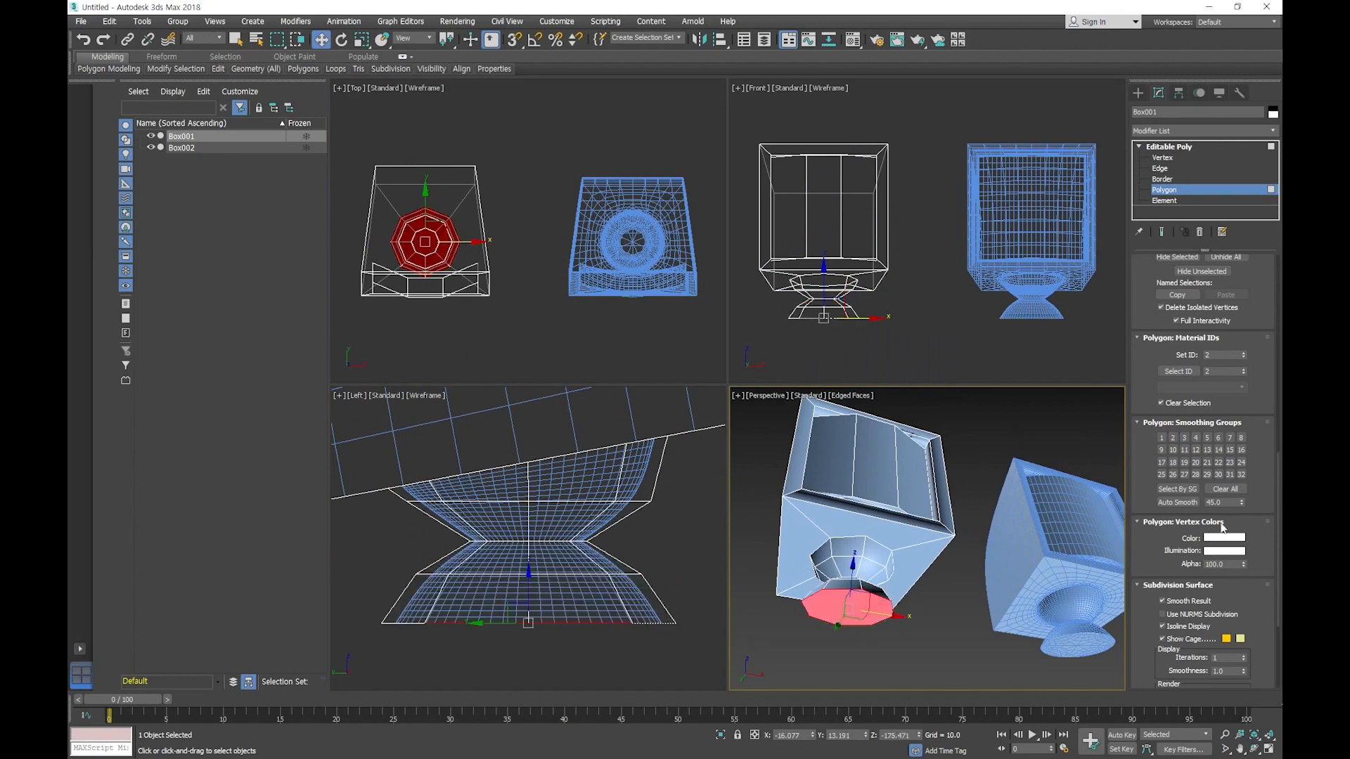
pyautogui.click(1196, 438)
pyautogui.click(963, 596)
pyautogui.keyDown('alt'); pyautogui.moveTo(963, 595); pyautogui.dragTo(830, 494, button='middle'); pyautogui.keyUp('alt')
pyautogui.hotkey('alt', 'w')
pyautogui.scroll(-3, 875, 486)
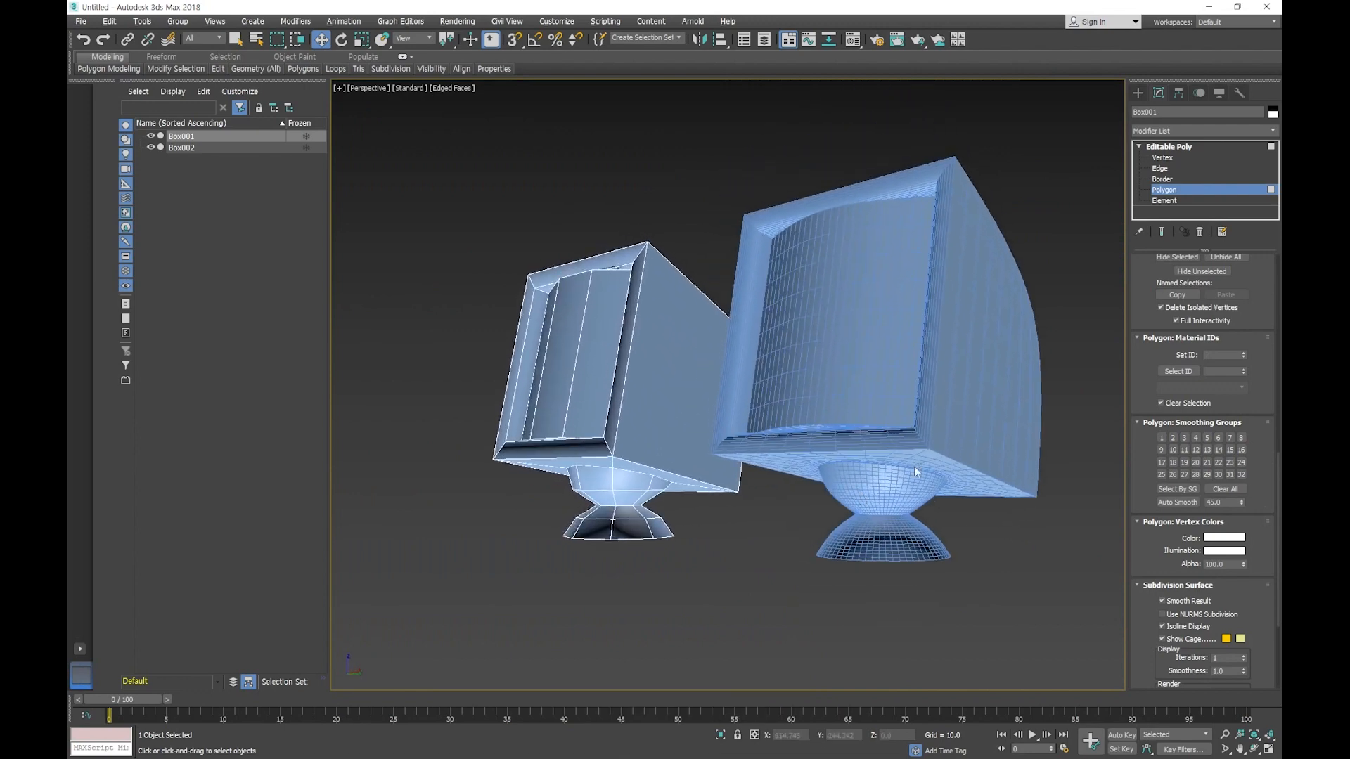
# Step: Leave polygon editing on the original and delete its TurboSmoothed reference copy
pyautogui.click(1184, 147)
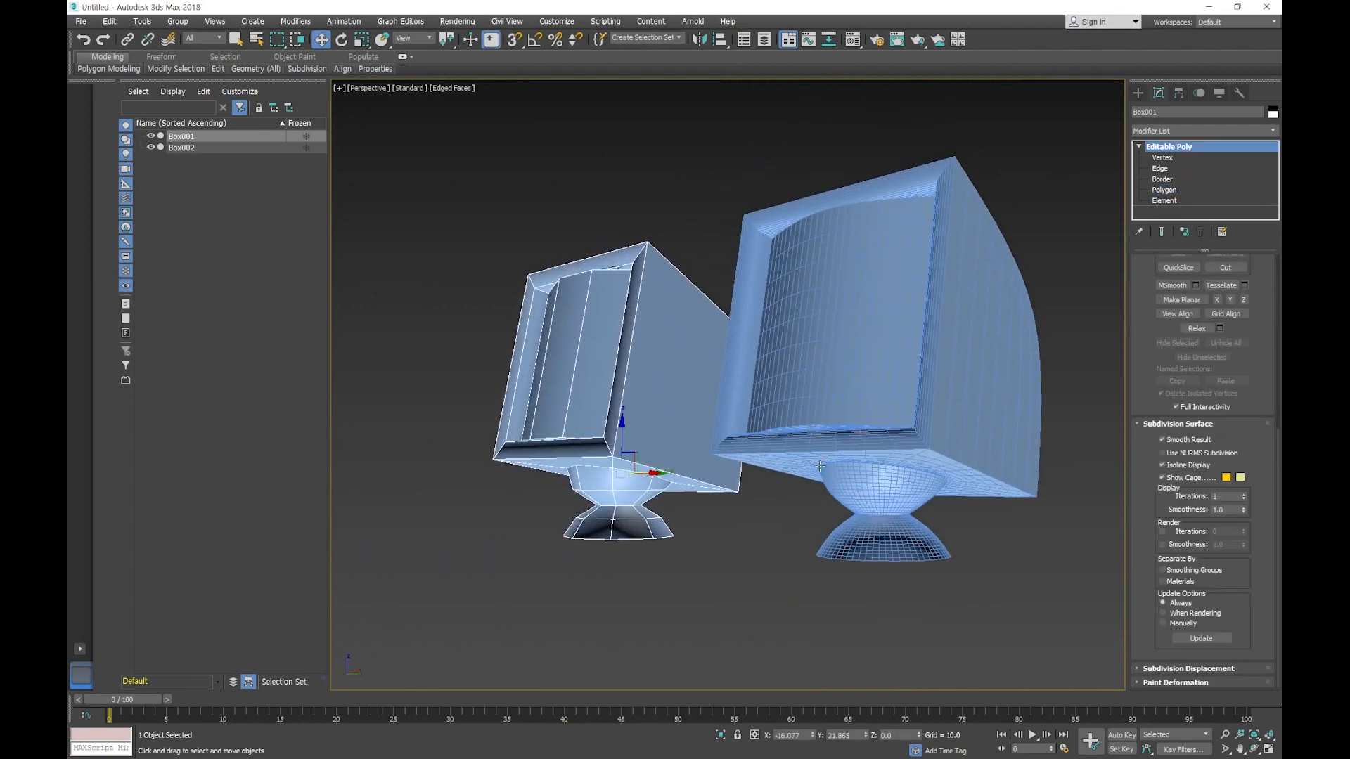
pyautogui.keyDown('alt'); pyautogui.moveTo(820, 466); pyautogui.dragTo(827, 477, button='middle'); pyautogui.keyUp('alt')
pyautogui.click(892, 479)
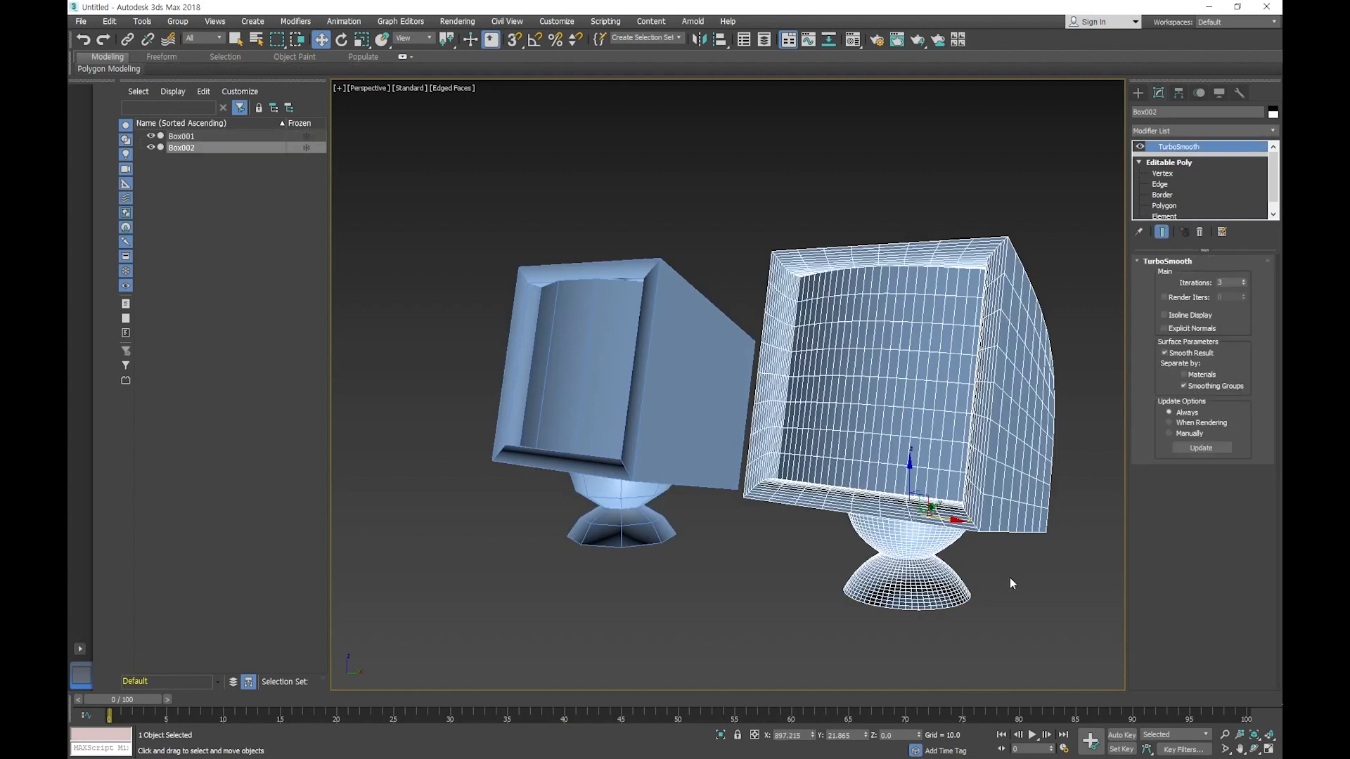
pyautogui.press('Delete')
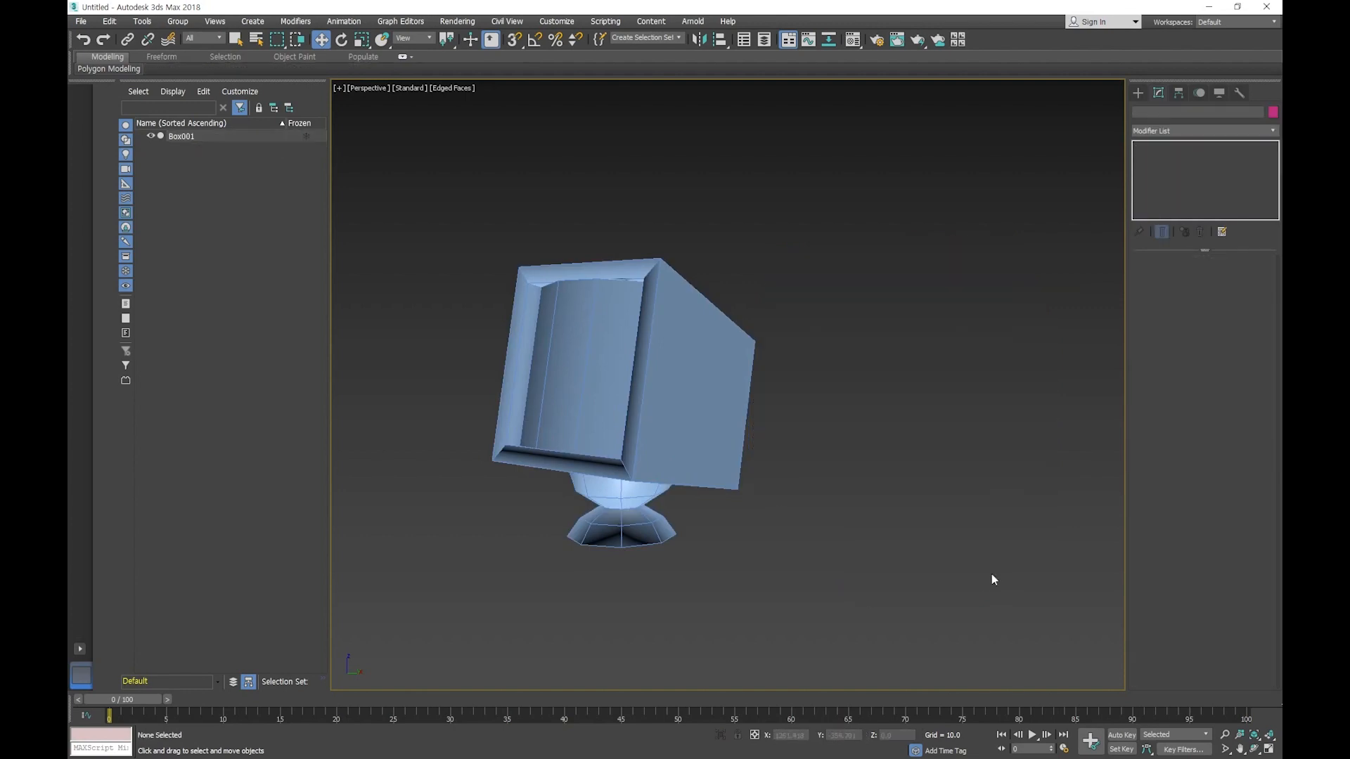
pyautogui.hotkey('alt', 'w')
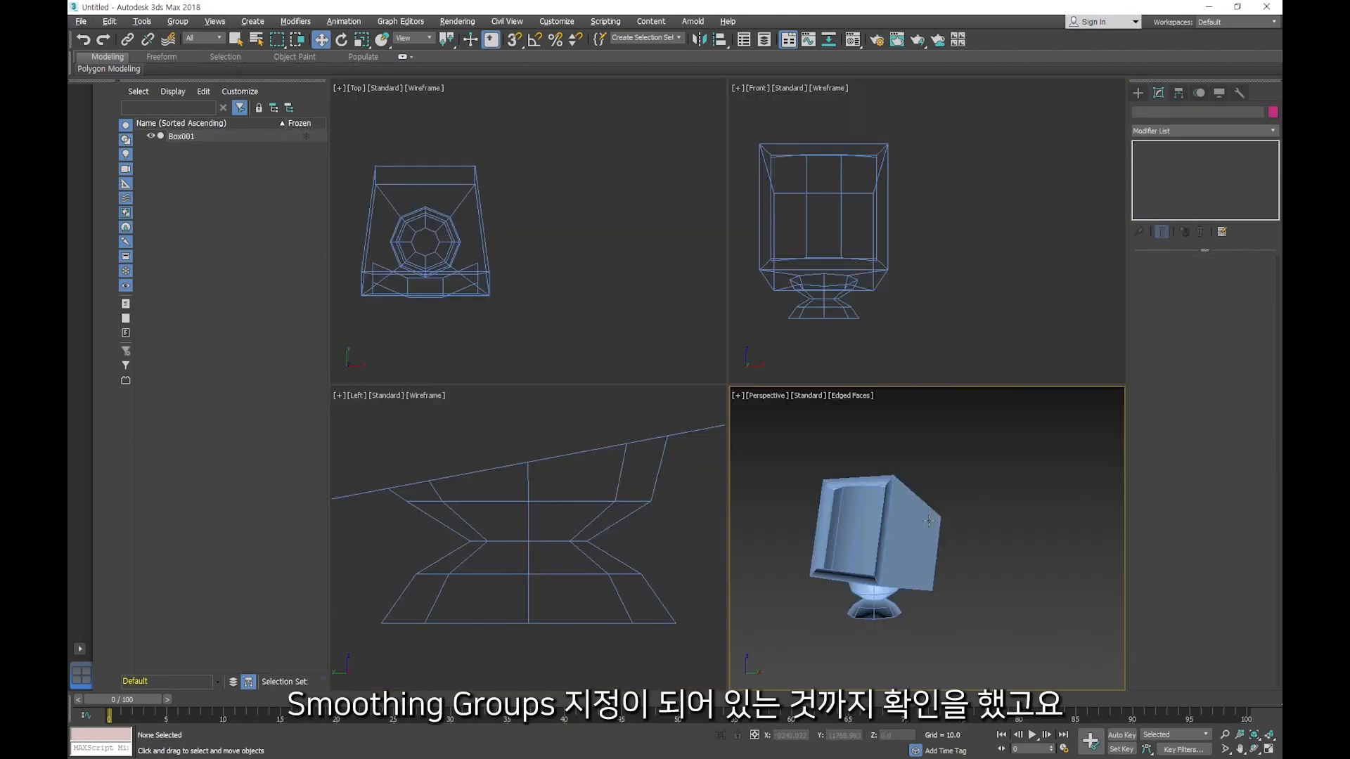
# Step: Select all polygons of the remaining monitor at the Polygon sub-object level
pyautogui.click(942, 530)
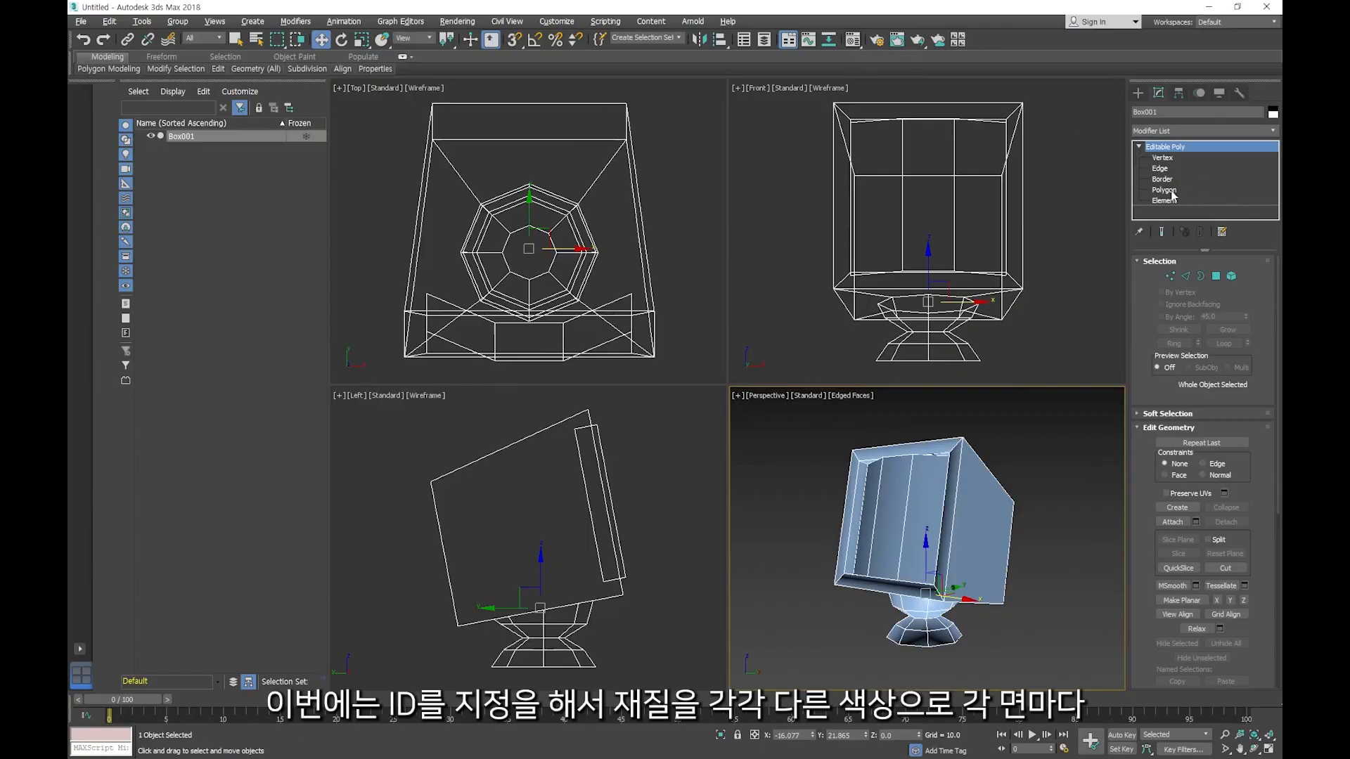
pyautogui.click(1165, 189)
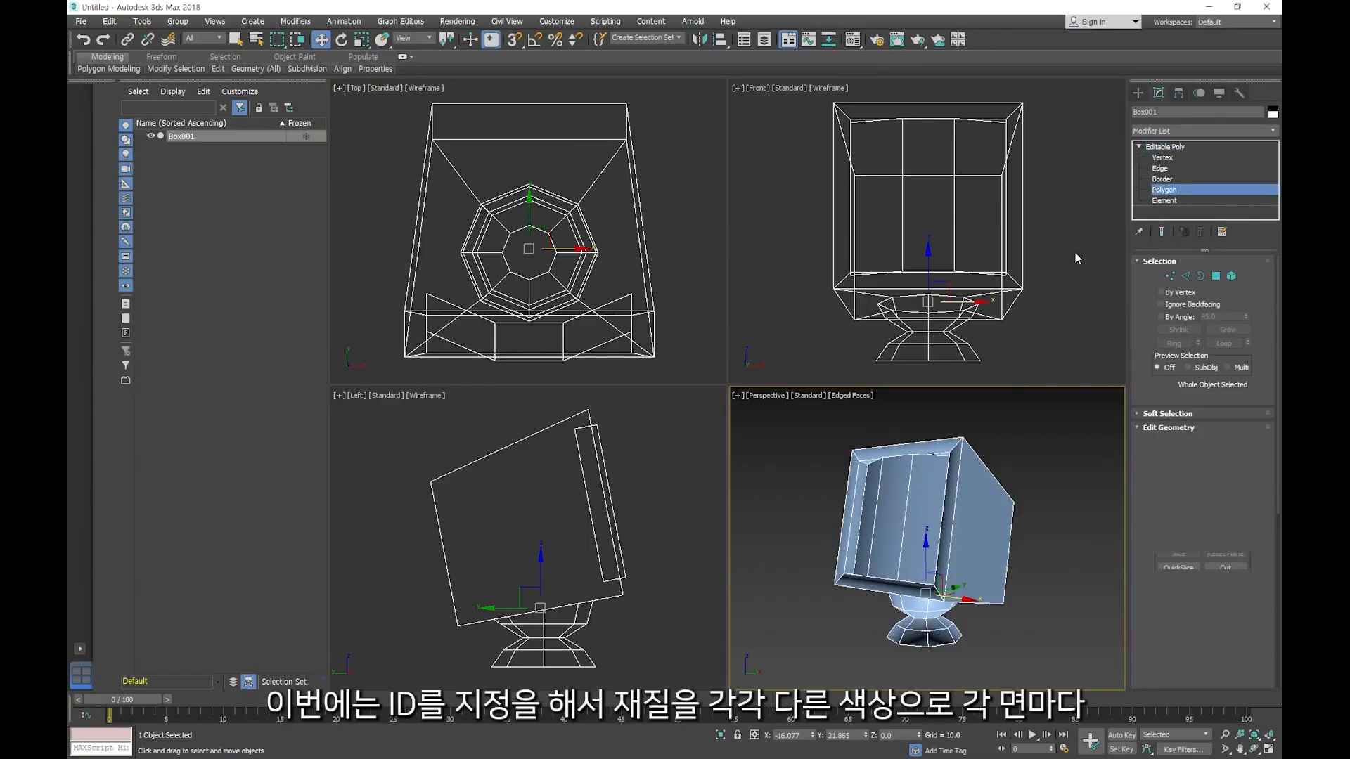
pyautogui.click(1048, 307)
pyautogui.keyDown('alt'); pyautogui.moveTo(990, 504); pyautogui.dragTo(1094, 503, button='middle'); pyautogui.keyUp('alt')
pyautogui.hotkey('alt', 'w')
pyautogui.moveTo(902, 462)
pyautogui.keyDown('alt'); pyautogui.mouseDown(button='middle')
pyautogui.moveTo(907, 473)
pyautogui.moveTo(841, 449)
pyautogui.moveTo(779, 464)
pyautogui.moveTo(937, 515)
pyautogui.moveTo(924, 459)
pyautogui.mouseUp(button='middle'); pyautogui.keyUp('alt')
pyautogui.moveTo(551, 598); pyautogui.dragTo(545, 603)
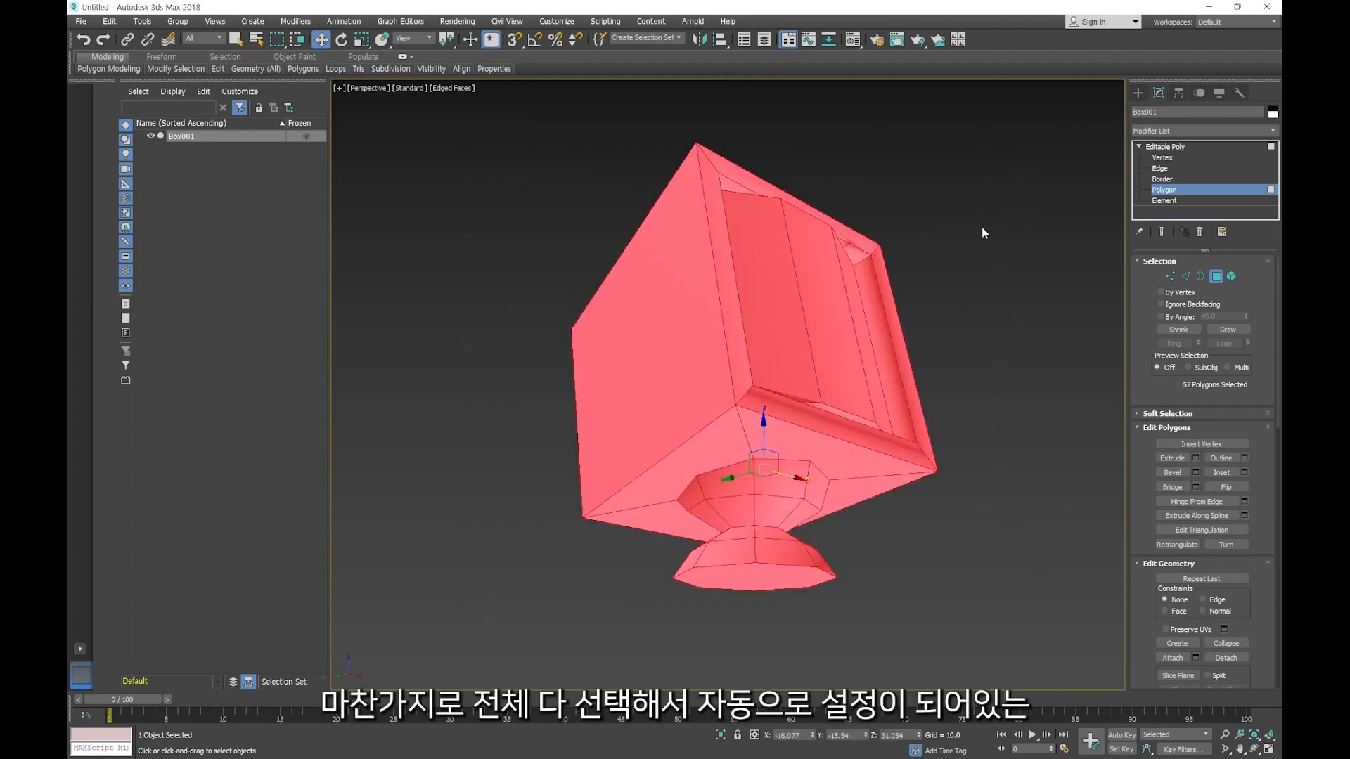
pyautogui.moveTo(459, 671); pyautogui.dragTo(459, 670)
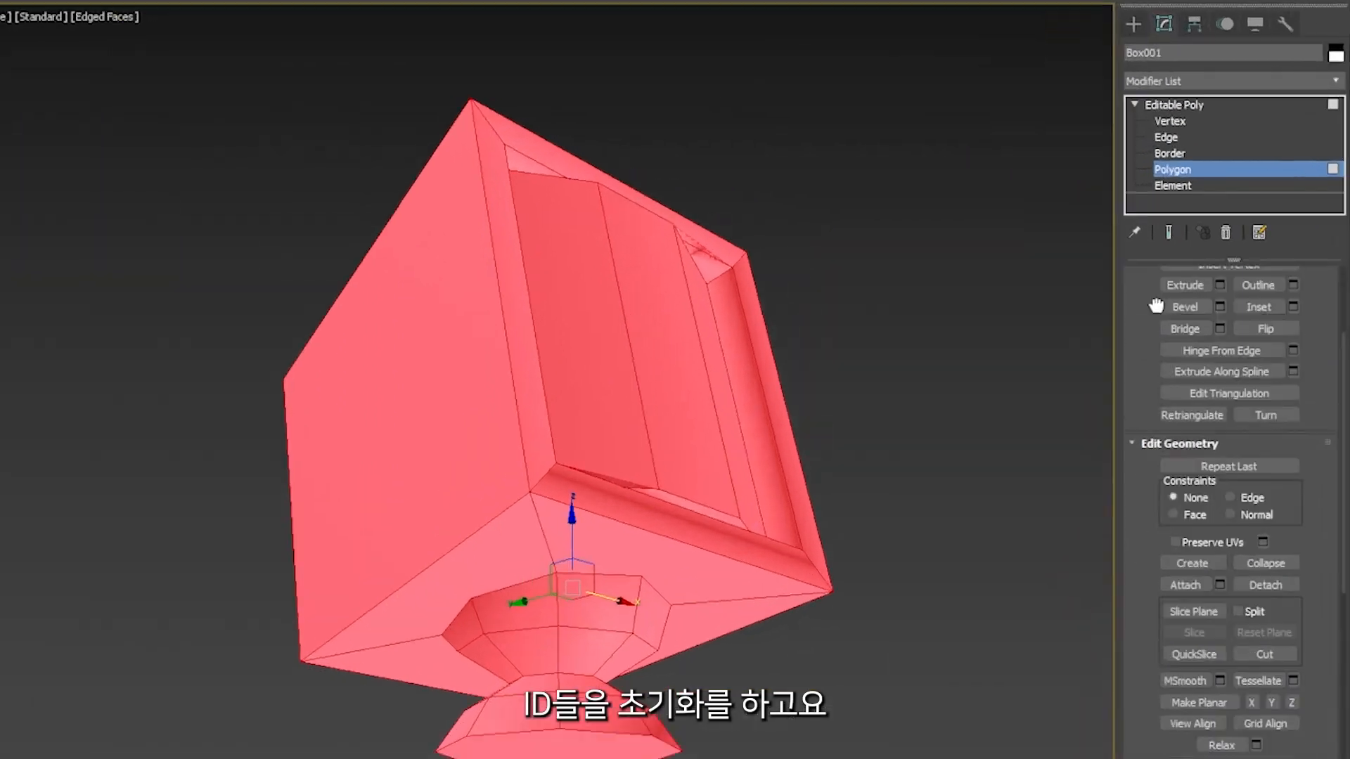
# Step: Select the monitor's polygons by material IDs 1, 2 and 3 in turn to examine which faces each one covers
pyautogui.scroll(-10, 1188, 511)
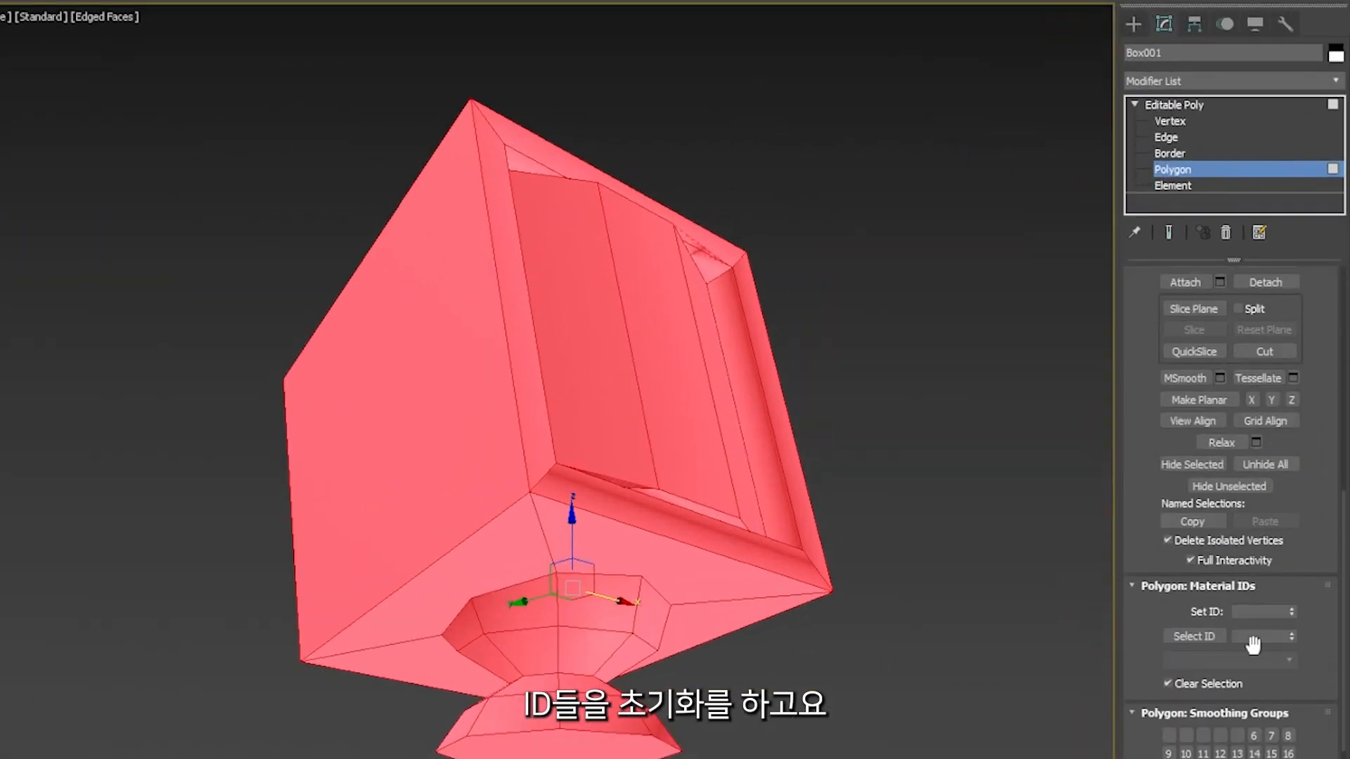
pyautogui.moveTo(789, 593); pyautogui.dragTo(746, 588, button='middle')
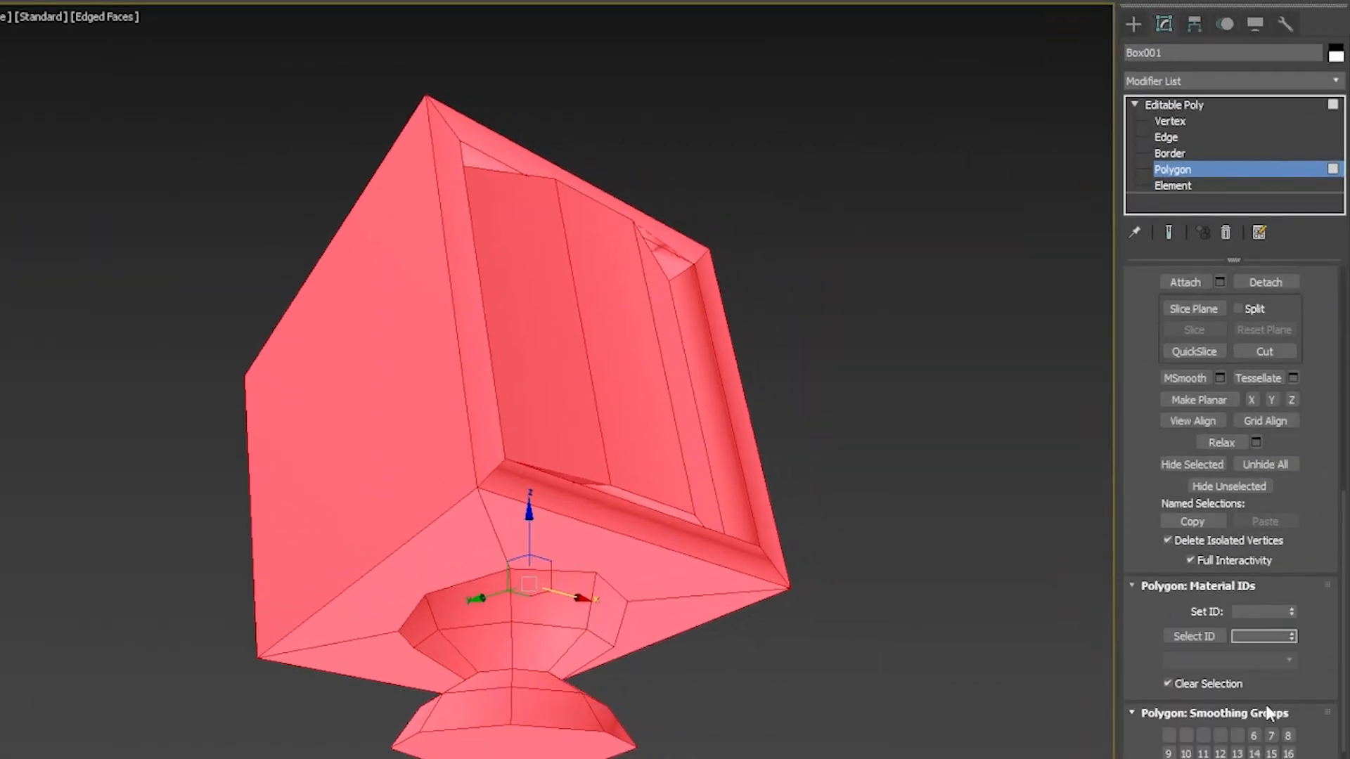
pyautogui.keyDown('alt'); pyautogui.moveTo(865, 552); pyautogui.dragTo(644, 664, button='middle'); pyautogui.keyUp('alt')
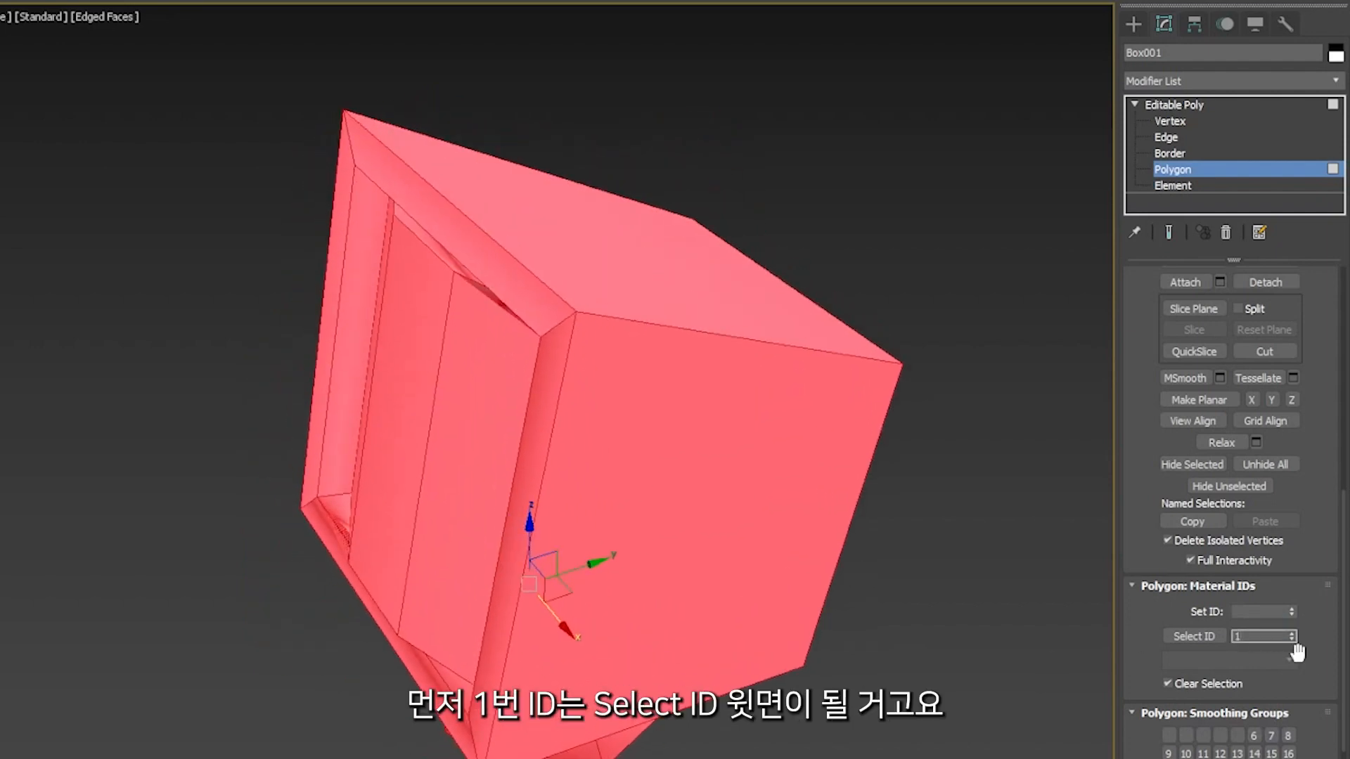
pyautogui.click(1206, 634)
pyautogui.keyDown('alt'); pyautogui.moveTo(639, 531); pyautogui.dragTo(671, 537, button='middle'); pyautogui.keyUp('alt')
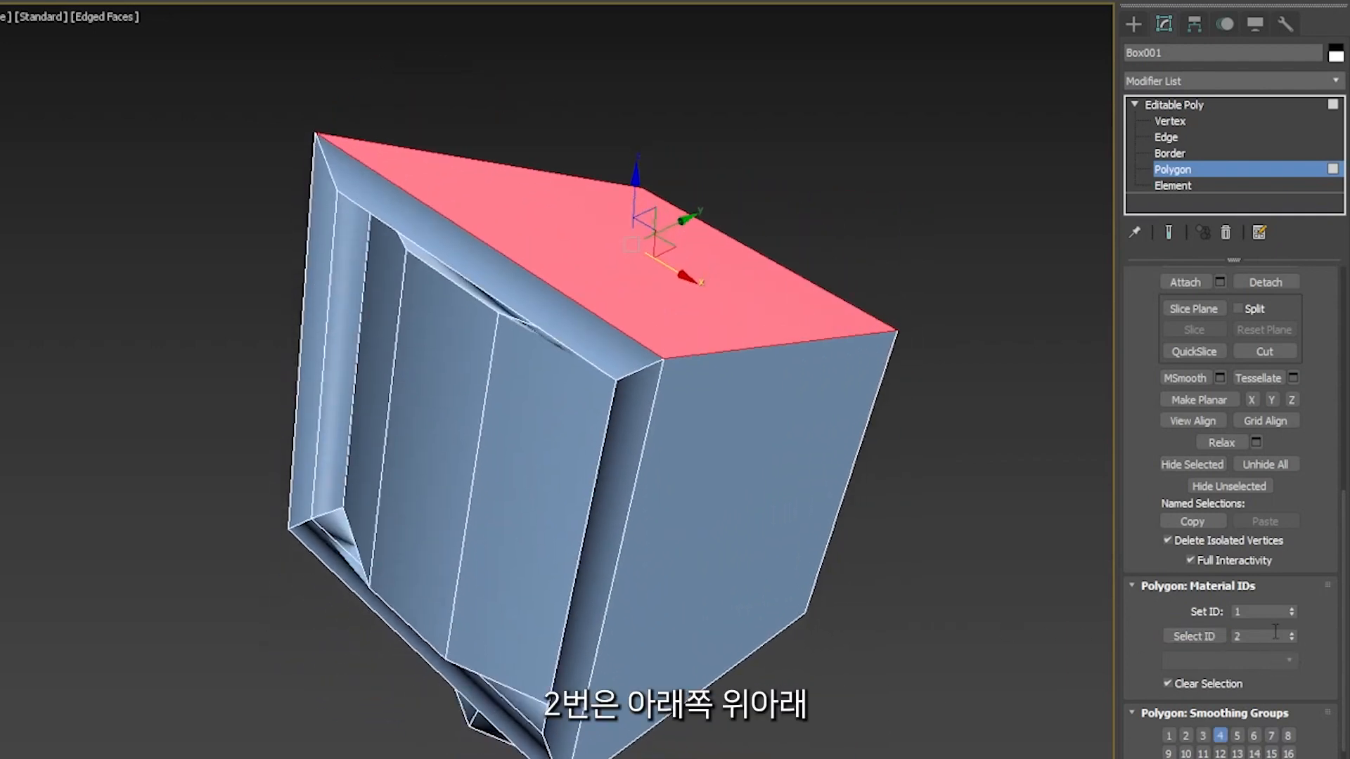
pyautogui.click(1204, 635)
pyautogui.keyDown('alt'); pyautogui.moveTo(1076, 661); pyautogui.dragTo(872, 633, button='middle'); pyautogui.keyUp('alt')
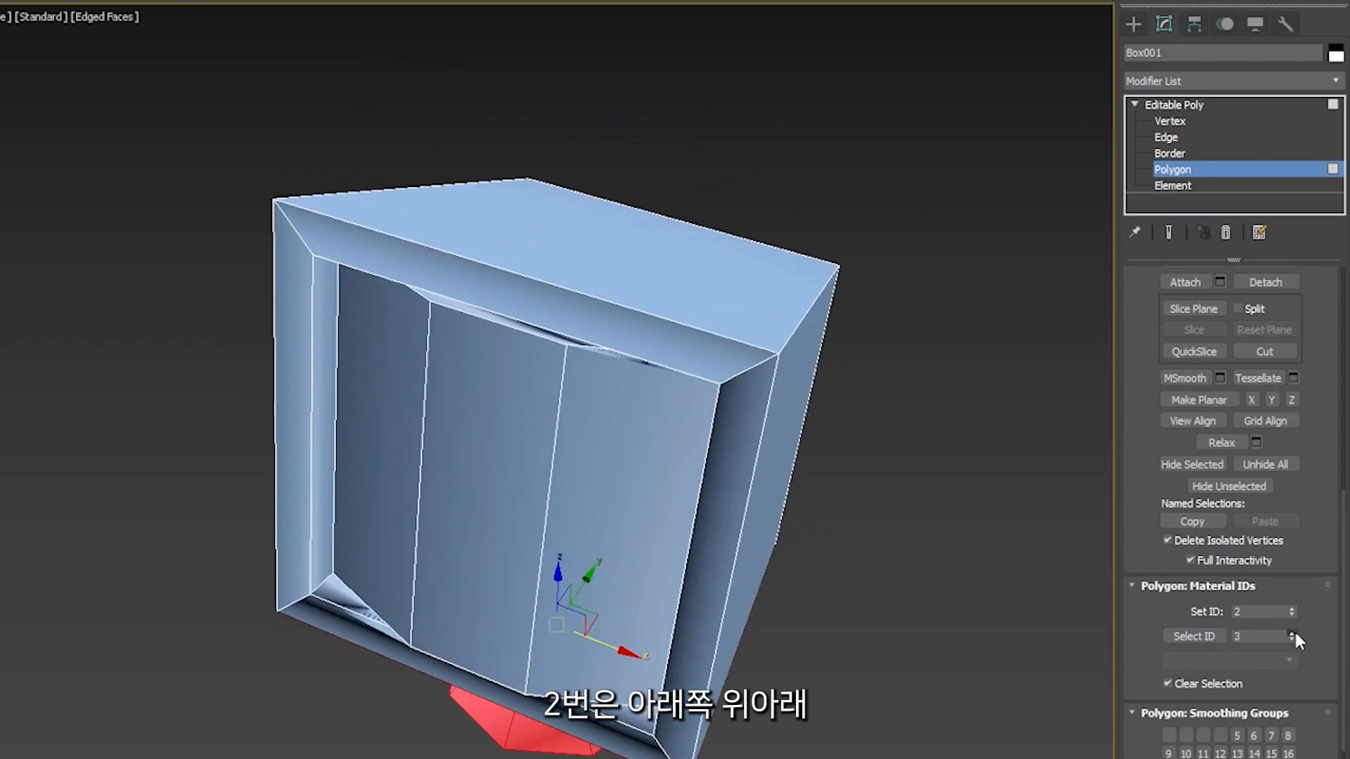
pyautogui.click(1293, 634)
pyautogui.click(1201, 635)
pyautogui.keyDown('alt'); pyautogui.moveTo(998, 626); pyautogui.dragTo(1087, 591, button='middle'); pyautogui.keyUp('alt')
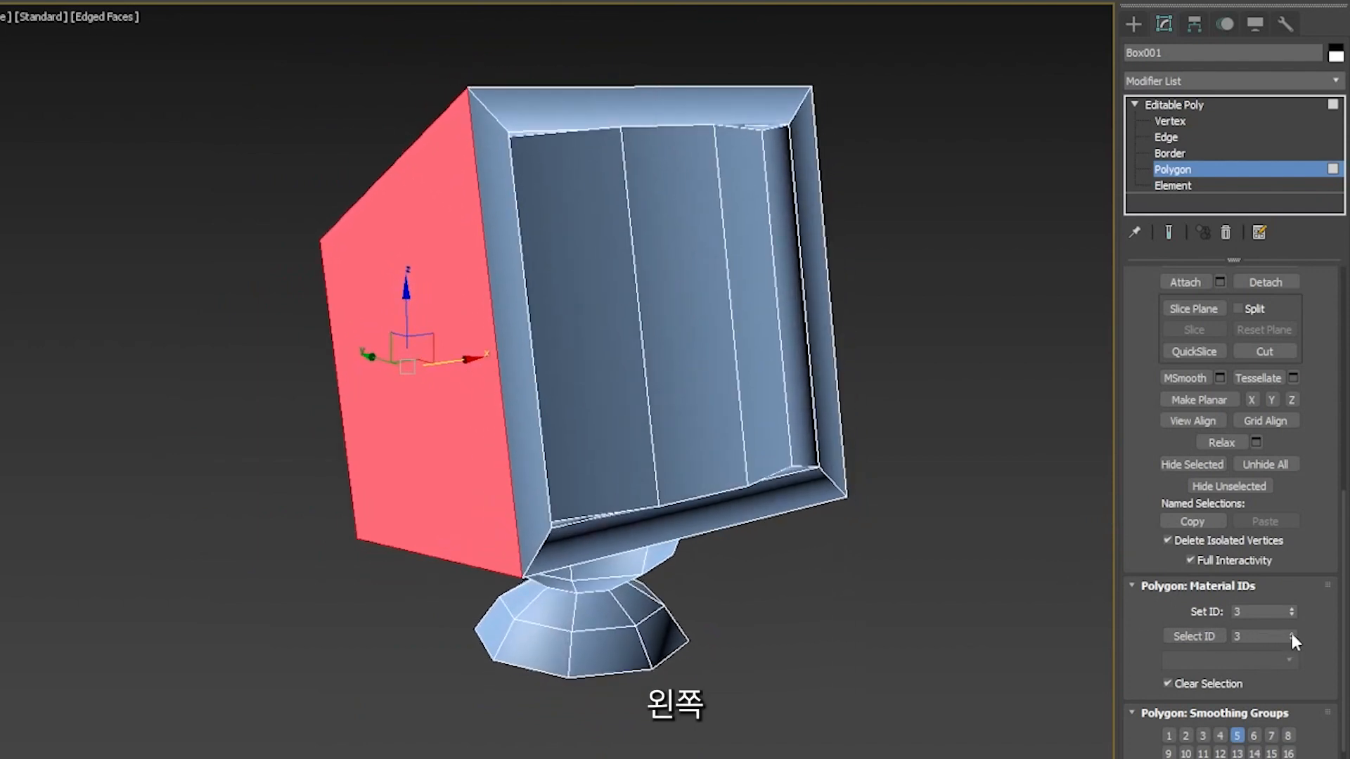
# Step: Select the monitor's polygons by material IDs 4, 5 and 6 in turn to examine which faces each one covers
pyautogui.click(1292, 633)
pyautogui.click(1194, 637)
pyautogui.moveTo(897, 554)
pyautogui.keyDown('alt'); pyautogui.mouseDown(button='middle')
pyautogui.moveTo(630, 551)
pyautogui.moveTo(894, 569)
pyautogui.mouseUp(button='middle'); pyautogui.keyUp('alt')
pyautogui.click(1292, 632)
pyautogui.click(1194, 636)
pyautogui.moveTo(868, 607); pyautogui.dragTo(731, 570, button='middle')
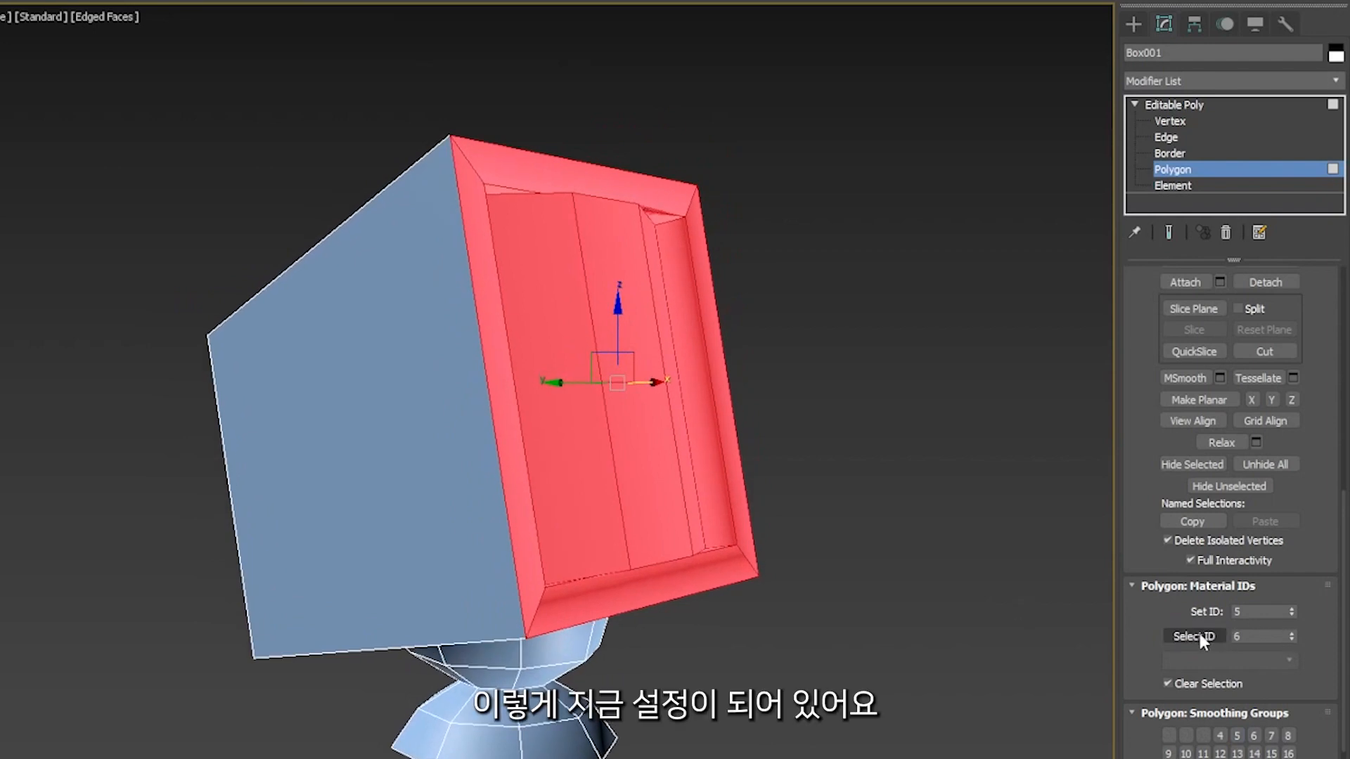
pyautogui.click(1199, 634)
pyautogui.keyDown('alt'); pyautogui.moveTo(783, 580); pyautogui.dragTo(519, 623, button='middle'); pyautogui.keyUp('alt')
# Step: Reset the material IDs by setting all polygons of the monitor to ID 10, and clear the selection
pyautogui.click(756, 630)
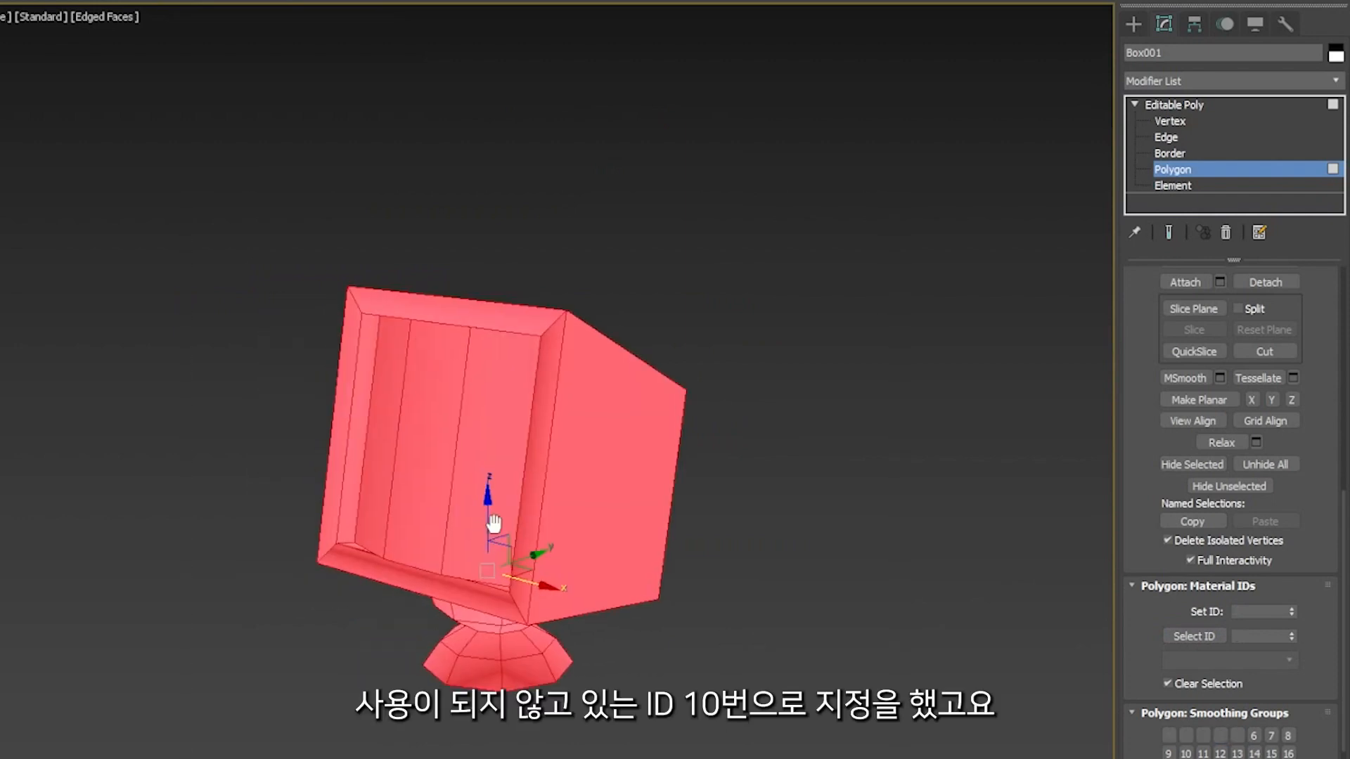
pyautogui.scroll(3, 452, 492)
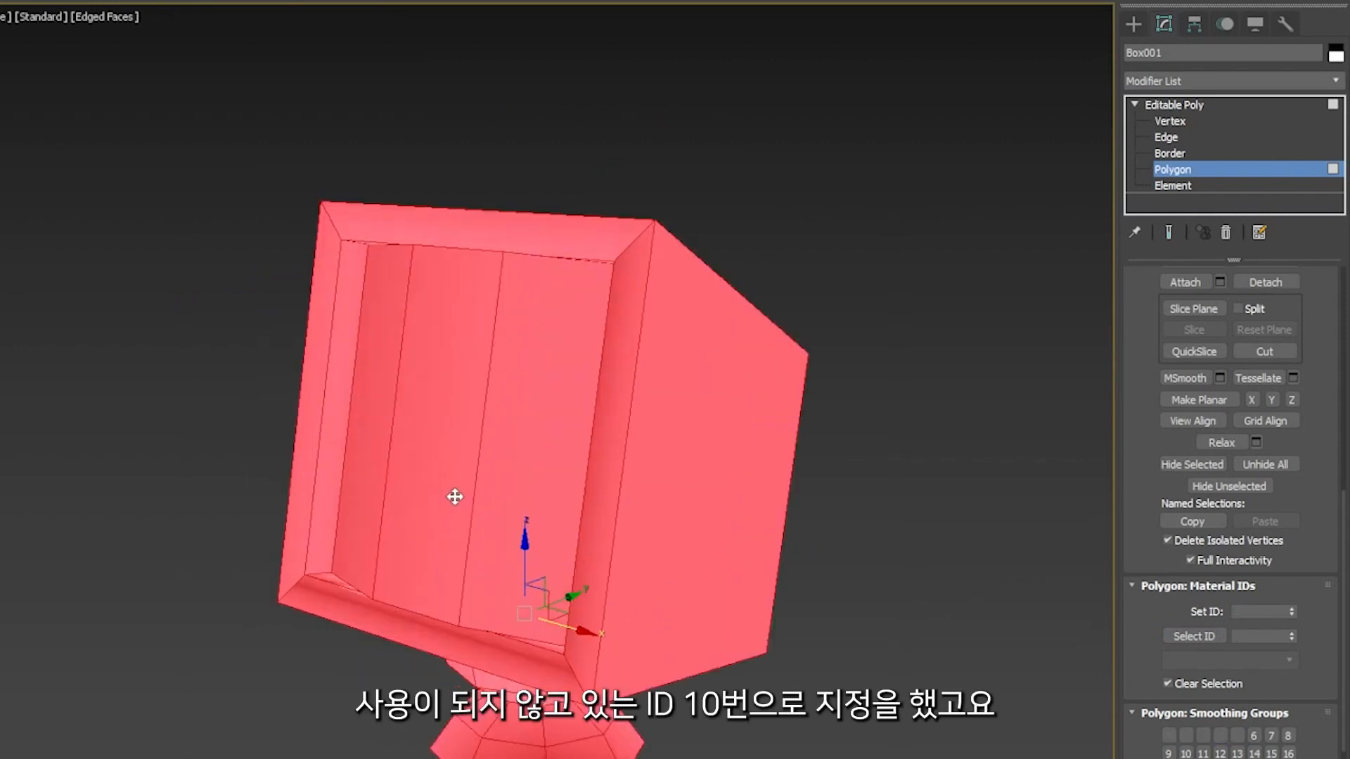
pyautogui.click(1249, 615)
pyautogui.click(914, 624)
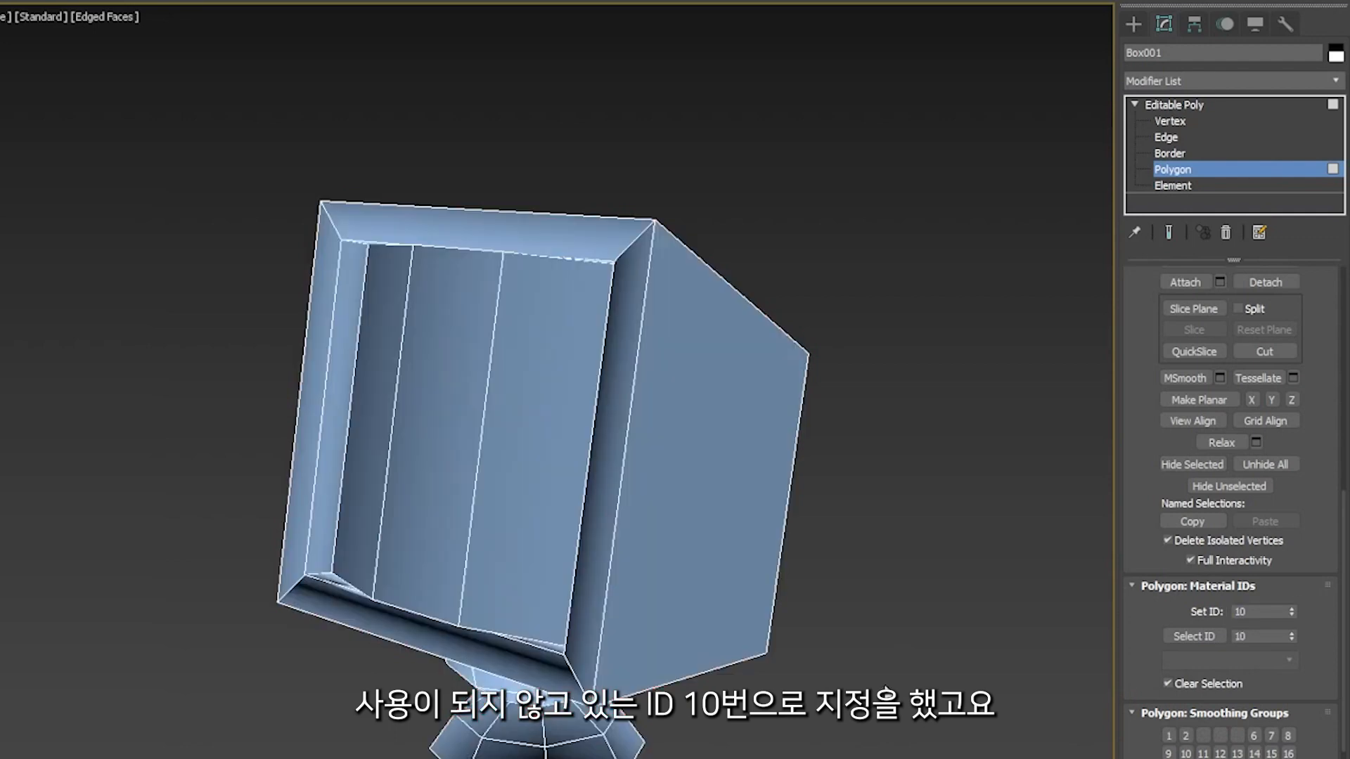
# Step: Set material ID 1 on the three curved polygons forming the front of the screen
pyautogui.click(383, 448)
pyautogui.keyDown('ctrl'); pyautogui.click(418, 459); pyautogui.keyUp('ctrl')
pyautogui.keyDown('ctrl'); pyautogui.click(525, 476); pyautogui.keyUp('ctrl')
pyautogui.keyDown('alt'); pyautogui.moveTo(428, 526); pyautogui.dragTo(622, 553, button='middle'); pyautogui.keyUp('alt')
pyautogui.moveTo(505, 524); pyautogui.dragTo(572, 547, button='middle')
pyautogui.scroll(3, 527, 502)
pyautogui.moveTo(527, 502); pyautogui.dragTo(593, 498, button='middle')
pyautogui.click(1255, 611)
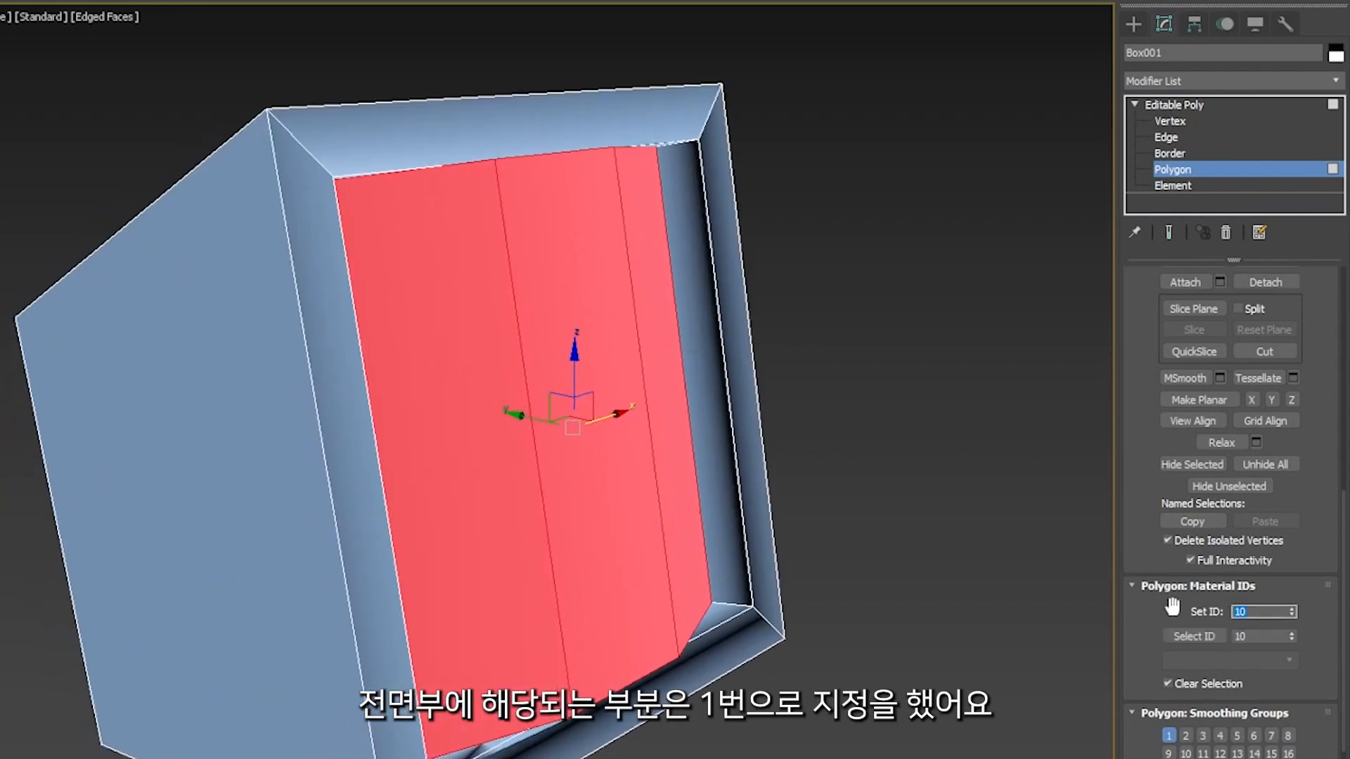
pyautogui.write('1')
pyautogui.press('Return')
# Step: Set material ID 2 on all outer and inner polygons of the bezel surrounding the screen
pyautogui.click(340, 440)
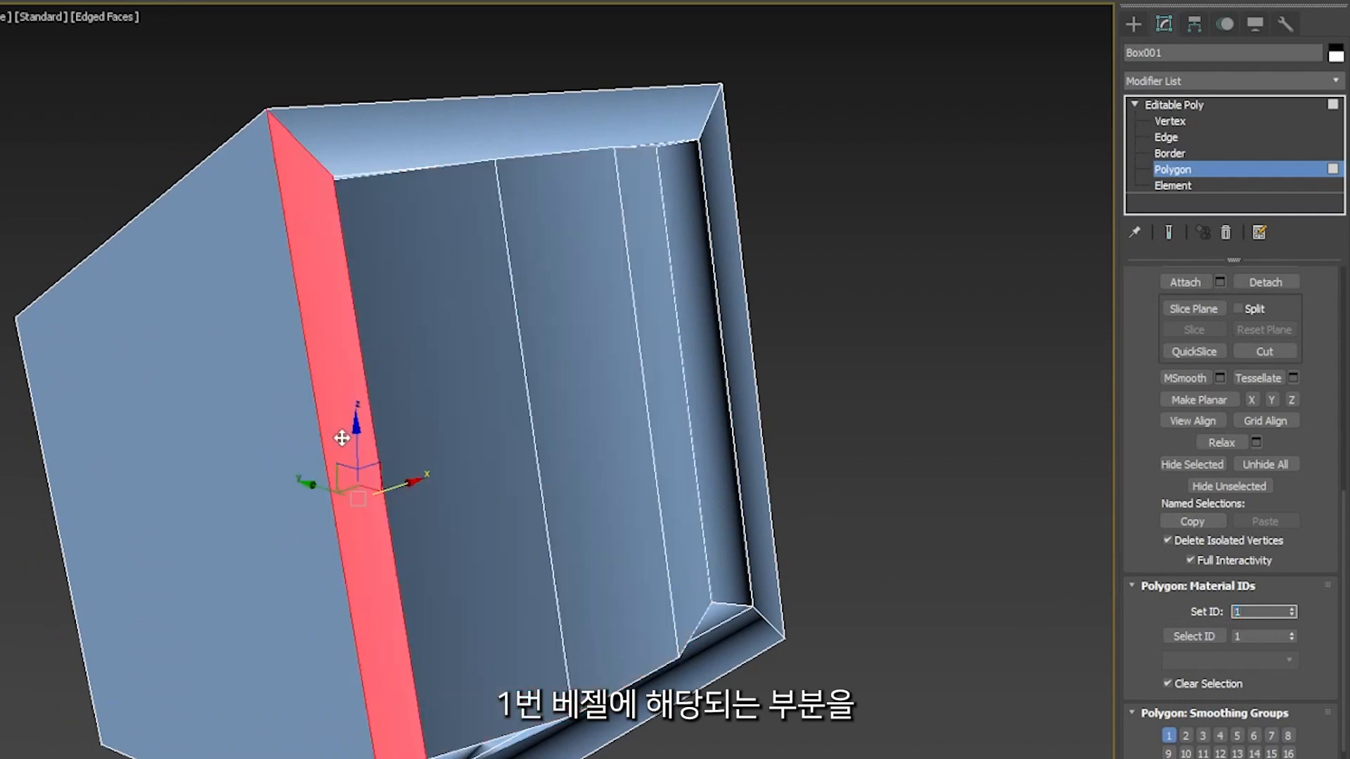
pyautogui.scroll(3, 505, 515)
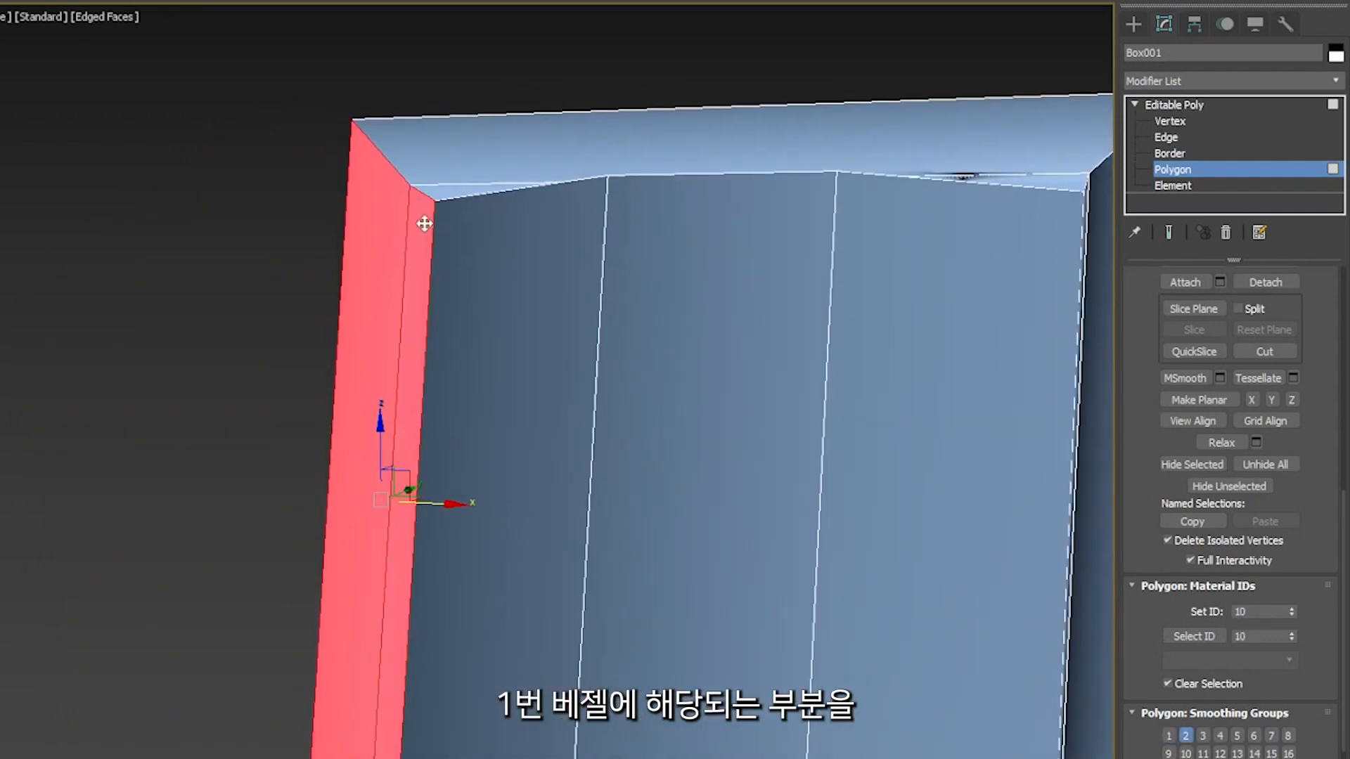
pyautogui.keyDown('ctrl'); pyautogui.click(432, 161); pyautogui.keyUp('ctrl')
pyautogui.keyDown('ctrl'); pyautogui.click(433, 197); pyautogui.keyUp('ctrl')
pyautogui.moveTo(629, 440); pyautogui.dragTo(435, 376, button='middle')
pyautogui.keyDown('alt'); pyautogui.moveTo(496, 441); pyautogui.dragTo(710, 365, button='middle'); pyautogui.keyUp('alt')
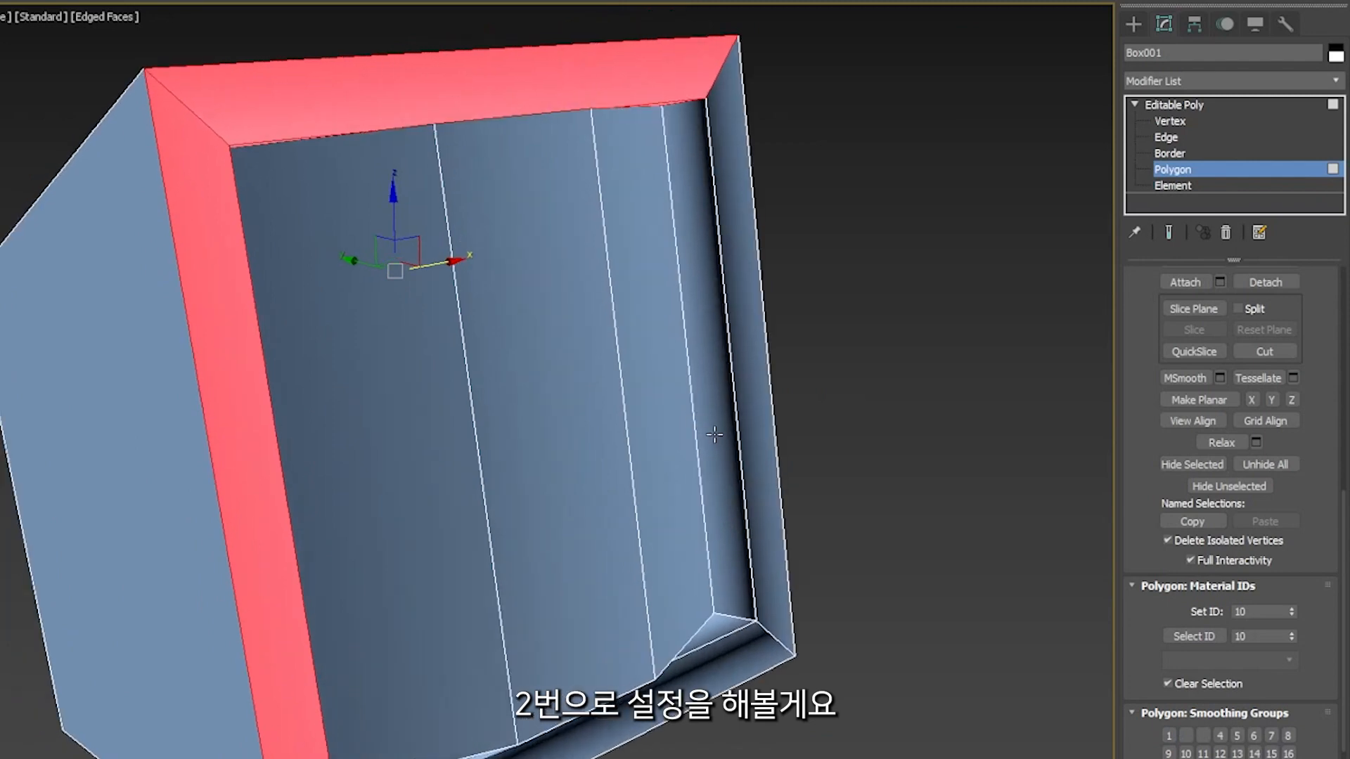
pyautogui.keyDown('ctrl'); pyautogui.click(715, 435); pyautogui.keyUp('ctrl')
pyautogui.keyDown('ctrl'); pyautogui.click(748, 432); pyautogui.keyUp('ctrl')
pyautogui.keyDown('ctrl'); pyautogui.click(735, 646); pyautogui.keyUp('ctrl')
pyautogui.keyDown('ctrl'); pyautogui.click(717, 629); pyautogui.keyUp('ctrl')
pyautogui.click(1260, 612)
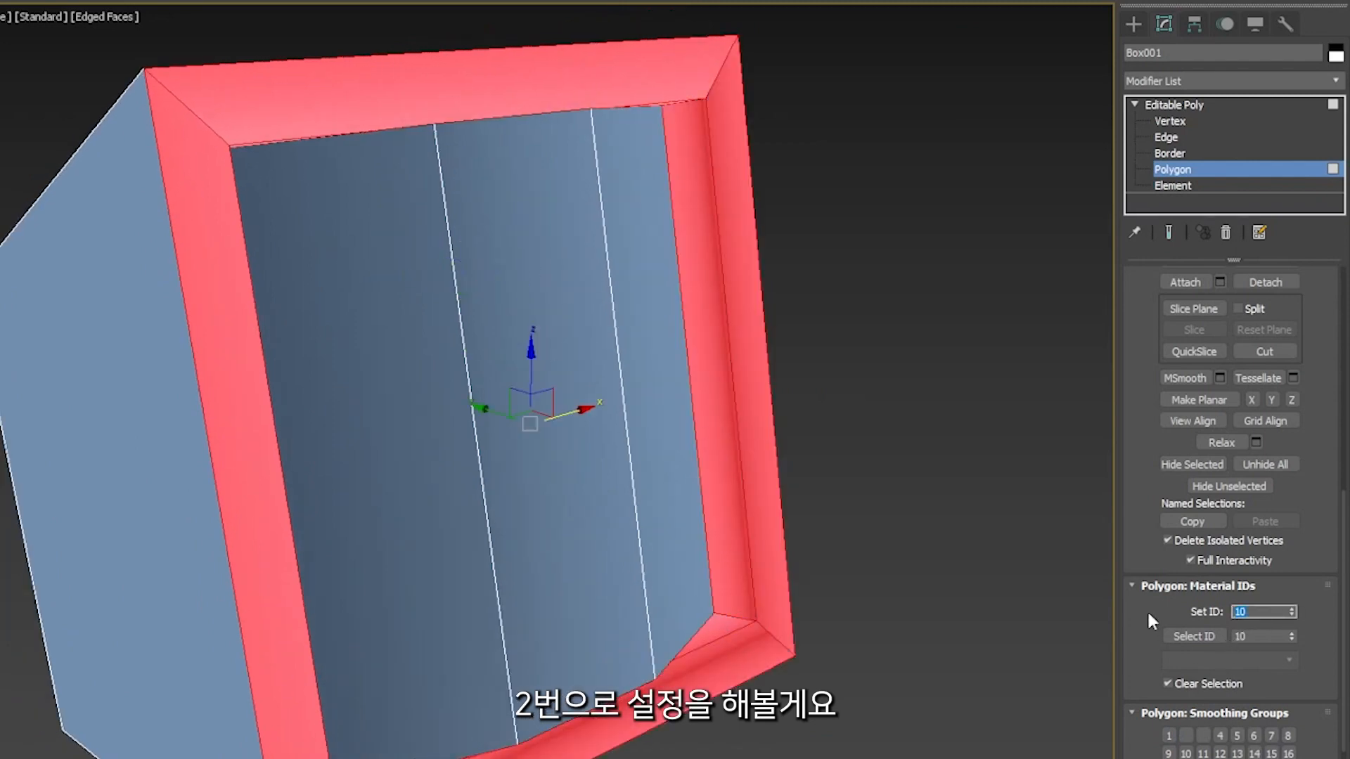
pyautogui.write('2')
# Step: Set material ID 3 on the top, back and two side polygons of the monitor's body
pyautogui.scroll(-5, 923, 532)
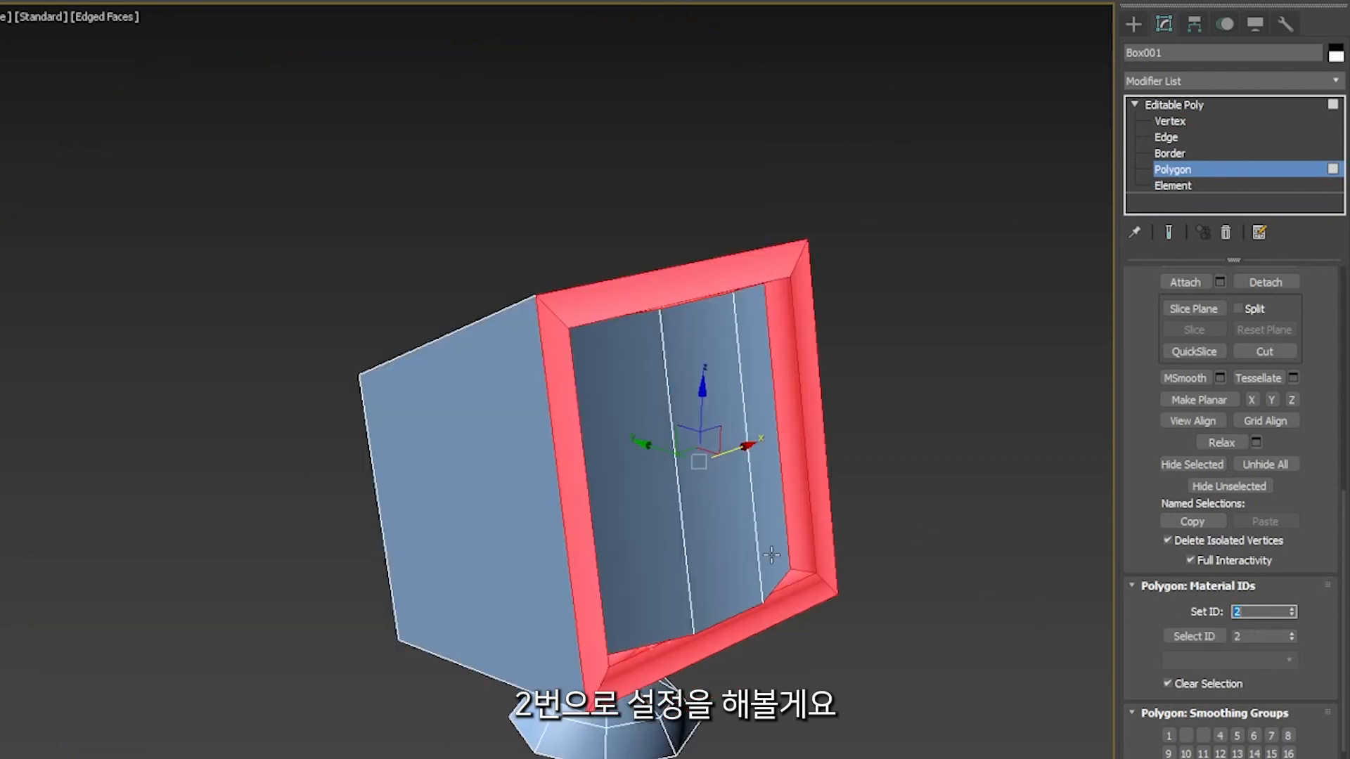
pyautogui.click(453, 526)
pyautogui.keyDown('alt'); pyautogui.moveTo(395, 558); pyautogui.dragTo(495, 504, button='middle'); pyautogui.keyUp('alt')
pyautogui.keyDown('ctrl'); pyautogui.click(357, 368); pyautogui.keyUp('ctrl')
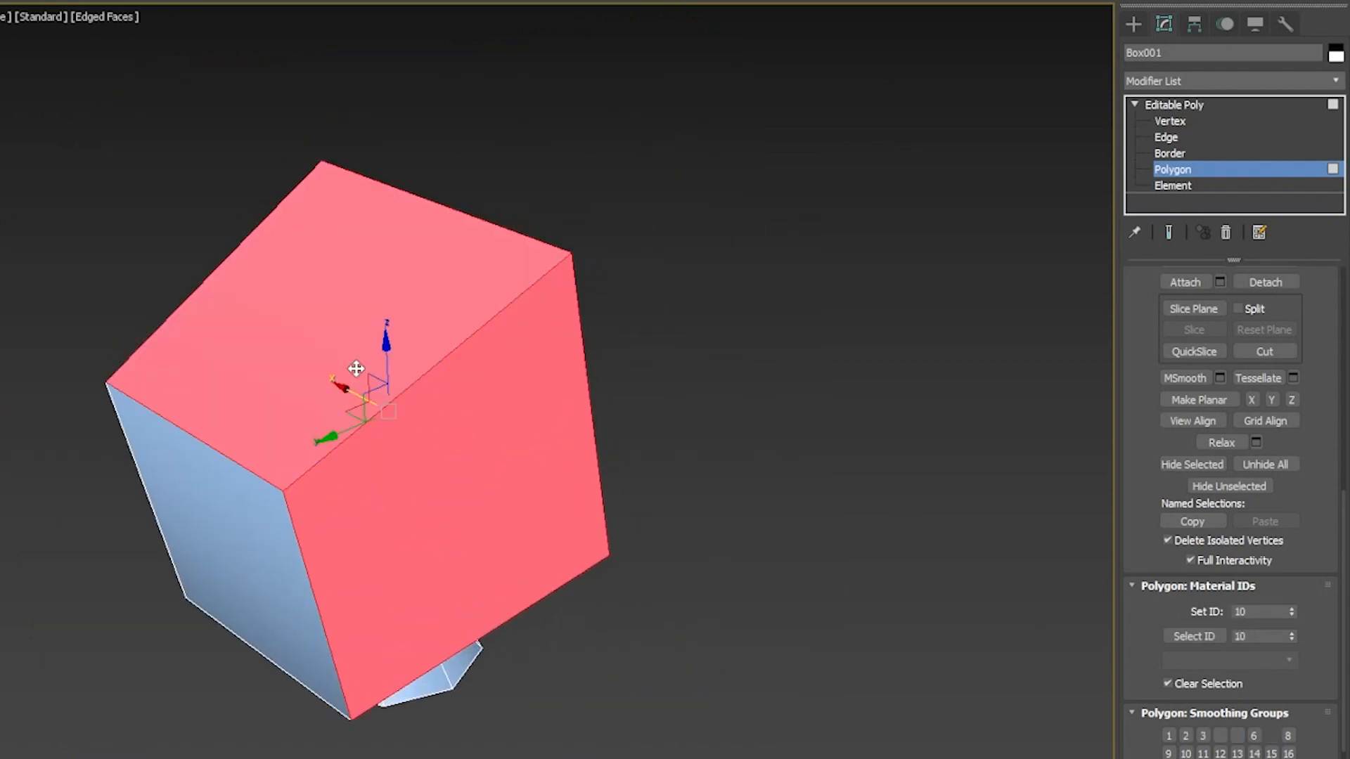
pyautogui.keyDown('ctrl'); pyautogui.click(254, 551); pyautogui.keyUp('ctrl')
pyautogui.keyDown('alt'); pyautogui.moveTo(246, 517); pyautogui.dragTo(415, 456, button='middle'); pyautogui.keyUp('alt')
pyautogui.keyDown('ctrl'); pyautogui.click(159, 506); pyautogui.keyUp('ctrl')
pyautogui.scroll(-3, 301, 415)
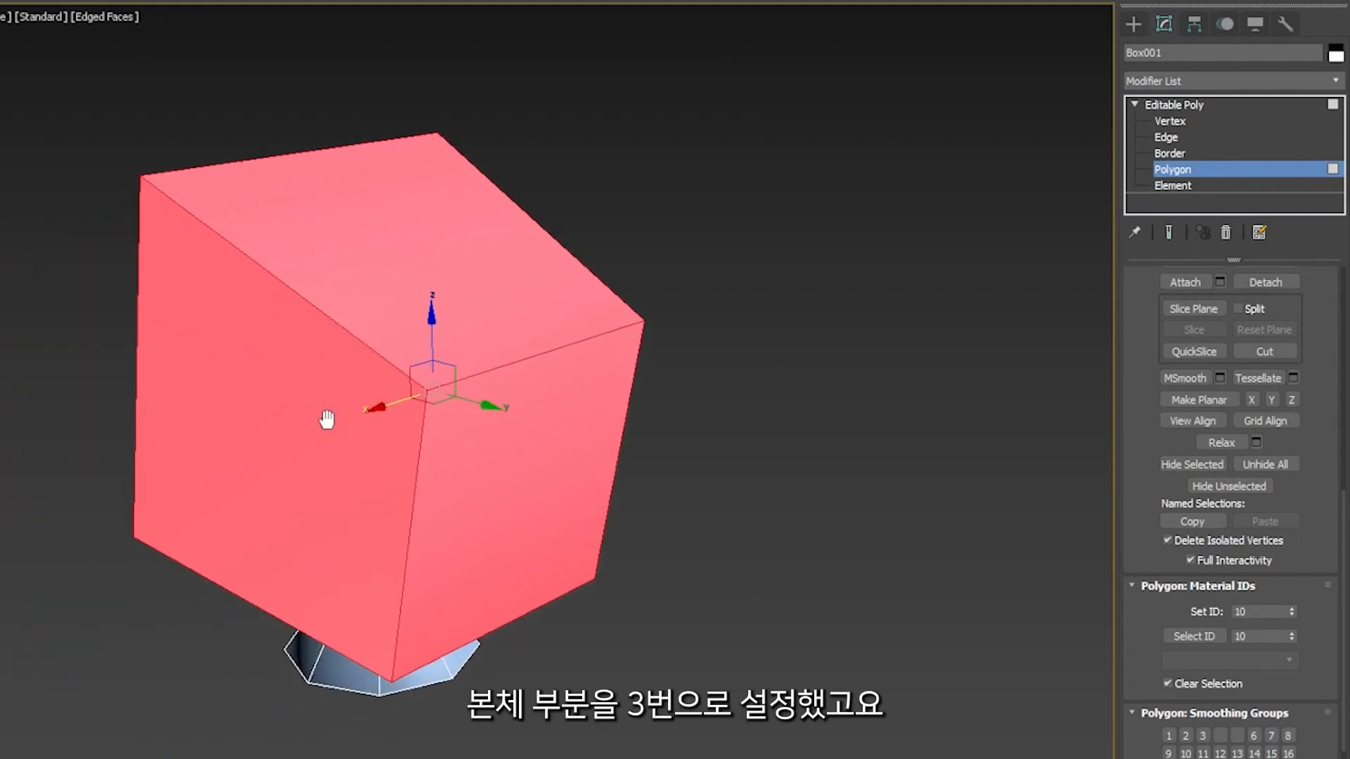
pyautogui.doubleClick(1239, 612)
pyautogui.write('3')
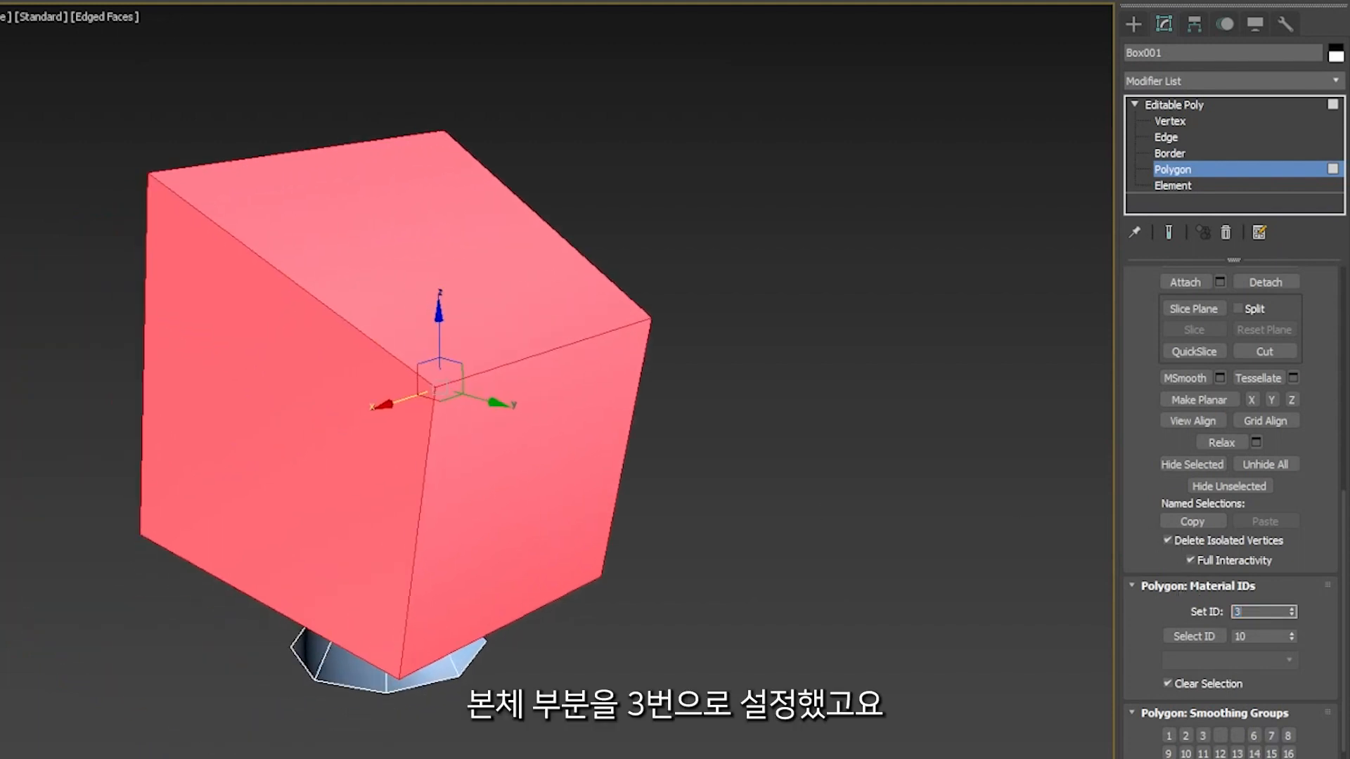
pyautogui.keyDown('alt'); pyautogui.moveTo(646, 591); pyautogui.dragTo(524, 434, button='middle'); pyautogui.keyUp('alt')
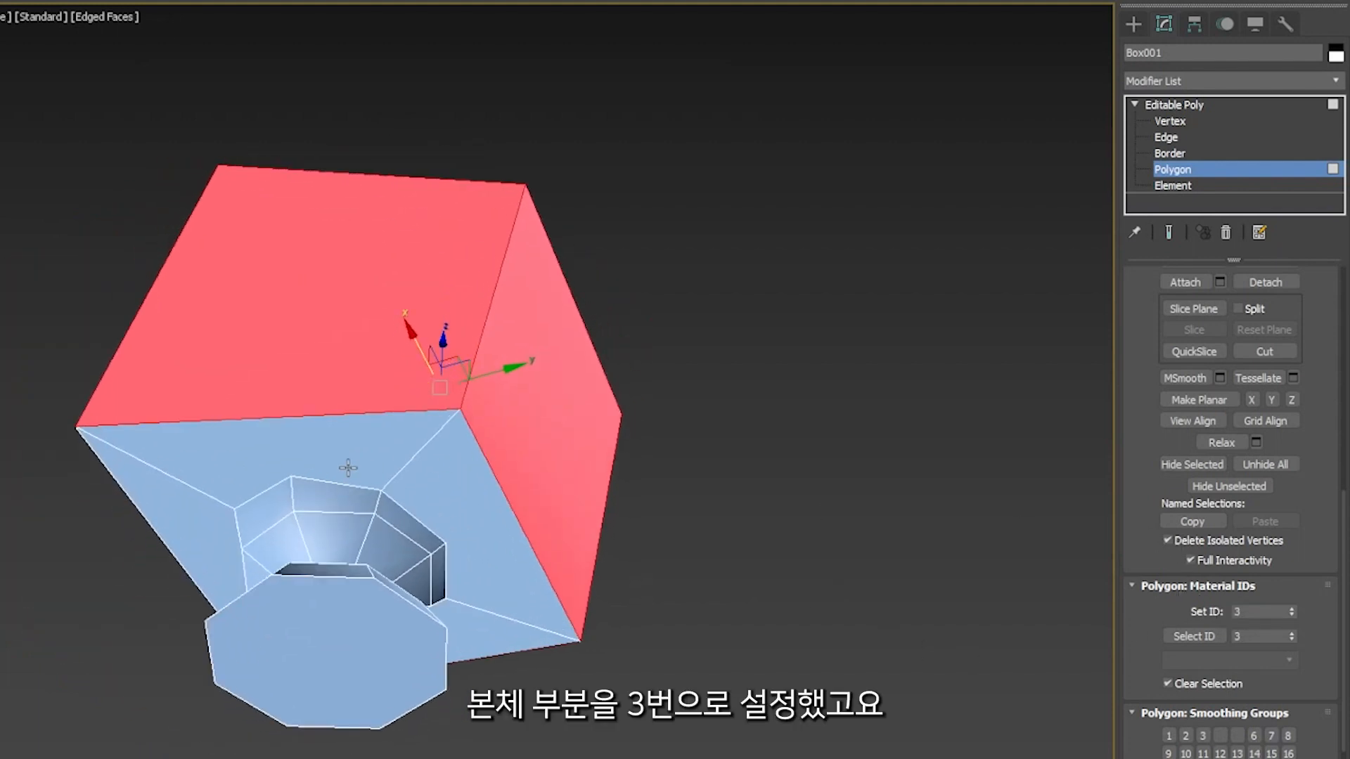
# Step: Set material ID 3 on the four underside polygons of the monitor's body around the stand, and clear the selection
pyautogui.click(282, 482)
pyautogui.keyDown('ctrl'); pyautogui.click(178, 513); pyautogui.keyUp('ctrl')
pyautogui.keyDown('ctrl'); pyautogui.click(467, 521); pyautogui.keyUp('ctrl')
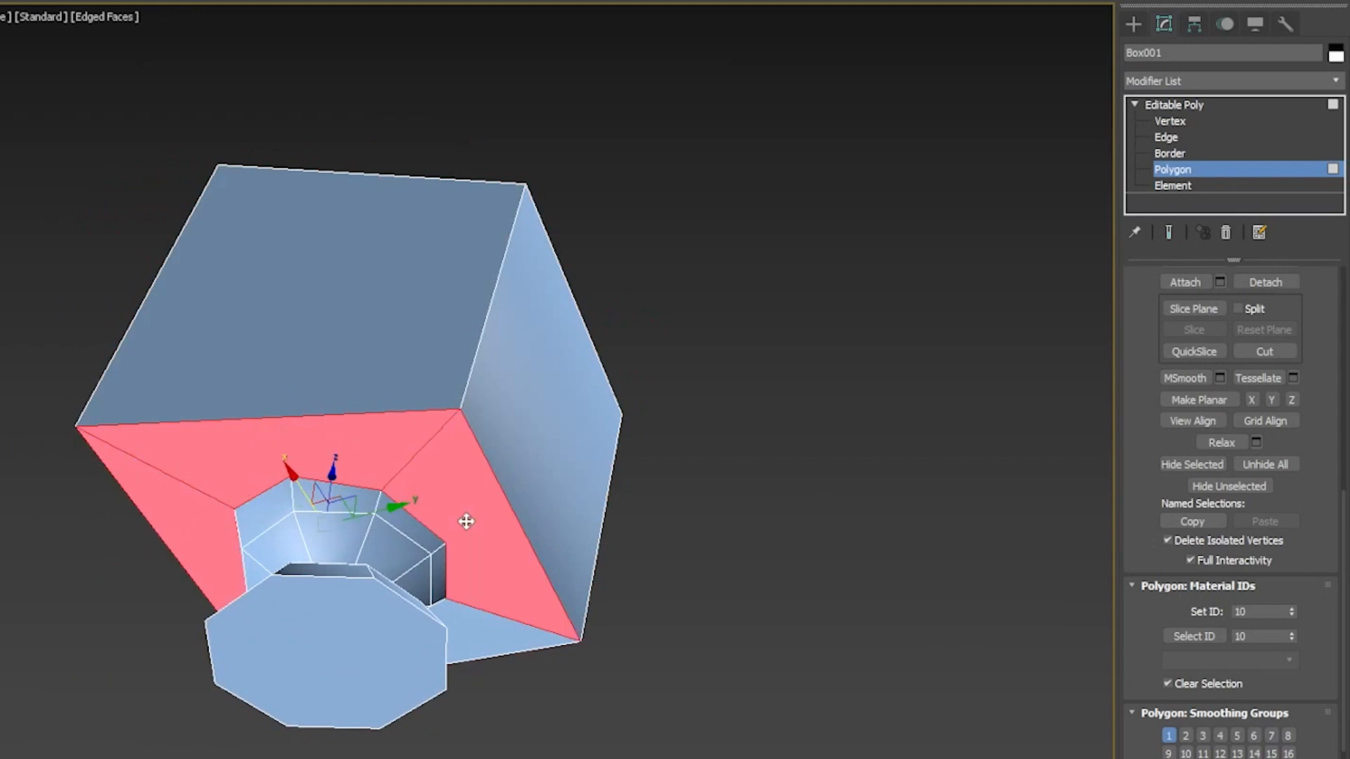
pyautogui.keyDown('ctrl'); pyautogui.click(475, 638); pyautogui.keyUp('ctrl')
pyautogui.doubleClick(1248, 611)
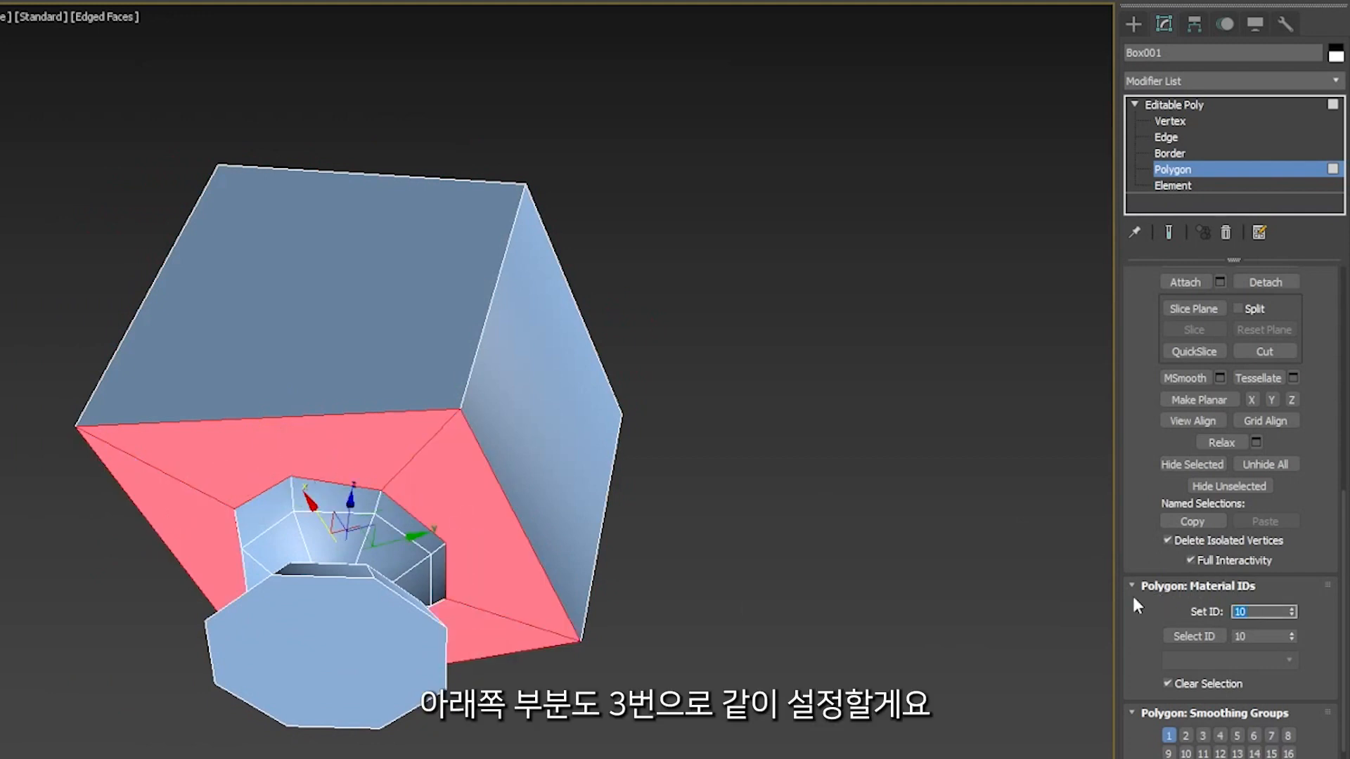
pyautogui.write('3')
pyautogui.press('Return')
pyautogui.keyDown('alt'); pyautogui.moveTo(680, 649); pyautogui.dragTo(790, 692, button='middle'); pyautogui.keyUp('alt')
pyautogui.click(791, 694)
# Step: Set material ID 4 on all polygons of the stand's upper bowl-shaped part
pyautogui.hotkey('alt', 'w')
pyautogui.scroll(5, 549, 592)
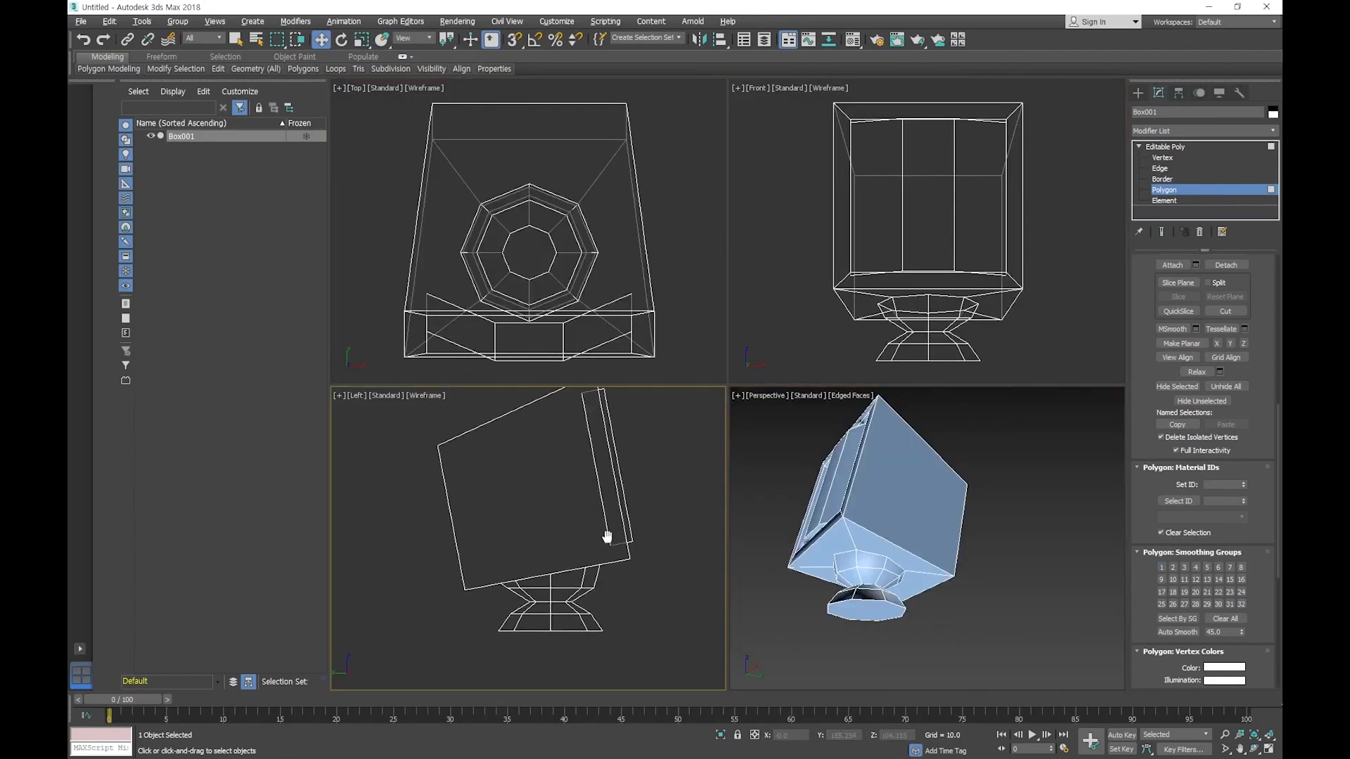
pyautogui.click(595, 580)
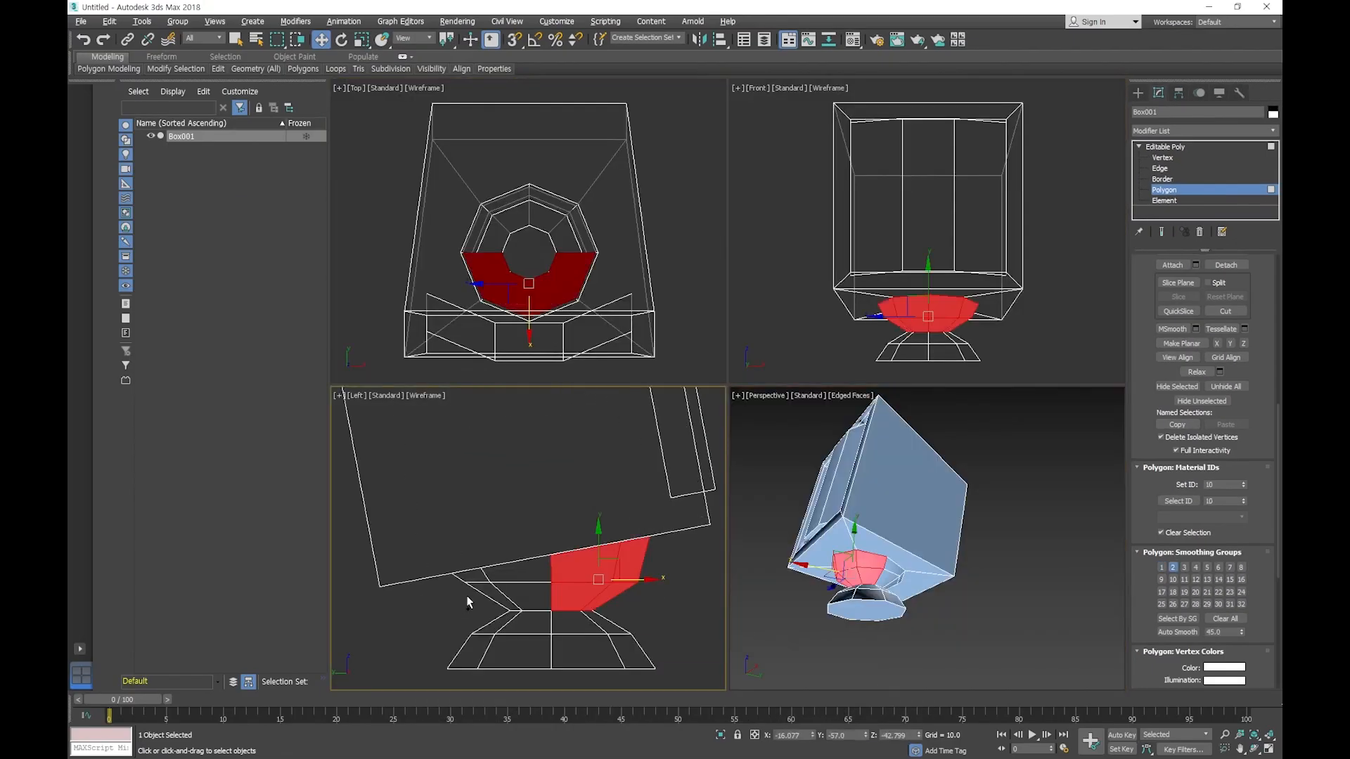
pyautogui.keyDown('ctrl'); pyautogui.moveTo(501, 583); pyautogui.dragTo(504, 588); pyautogui.keyUp('ctrl')
pyautogui.click(1217, 485)
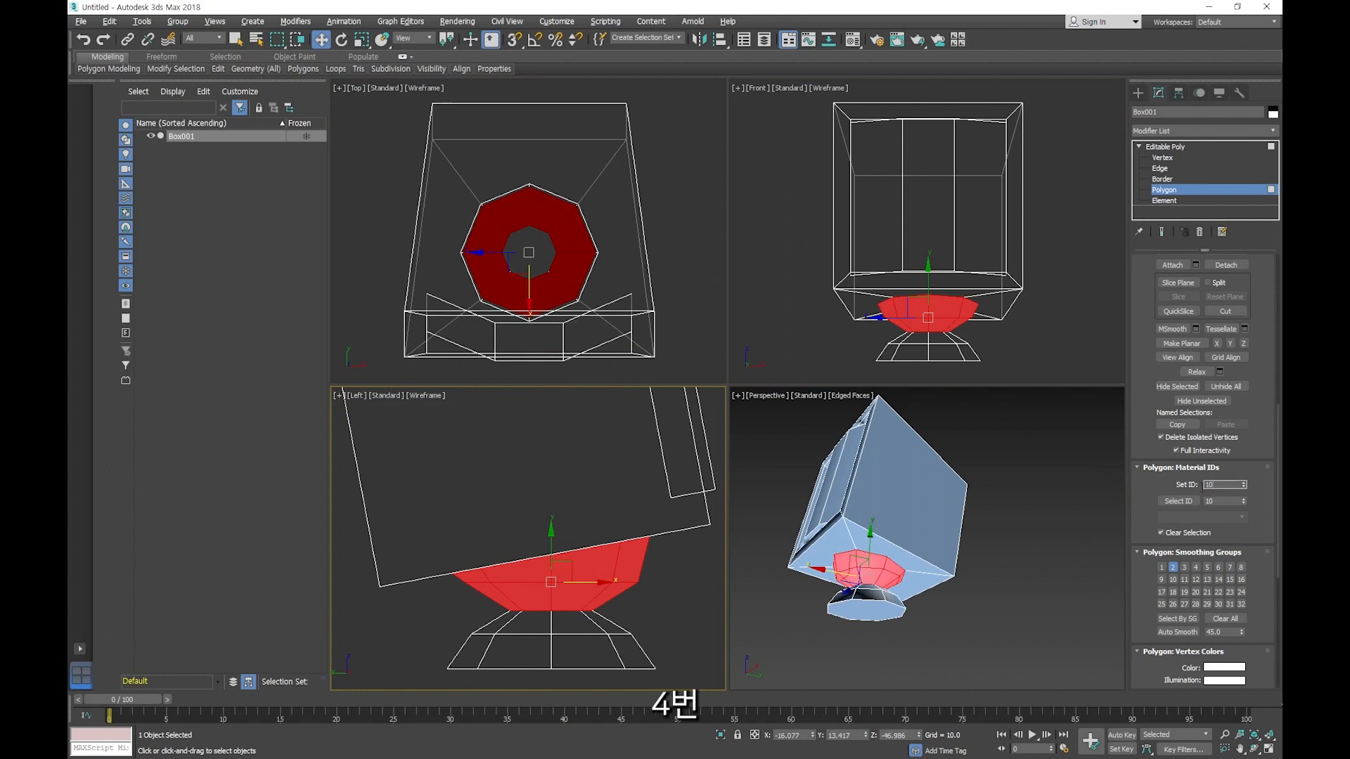
pyautogui.write('4')
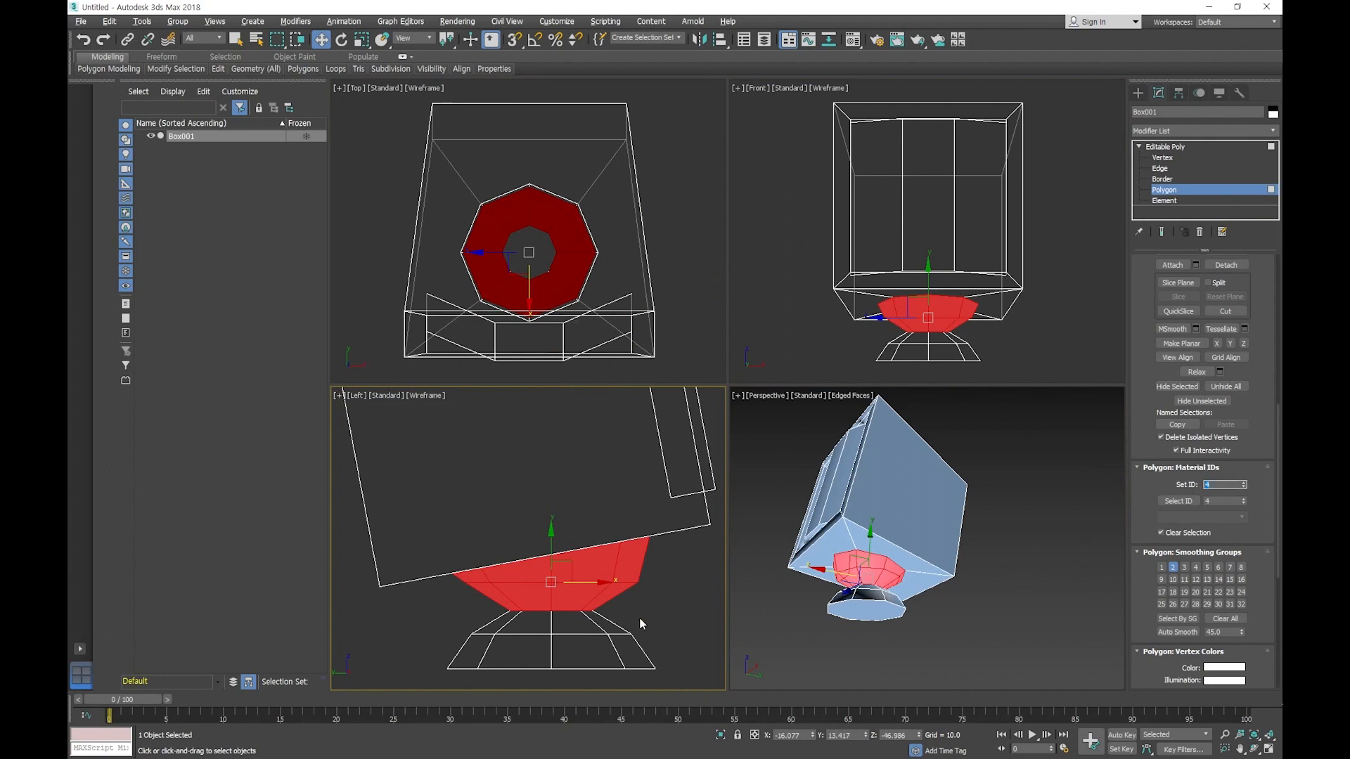
# Step: Set material ID 5 on all polygons of the stand's lower flared part
pyautogui.moveTo(460, 646); pyautogui.dragTo(462, 647)
pyautogui.click(1215, 485)
pyautogui.write('5')
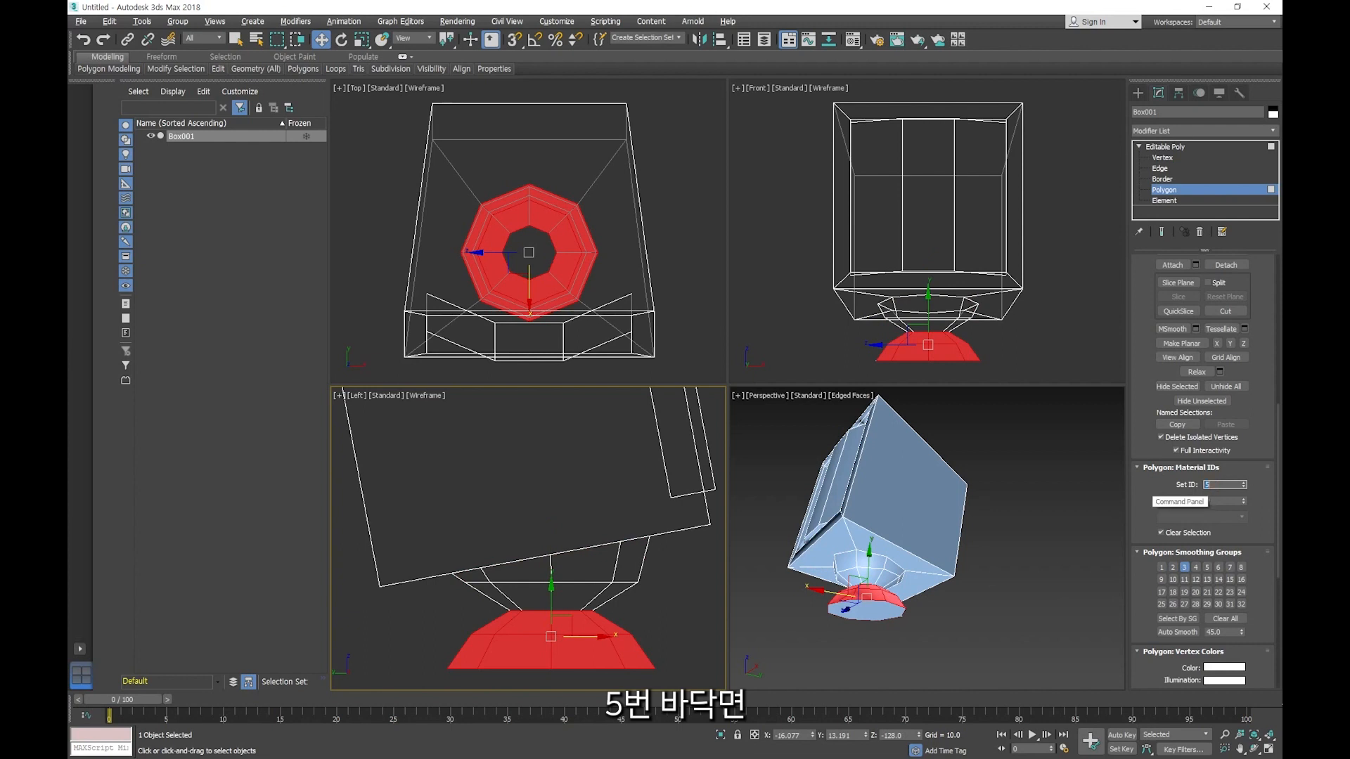
# Step: Set material ID 6 on the flat bottom polygon of the stand, and clear the selection
pyautogui.click(866, 613)
pyautogui.click(1224, 484)
pyautogui.write('6')
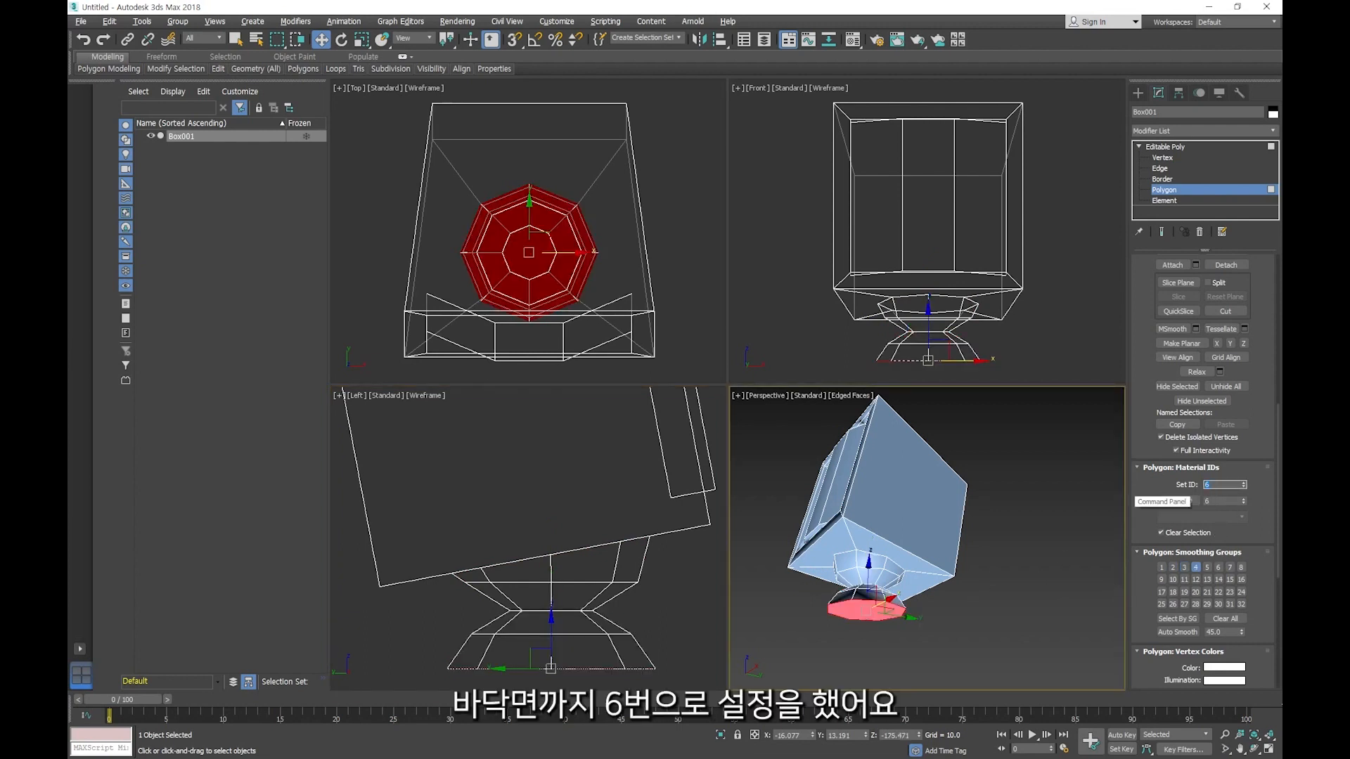
pyautogui.click(1015, 546)
# Step: Check the material assignments by selecting the polygons of IDs 1 to 6 one ID at a time in the enlarged perspective view
pyautogui.hotkey('alt', 'w')
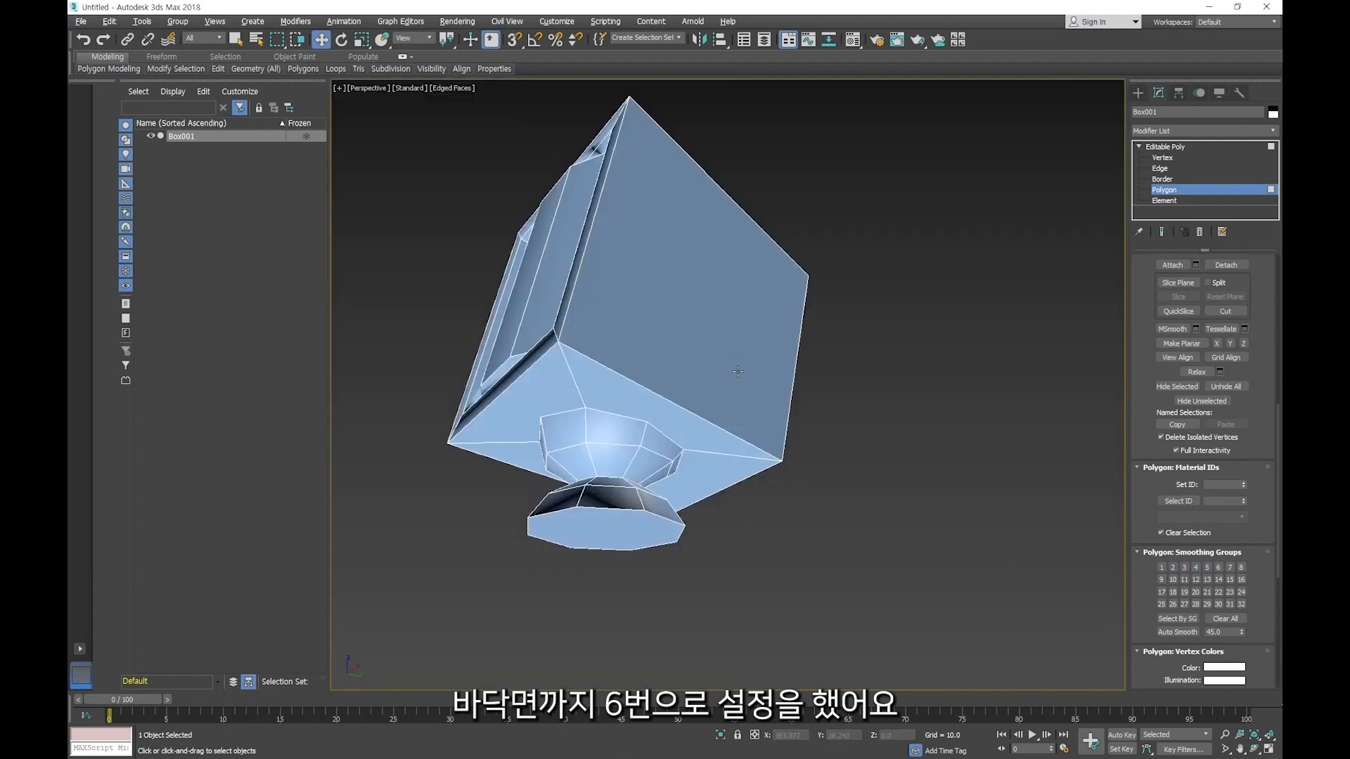
pyautogui.keyDown('alt'); pyautogui.moveTo(710, 361); pyautogui.dragTo(837, 415, button='middle'); pyautogui.keyUp('alt')
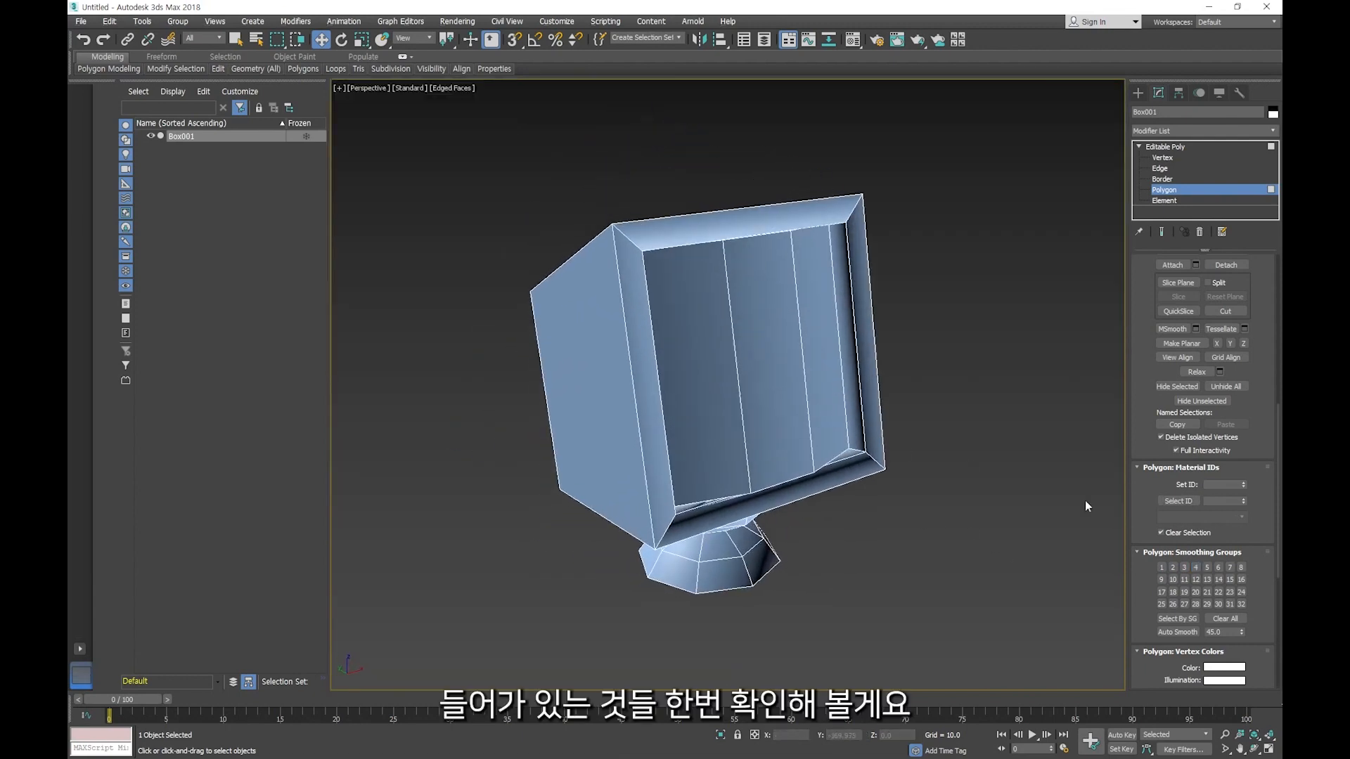
pyautogui.click(1214, 502)
pyautogui.click(1178, 501)
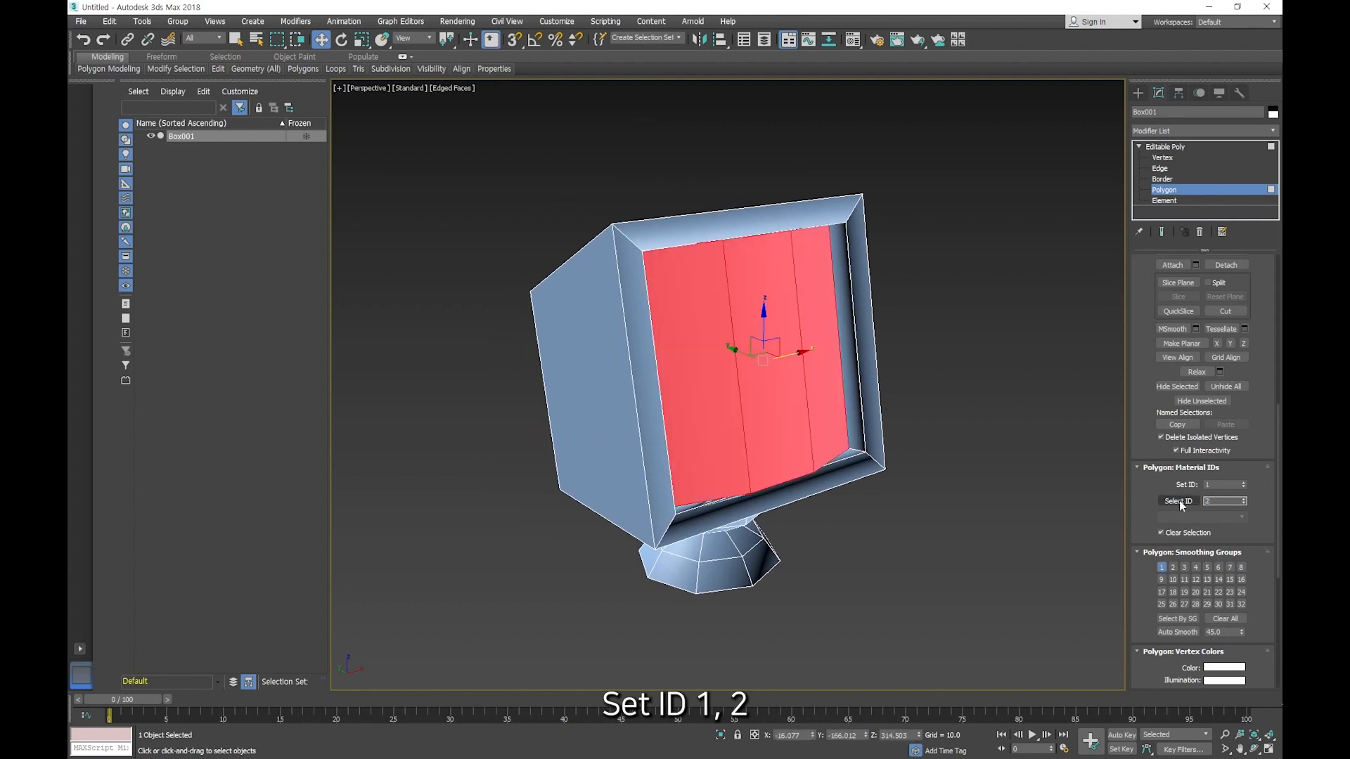
pyautogui.write('2')
pyautogui.click(1180, 501)
pyautogui.write('3')
pyautogui.click(1179, 501)
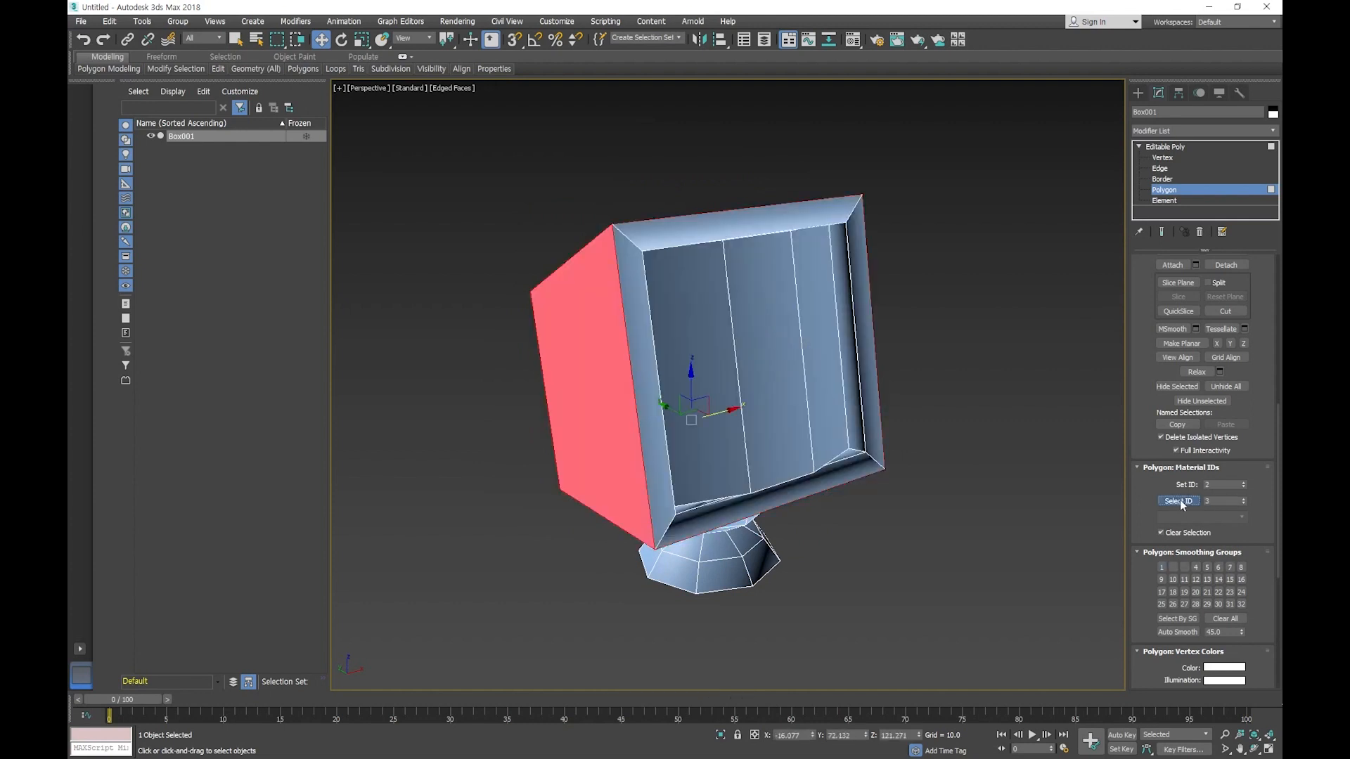
pyautogui.keyDown('alt'); pyautogui.moveTo(883, 490); pyautogui.dragTo(769, 329, button='middle'); pyautogui.keyUp('alt')
pyautogui.write('4')
pyautogui.click(1179, 501)
pyautogui.doubleClick(1204, 501)
pyautogui.write('5')
pyautogui.click(1188, 503)
pyautogui.write('6')
pyautogui.click(1179, 501)
pyautogui.click(995, 507)
pyautogui.keyDown('alt'); pyautogui.moveTo(996, 508); pyautogui.dragTo(816, 509, button='middle'); pyautogui.keyUp('alt')
# Step: Leave polygon editing and apply a TurboSmooth modifier with 3 iterations to the monitor
pyautogui.click(1167, 147)
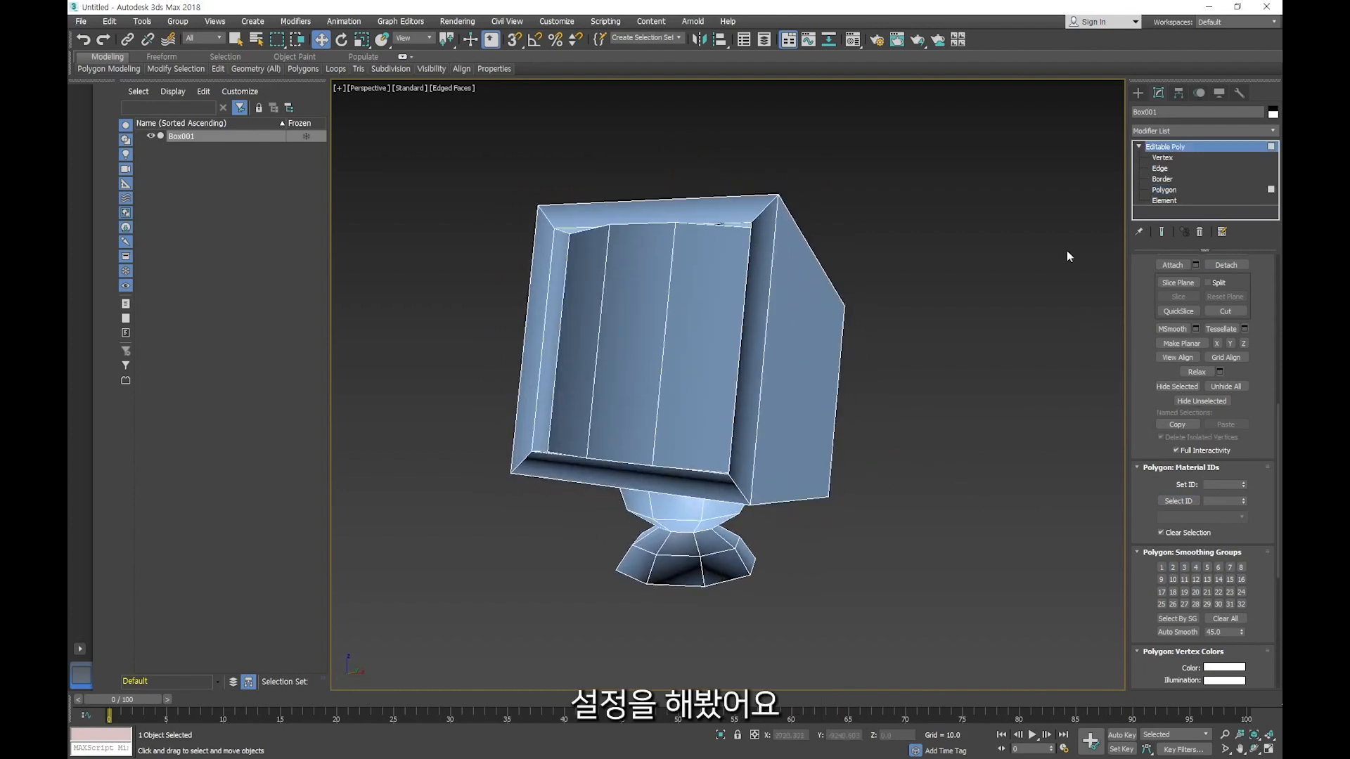
pyautogui.keyDown('alt'); pyautogui.moveTo(876, 361); pyautogui.dragTo(934, 365, button='middle'); pyautogui.keyUp('alt')
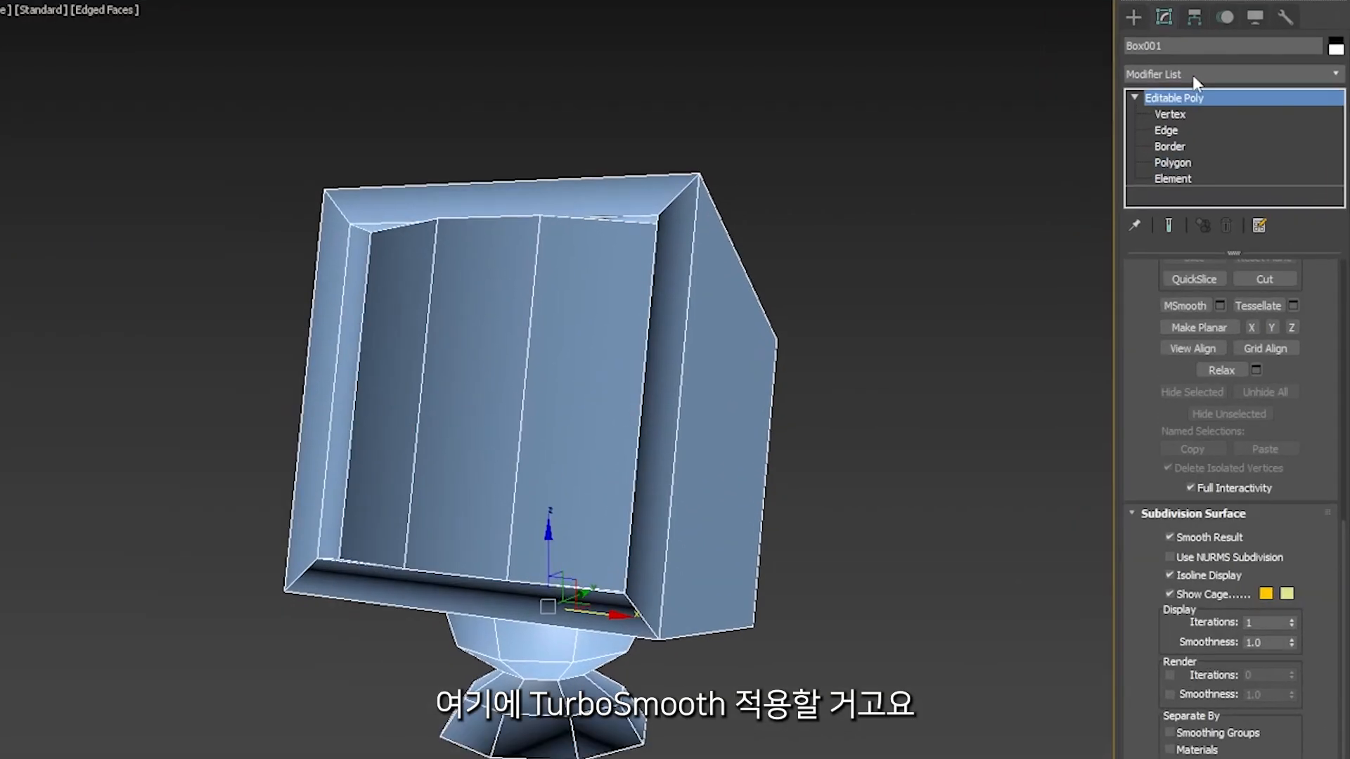
pyautogui.click(1178, 131)
pyautogui.write('tu')
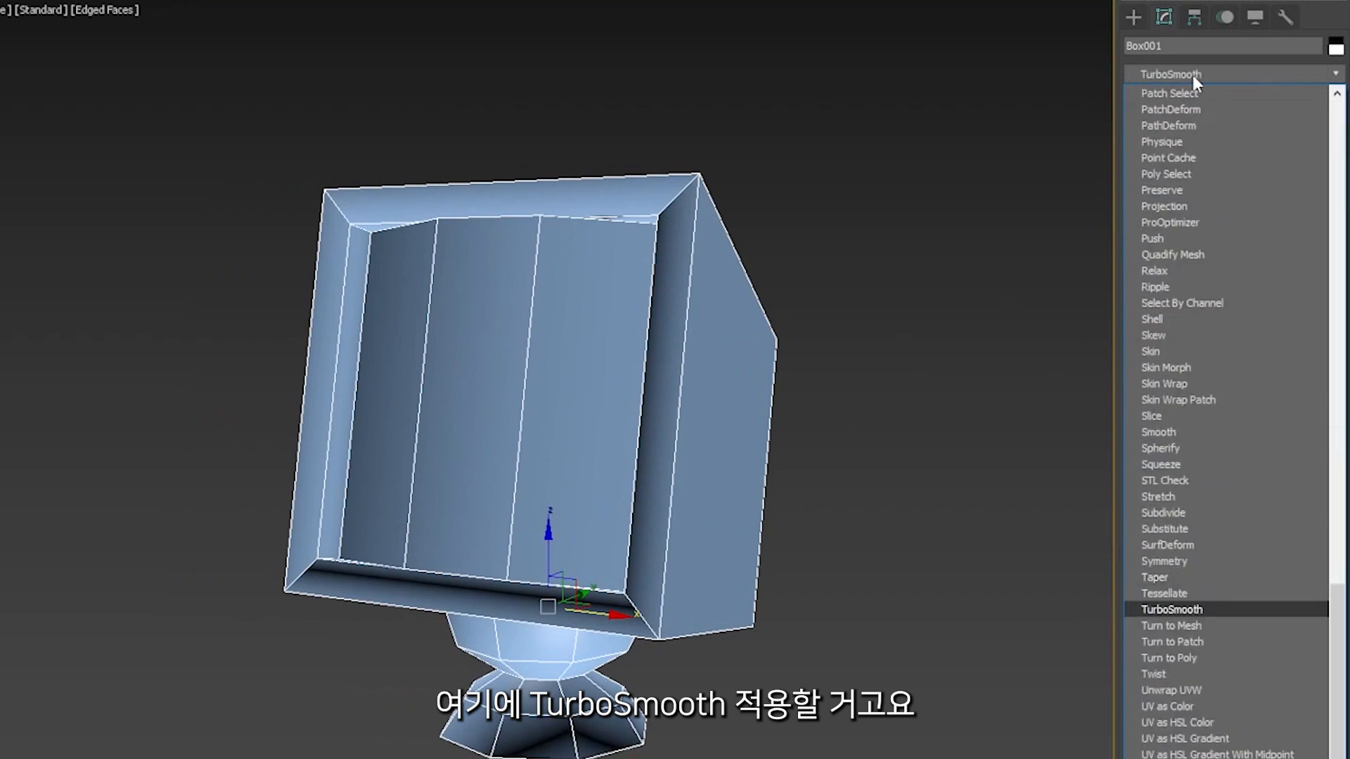
pyautogui.press('Return')
pyautogui.click(1291, 299)
pyautogui.click(1291, 298)
# Step: Make TurboSmooth separate its surfaces by Smoothing Groups, and view the monitor from the front
pyautogui.keyDown('alt'); pyautogui.moveTo(647, 351); pyautogui.dragTo(618, 337, button='middle'); pyautogui.keyUp('alt')
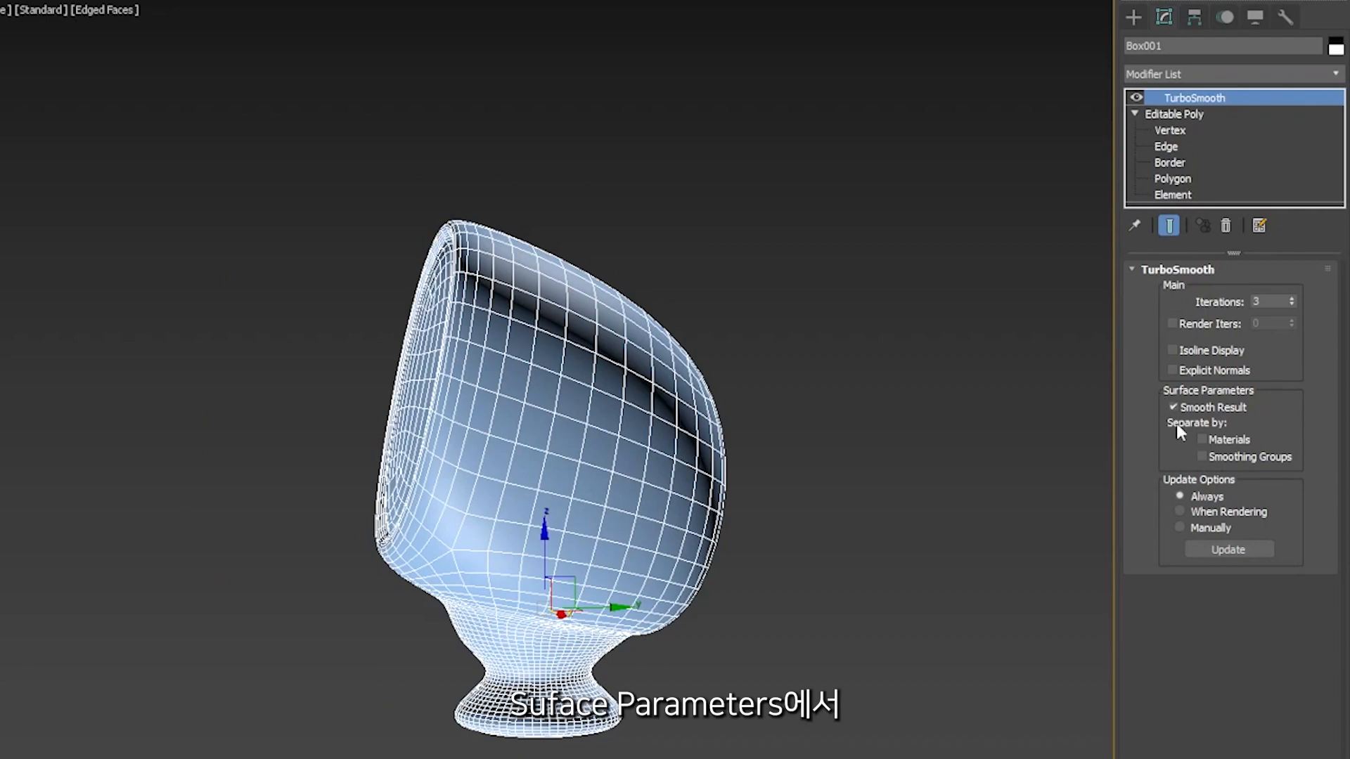
pyautogui.click(1202, 457)
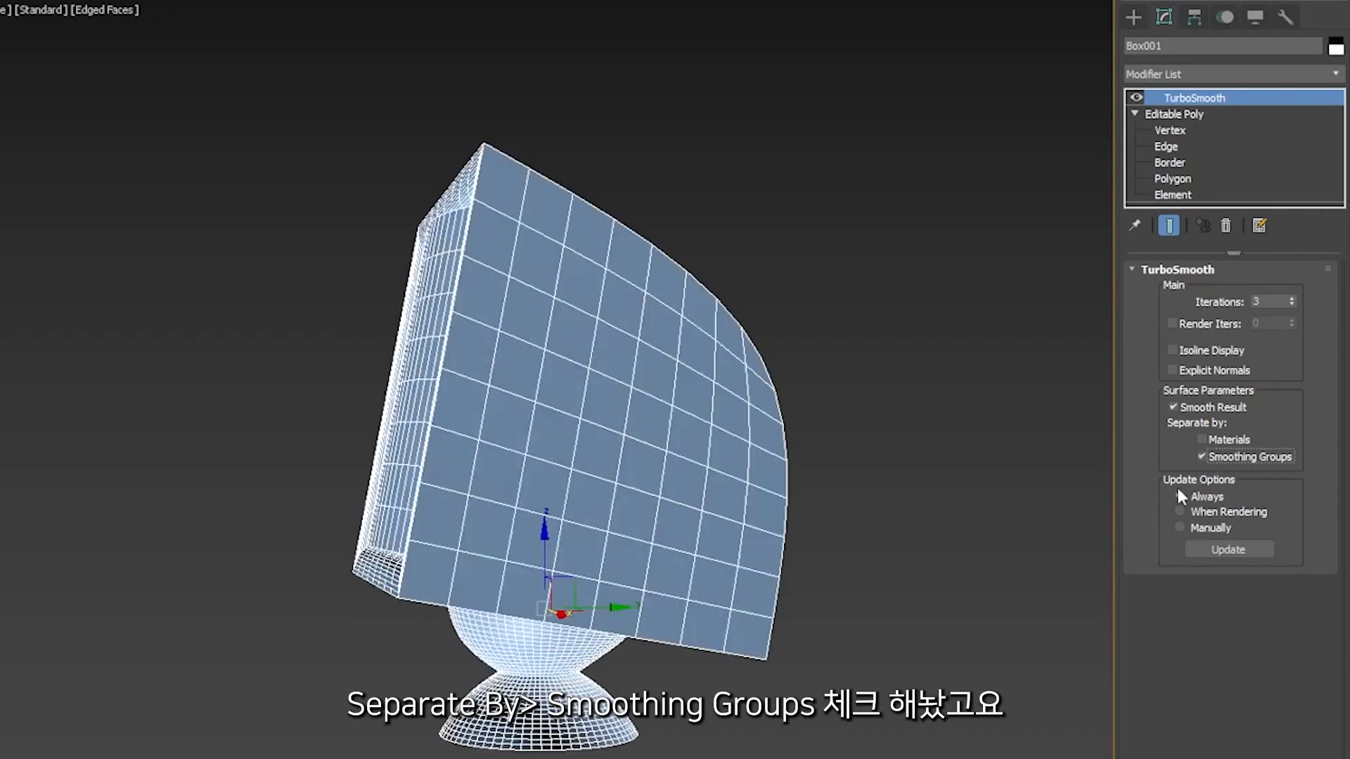
pyautogui.keyDown('alt'); pyautogui.moveTo(601, 478); pyautogui.dragTo(809, 505, button='middle'); pyautogui.keyUp('alt')
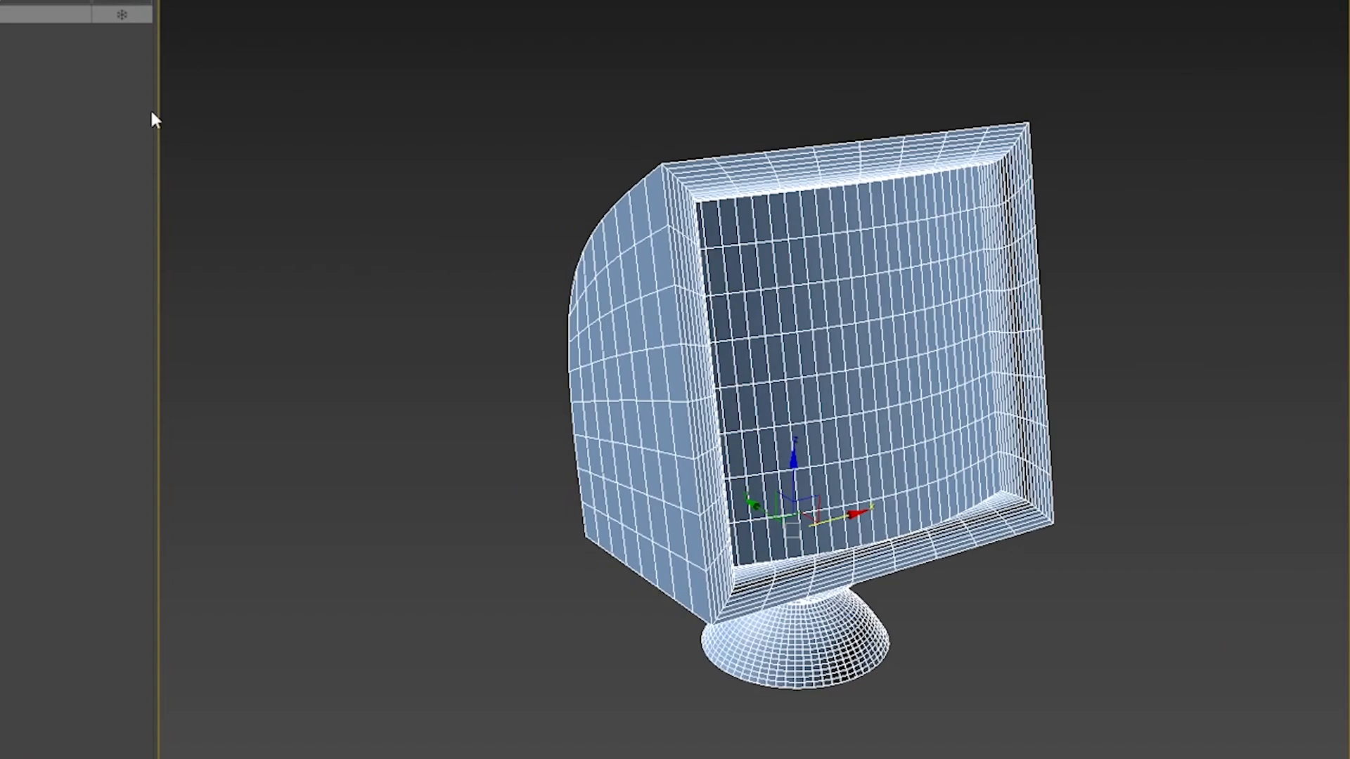
# Step: Change the first sample material in the Material Editor to the Multi/Sub-Object type, discarding the old material
pyautogui.press('m')
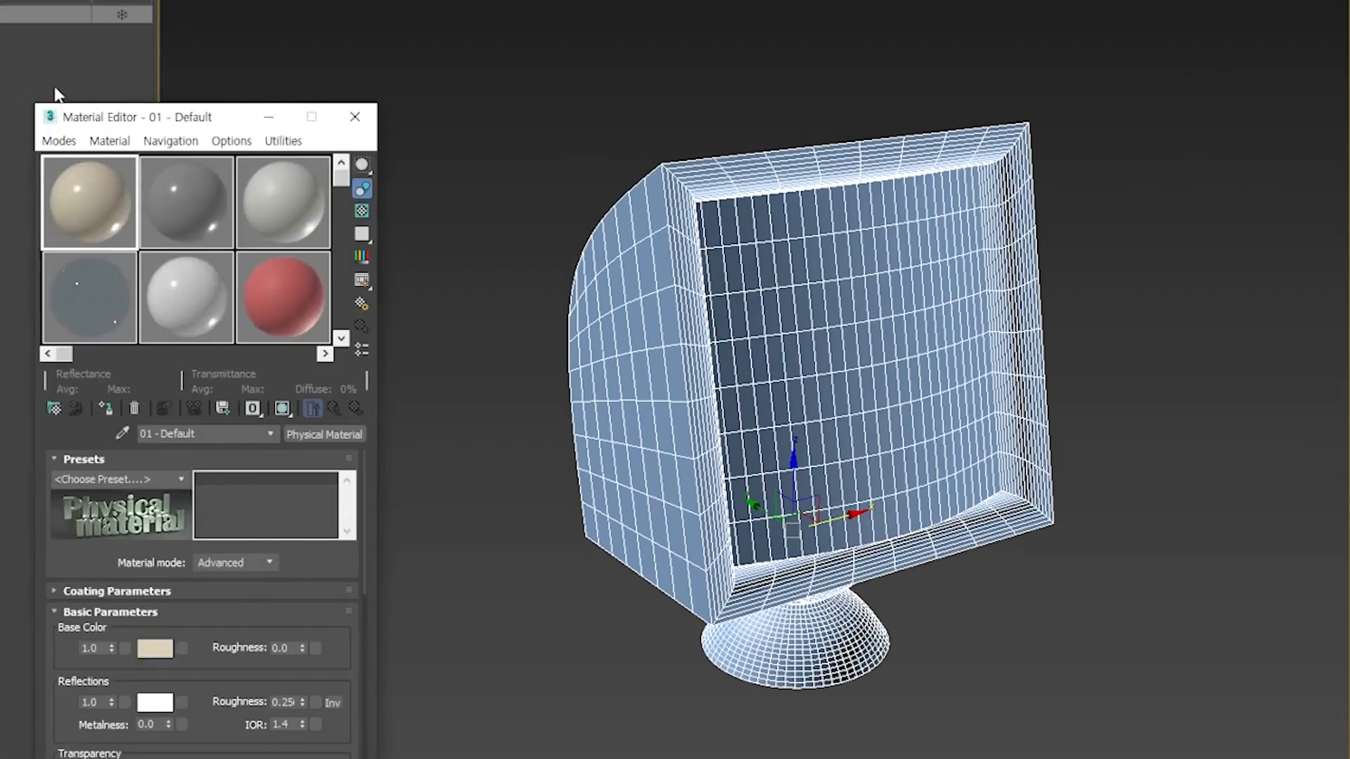
pyautogui.moveTo(110, 119); pyautogui.dragTo(182, 3)
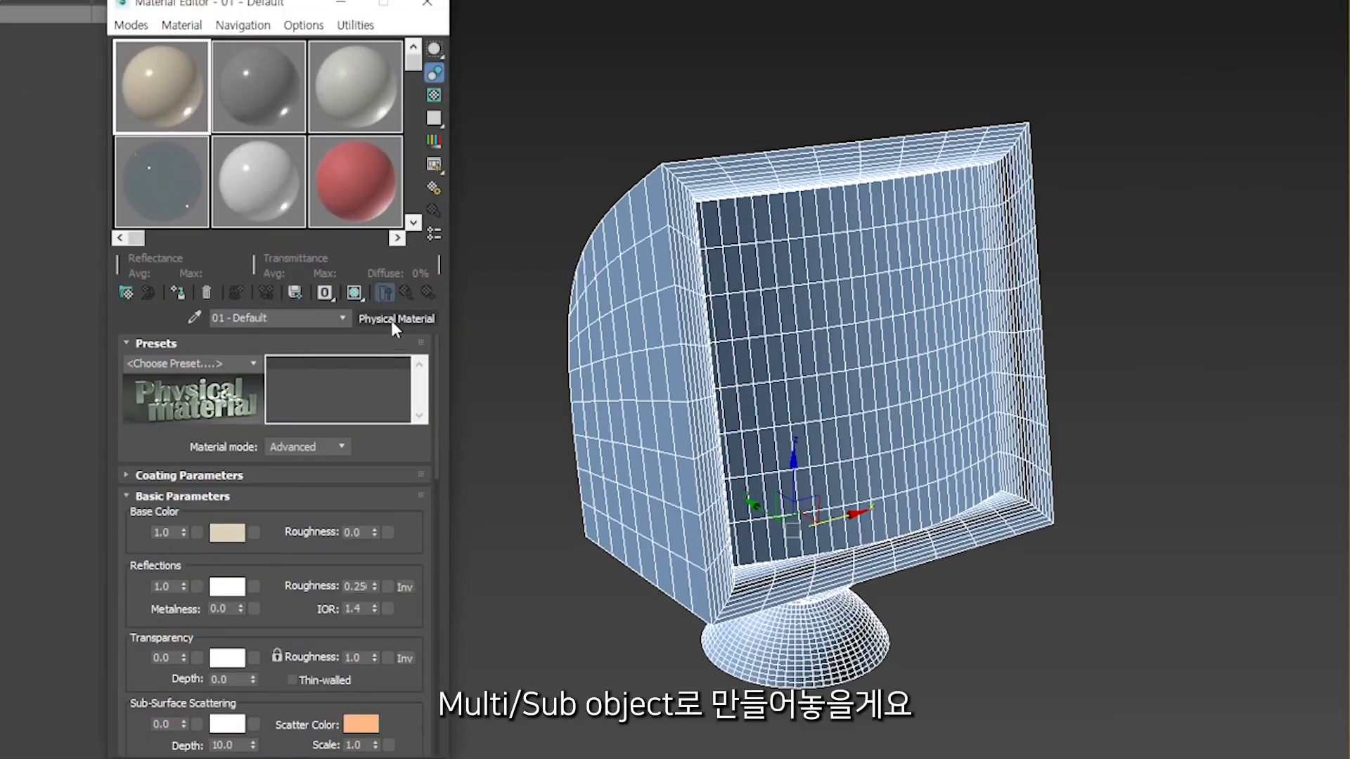
pyautogui.click(391, 320)
pyautogui.click(394, 321)
pyautogui.click(482, 156)
pyautogui.click(537, 272)
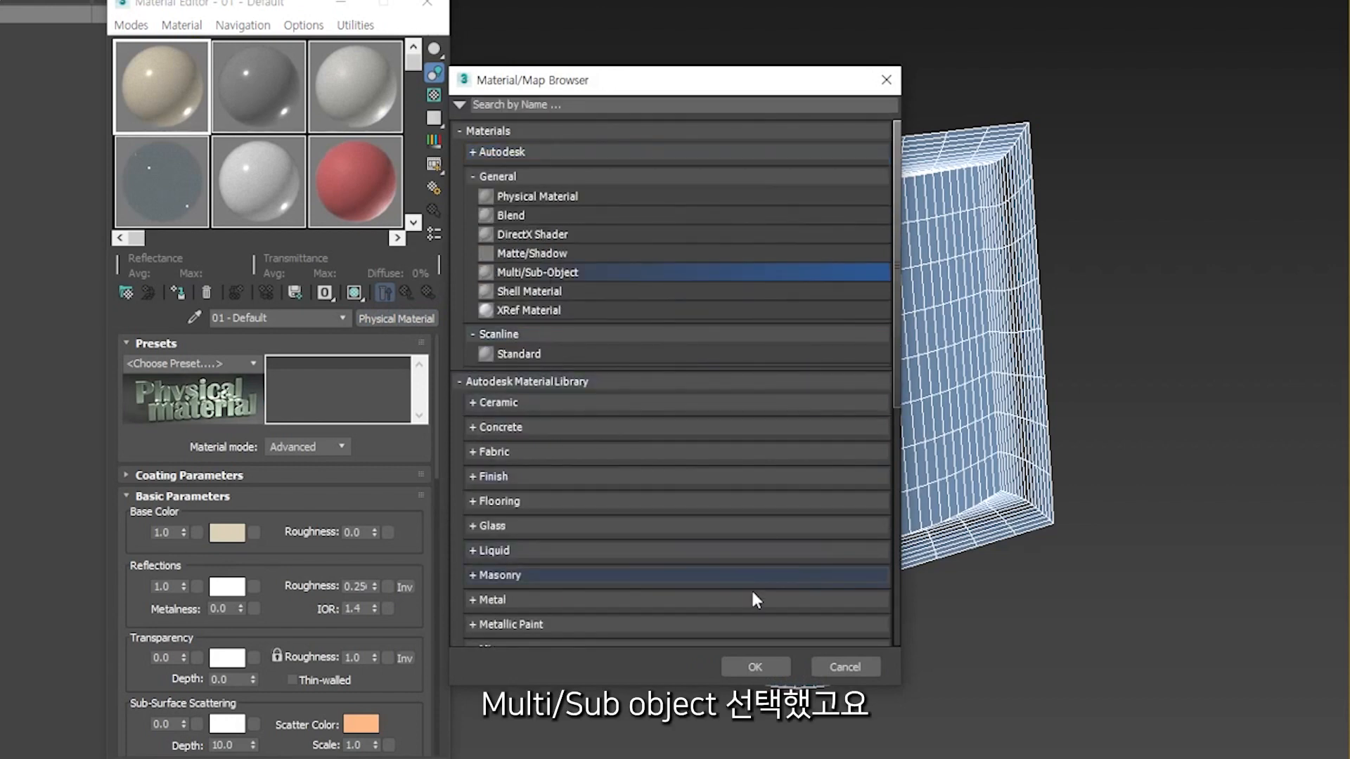
pyautogui.click(755, 666)
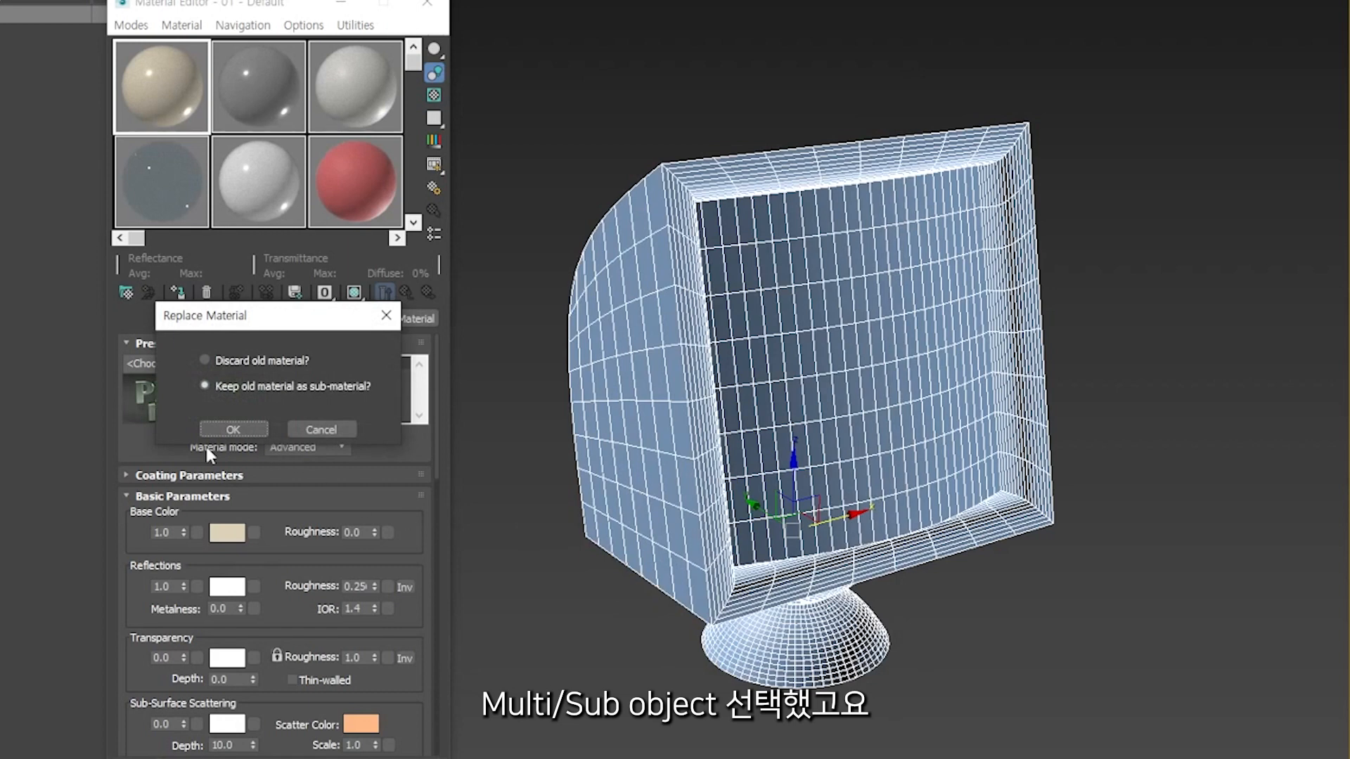
pyautogui.click(221, 363)
pyautogui.click(234, 430)
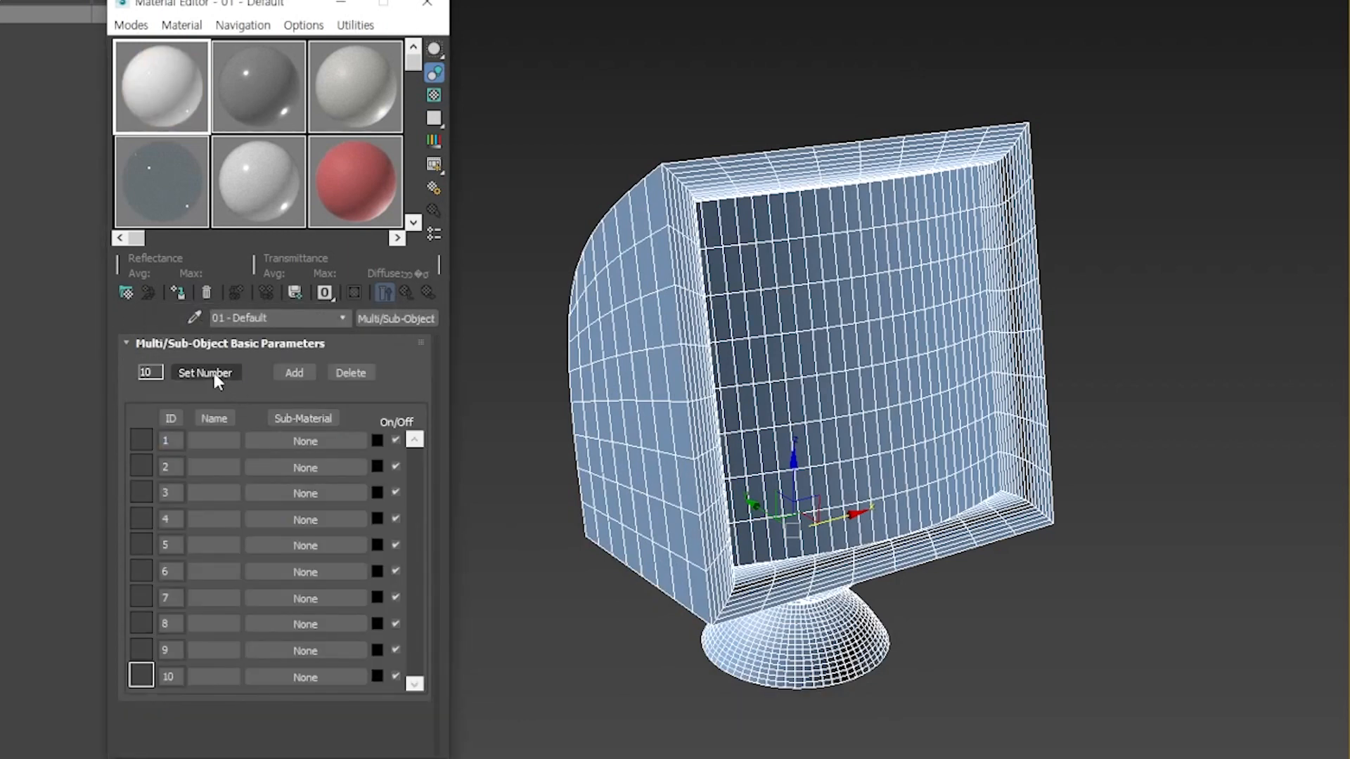
# Step: Set the number of sub-materials in the Multi/Sub-Object material to 6
pyautogui.click(211, 374)
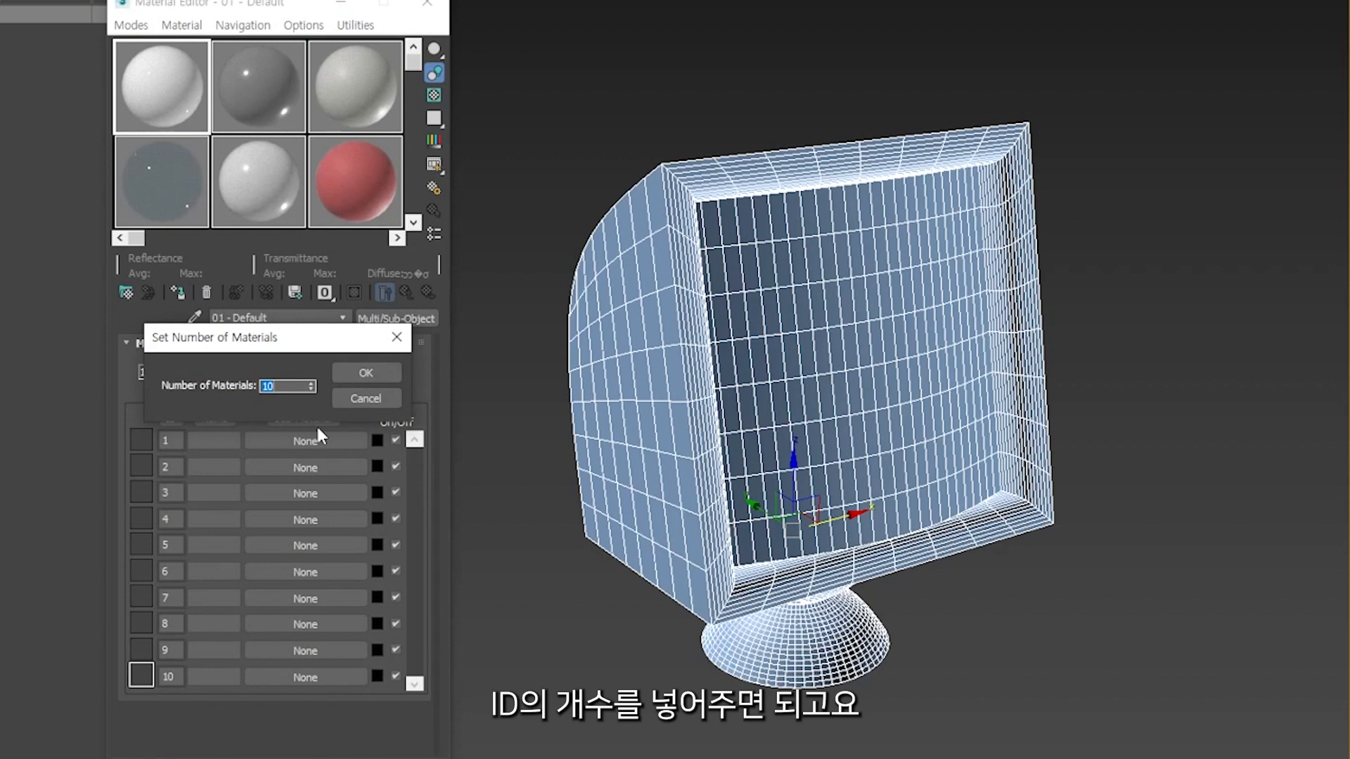
pyautogui.click(370, 404)
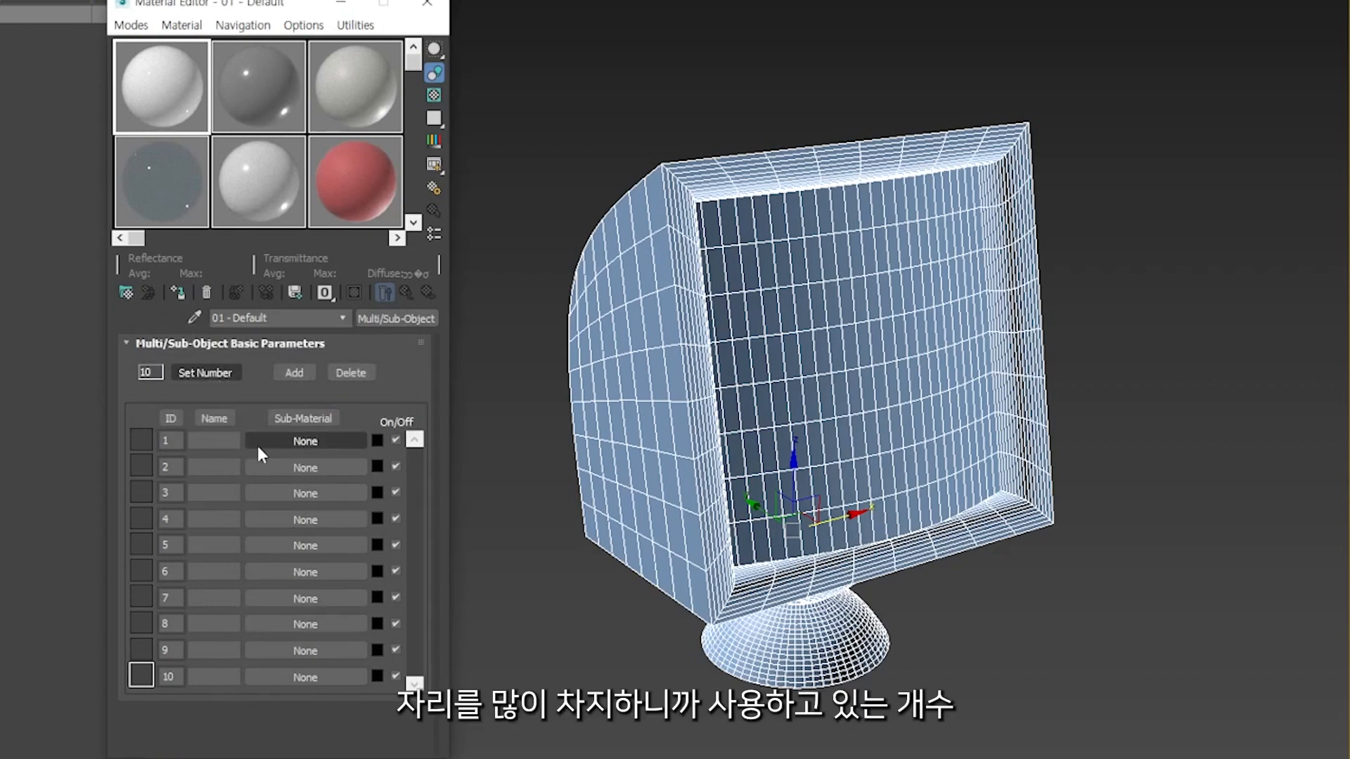
pyautogui.click(208, 372)
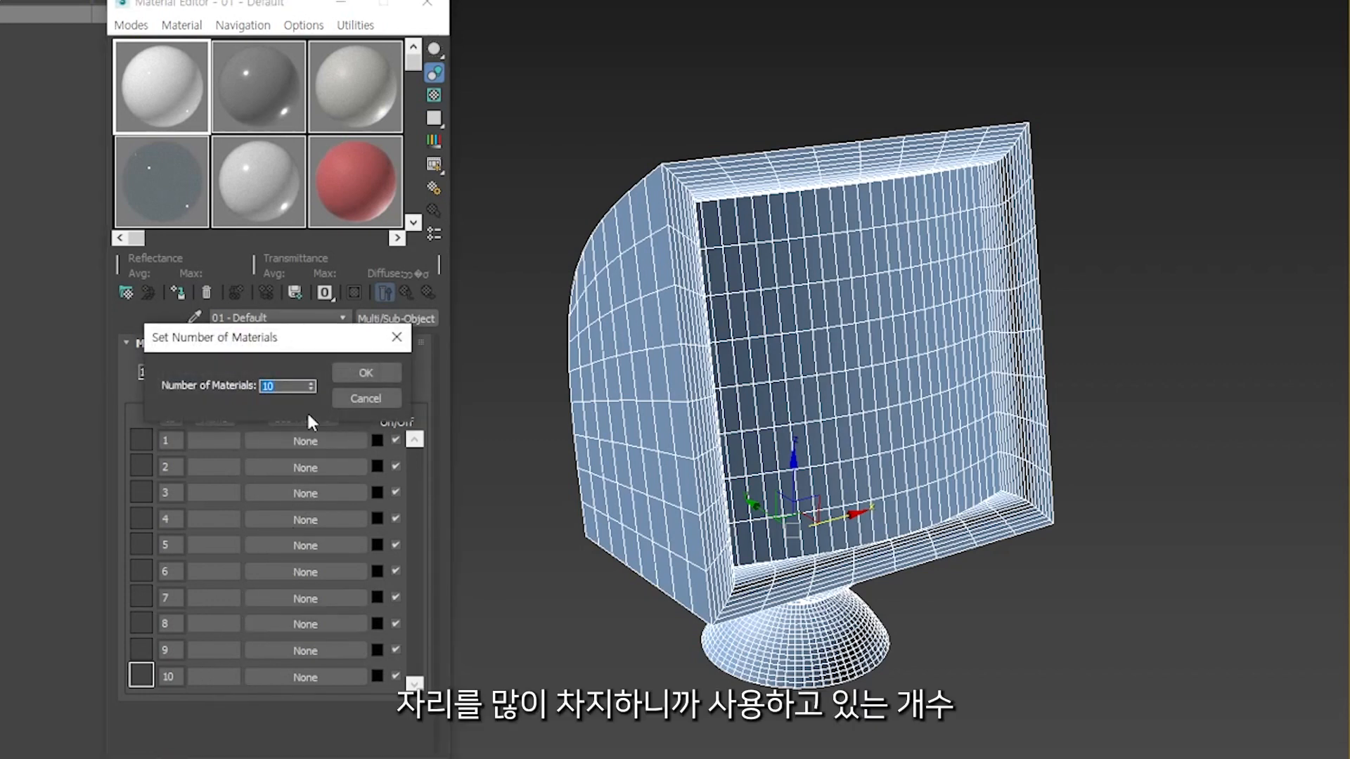
pyautogui.write('6')
pyautogui.click(367, 374)
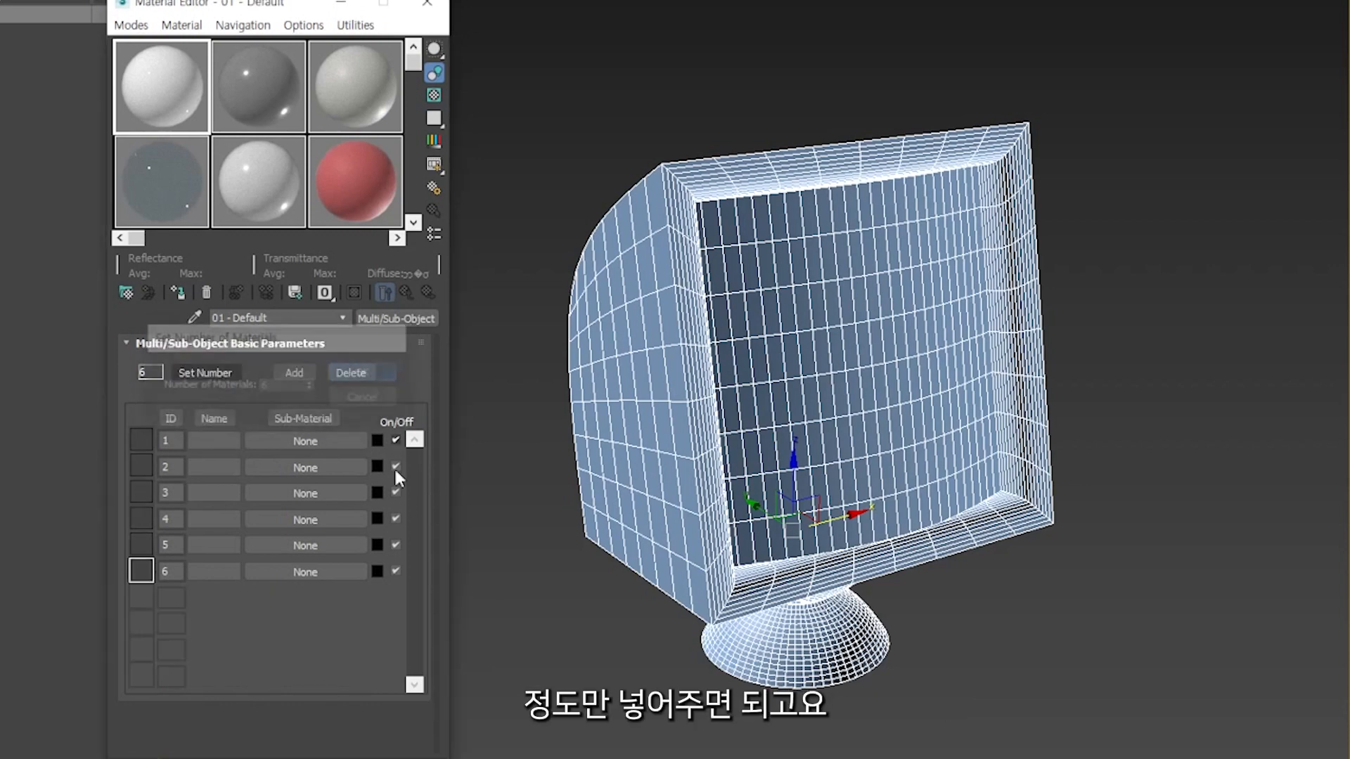
# Step: Assign a Standard material to the ID 1 sub-material slot and return to the parent material
pyautogui.click(279, 437)
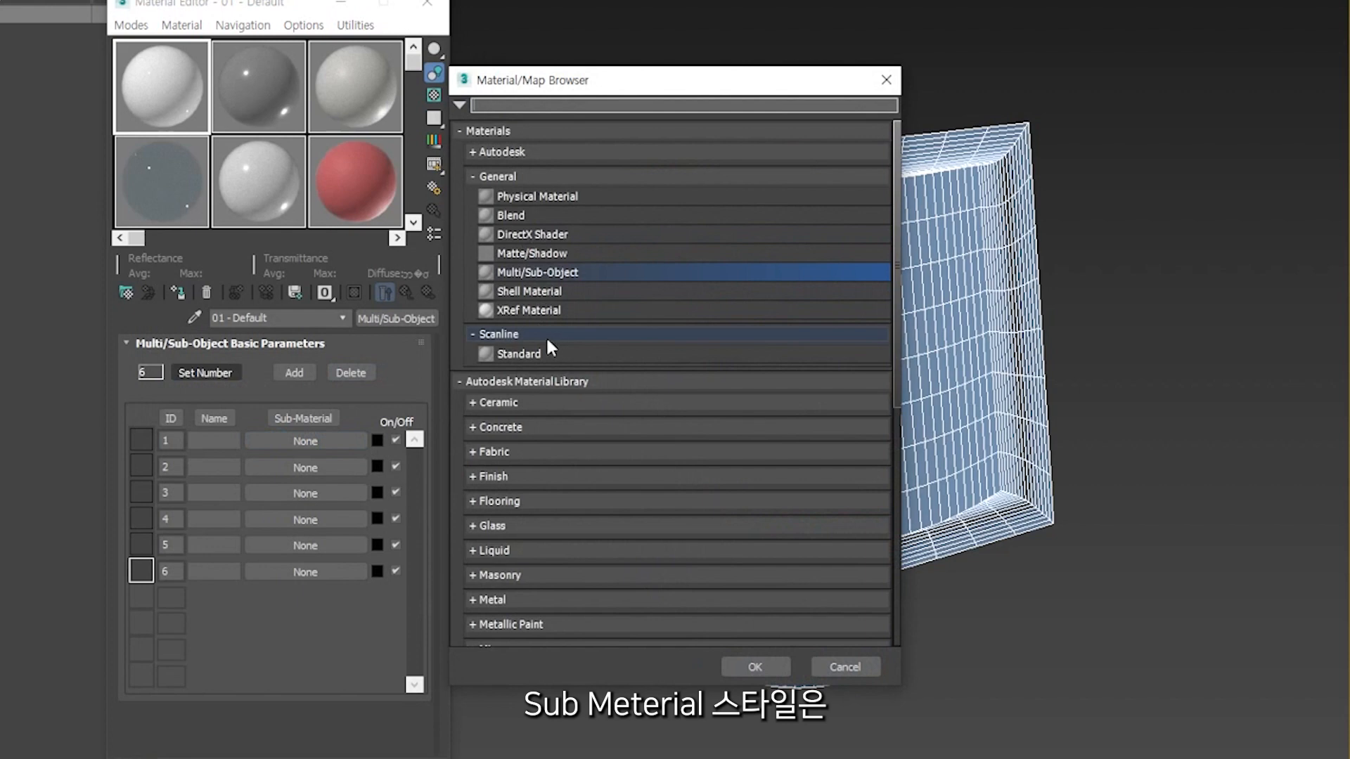
pyautogui.click(510, 357)
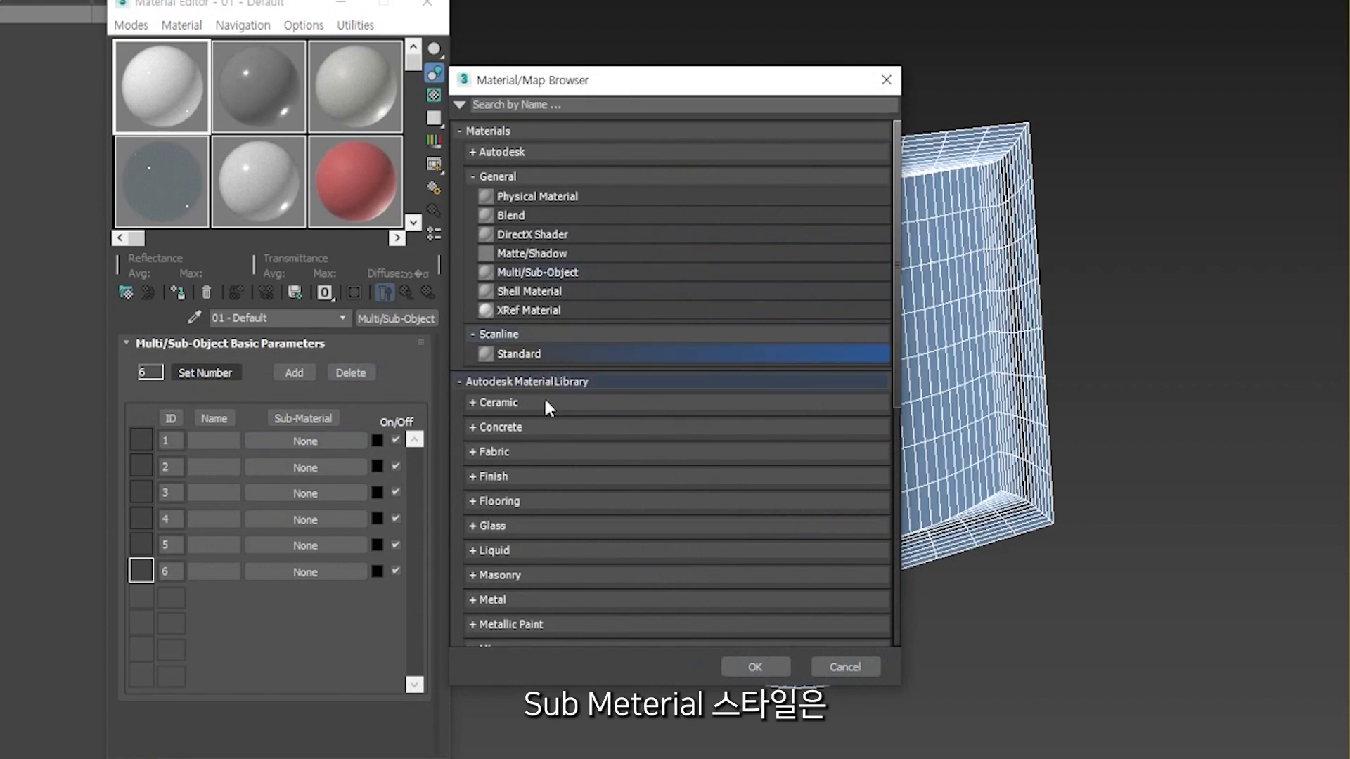
pyautogui.click(761, 661)
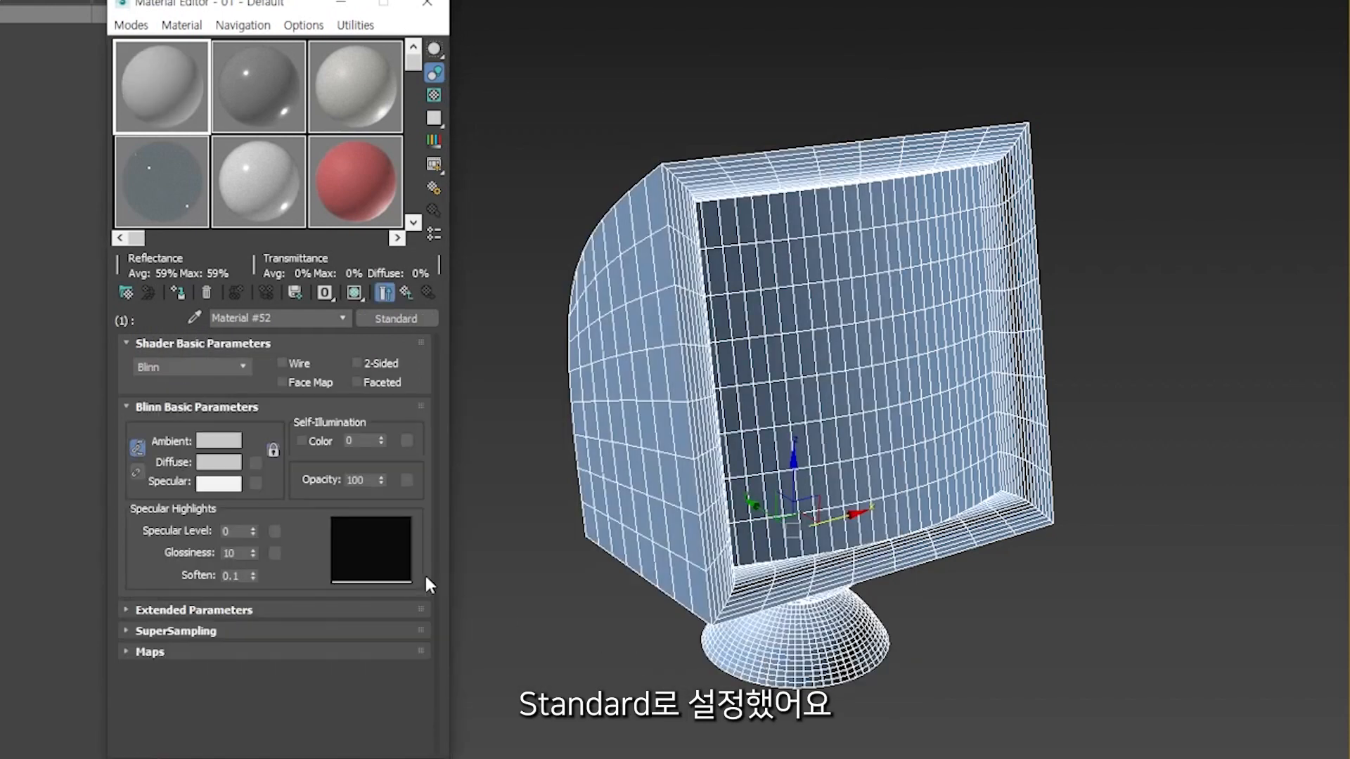
pyautogui.click(406, 293)
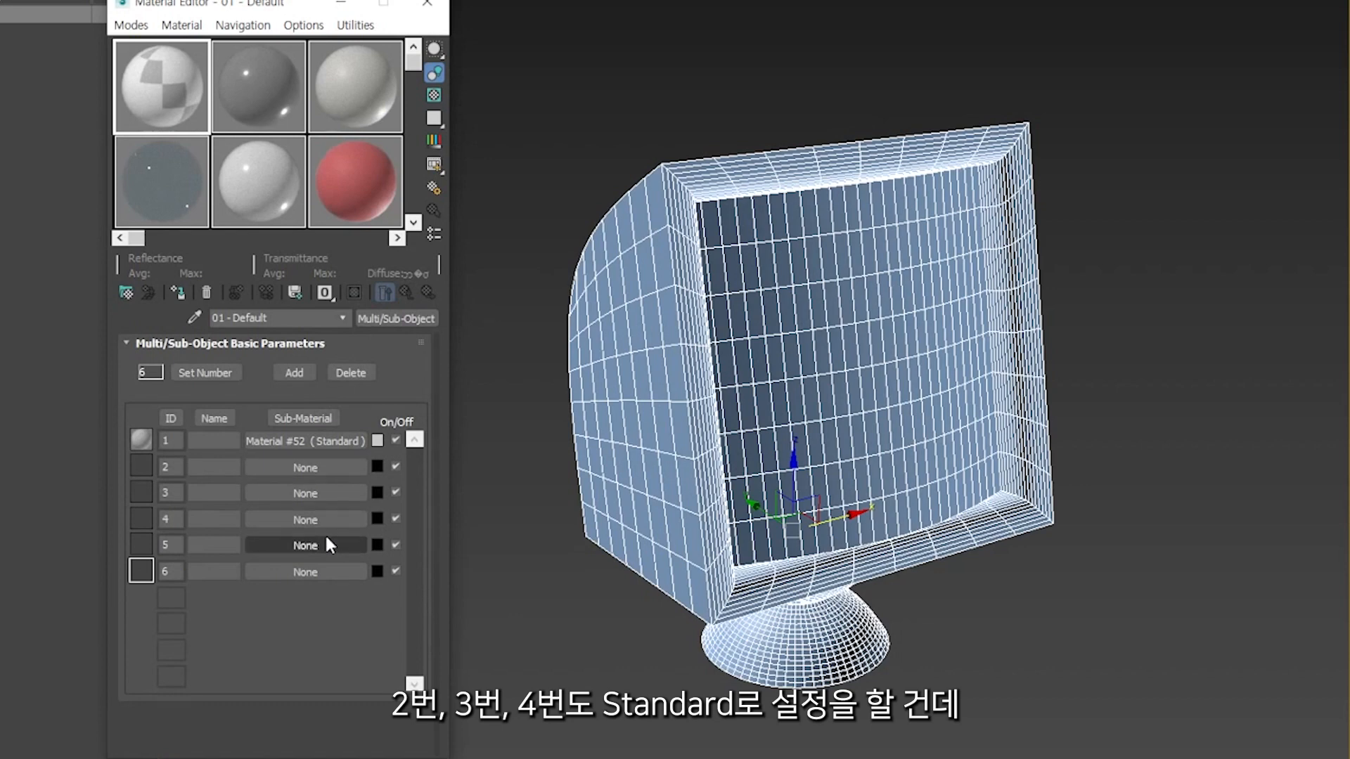
# Step: Assign a Standard material to the ID 2 sub-material slot and return to the parent material
pyautogui.click(310, 466)
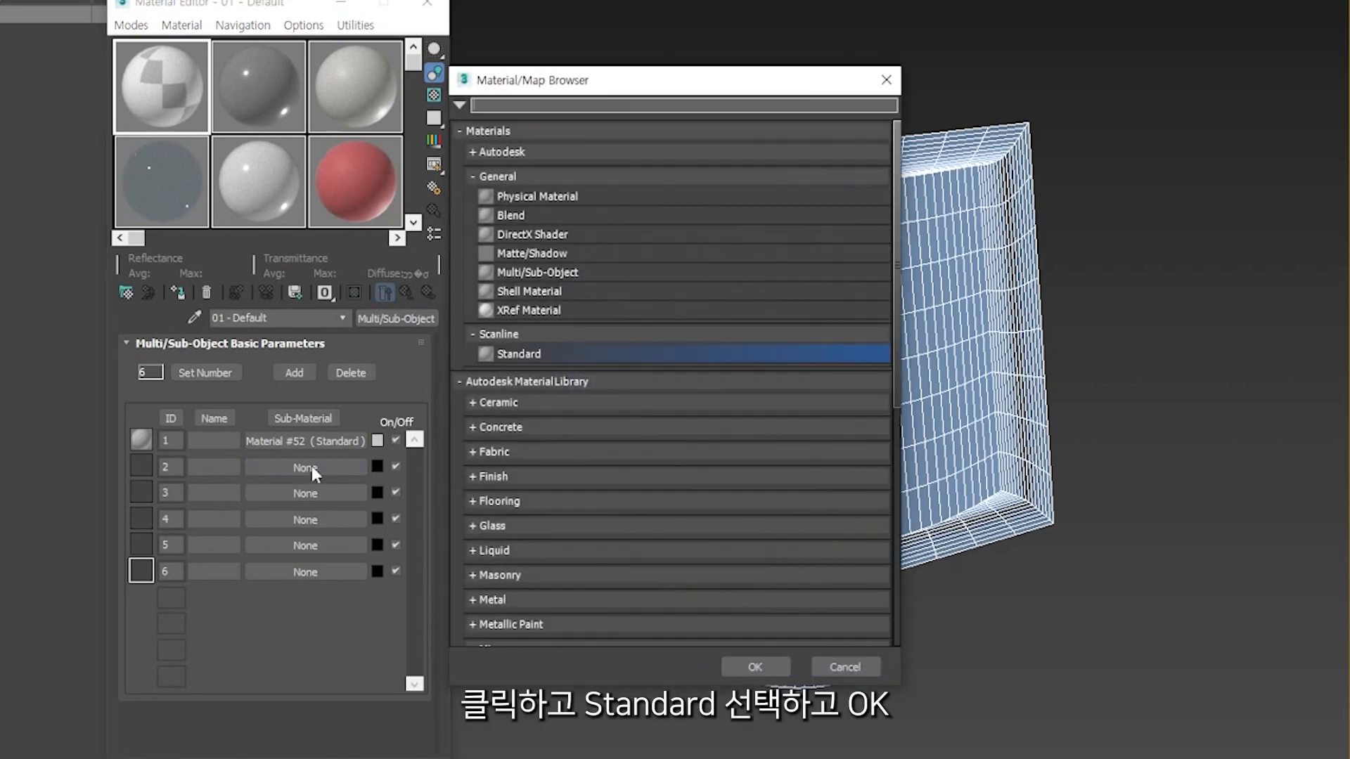
pyautogui.click(755, 666)
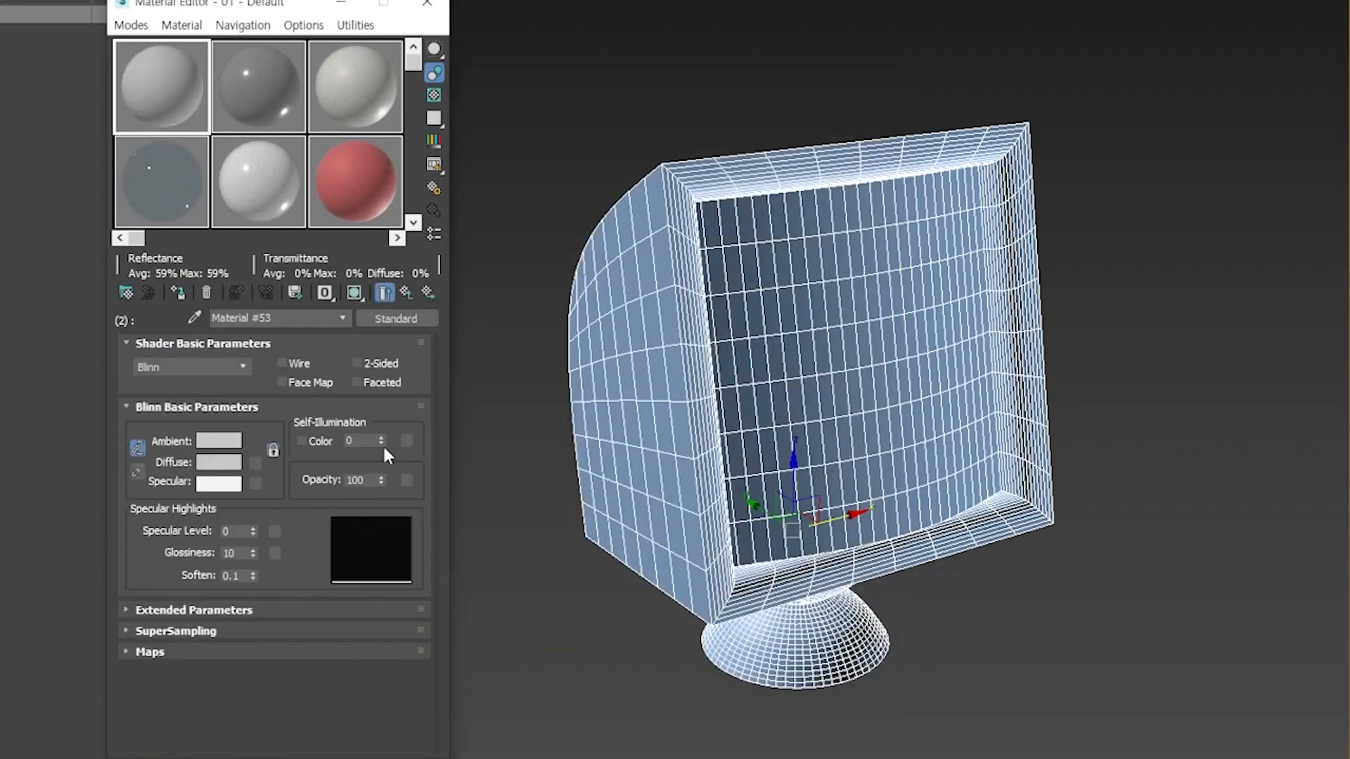
pyautogui.click(405, 293)
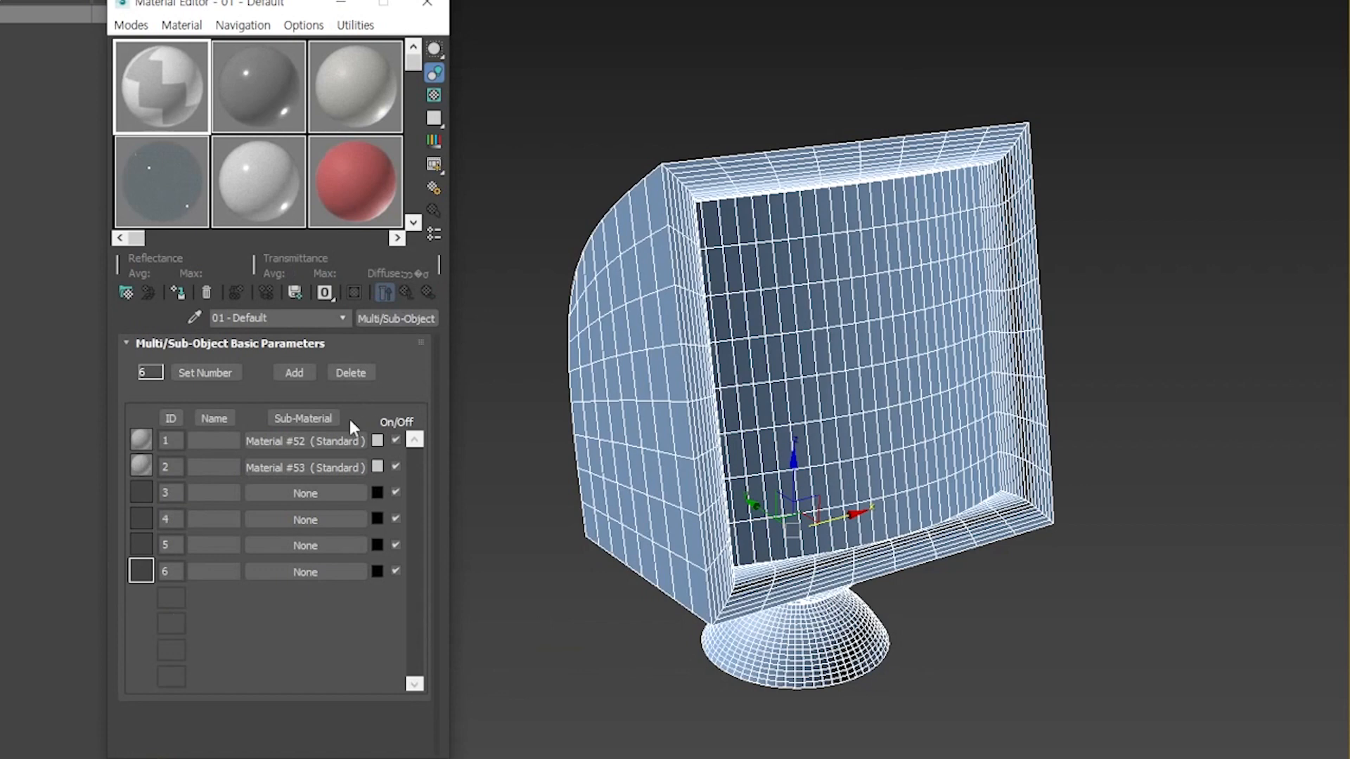
# Step: Assign a Standard material to the ID 3 sub-material slot and return to the parent material
pyautogui.click(306, 493)
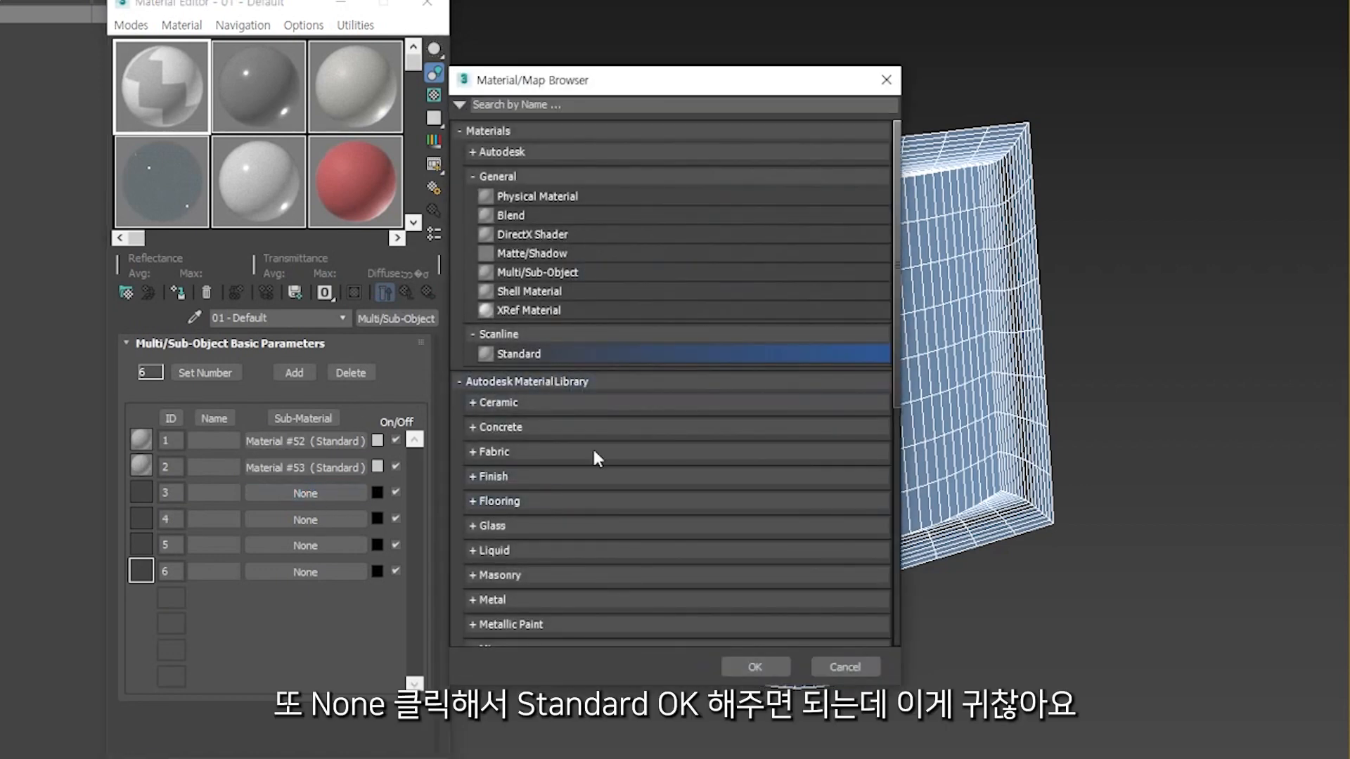
pyautogui.click(754, 666)
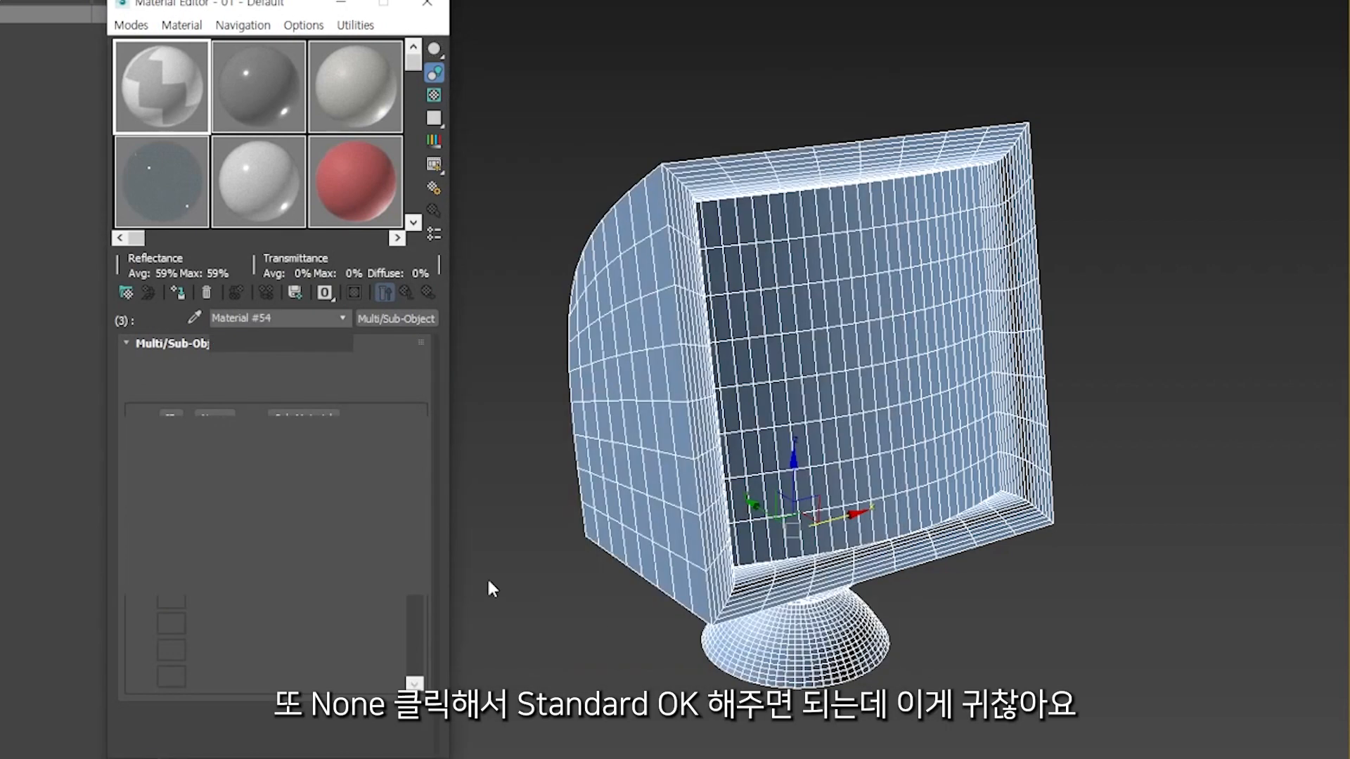
pyautogui.click(407, 294)
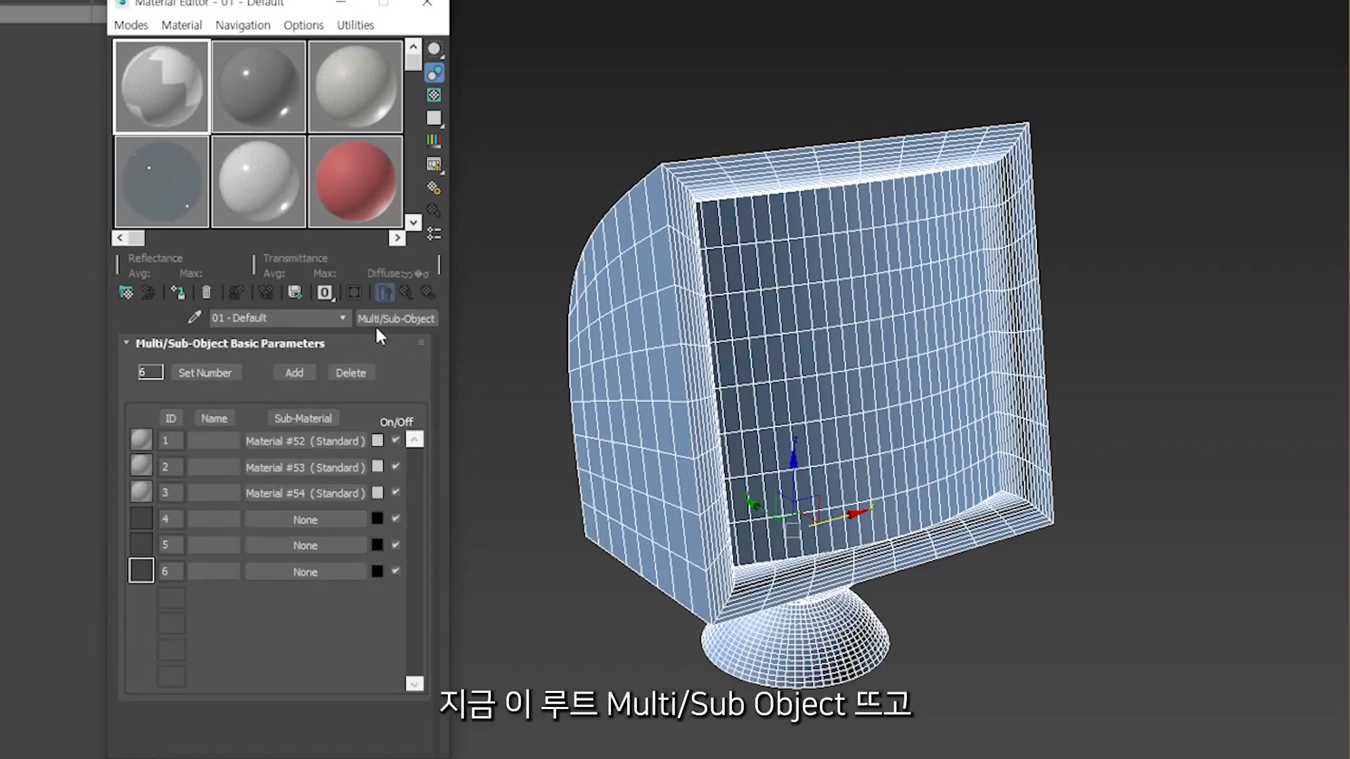
# Step: Copy the ID 3 Standard sub-material into the empty ID 4, 5 and 6 slots
pyautogui.moveTo(310, 494); pyautogui.dragTo(322, 521)
pyautogui.click(236, 440)
pyautogui.moveTo(308, 517); pyautogui.dragTo(313, 573)
pyautogui.click(239, 440)
pyautogui.click(247, 440)
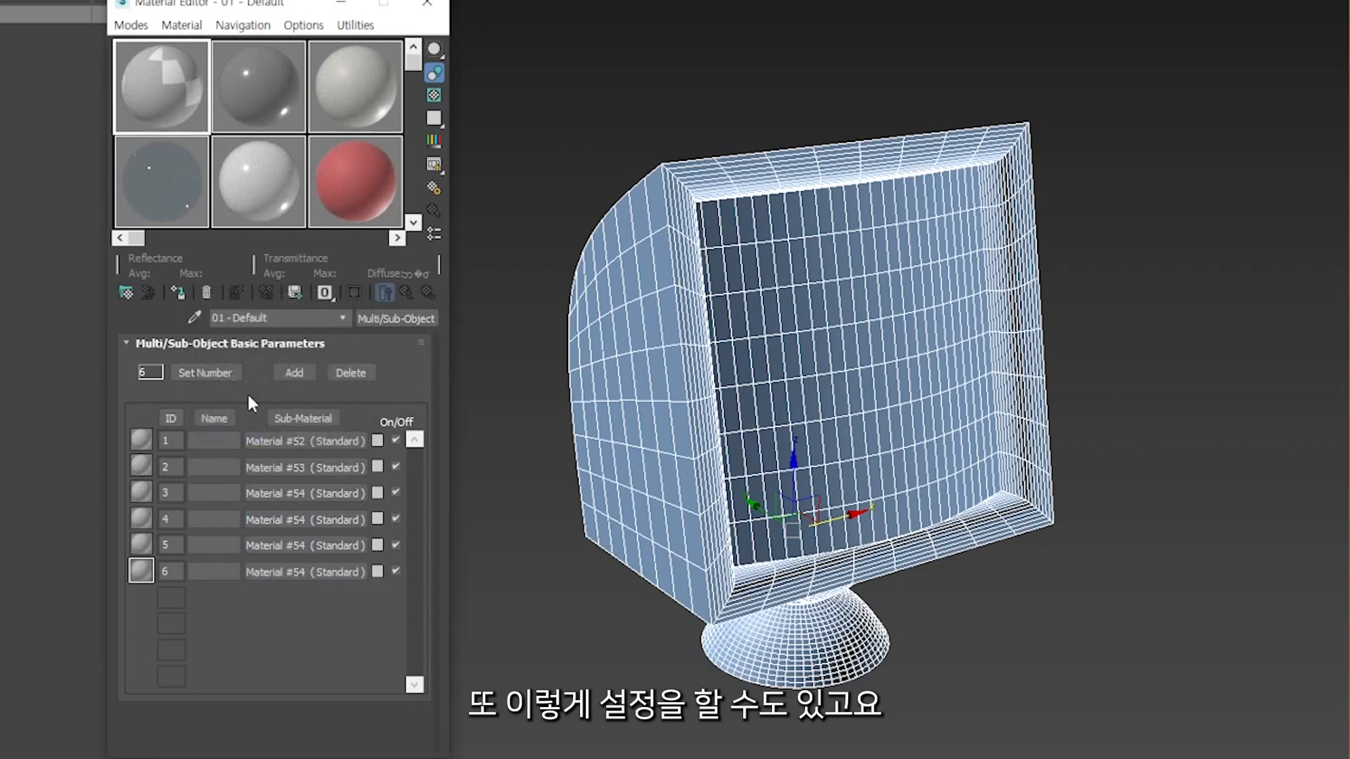
# Step: Assign the Multi/Sub-Object material to the selected monitor and set the ID 1 colour to pure red (255, 0, 0)
pyautogui.click(179, 294)
pyautogui.keyDown('alt'); pyautogui.moveTo(751, 492); pyautogui.dragTo(784, 421, button='middle'); pyautogui.keyUp('alt')
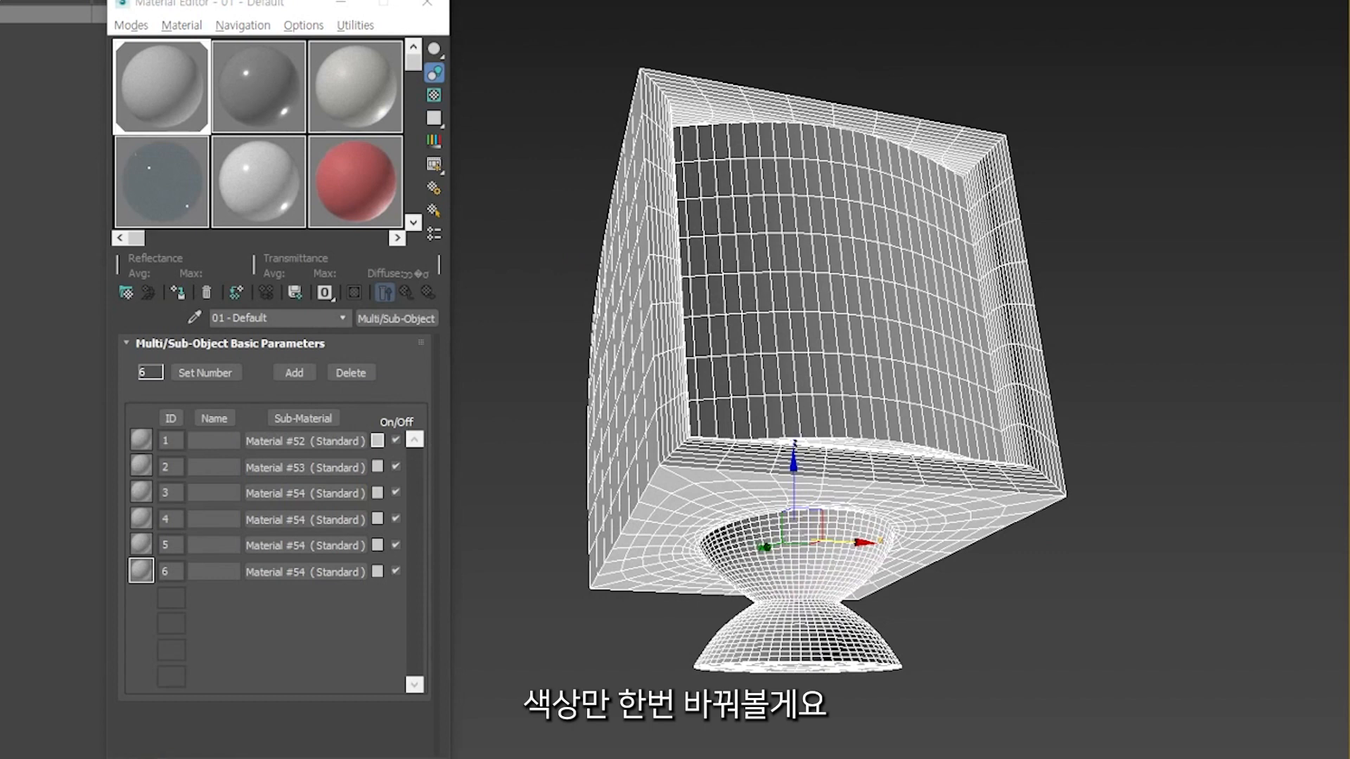
pyautogui.click(377, 441)
pyautogui.moveTo(155, 21); pyautogui.dragTo(260, 0)
pyautogui.moveTo(12, 70); pyautogui.dragTo(0, 39)
pyautogui.moveTo(233, 114); pyautogui.dragTo(348, 114)
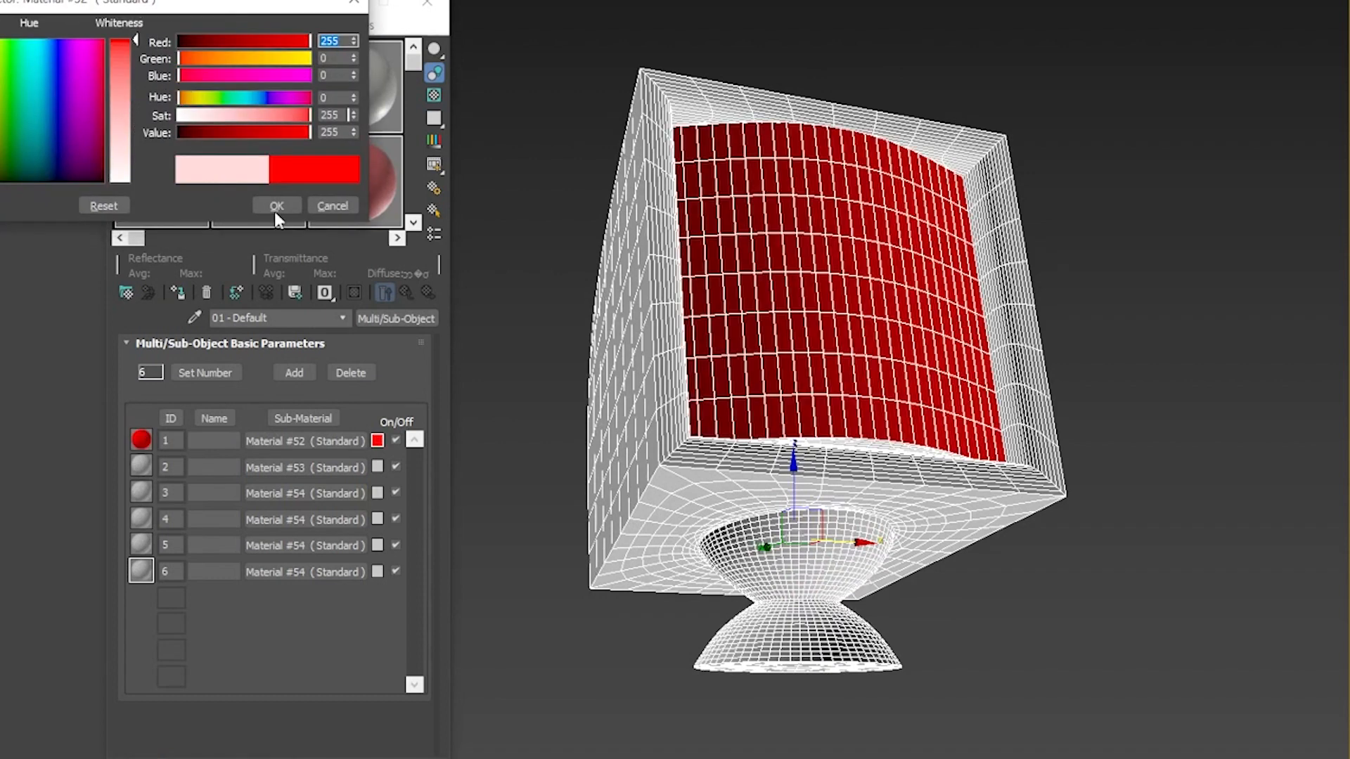
pyautogui.click(277, 206)
# Step: Set the ID 2 sub-material's colour to yellow (186, 255, 0) and turn off edged faces in the viewport
pyautogui.click(378, 468)
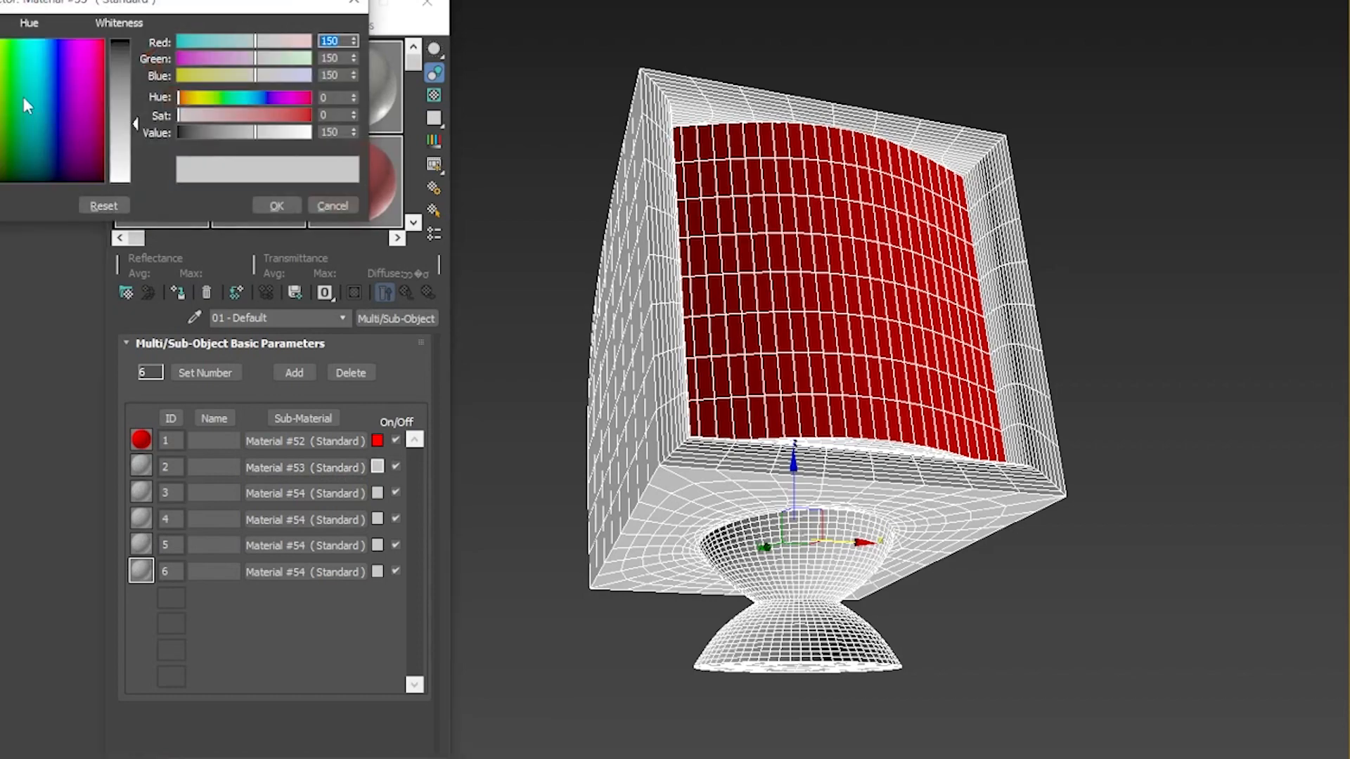
pyautogui.moveTo(0, 56); pyautogui.dragTo(0, 40)
pyautogui.moveTo(233, 114); pyautogui.dragTo(351, 115)
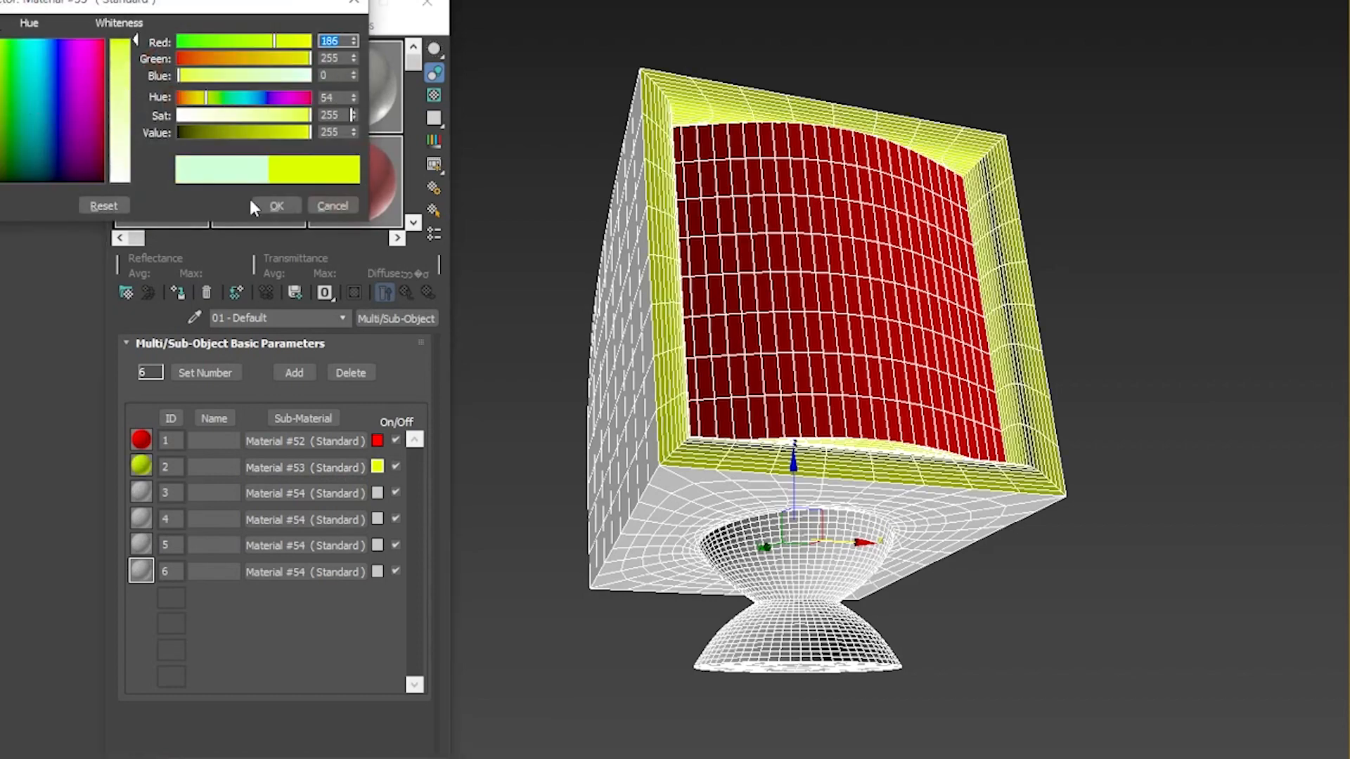
pyautogui.keyDown('alt'); pyautogui.moveTo(789, 447); pyautogui.dragTo(850, 522, button='middle'); pyautogui.keyUp('alt')
pyautogui.press('F4')
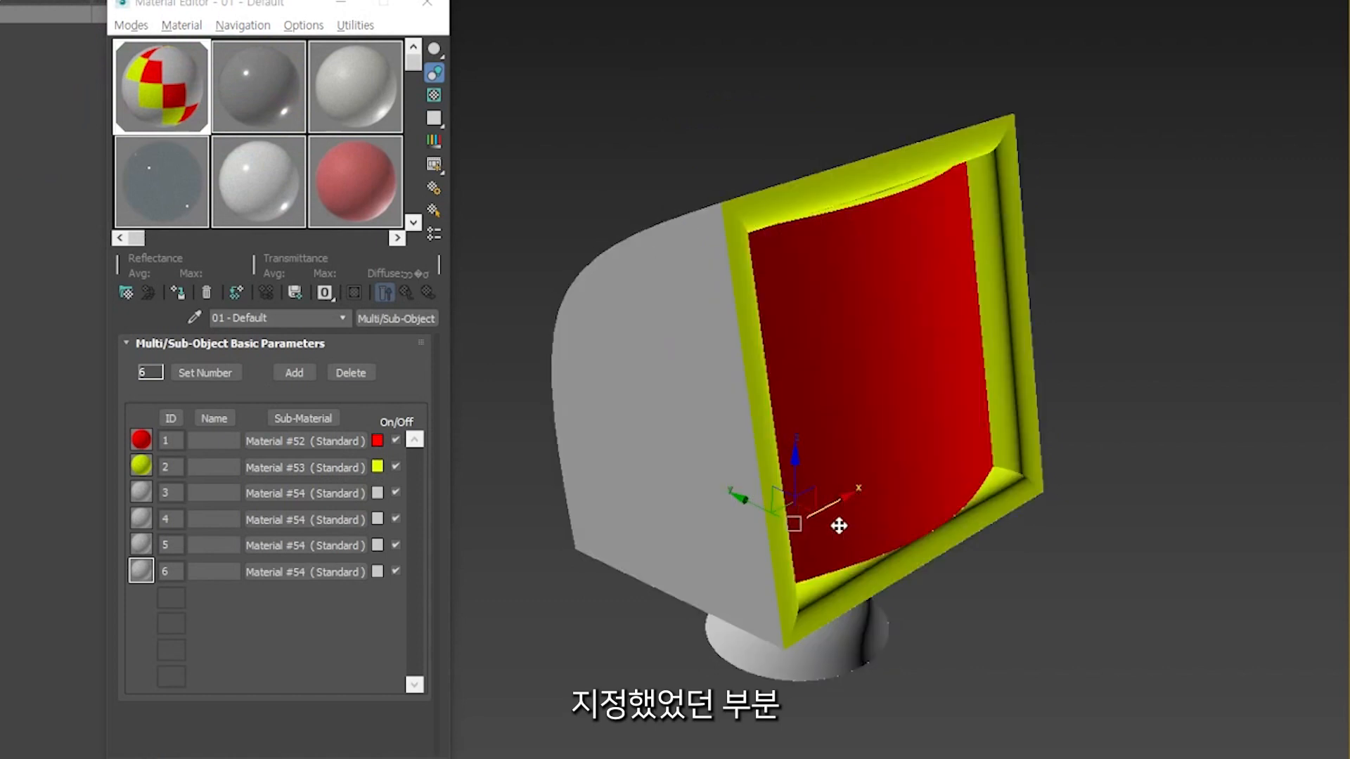
pyautogui.keyDown('alt'); pyautogui.moveTo(611, 534); pyautogui.dragTo(555, 481, button='middle'); pyautogui.keyUp('alt')
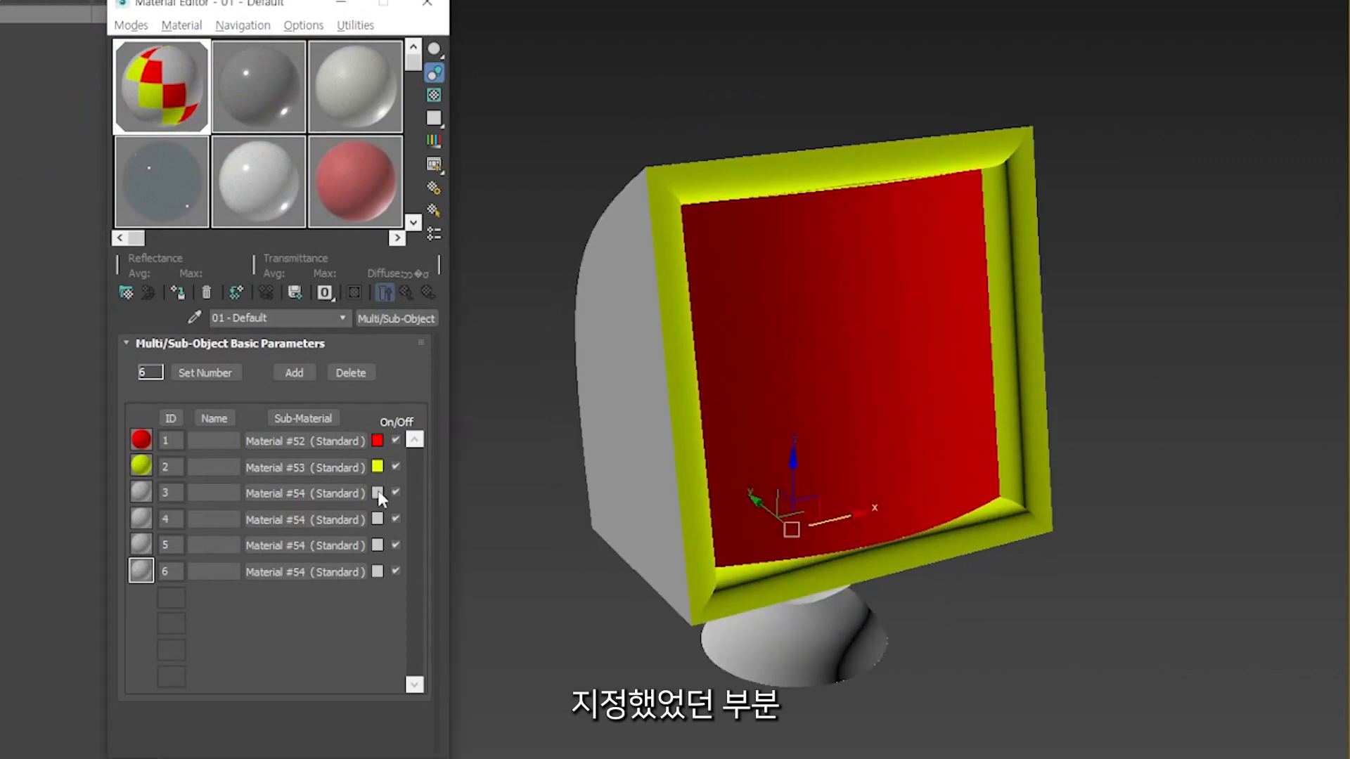
# Step: Set the ID 3 sub-material's colour to a saturated turquoise
pyautogui.click(379, 495)
pyautogui.moveTo(23, 107); pyautogui.dragTo(26, 40)
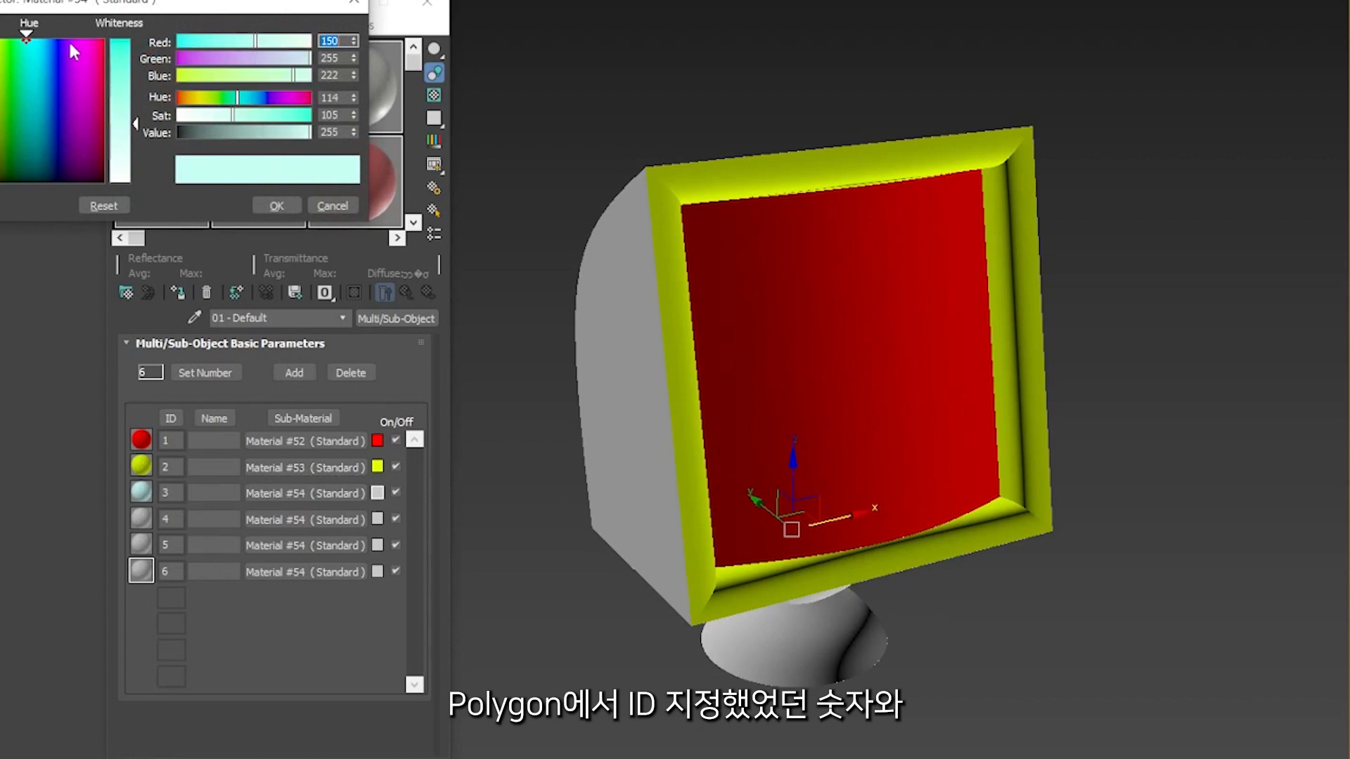
pyautogui.moveTo(230, 115); pyautogui.dragTo(322, 116)
pyautogui.click(277, 206)
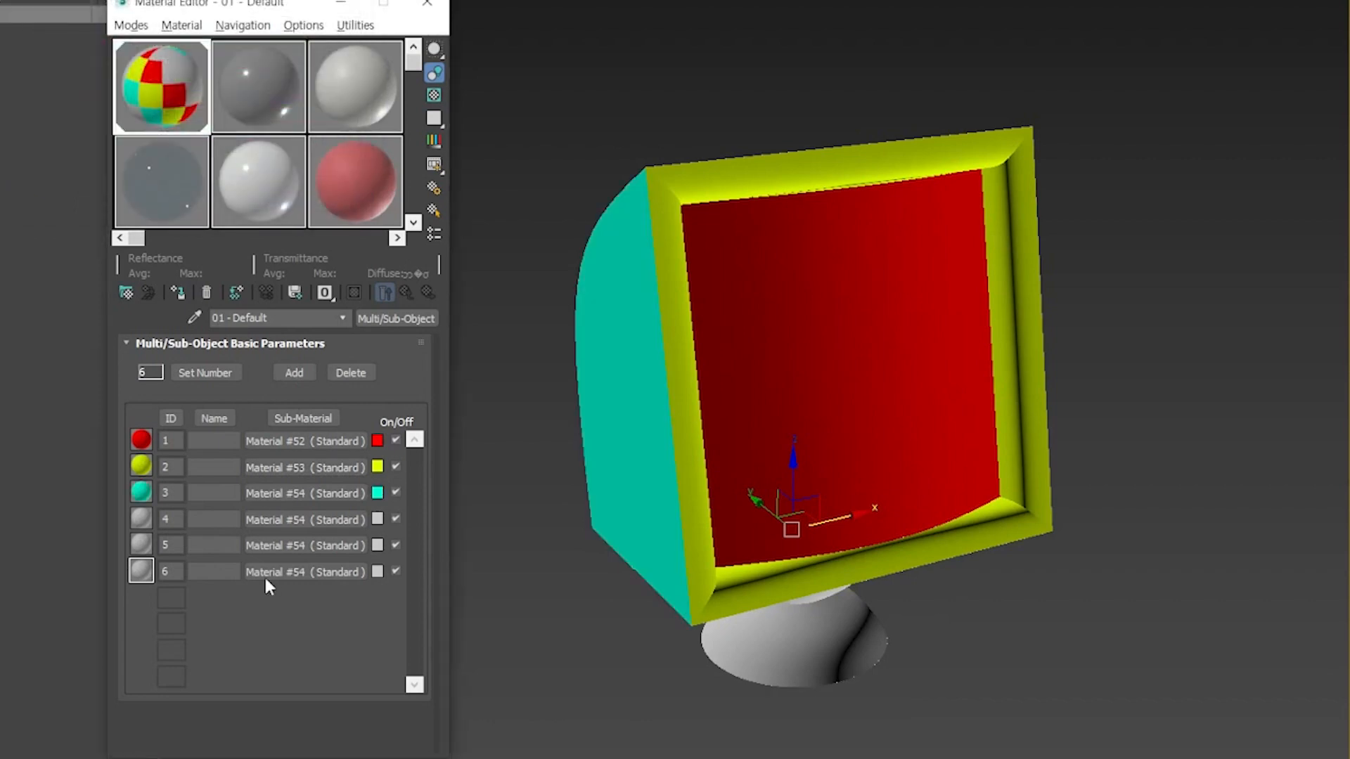
# Step: Set the ID 4 sub-material's colour to blue (10, 0, 221)
pyautogui.click(377, 519)
pyautogui.moveTo(70, 46)
pyautogui.mouseDown()
pyautogui.moveTo(71, 64)
pyautogui.moveTo(58, 59)
pyautogui.mouseUp()
pyautogui.click(123, 65)
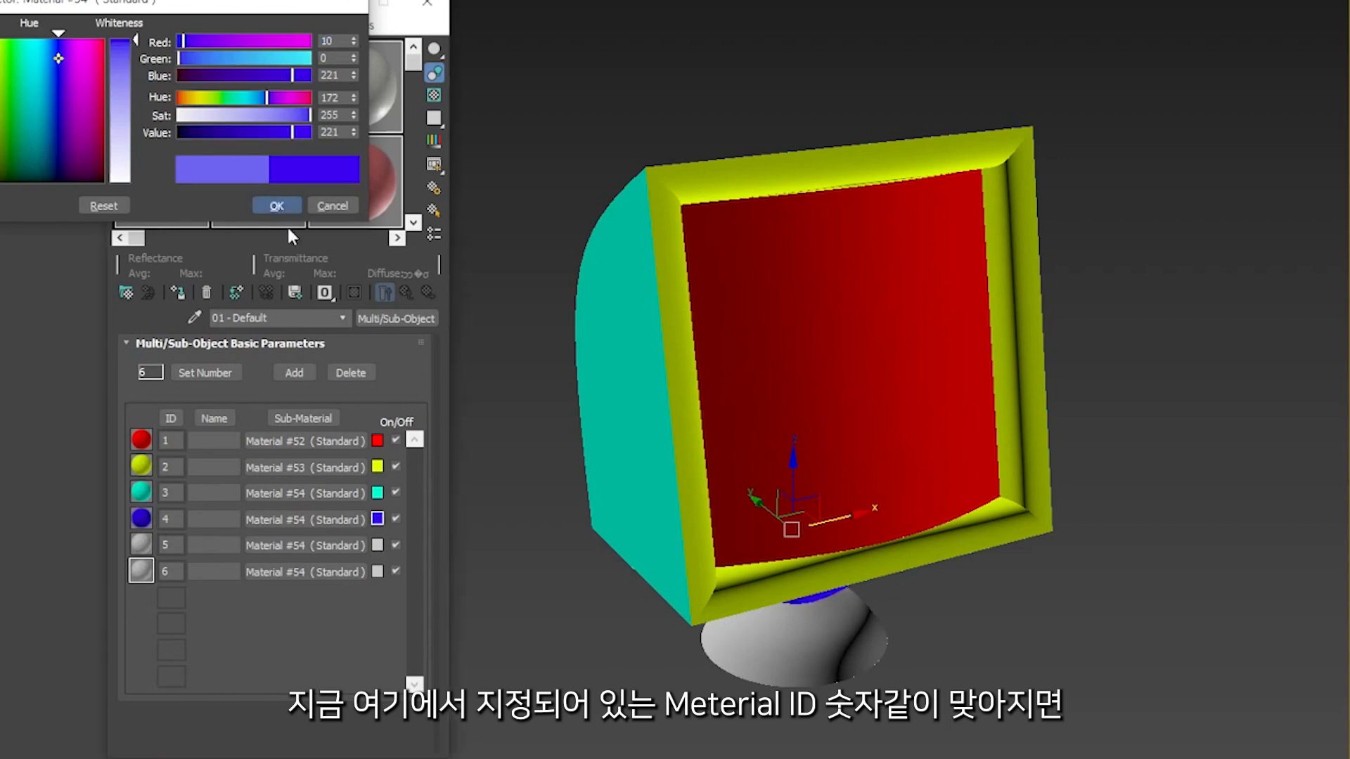
pyautogui.click(281, 208)
# Step: Set the ID 5 sub-material's colour to dark green
pyautogui.click(377, 540)
pyautogui.click(3, 91)
pyautogui.click(124, 84)
pyautogui.click(121, 42)
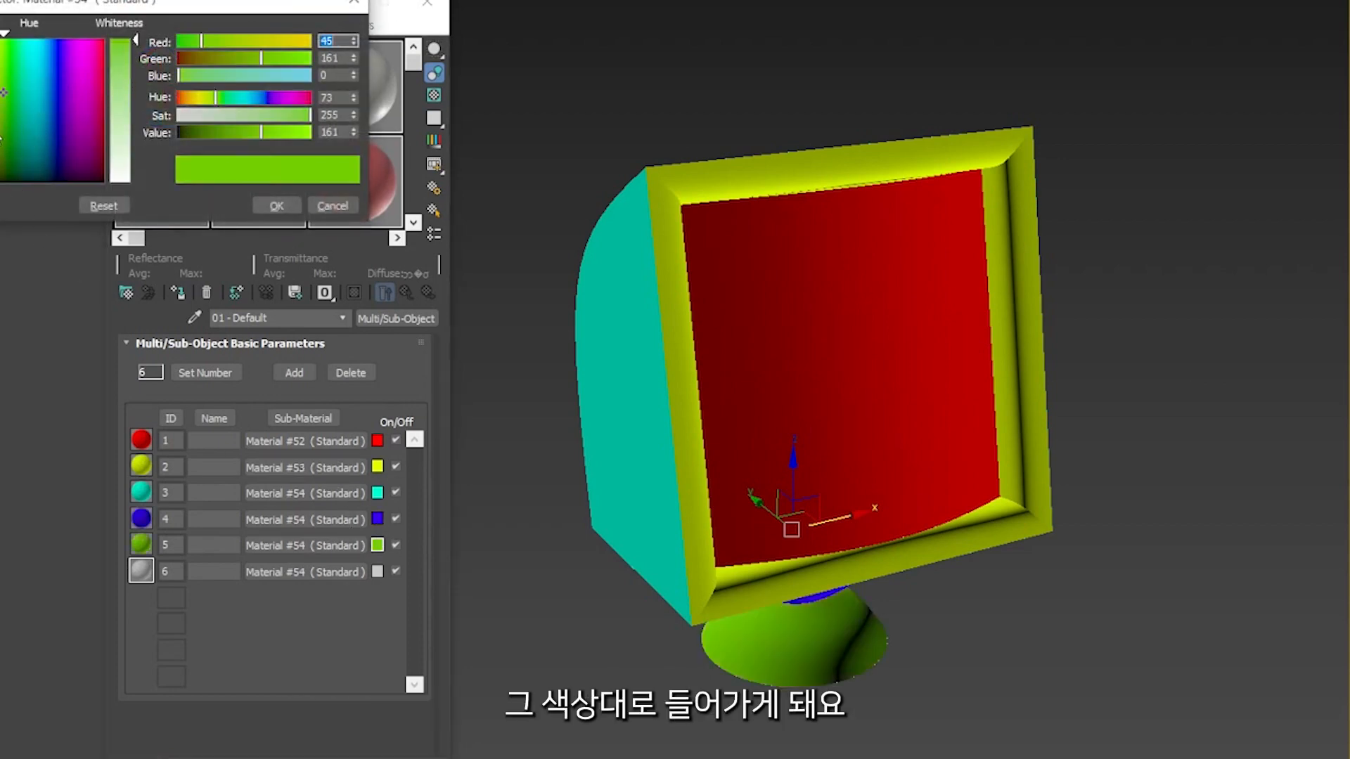
pyautogui.click(10, 122)
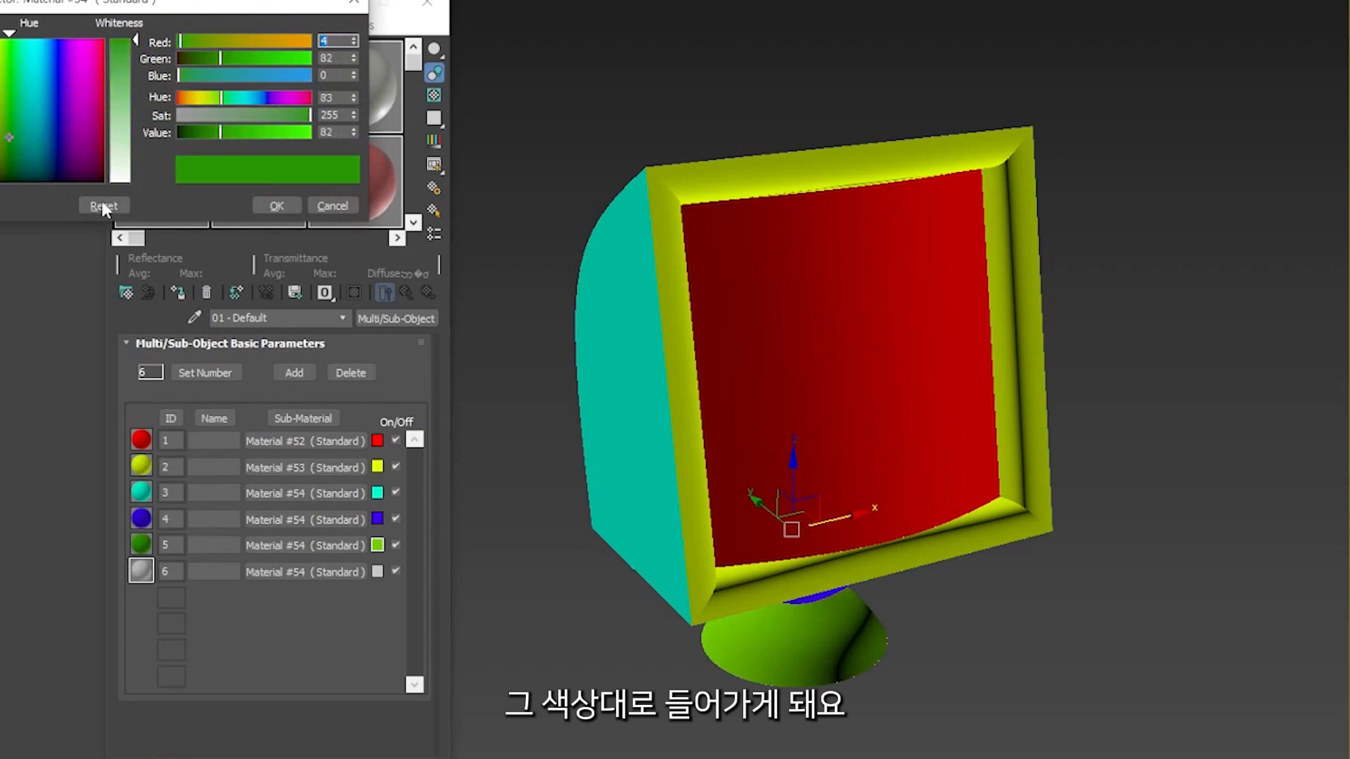
pyautogui.click(282, 206)
# Step: Set the ID 6 sub-material's colour to a saturated purple
pyautogui.keyDown('alt'); pyautogui.moveTo(792, 421); pyautogui.dragTo(808, 309, button='middle'); pyautogui.keyUp('alt')
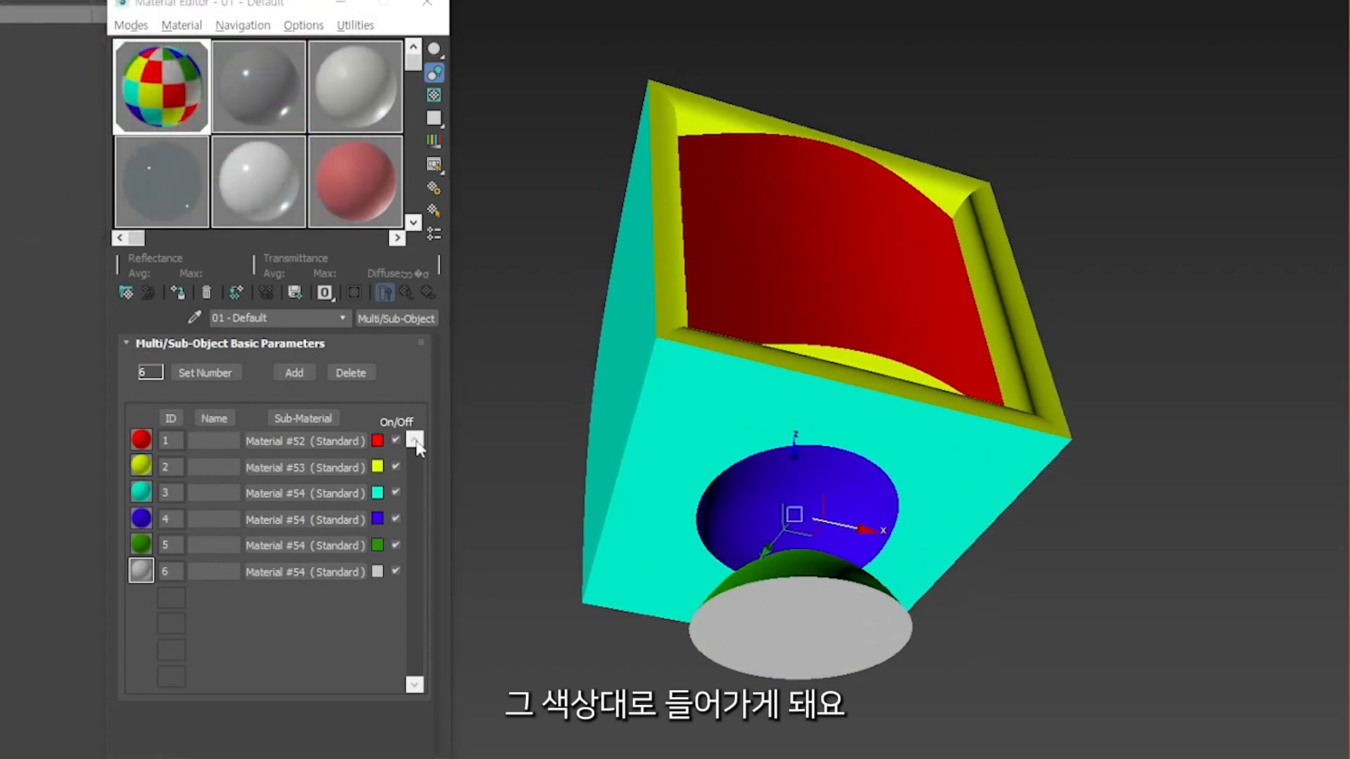
pyautogui.click(378, 571)
pyautogui.click(62, 158)
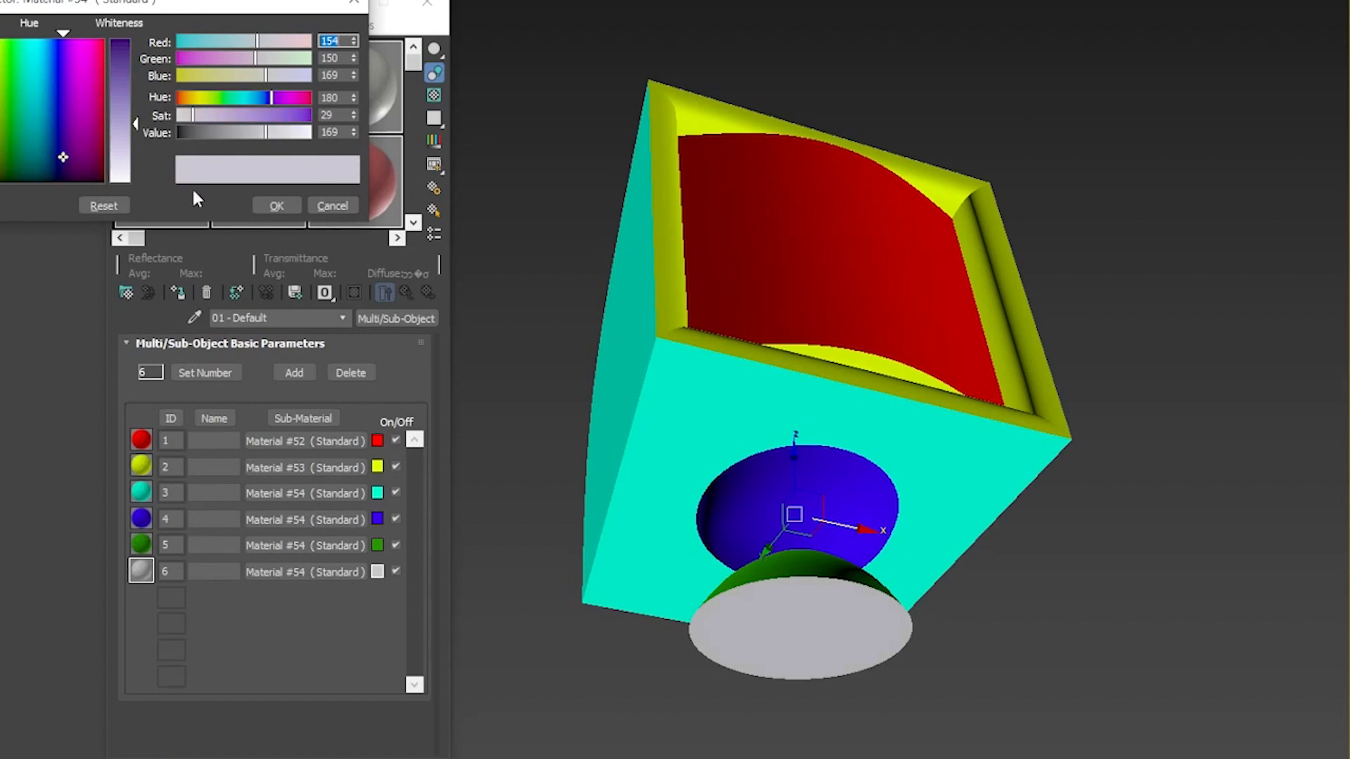
pyautogui.click(72, 73)
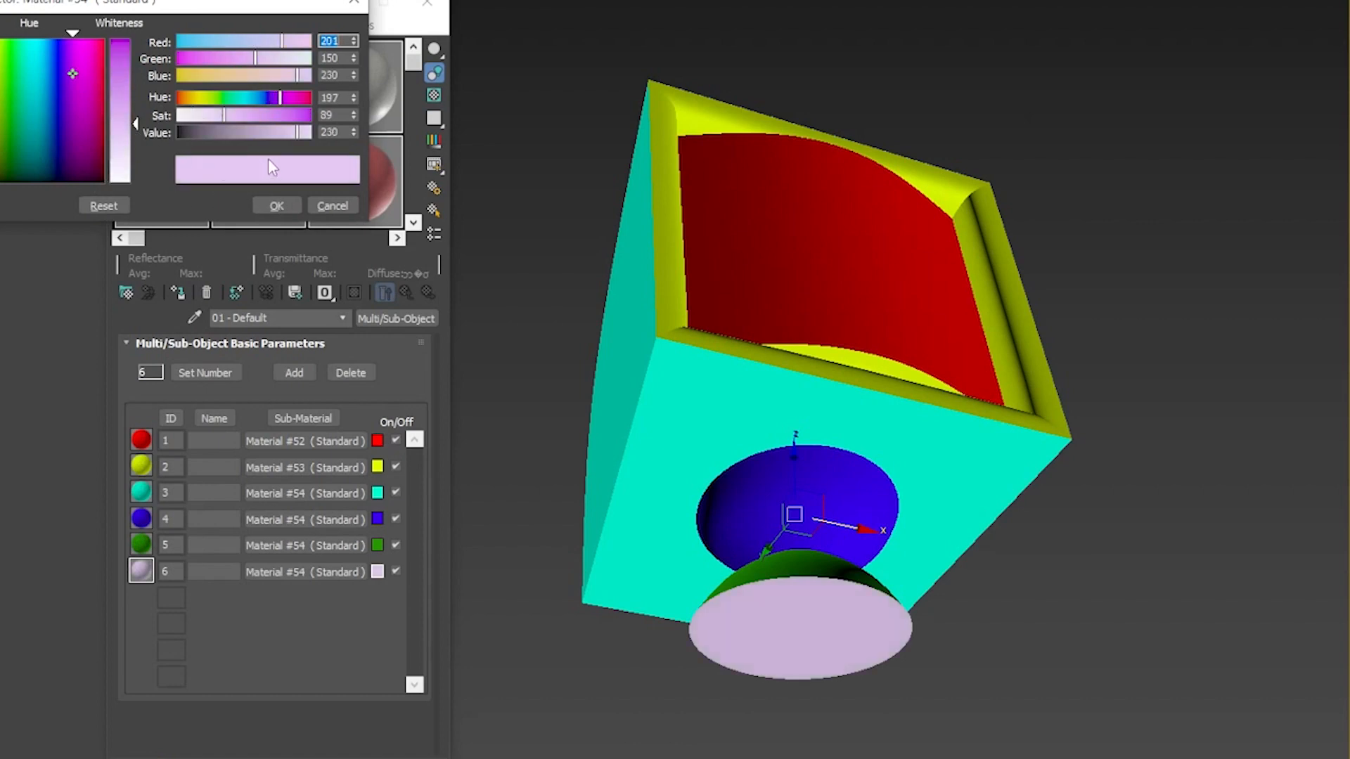
pyautogui.moveTo(120, 90); pyautogui.dragTo(119, 30)
pyautogui.click(276, 206)
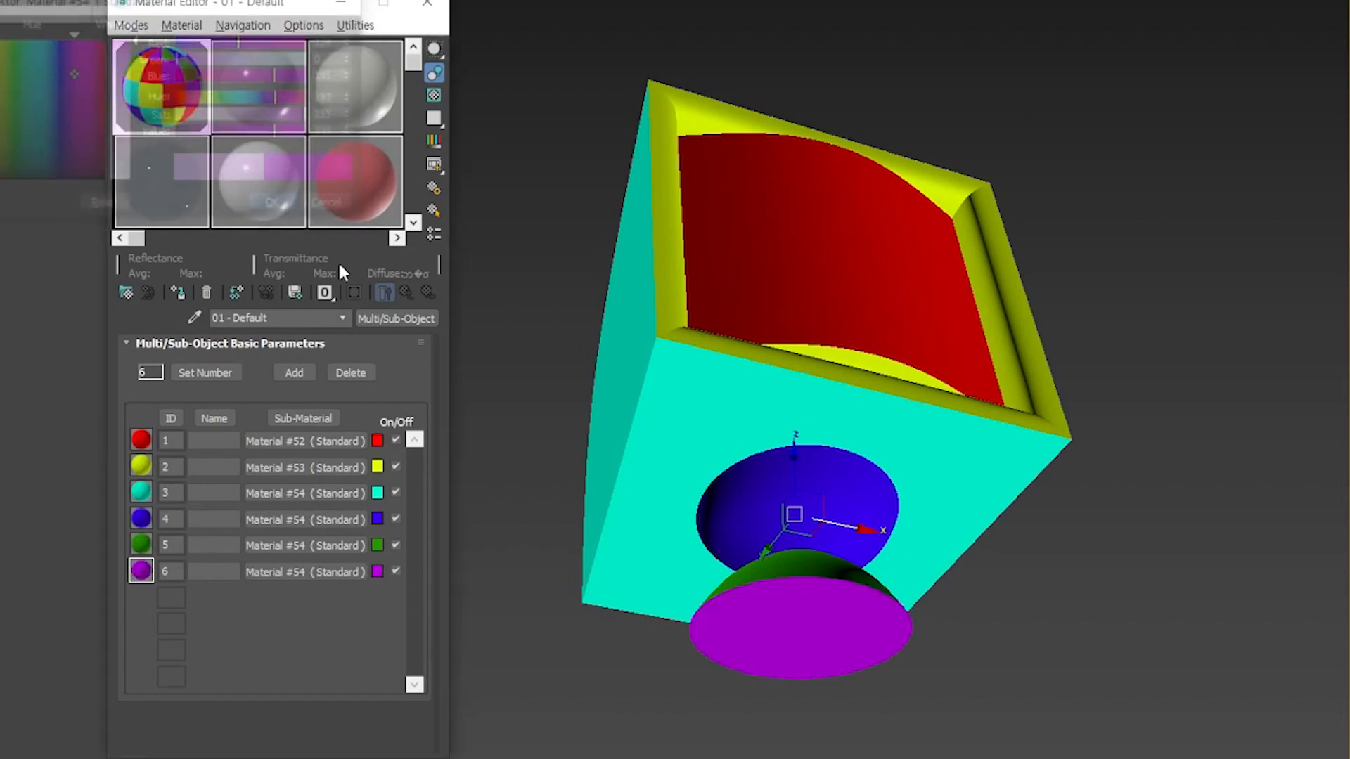
# Step: Turn edged faces back on and set material ID 10 for the two Editable Poly polygons forming the monitor's top and back
pyautogui.keyDown('alt'); pyautogui.moveTo(797, 521); pyautogui.dragTo(976, 675, button='middle'); pyautogui.keyUp('alt')
pyautogui.keyDown('alt'); pyautogui.moveTo(875, 577); pyautogui.dragTo(856, 566, button='middle'); pyautogui.keyUp('alt')
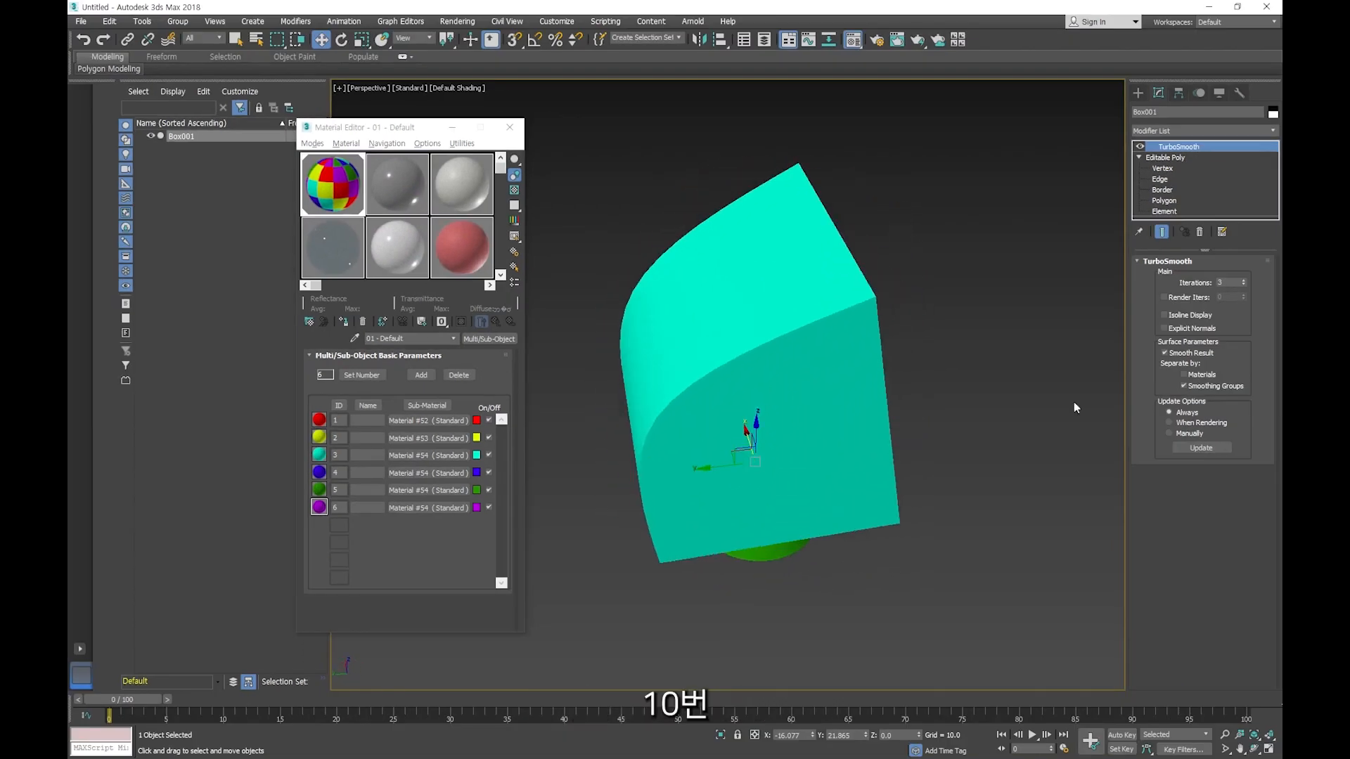
pyautogui.click(1165, 201)
pyautogui.keyDown('alt'); pyautogui.moveTo(943, 450); pyautogui.dragTo(631, 436, button='middle'); pyautogui.keyUp('alt')
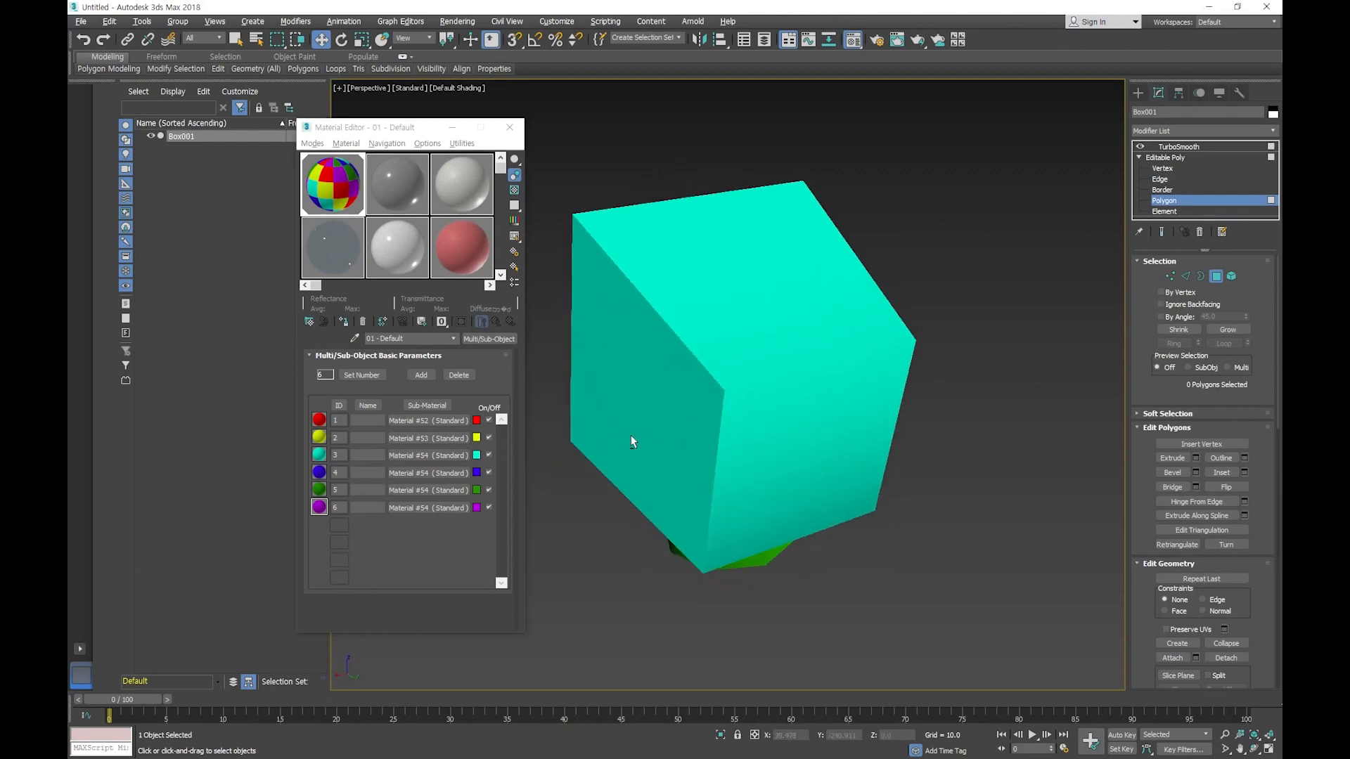
pyautogui.click(781, 306)
pyautogui.press('F4')
pyautogui.keyDown('ctrl'); pyautogui.click(792, 439); pyautogui.keyUp('ctrl')
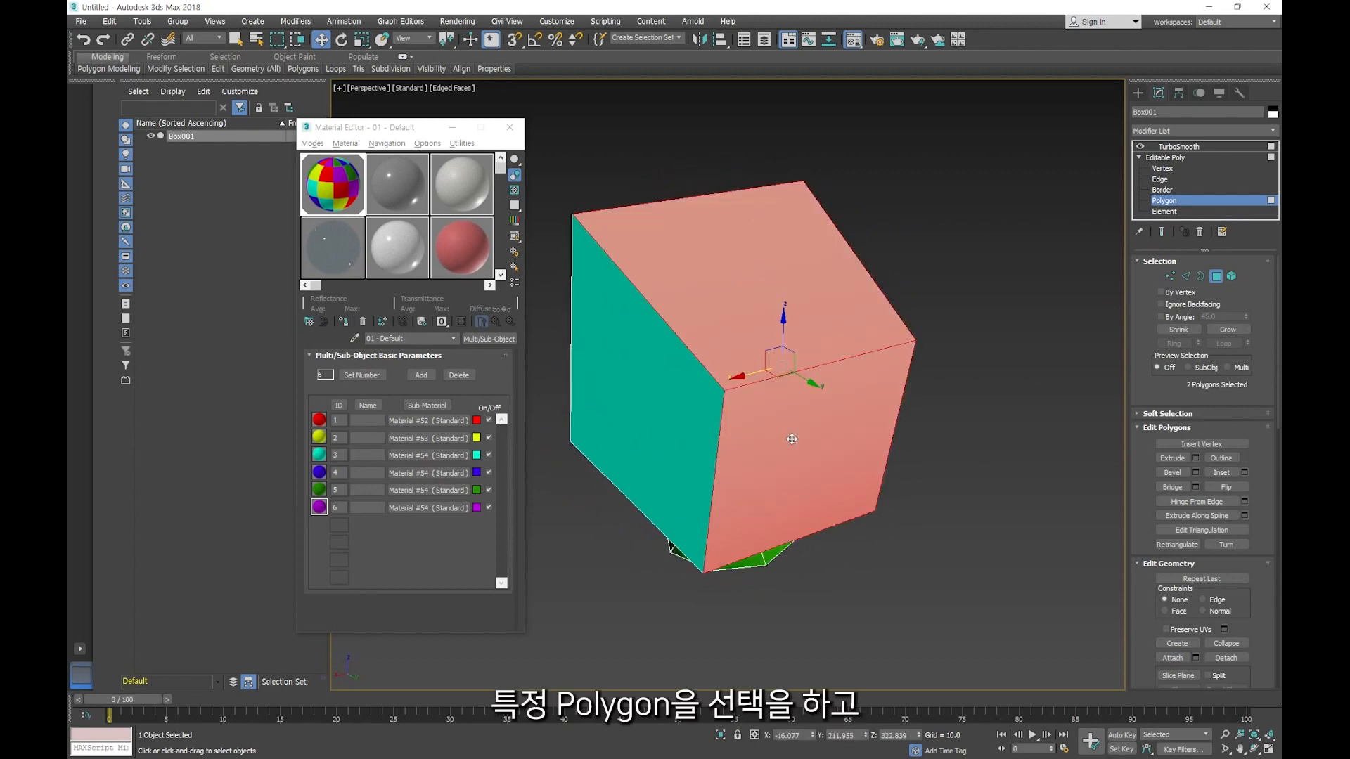
pyautogui.scroll(-10, 1139, 478)
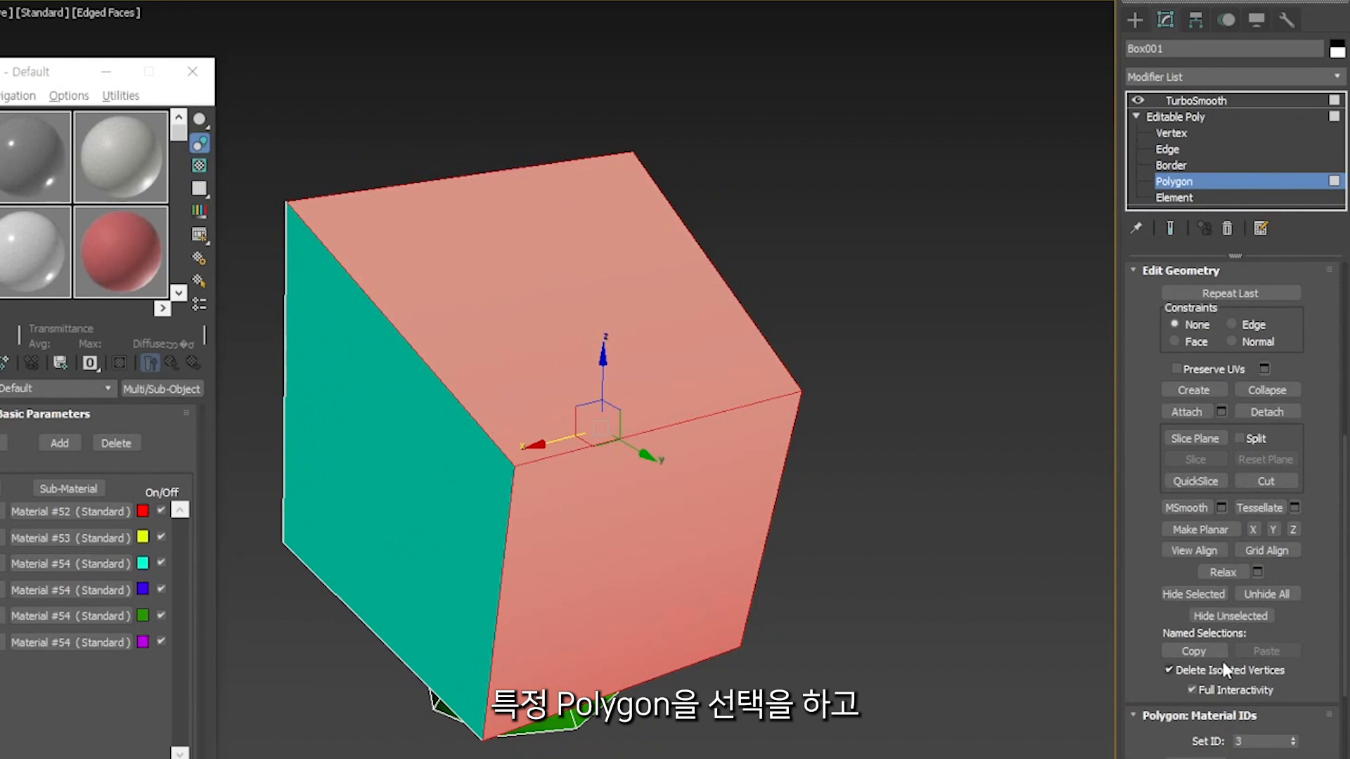
pyautogui.scroll(-2, 1224, 668)
pyautogui.click(1256, 685)
pyautogui.write('10')
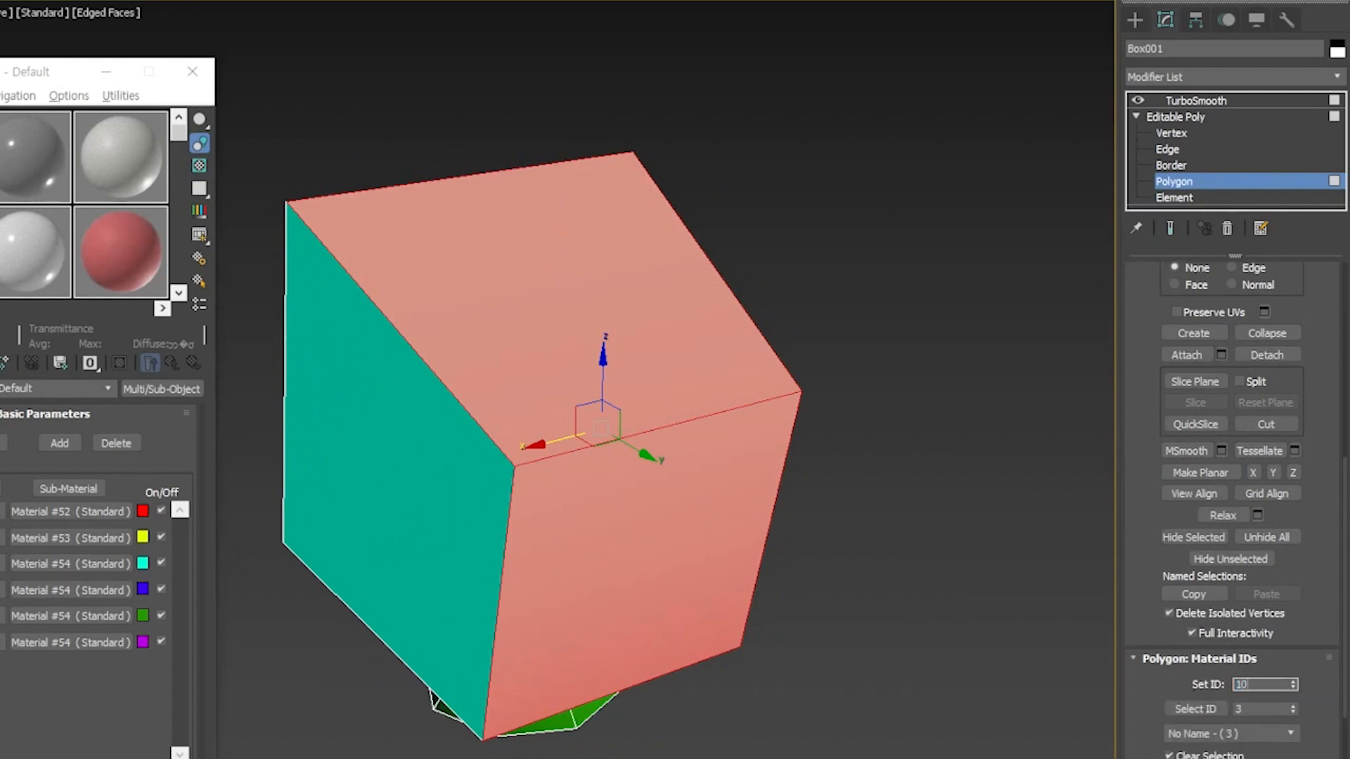
pyautogui.press('Return')
pyautogui.click(943, 621)
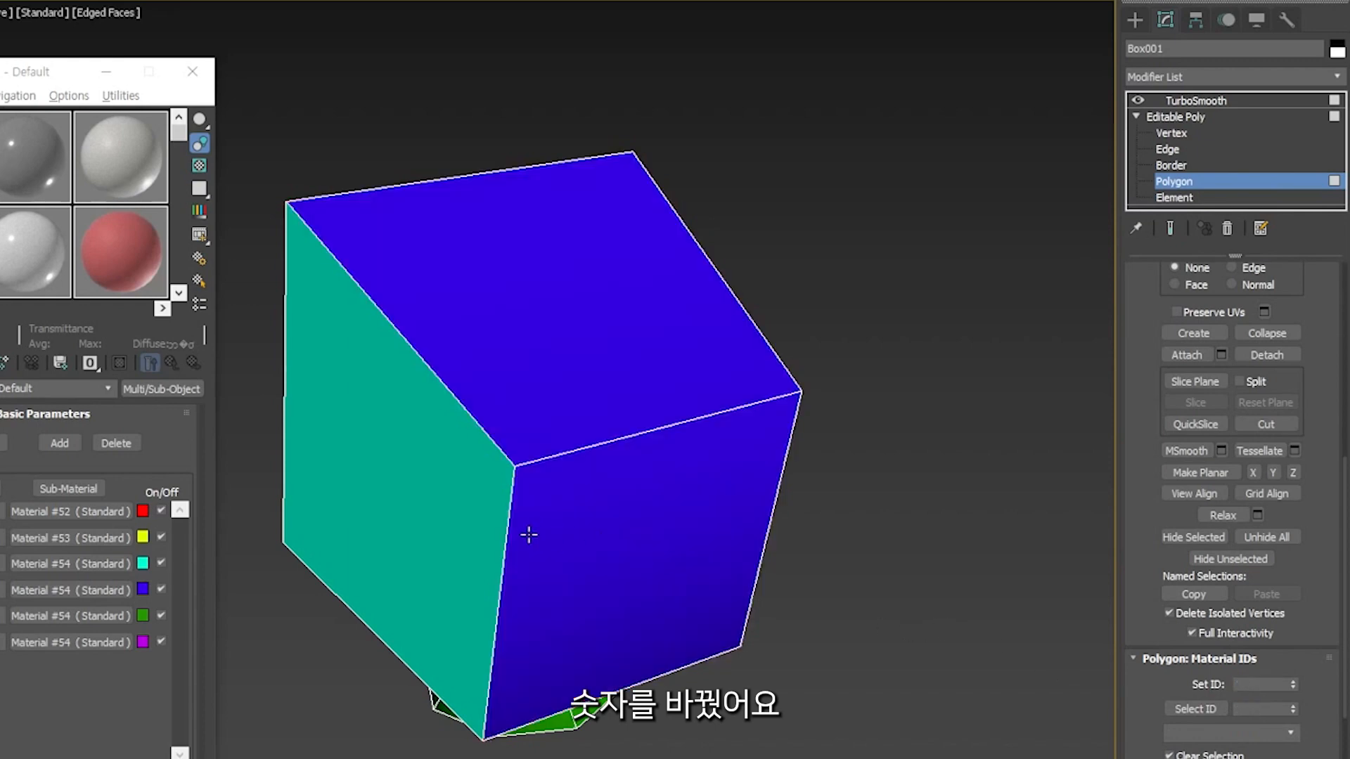
# Step: Leave polygon editing and return to the TurboSmooth level of the monitor's modifier stack
pyautogui.keyDown('alt'); pyautogui.moveTo(397, 545); pyautogui.dragTo(884, 548, button='middle'); pyautogui.keyUp('alt')
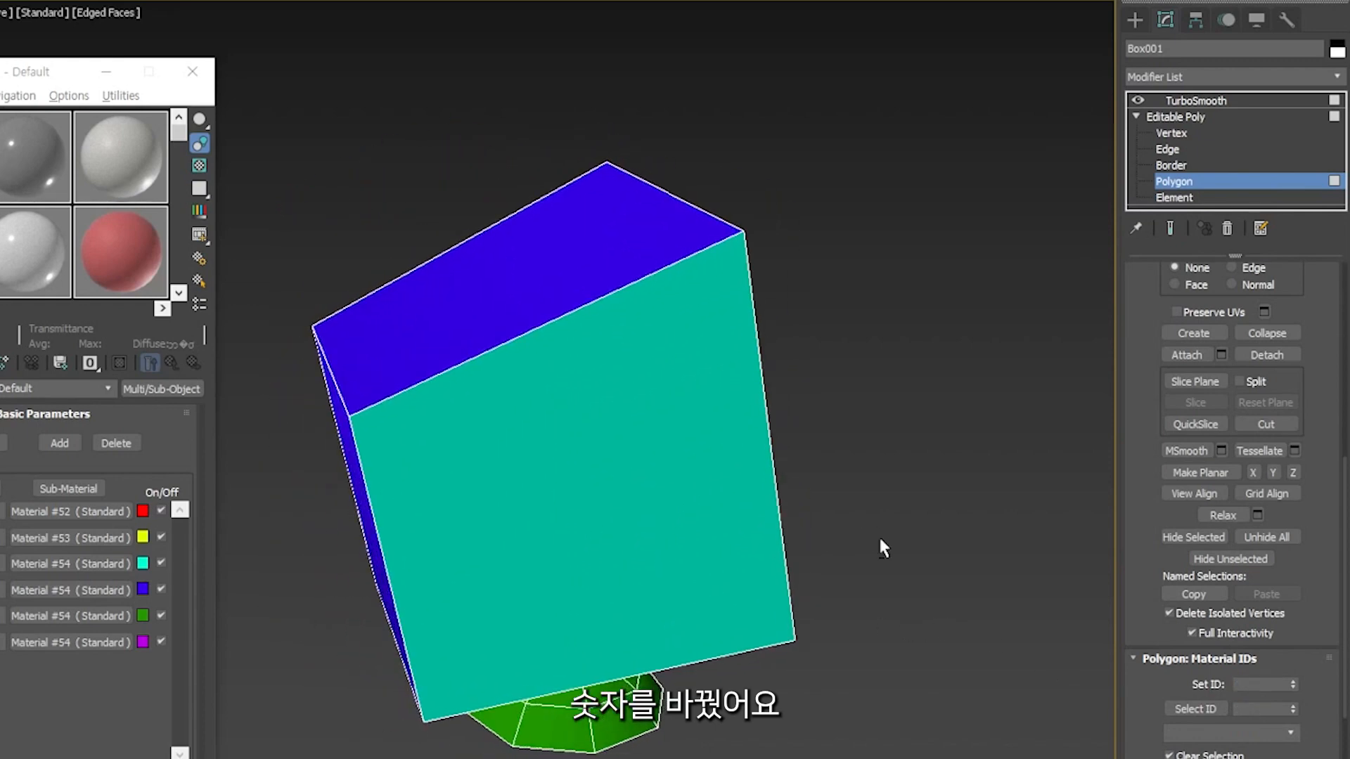
pyautogui.click(1189, 117)
pyautogui.click(1198, 100)
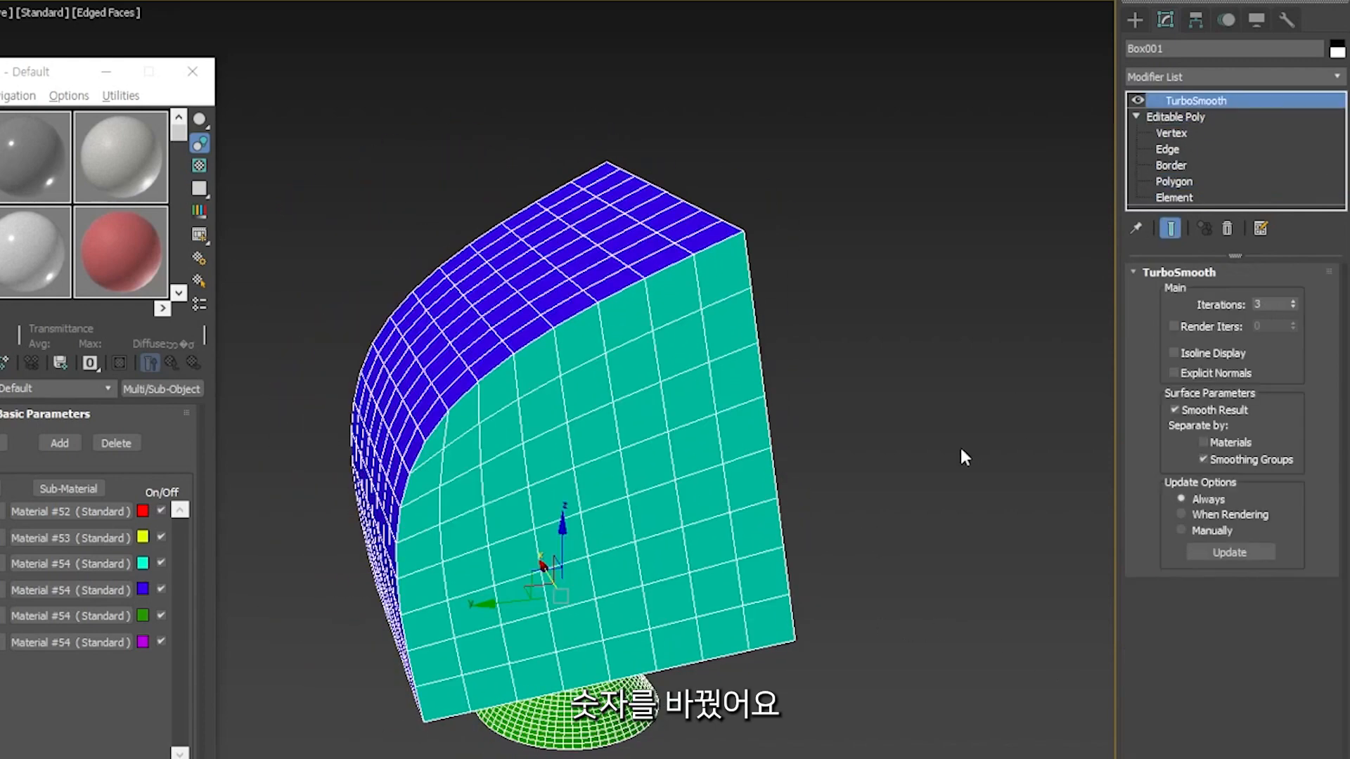
pyautogui.click(626, 458)
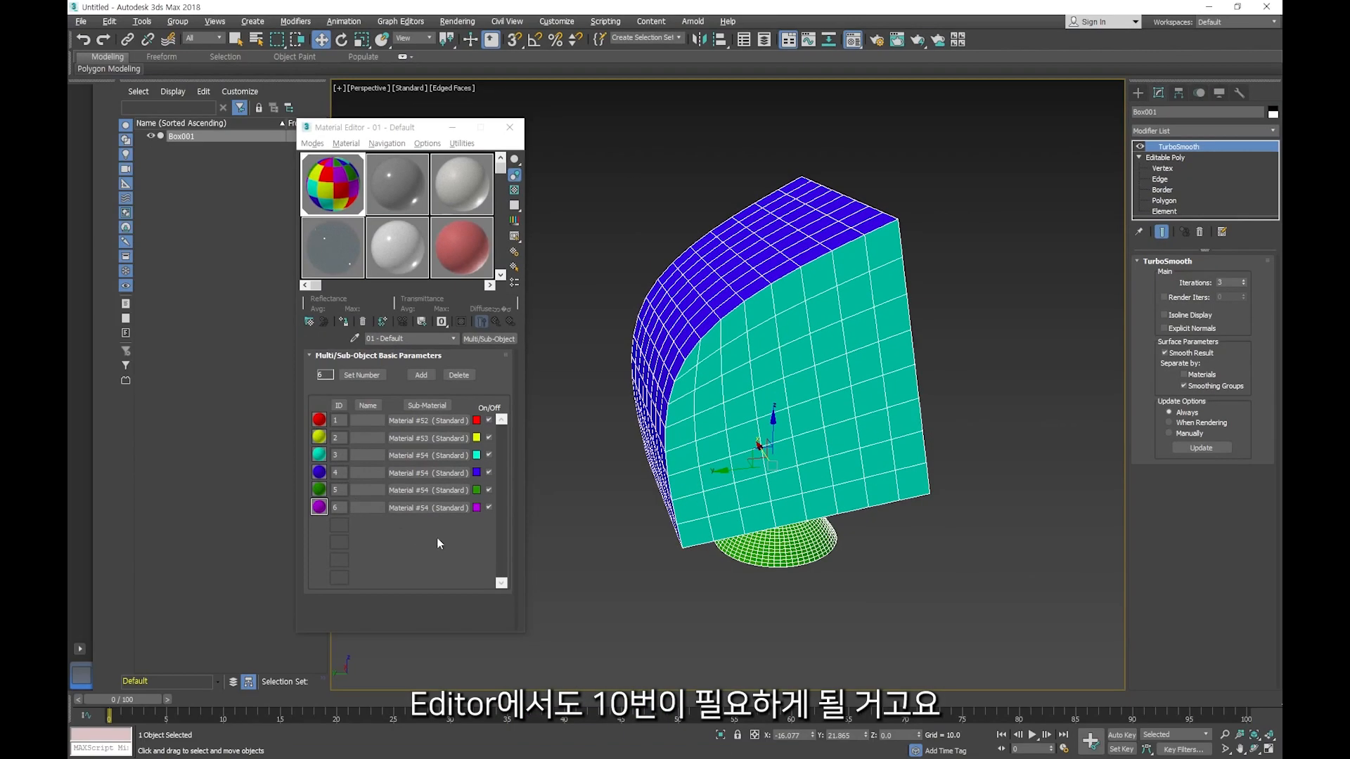
# Step: Add a seventh sub-material slot to the Multi/Sub-Object material and change its ID to 10
pyautogui.keyDown('alt'); pyautogui.moveTo(580, 571); pyautogui.dragTo(660, 549, button='middle'); pyautogui.keyUp('alt')
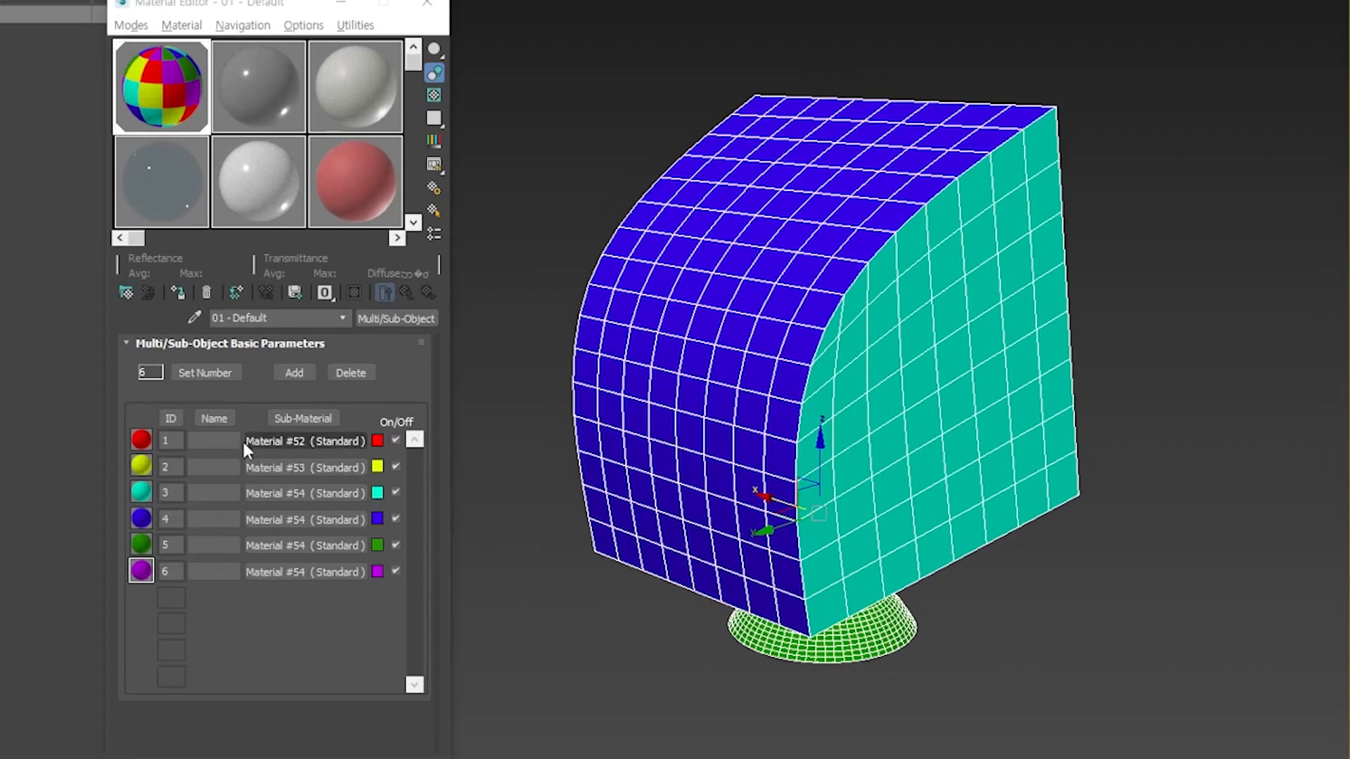
pyautogui.click(292, 374)
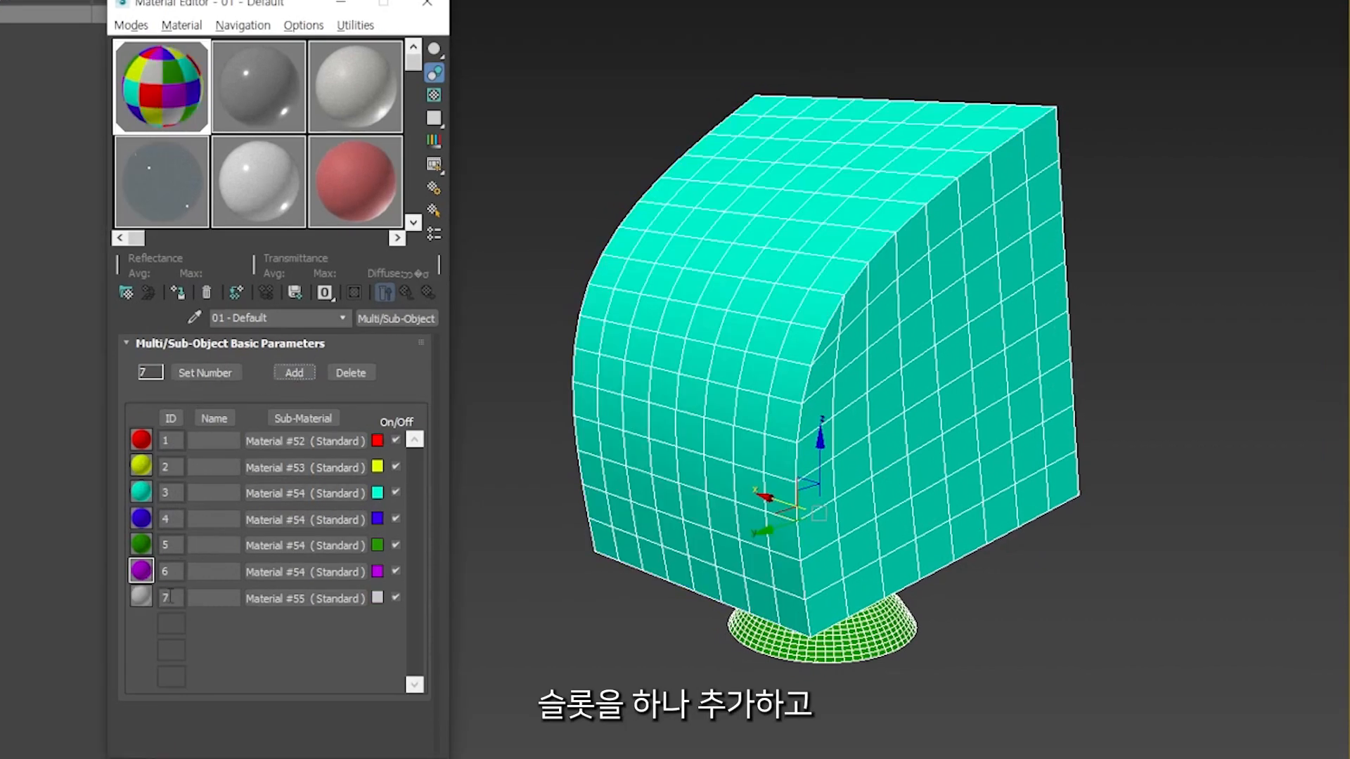
pyautogui.doubleClick(169, 596)
pyautogui.write('10')
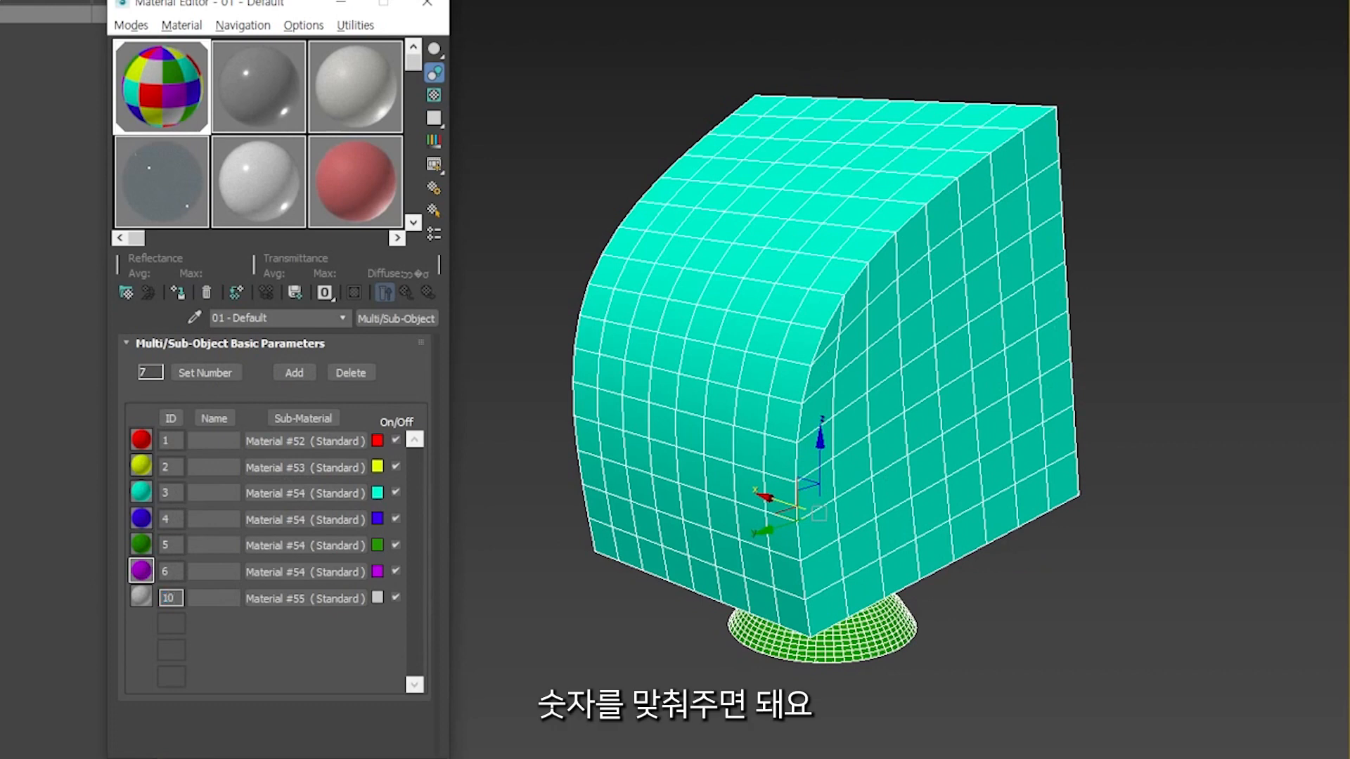
pyautogui.press('Return')
# Step: Set the ID 10 sub-material's colour to orange
pyautogui.click(378, 598)
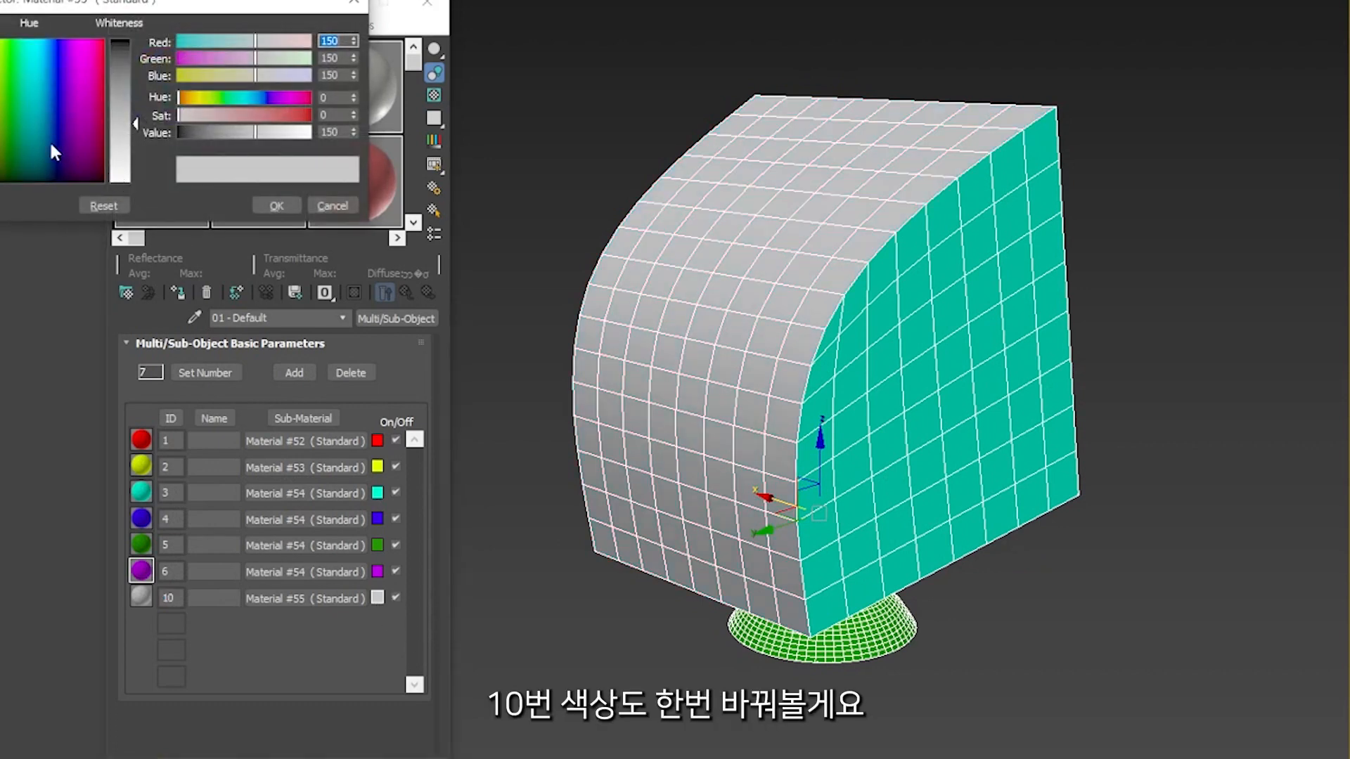
pyautogui.click(0, 128)
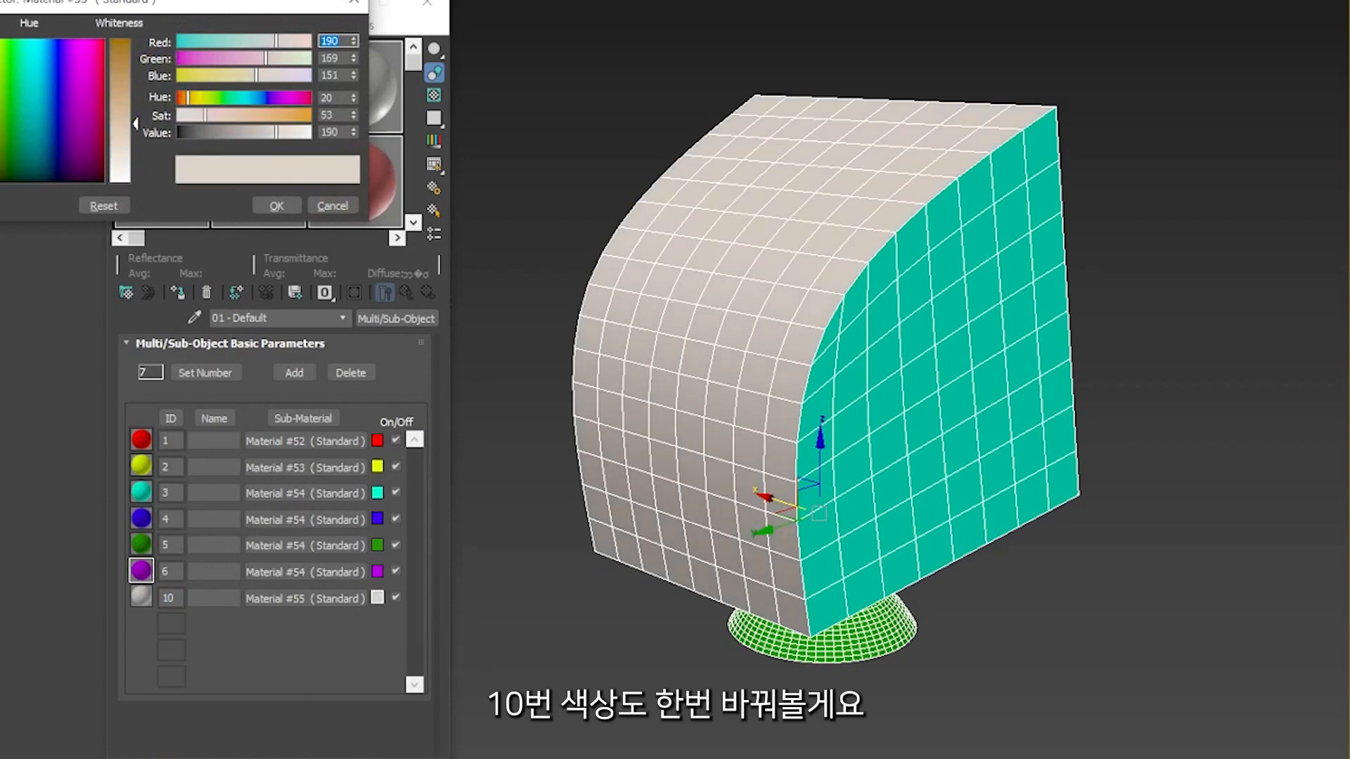
pyautogui.moveTo(0, 128); pyautogui.dragTo(0, 45)
pyautogui.moveTo(120, 59); pyautogui.dragTo(120, 40)
pyautogui.click(275, 207)
# Step: Examine the coloured monitor from several sides and show the polygon-level Material IDs and Smoothing Groups settings
pyautogui.keyDown('alt'); pyautogui.moveTo(689, 503); pyautogui.dragTo(1110, 344, button='middle'); pyautogui.keyUp('alt')
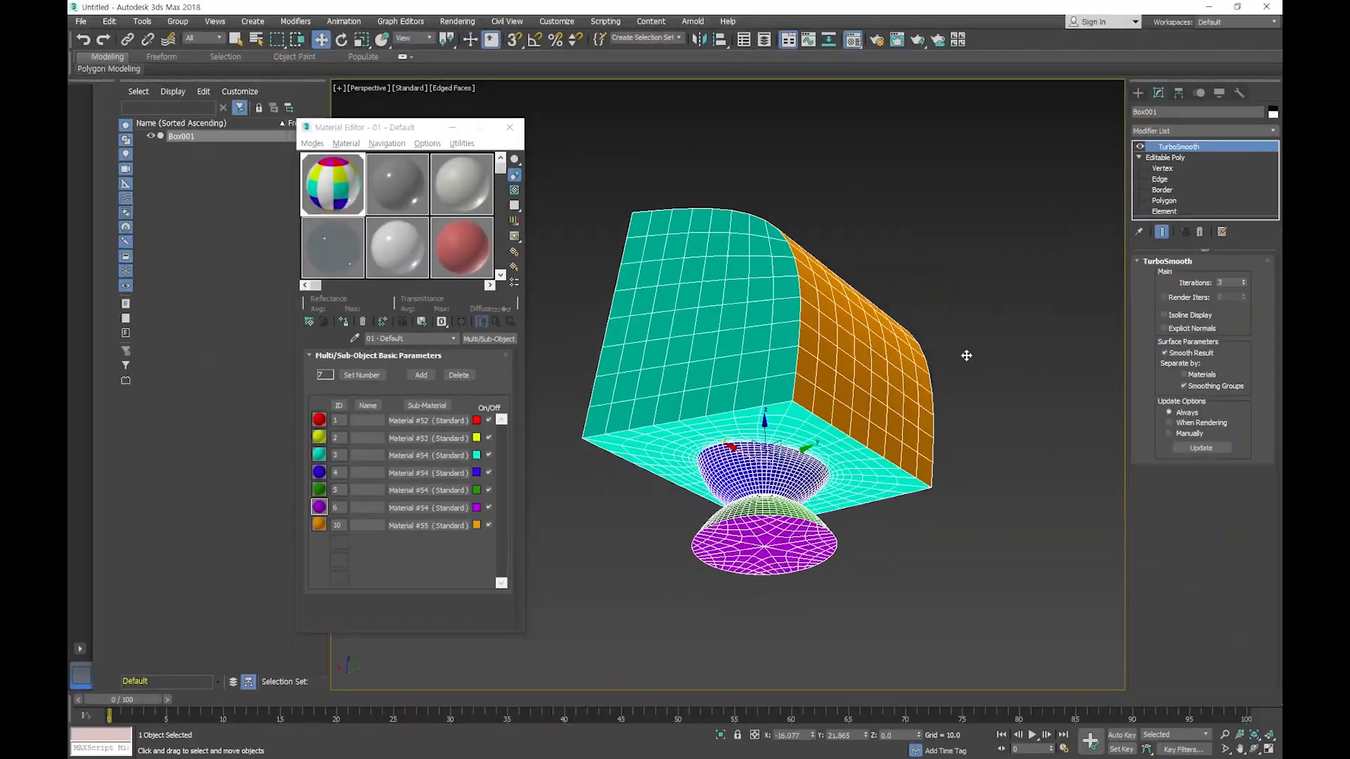
pyautogui.keyDown('alt'); pyautogui.moveTo(967, 355); pyautogui.dragTo(1198, 454, button='middle'); pyautogui.keyUp('alt')
pyautogui.keyDown('alt'); pyautogui.moveTo(884, 443); pyautogui.dragTo(851, 408, button='middle'); pyautogui.keyUp('alt')
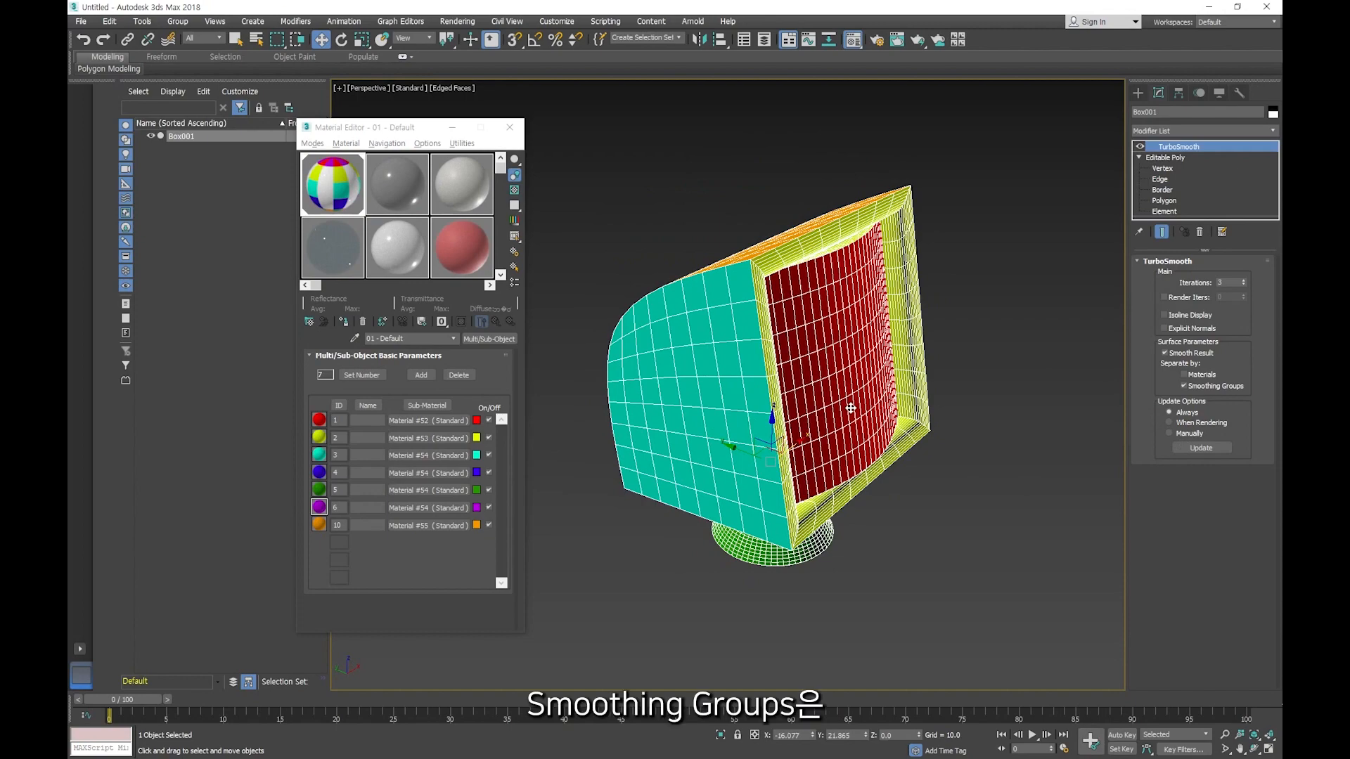
pyautogui.keyDown('alt'); pyautogui.moveTo(852, 409); pyautogui.dragTo(723, 405, button='middle'); pyautogui.keyUp('alt')
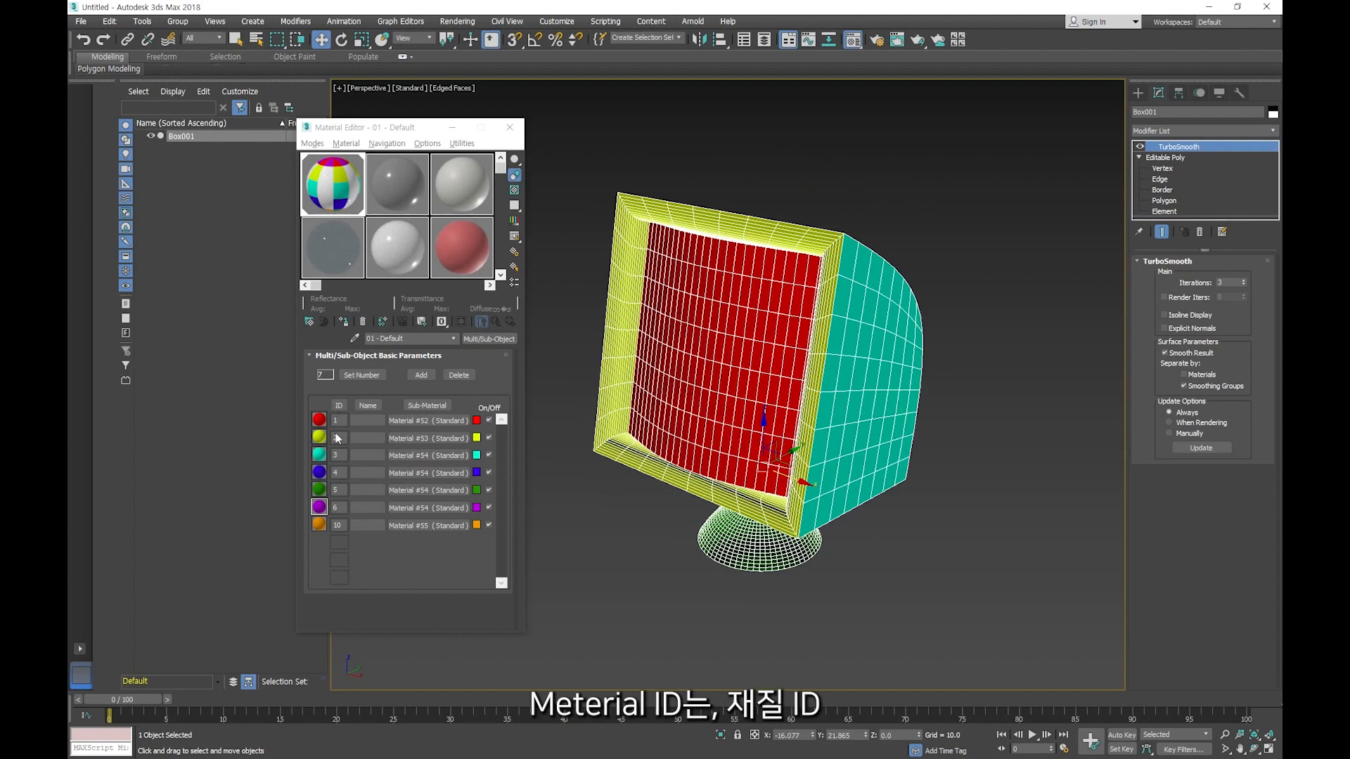
pyautogui.click(1164, 201)
pyautogui.scroll(-6, 1139, 525)
pyautogui.moveTo(1136, 571); pyautogui.dragTo(1136, 436)
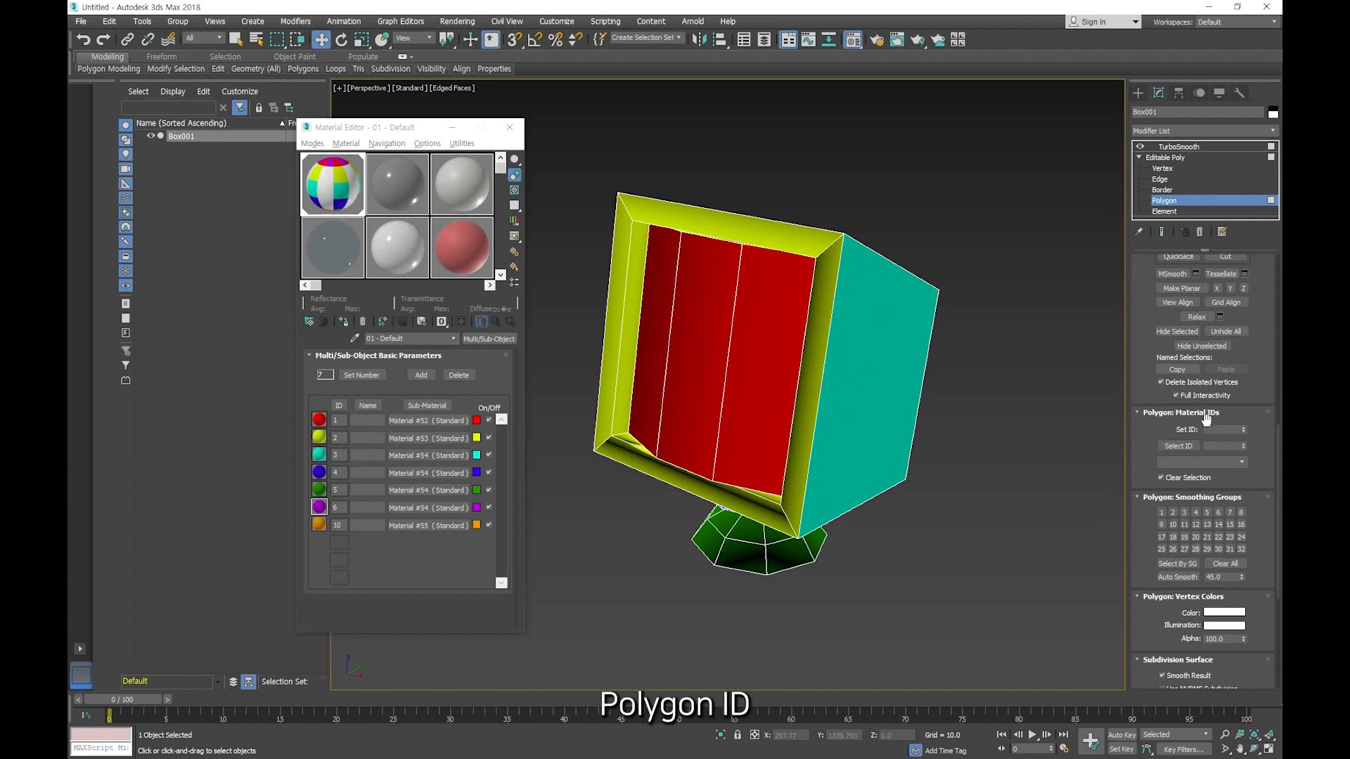